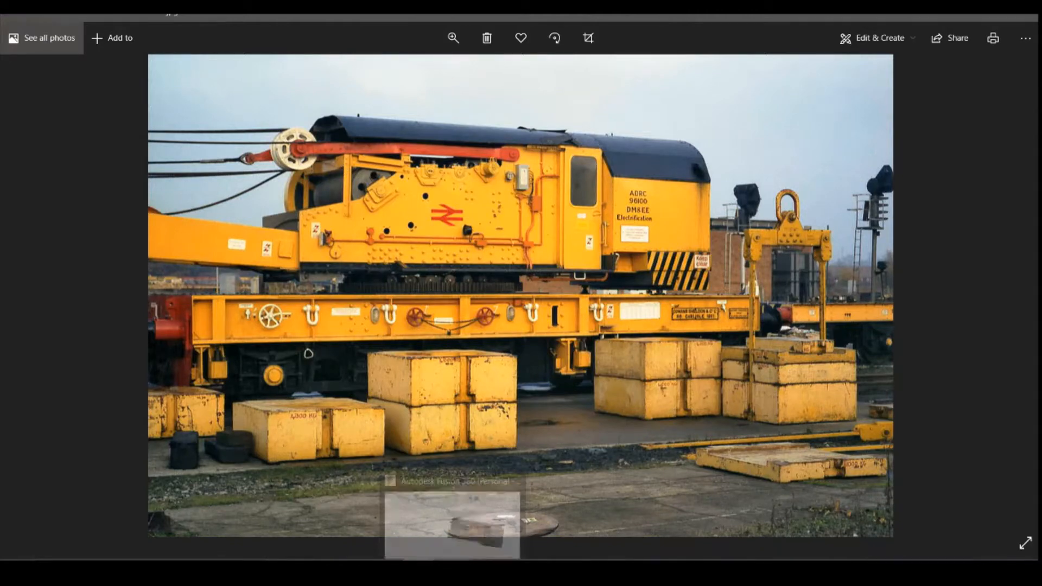
# Step: Switch to Fusion 360 and start a sketch on the crane body's inner side plate face, with Slice enabled
pyautogui.click(453, 521)
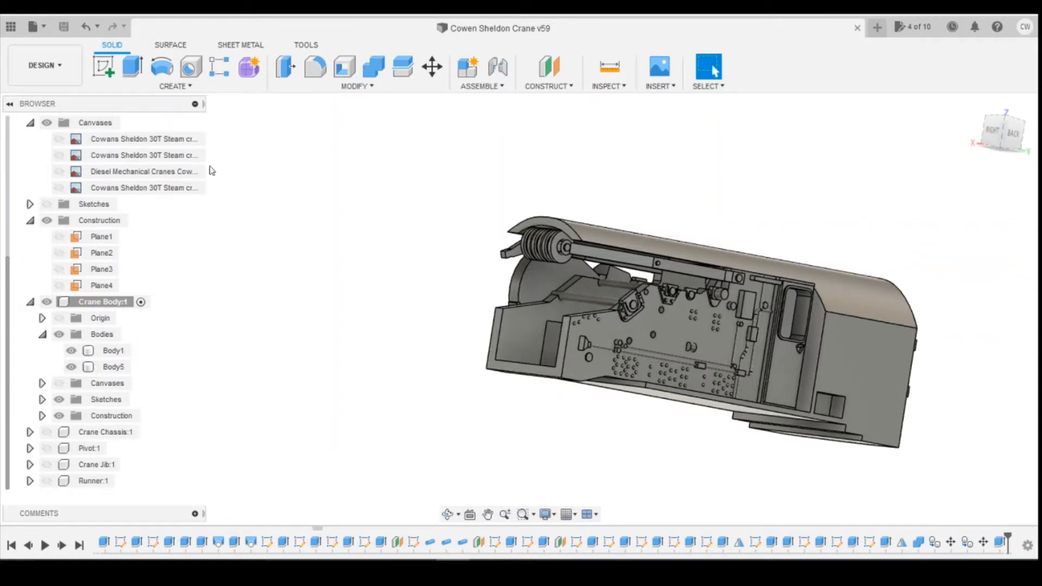
pyautogui.click(112, 66)
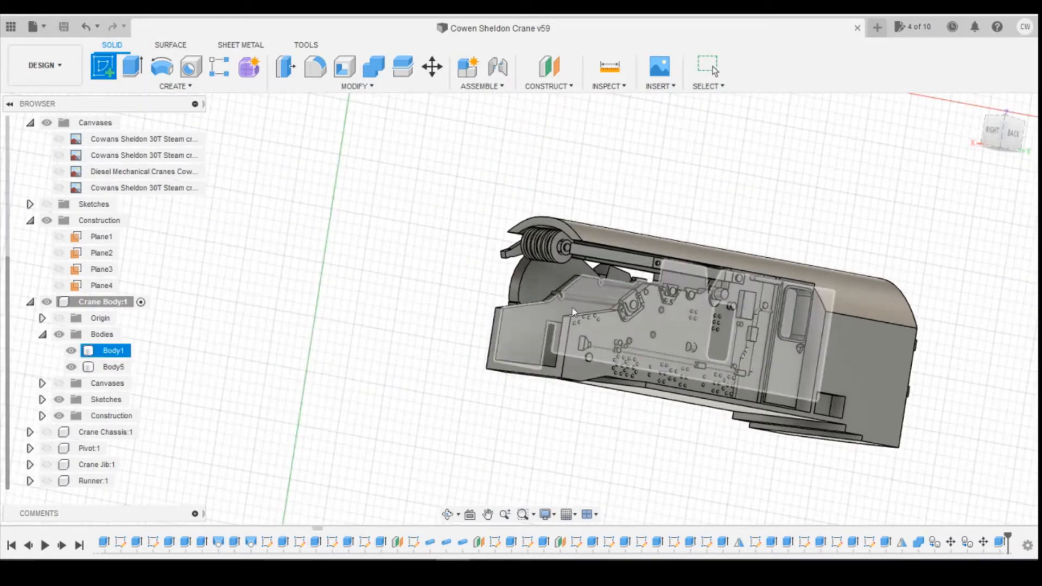
pyautogui.click(597, 330)
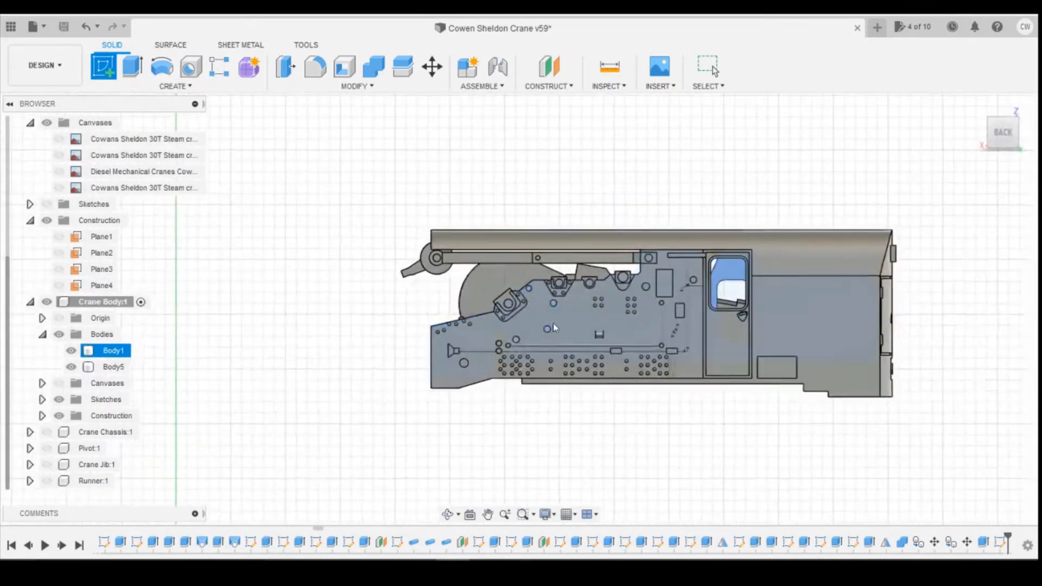
pyautogui.click(988, 297)
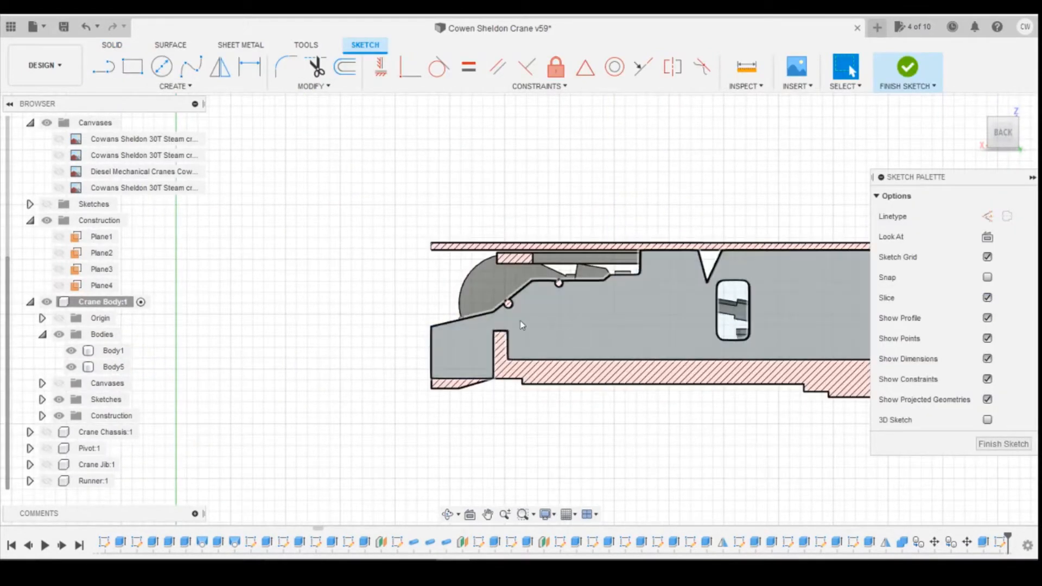
# Step: Check the crane reference photo and draw a 4.5 mm diameter circle centred on the front cross-shaft's section
pyautogui.scroll(4, 534, 323)
pyautogui.scroll(3, 491, 297)
pyautogui.click(161, 66)
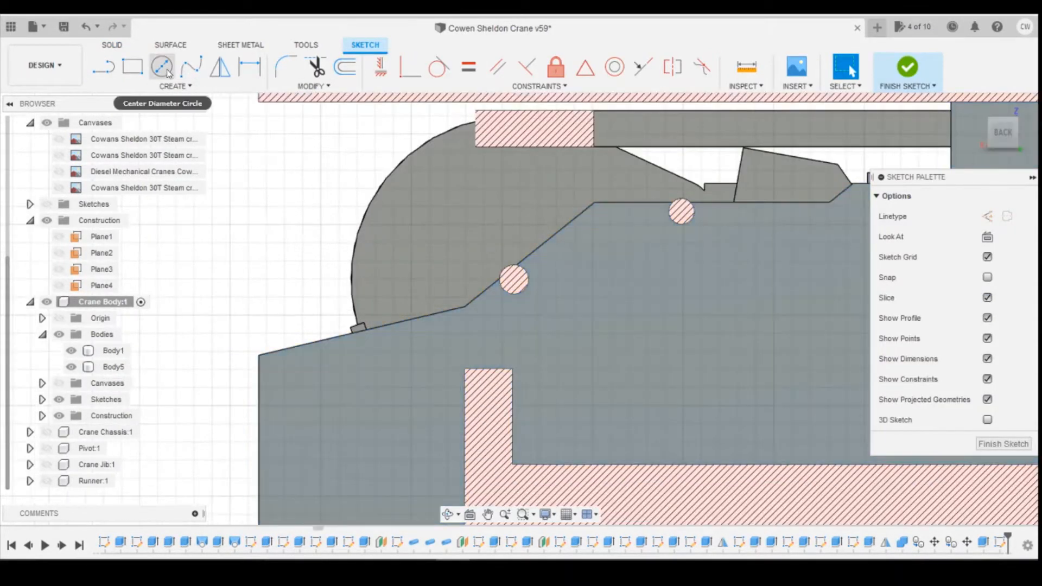
pyautogui.click(514, 280)
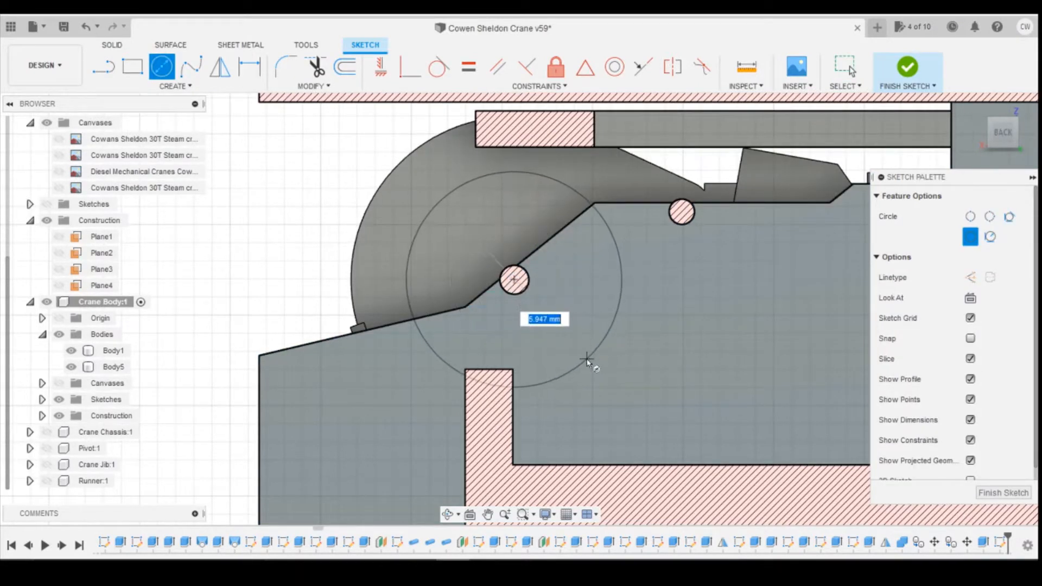
pyautogui.moveTo(464, 534)
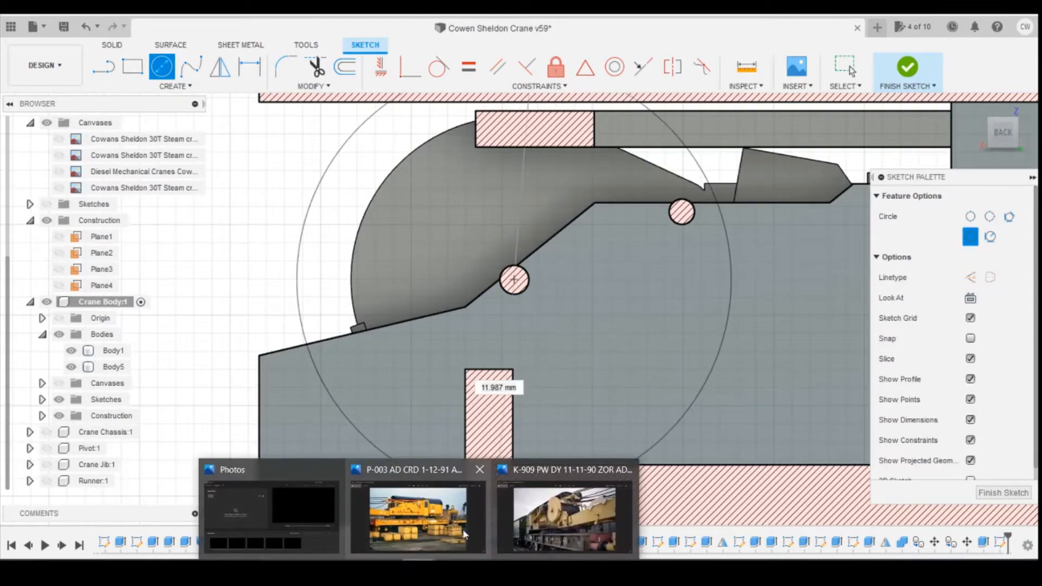
pyautogui.click(421, 519)
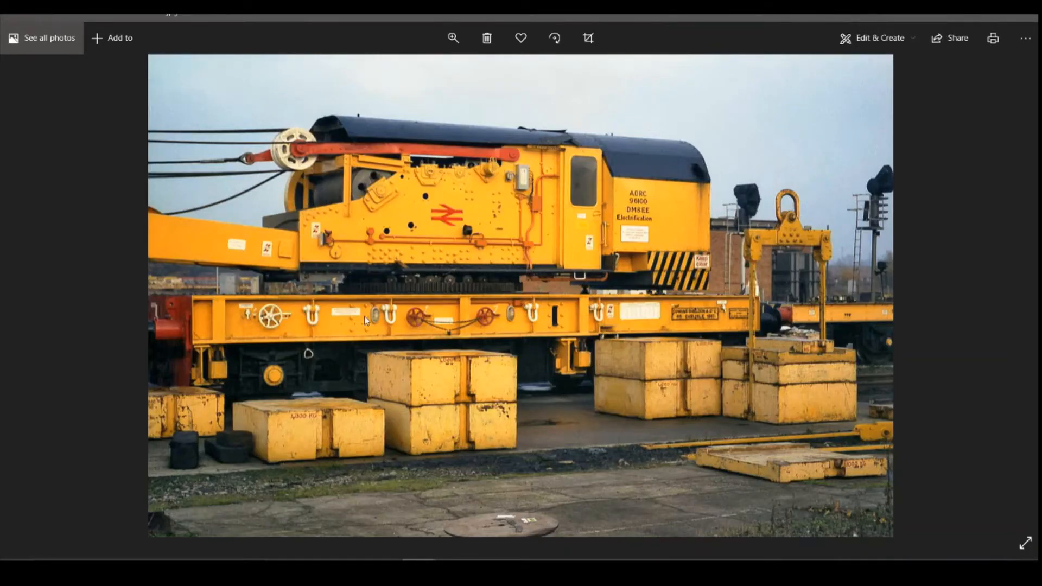
pyautogui.hotkey('alt', 'Tab')
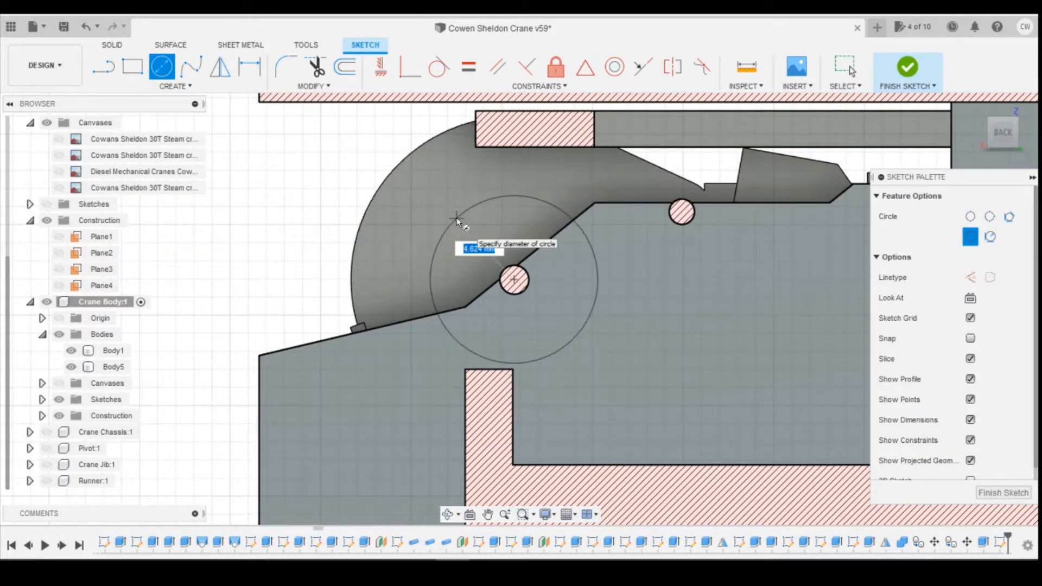
pyautogui.write('4.5')
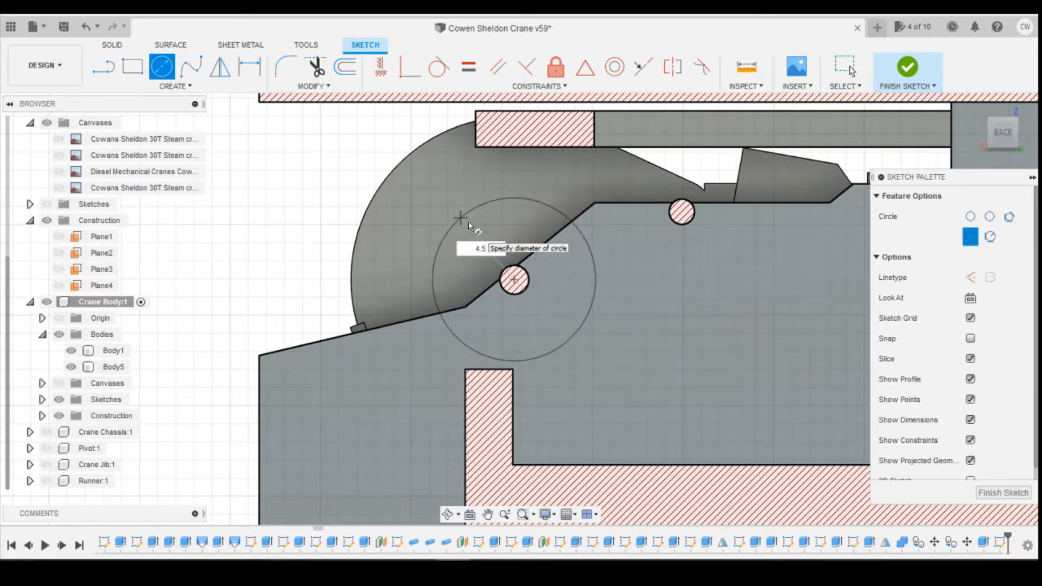
pyautogui.press('Return')
pyautogui.press('Escape')
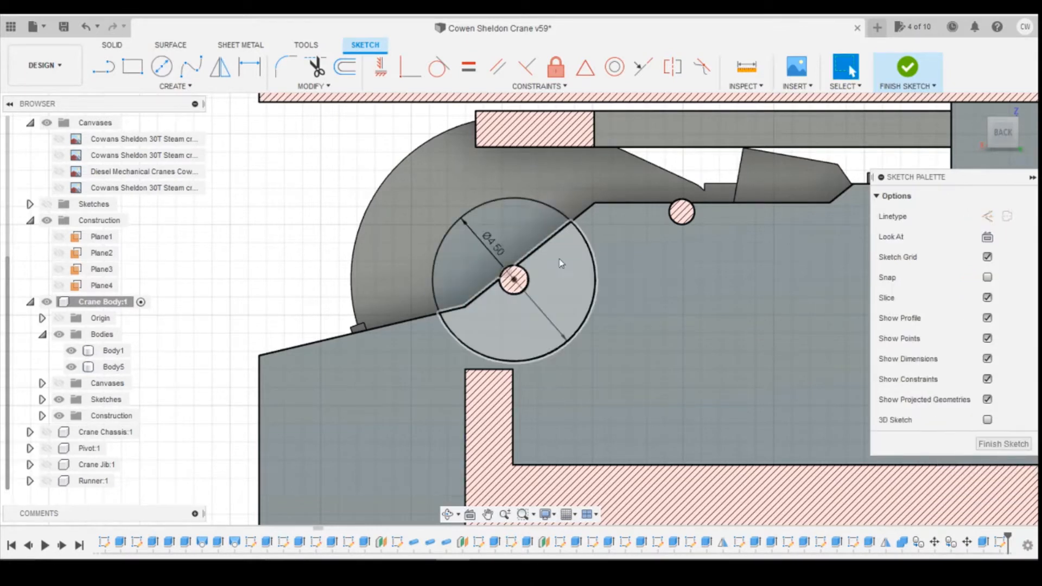
# Step: Extrude both profiles of the 4.5 mm circle 8 mm across the crane body as a Join to form the winch drum
pyautogui.click(503, 229)
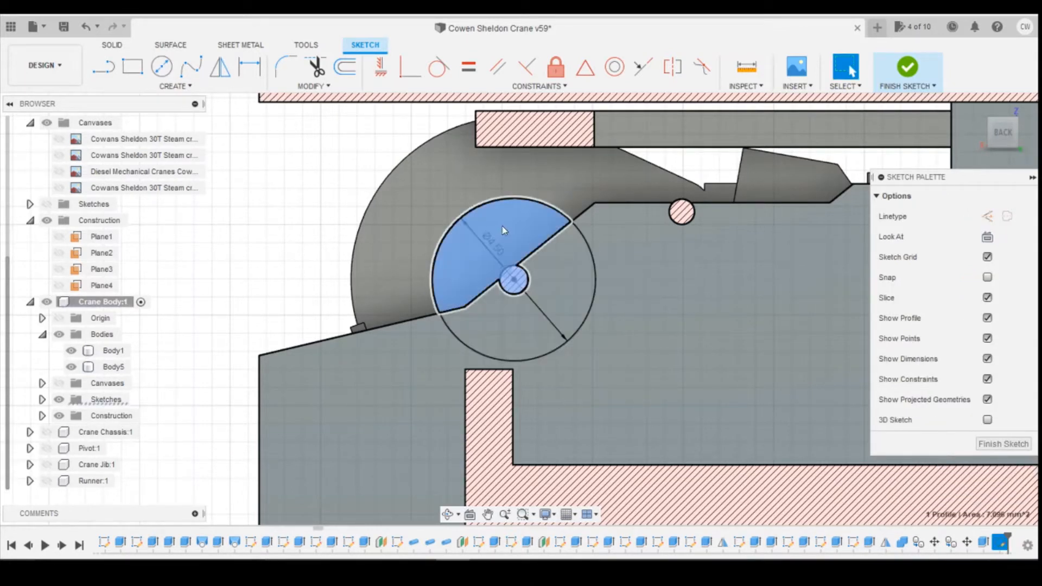
pyautogui.keyDown('shift'); pyautogui.click(578, 294); pyautogui.keyUp('shift')
pyautogui.rightClick(578, 294)
pyautogui.click(559, 357)
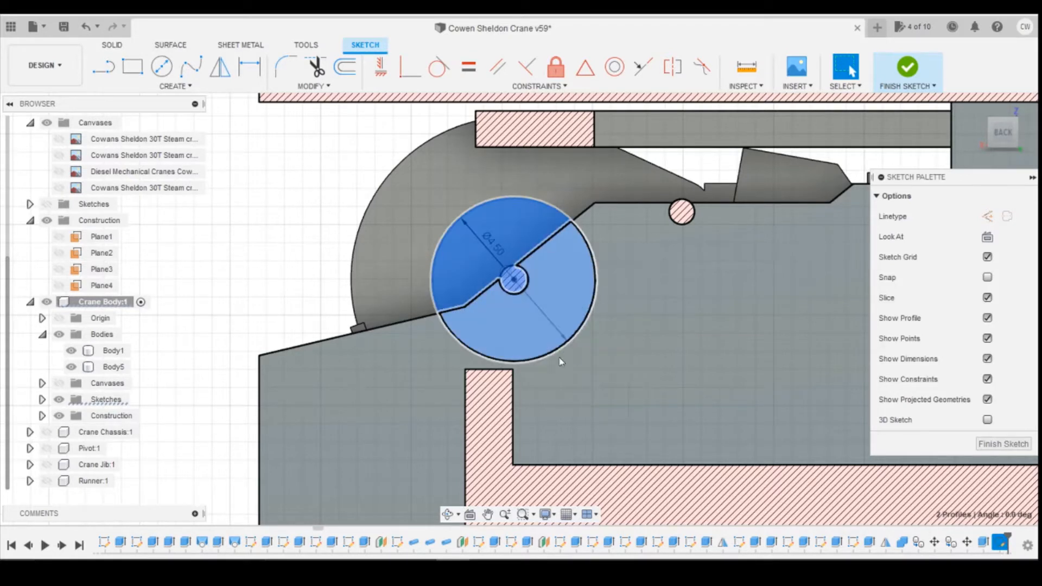
pyautogui.rightClick(552, 276)
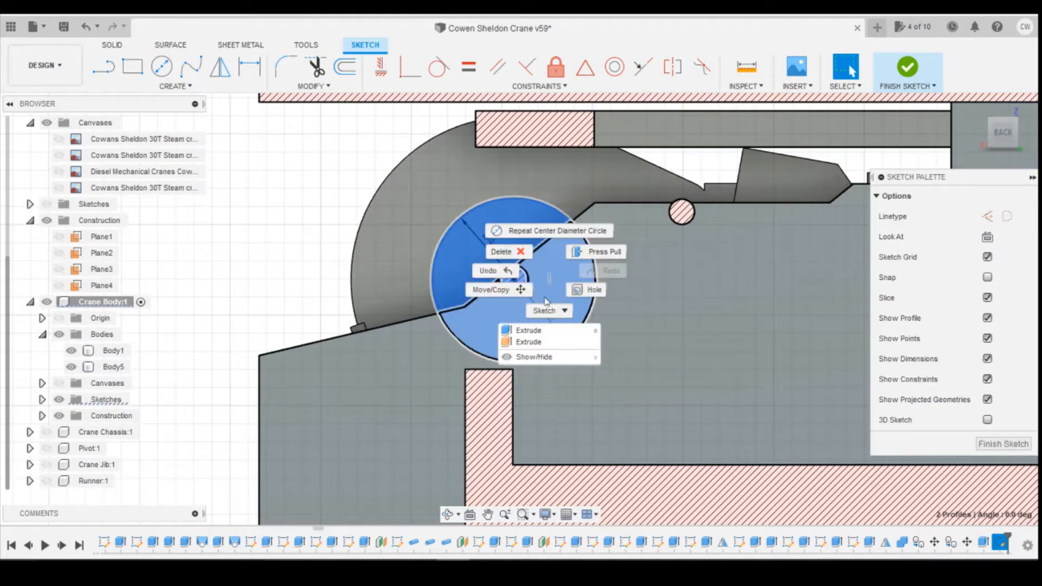
pyautogui.click(530, 341)
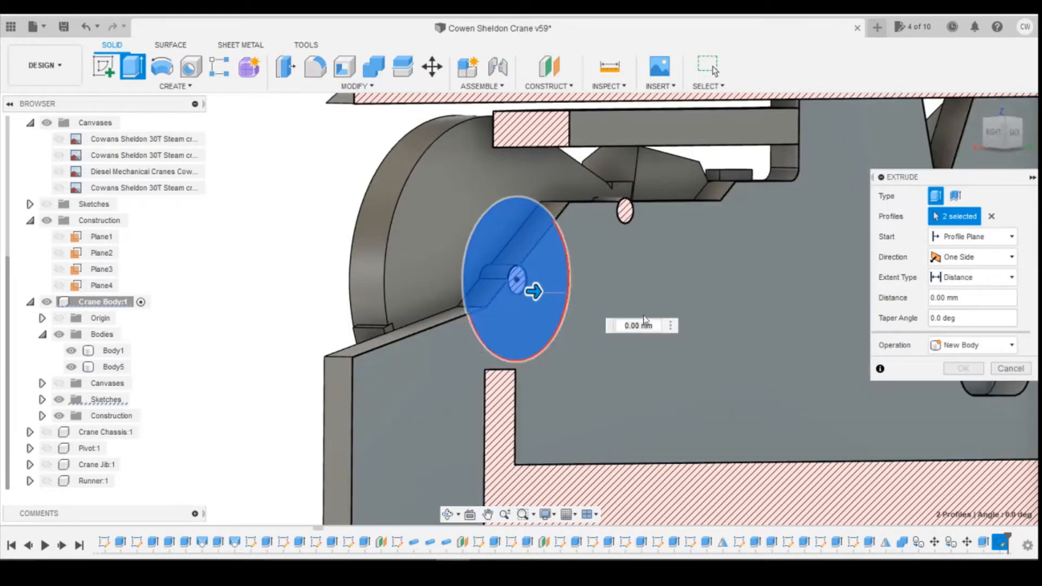
pyautogui.moveTo(534, 291); pyautogui.dragTo(686, 294)
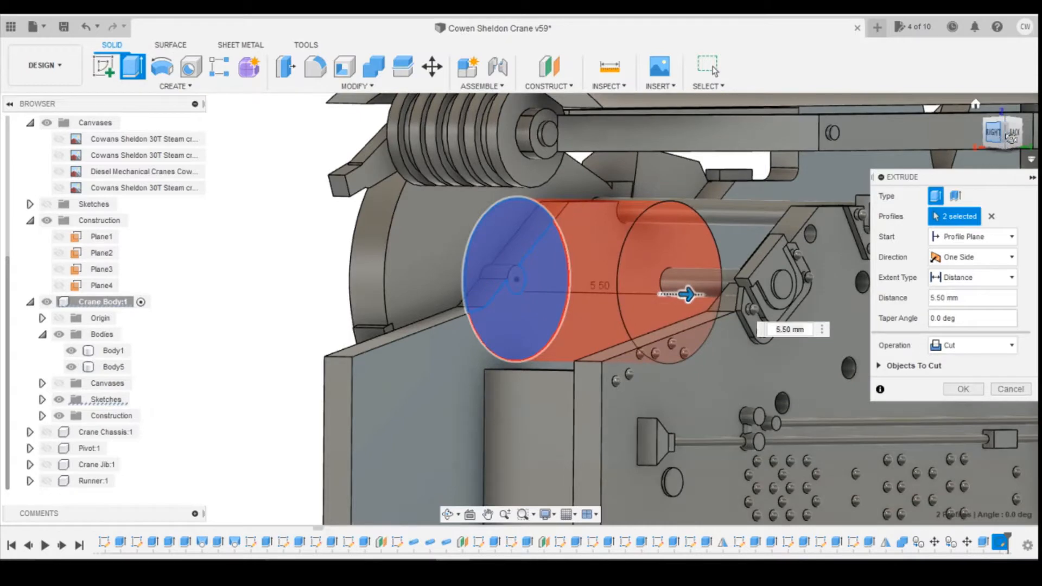
pyautogui.moveTo(1011, 138); pyautogui.dragTo(1035, 138)
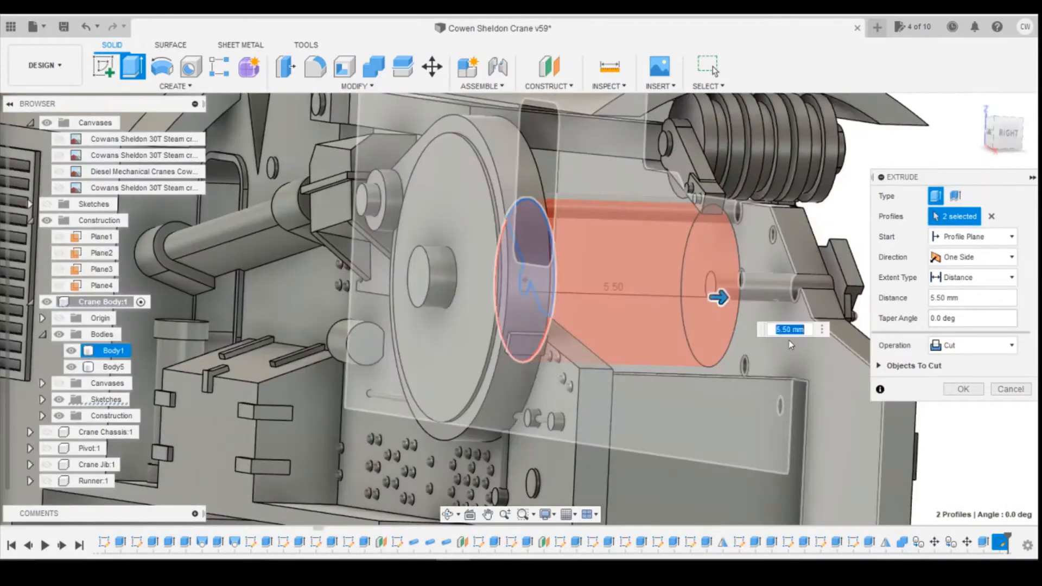
pyautogui.write('8')
pyautogui.click(956, 345)
pyautogui.click(950, 360)
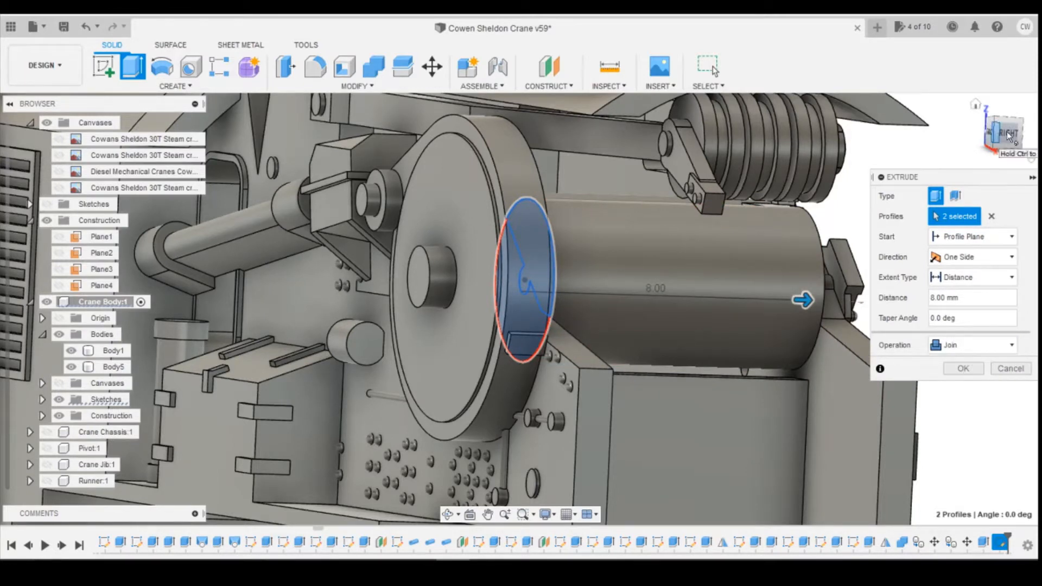
pyautogui.moveTo(1007, 138); pyautogui.dragTo(917, 136)
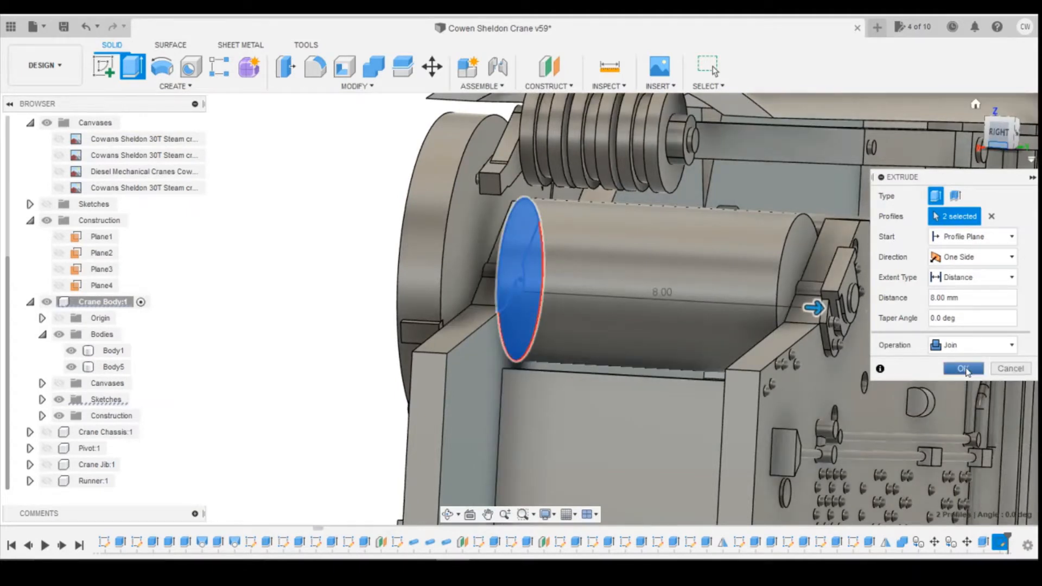
pyautogui.click(964, 369)
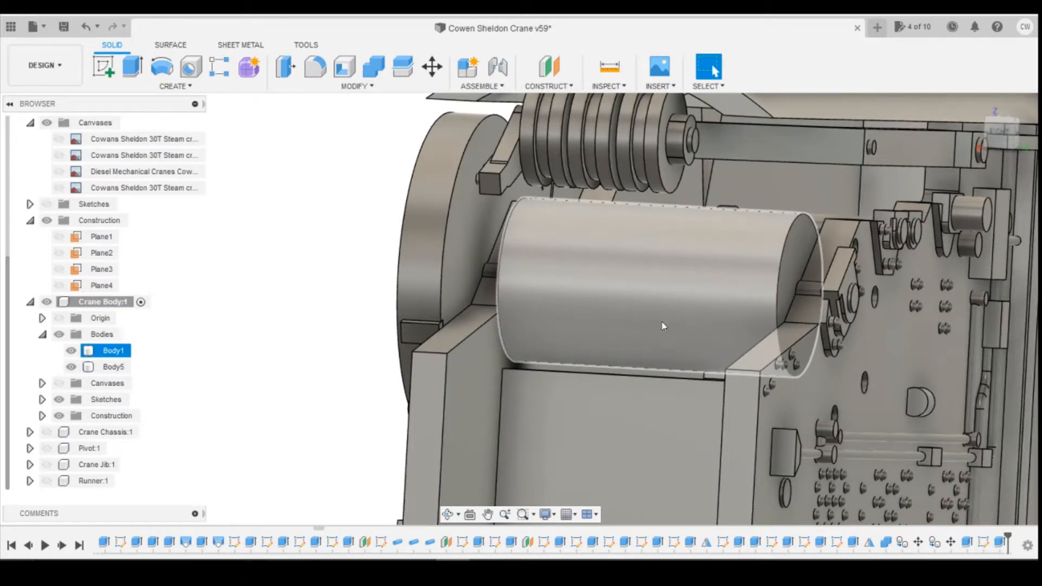
pyautogui.click(94, 68)
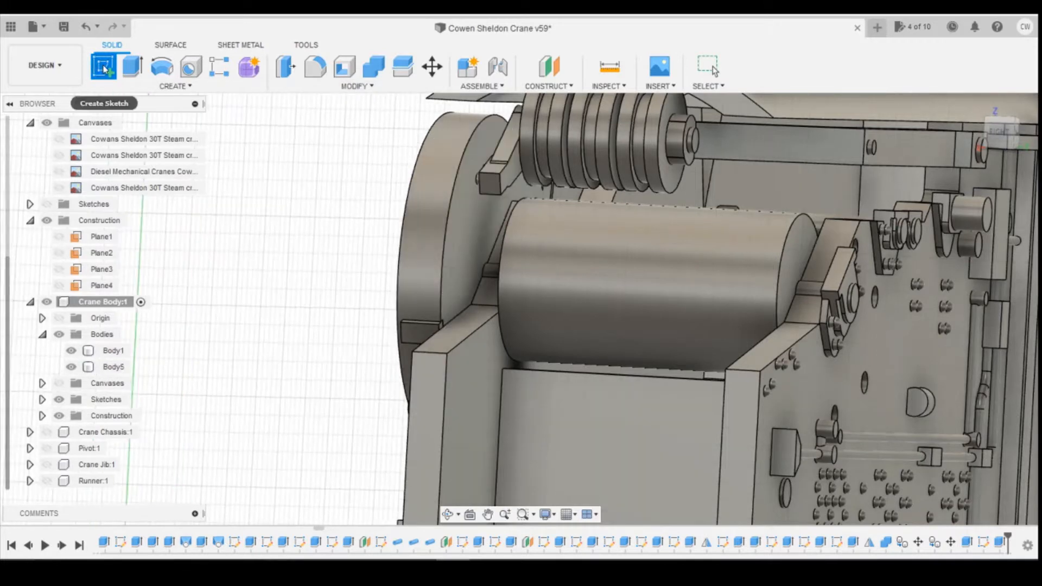
pyautogui.click(549, 66)
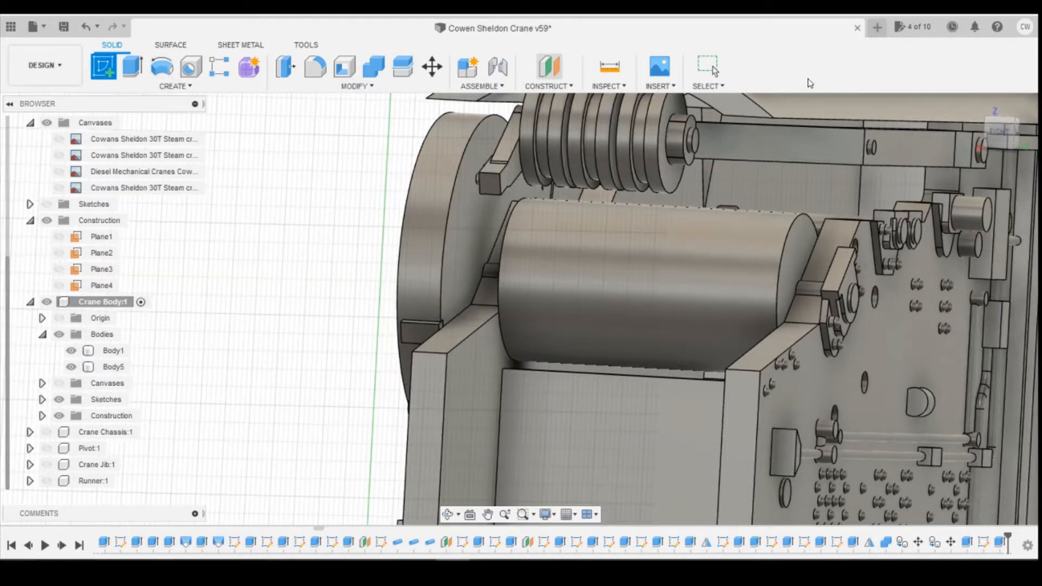
pyautogui.click(1009, 134)
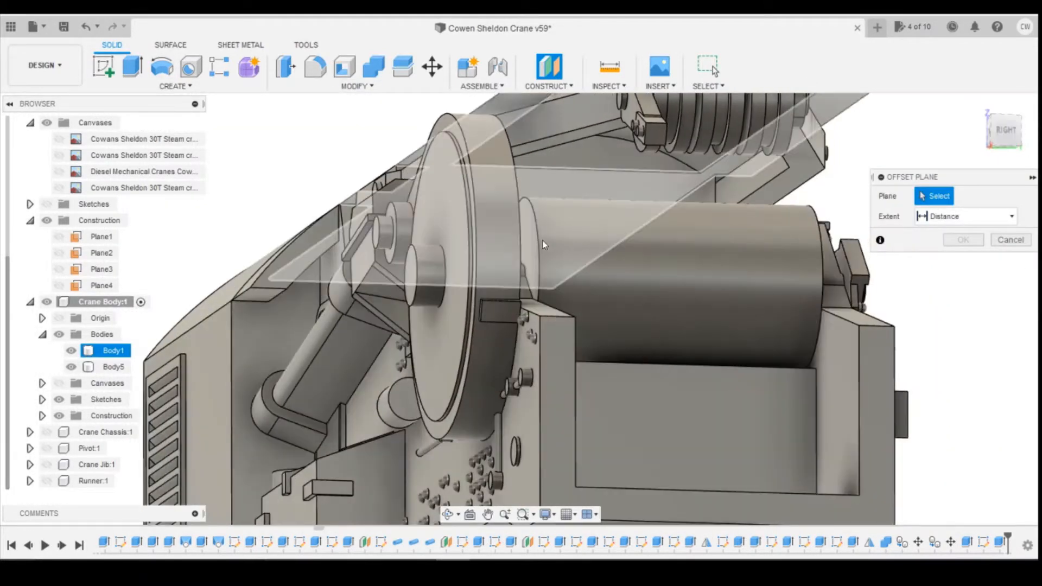
pyautogui.click(1010, 239)
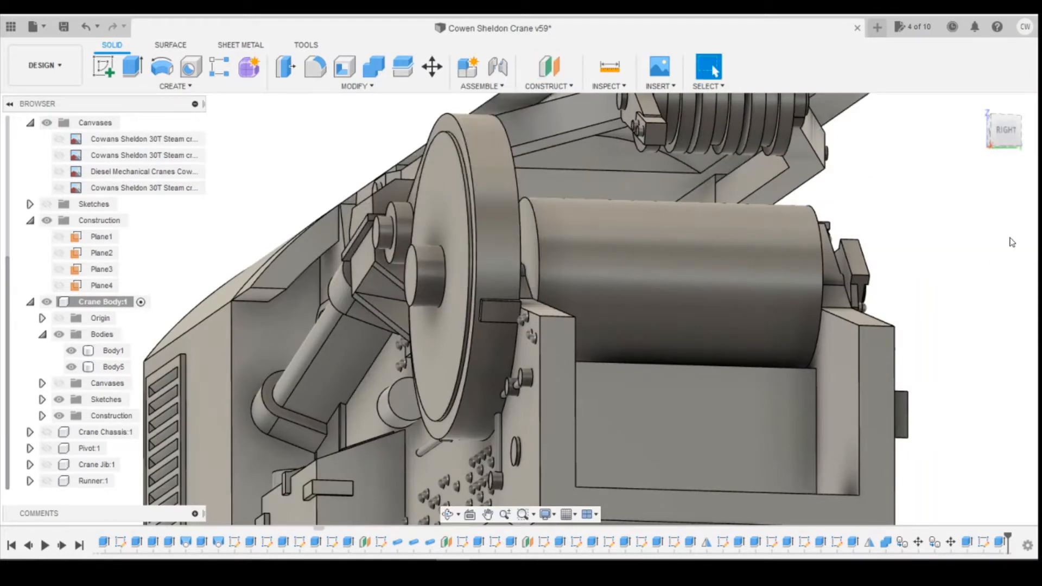
# Step: Start a sketch on Plane4 with Slice enabled and project the winch drum's circular edge into it
pyautogui.click(108, 64)
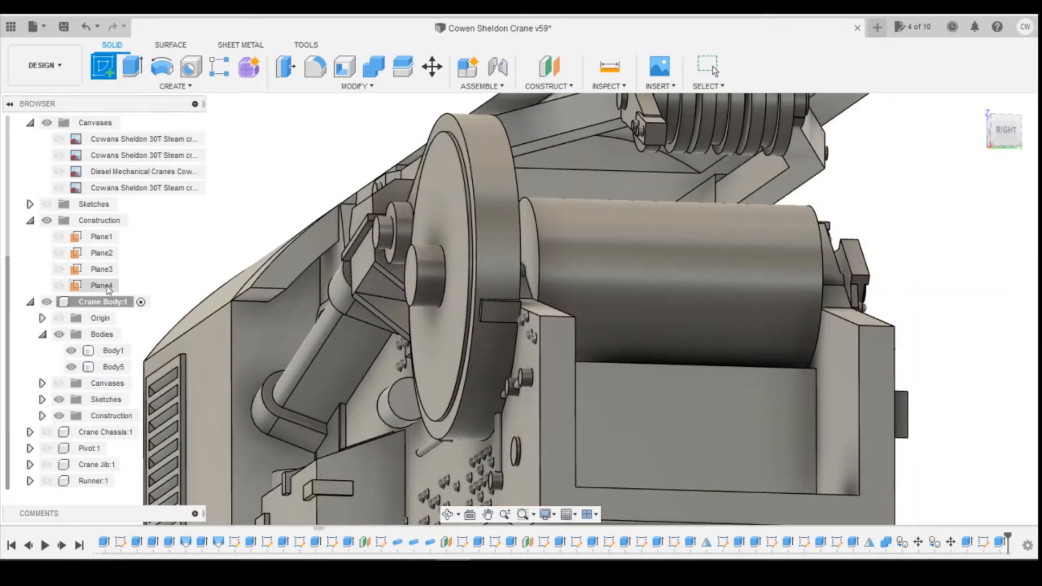
pyautogui.click(783, 305)
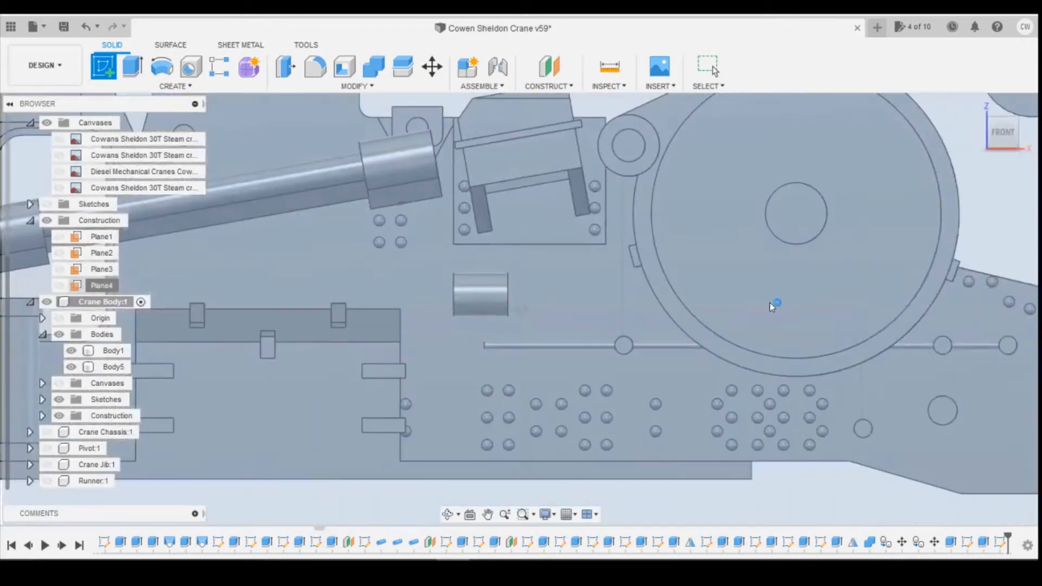
pyautogui.click(988, 298)
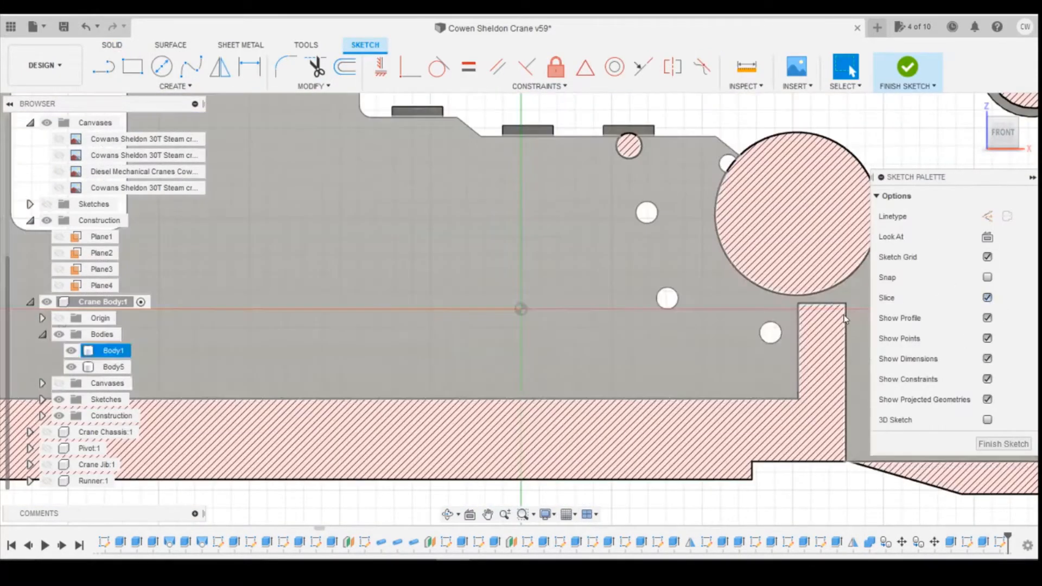
pyautogui.click(162, 66)
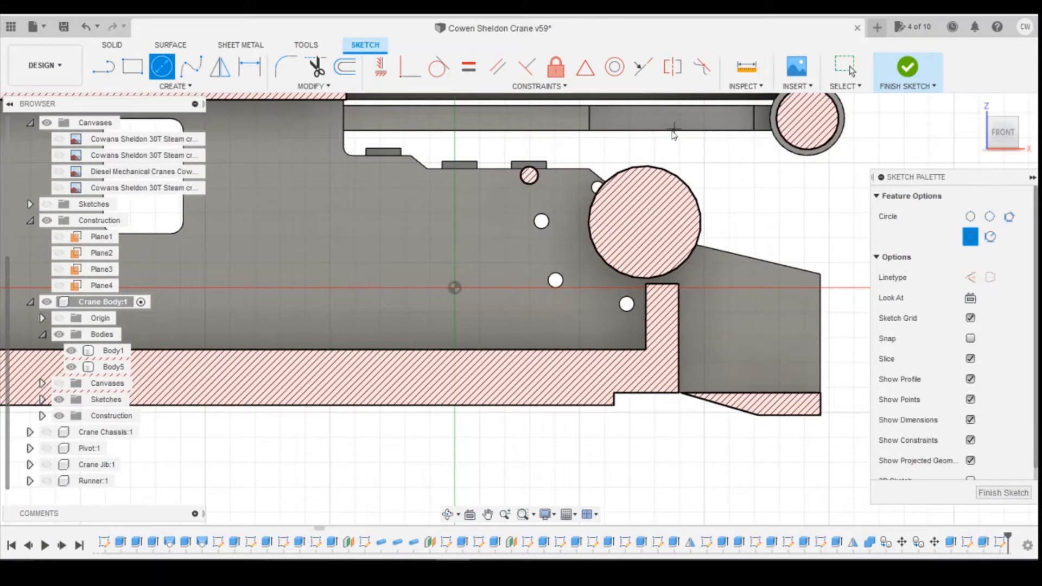
pyautogui.press('p')
pyautogui.click(696, 217)
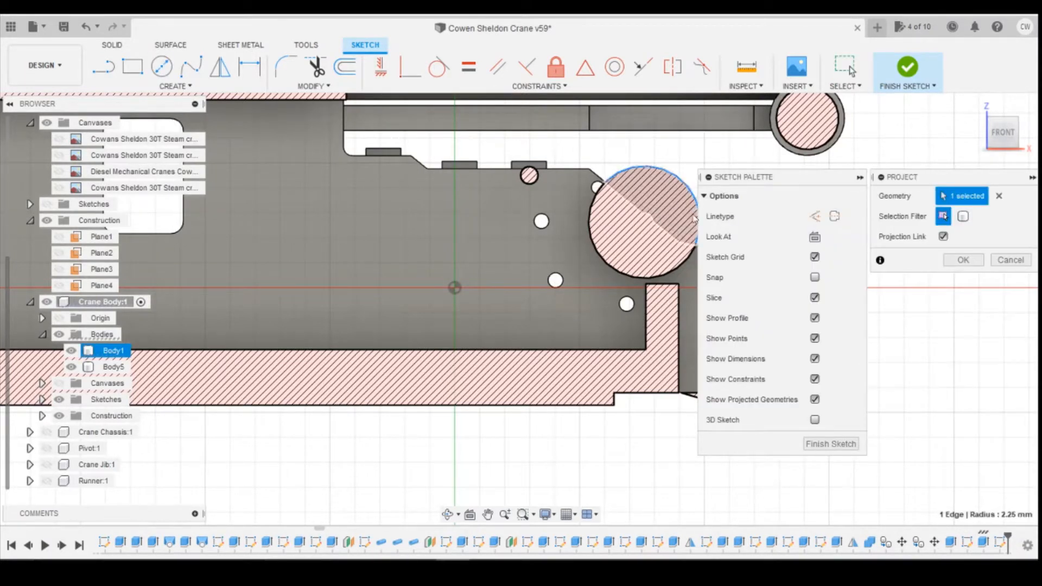
pyautogui.click(964, 260)
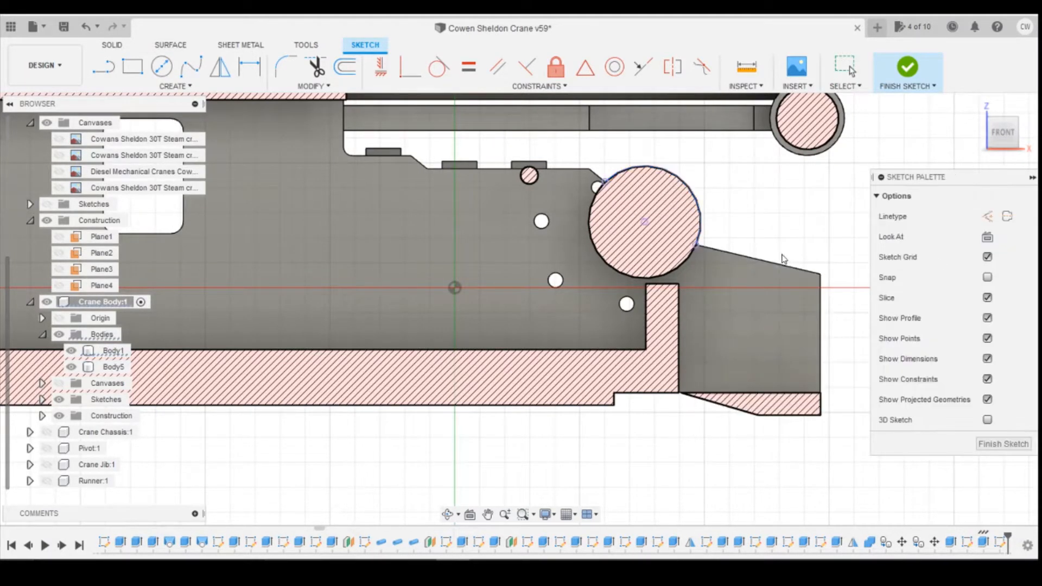
# Step: Draw a 4 mm diameter circle concentric with the projected winch drum edge
pyautogui.click(162, 66)
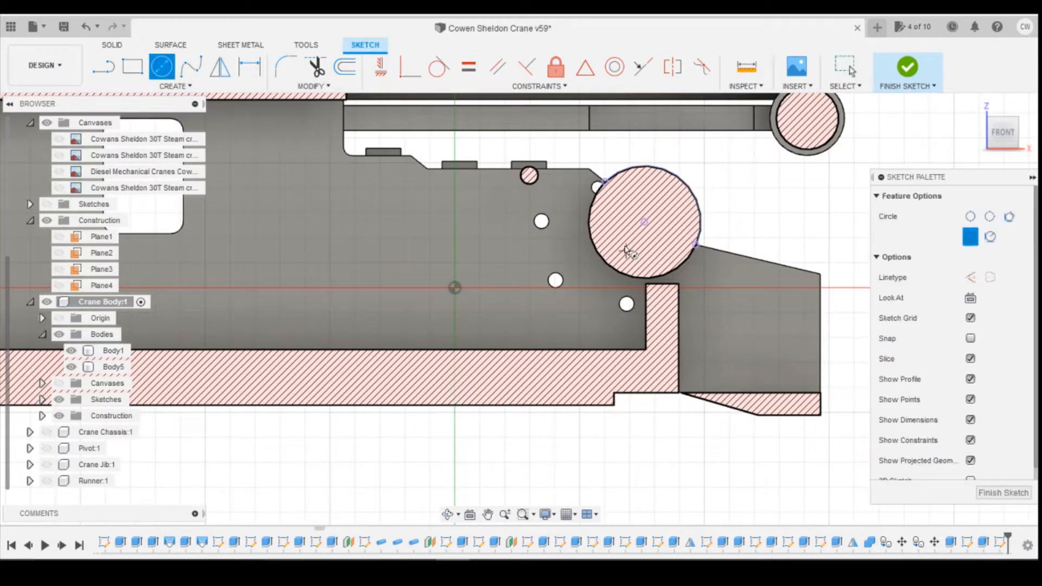
pyautogui.click(644, 221)
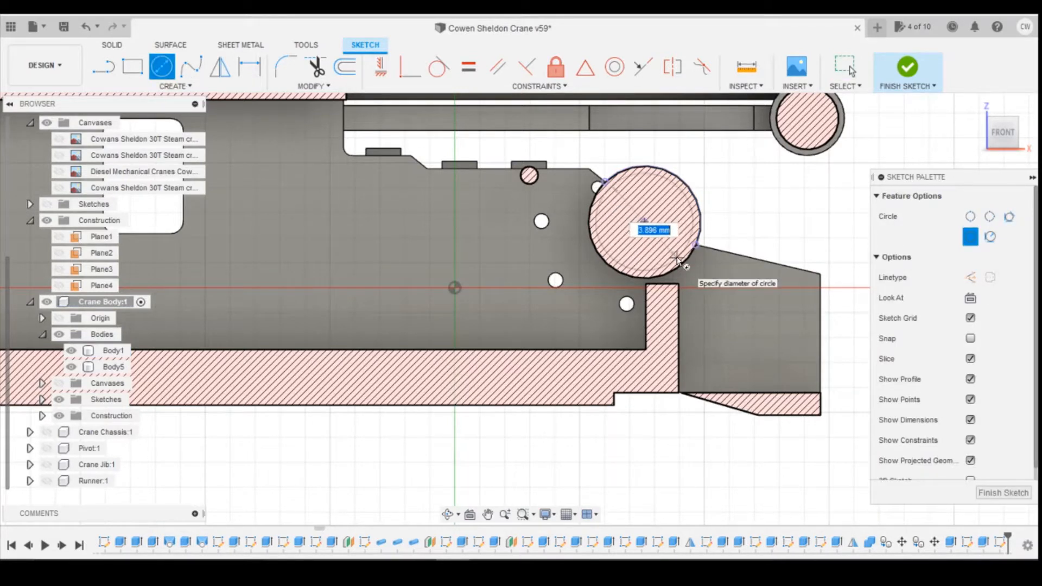
pyautogui.write('4')
pyautogui.press('Tab')
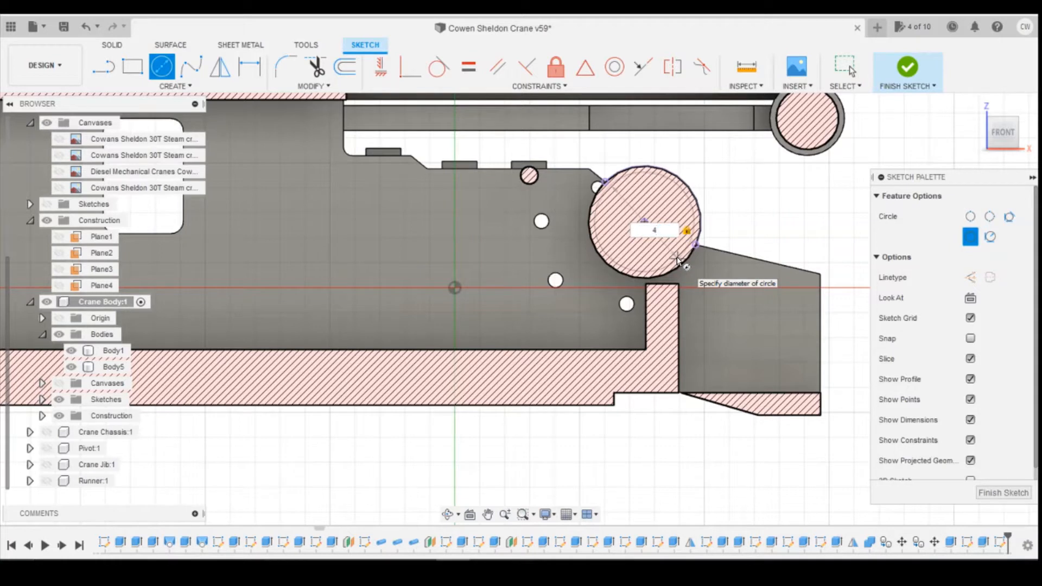
pyautogui.press('Return')
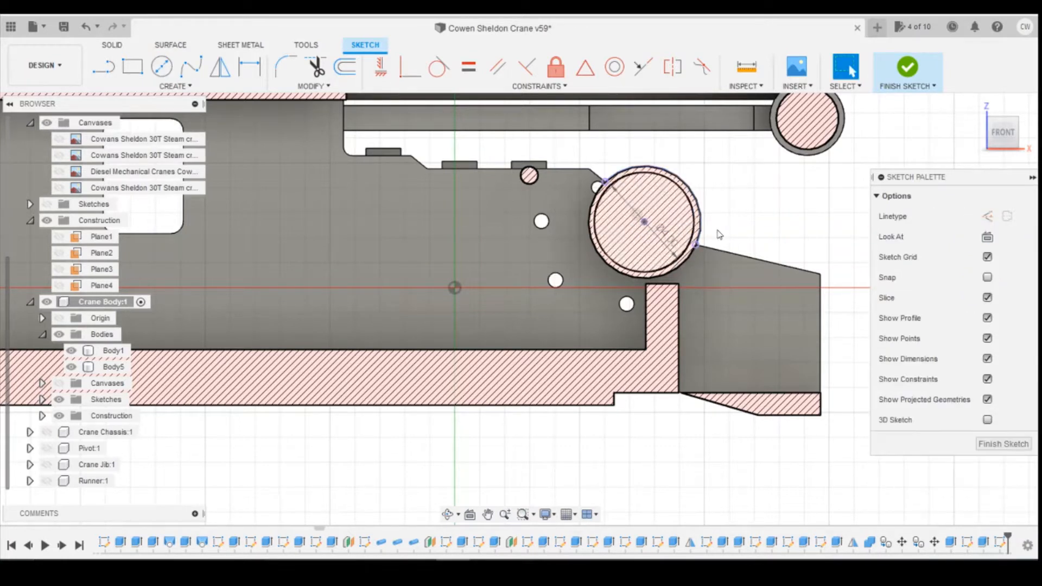
pyautogui.click(680, 212)
pyautogui.rightClick(679, 211)
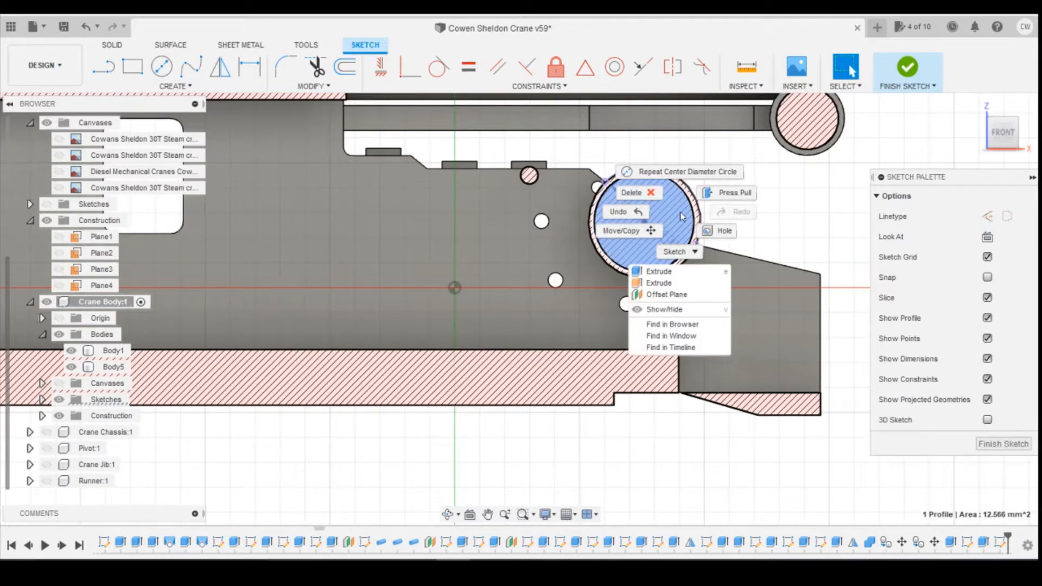
pyautogui.click(668, 275)
pyautogui.click(969, 257)
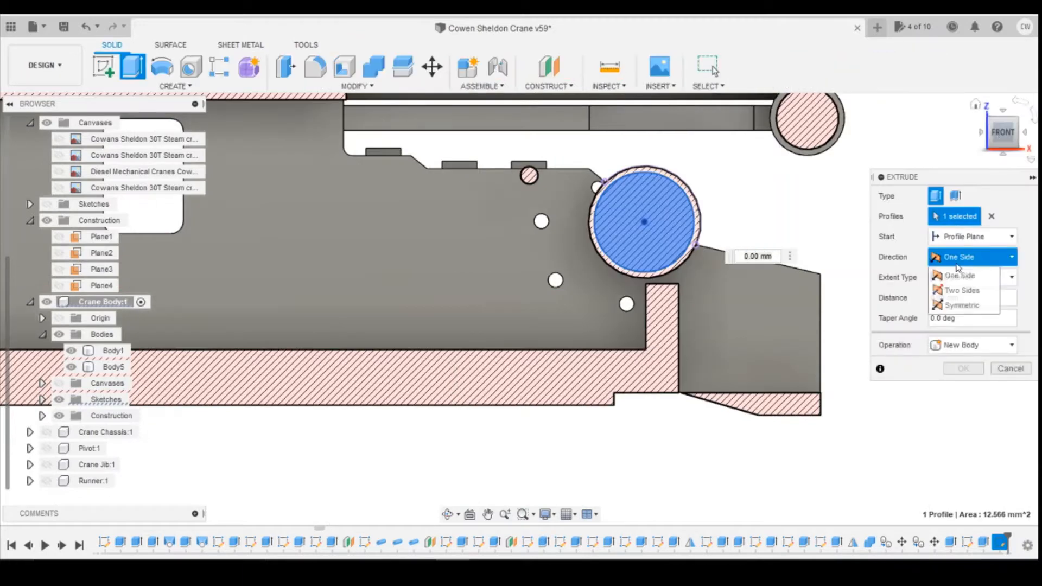
pyautogui.click(962, 305)
pyautogui.keyDown('shift'); pyautogui.moveTo(521, 307); pyautogui.dragTo(478, 304, button='middle'); pyautogui.keyUp('shift')
pyautogui.keyDown('shift'); pyautogui.moveTo(682, 236); pyautogui.dragTo(654, 236, button='middle'); pyautogui.keyUp('shift')
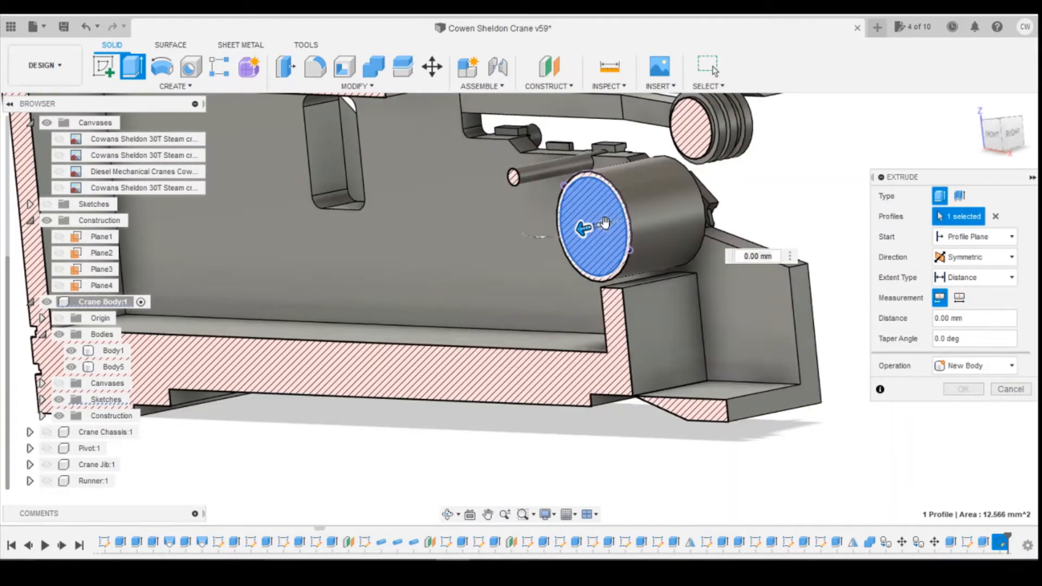
pyautogui.moveTo(605, 222); pyautogui.dragTo(668, 210)
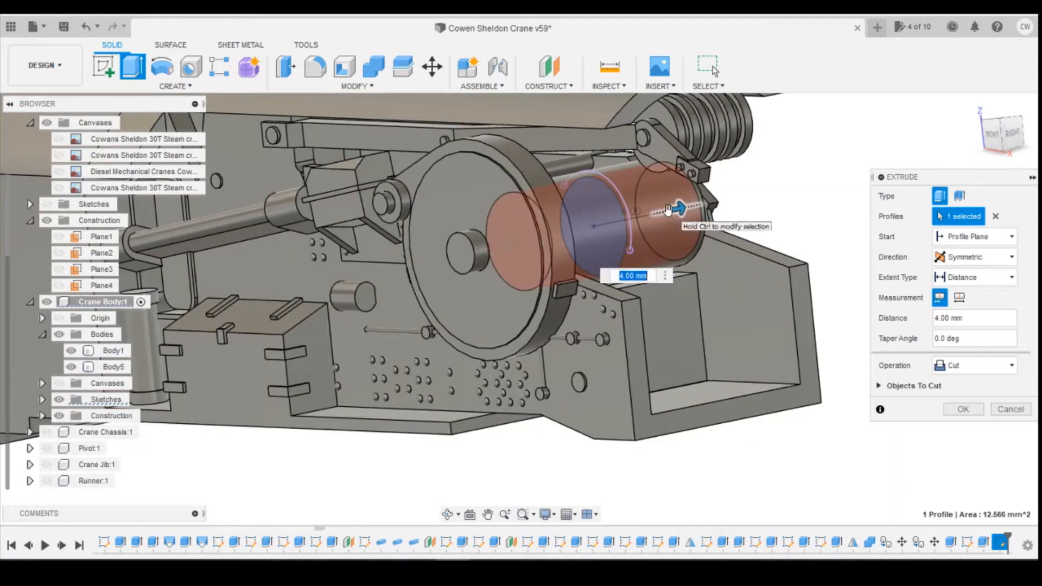
pyautogui.scroll(3, 668, 210)
pyautogui.click(1010, 133)
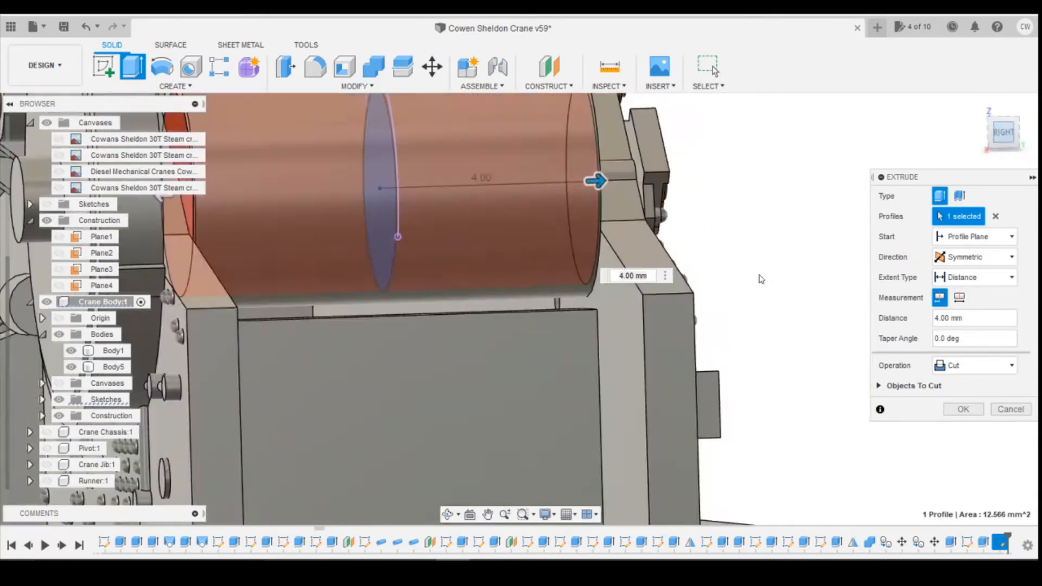
pyautogui.scroll(4, 648, 212)
pyautogui.moveTo(647, 213); pyautogui.dragTo(632, 210)
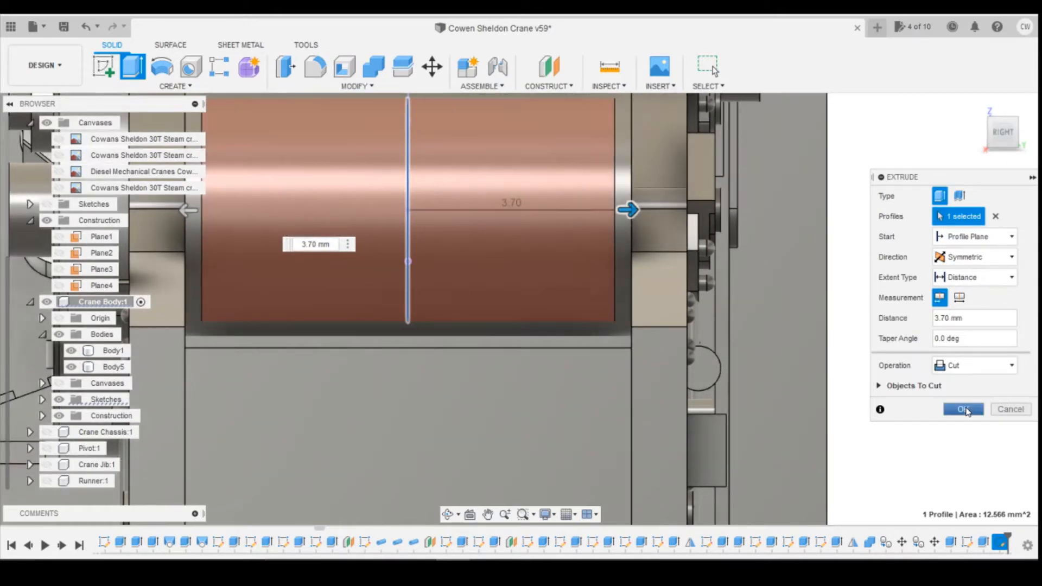
pyautogui.moveTo(1008, 134); pyautogui.dragTo(1025, 134)
pyautogui.click(1009, 408)
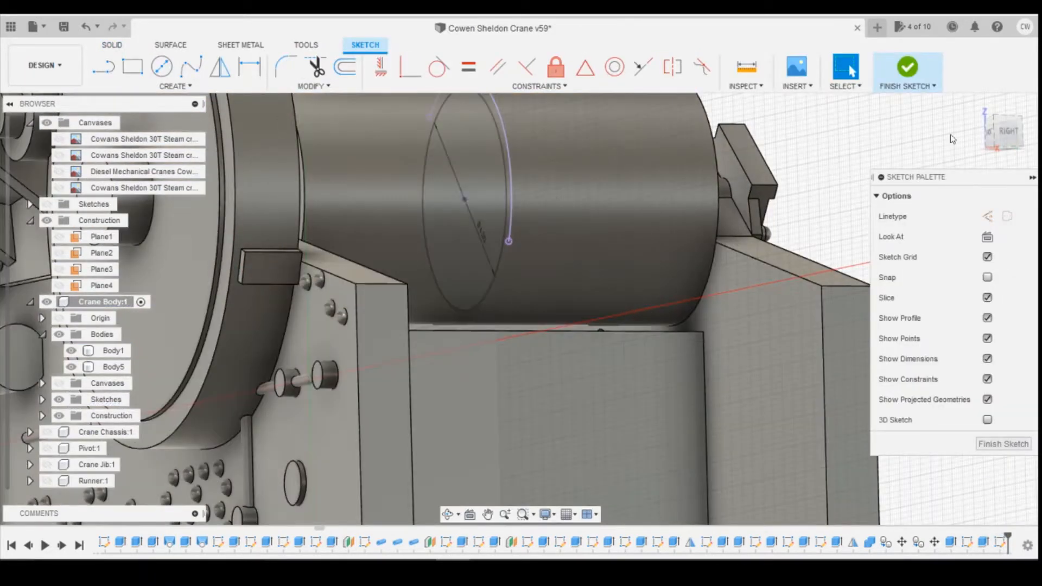
# Step: Show the sketch sliced from the front and project the lower arc of the winch drum's outer edge into it
pyautogui.moveTo(998, 135); pyautogui.dragTo(982, 146)
pyautogui.click(994, 139)
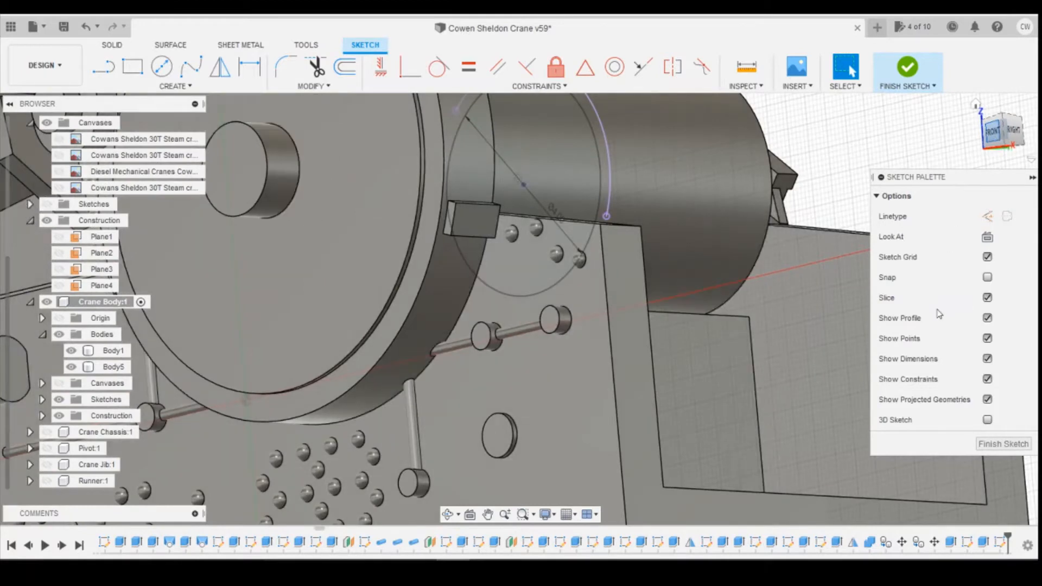
pyautogui.click(987, 298)
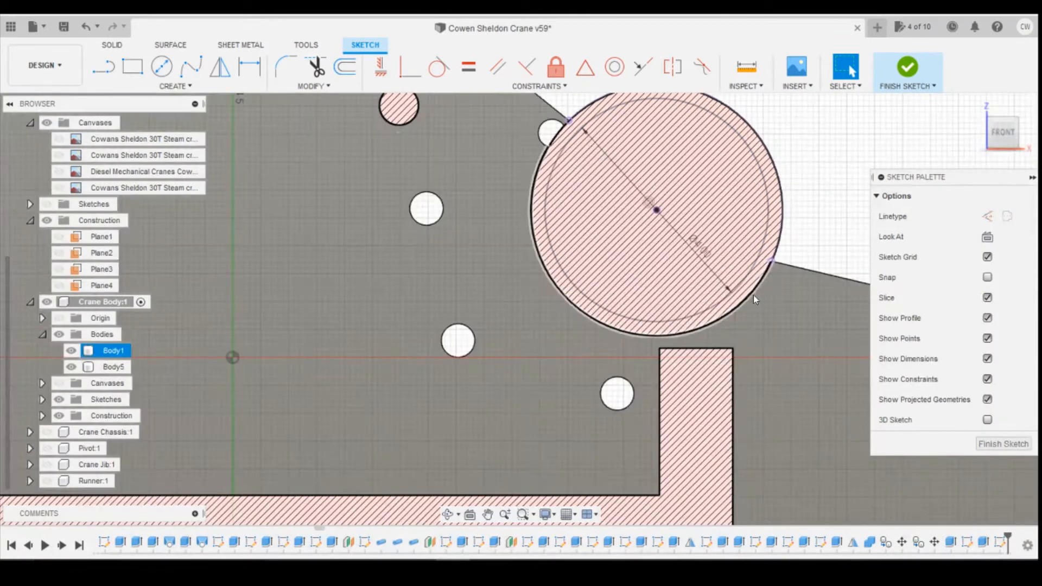
pyautogui.press('p')
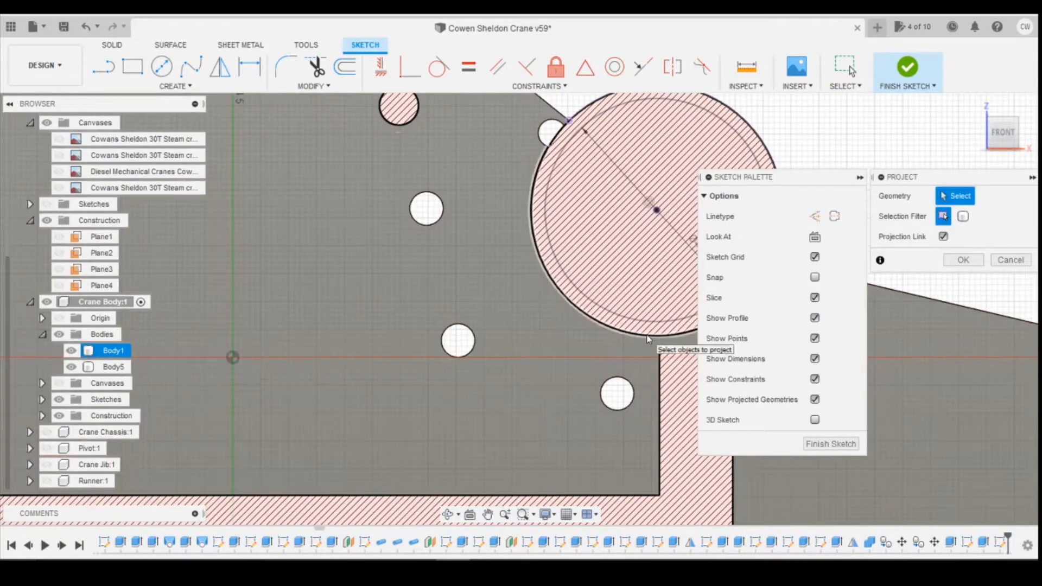
pyautogui.click(647, 337)
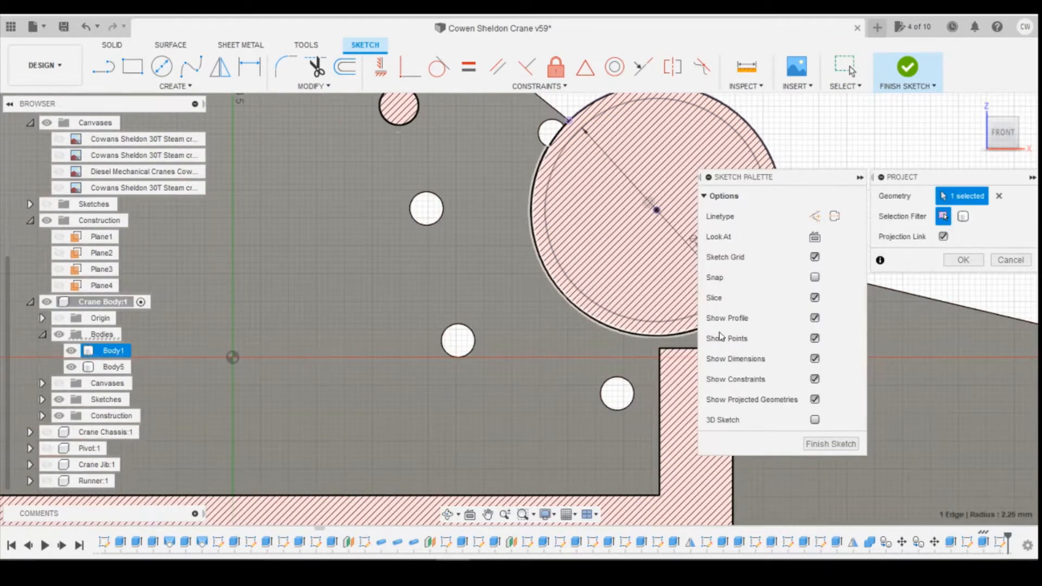
pyautogui.click(958, 260)
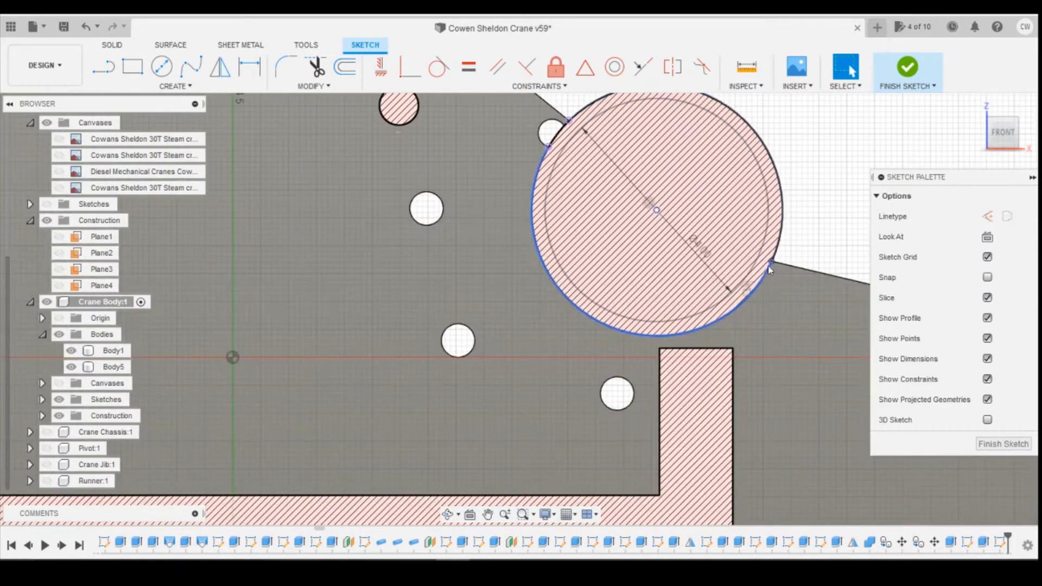
# Step: Draw a circle centred on the winch drum that coincides with its outer edge, closing the ring around the 4 mm circle
pyautogui.click(161, 66)
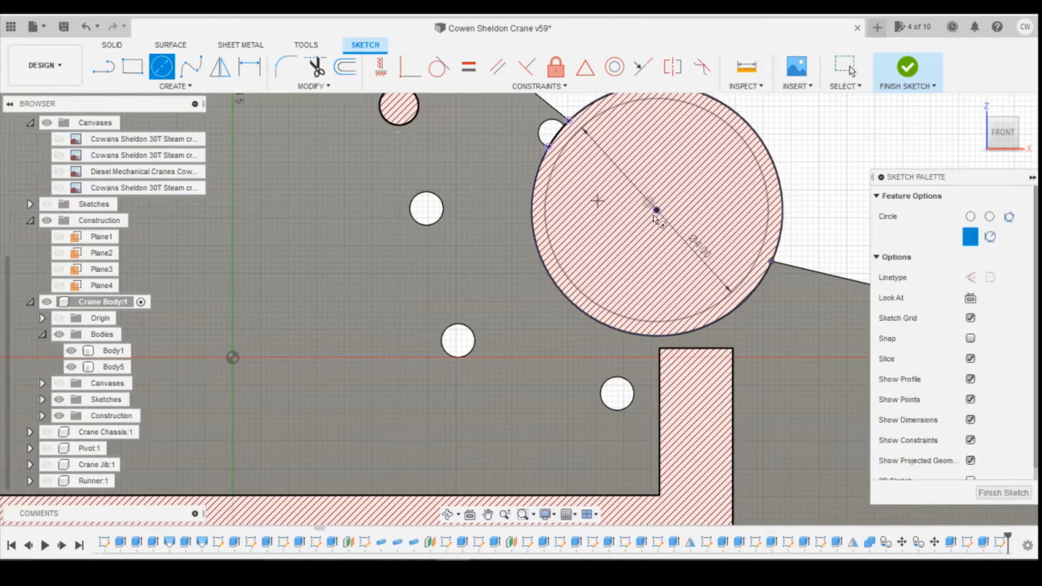
pyautogui.click(756, 286)
pyautogui.press('Escape')
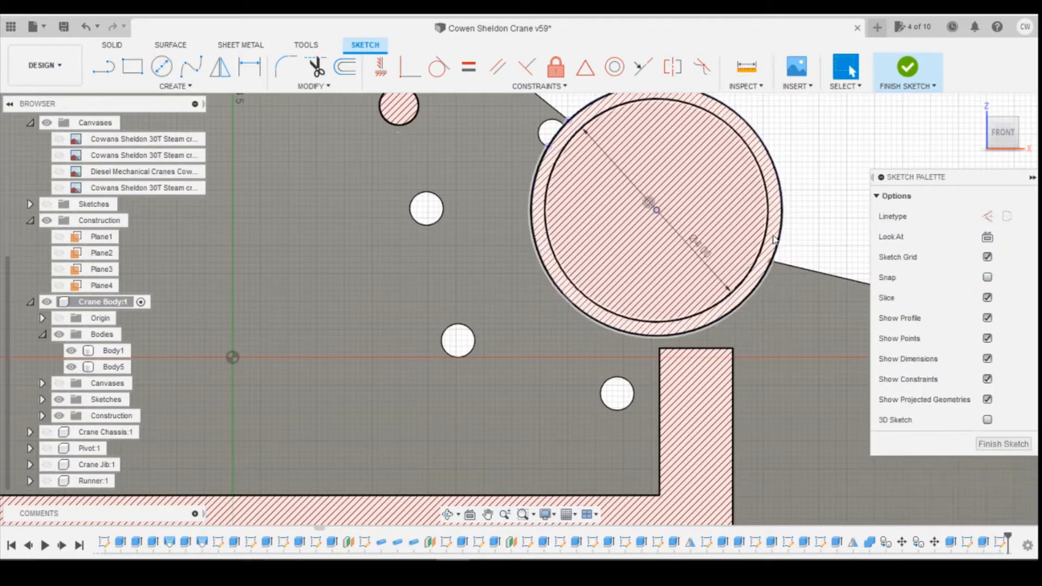
# Step: Extrude the ring between the two drum circles symmetrically by 3.70 mm as a Cut, leaving a raised flange at each drum end
pyautogui.click(773, 238)
pyautogui.rightClick(773, 238)
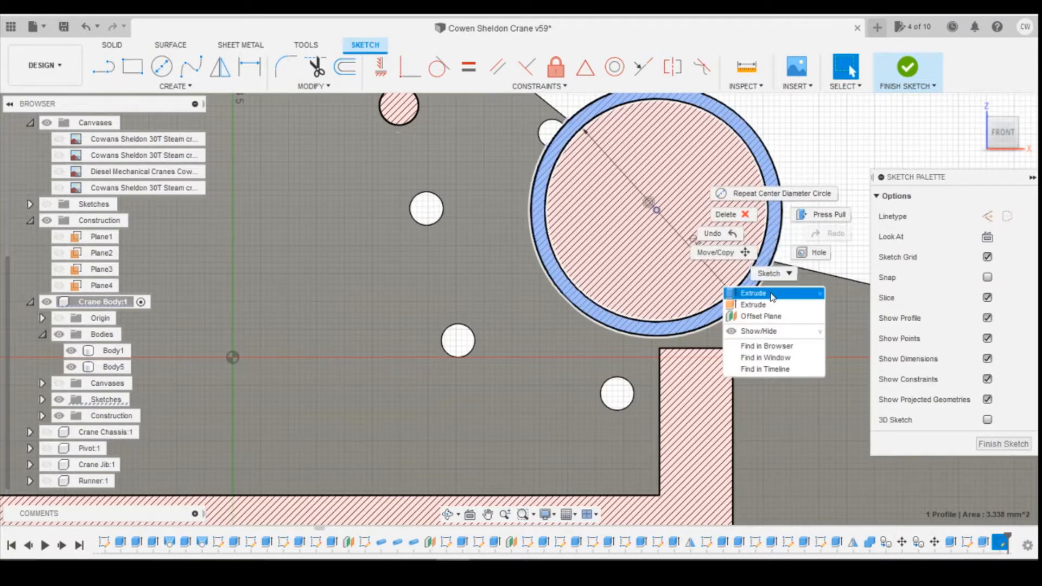
pyautogui.click(755, 302)
pyautogui.click(971, 257)
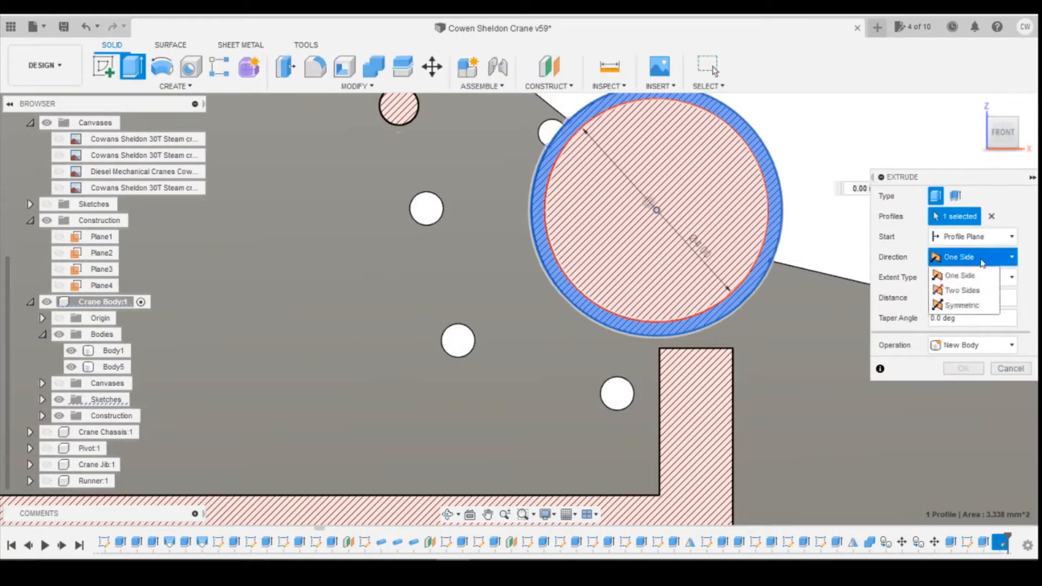
pyautogui.click(962, 305)
pyautogui.click(1028, 138)
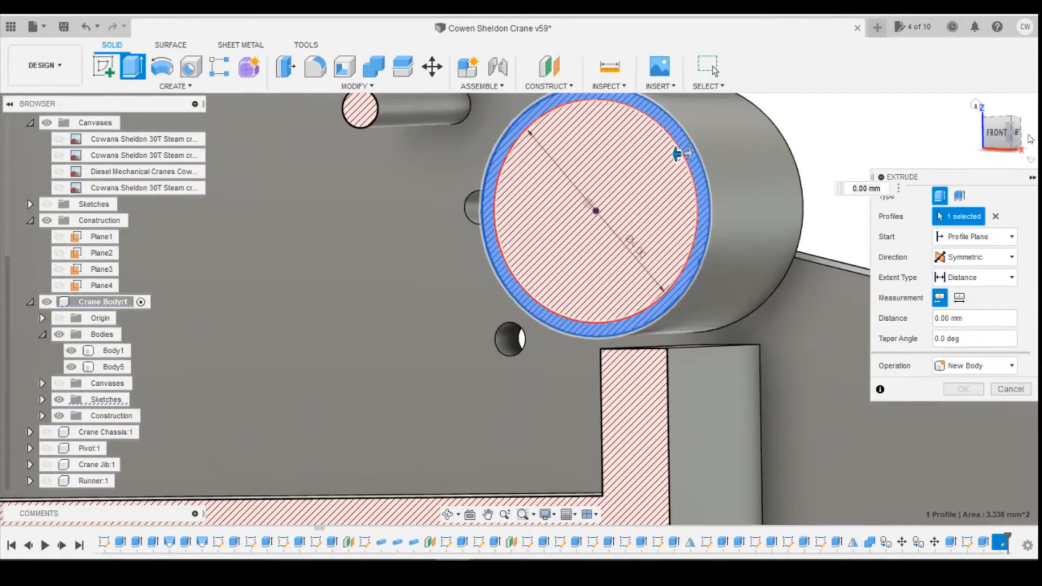
pyautogui.click(1018, 136)
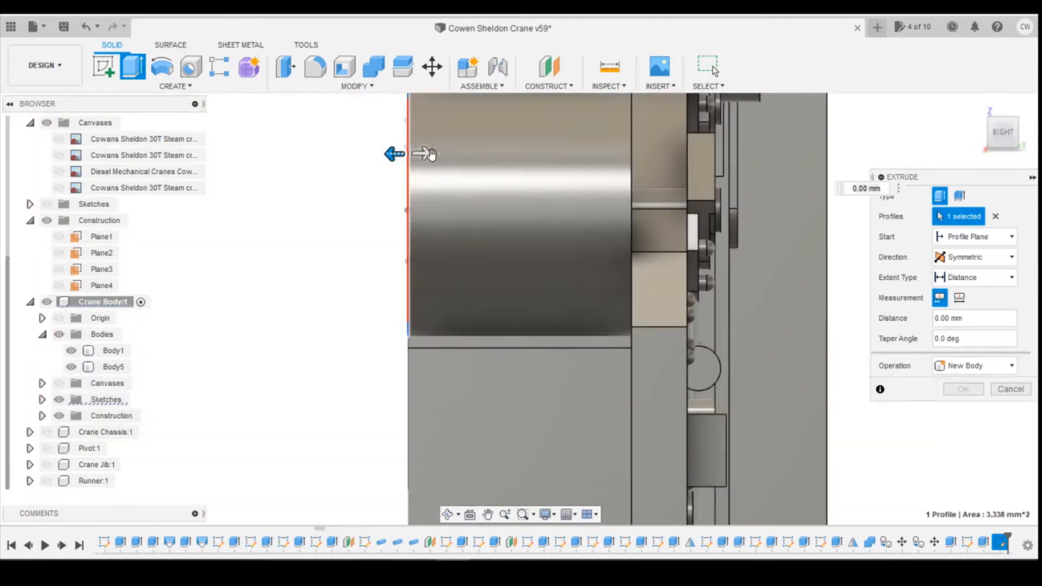
pyautogui.moveTo(421, 153); pyautogui.dragTo(628, 155)
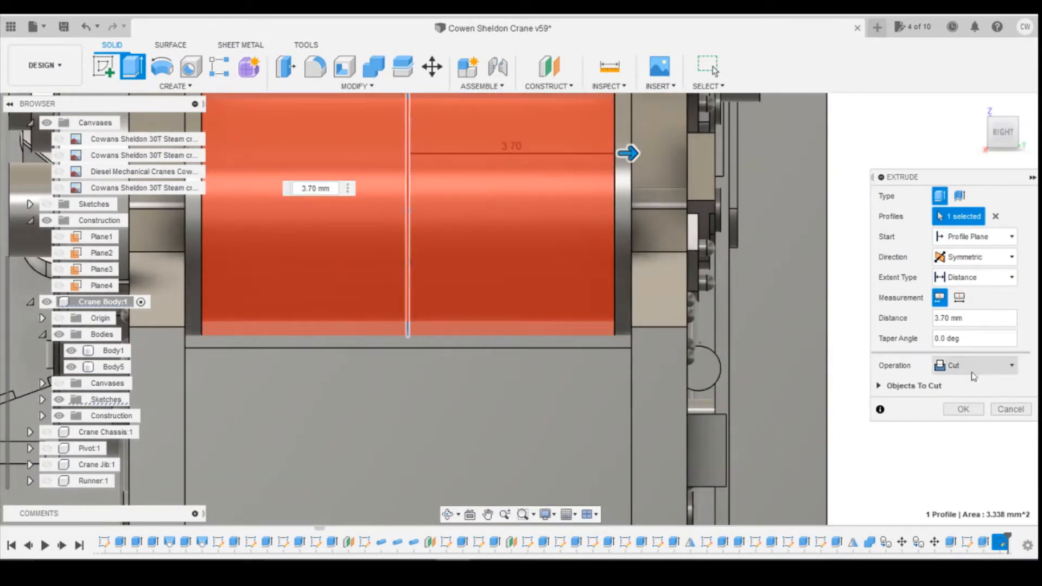
pyautogui.click(964, 409)
pyautogui.scroll(-5, 836, 270)
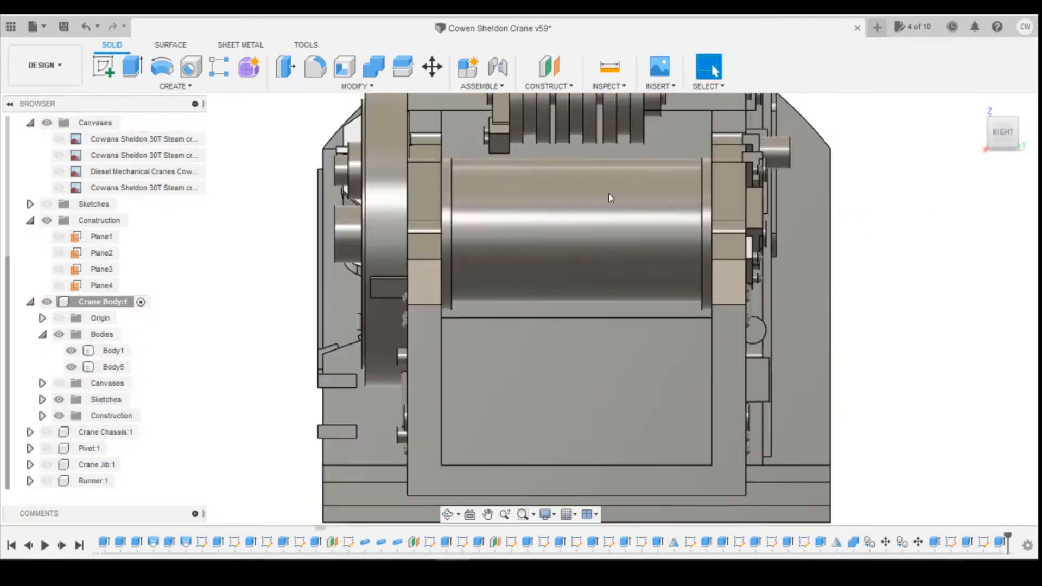
# Step: Compare the crane body's back side plate with the yellow crane reference photo, checking the details near the winch drum and pipework
pyautogui.moveTo(1005, 140); pyautogui.dragTo(972, 137)
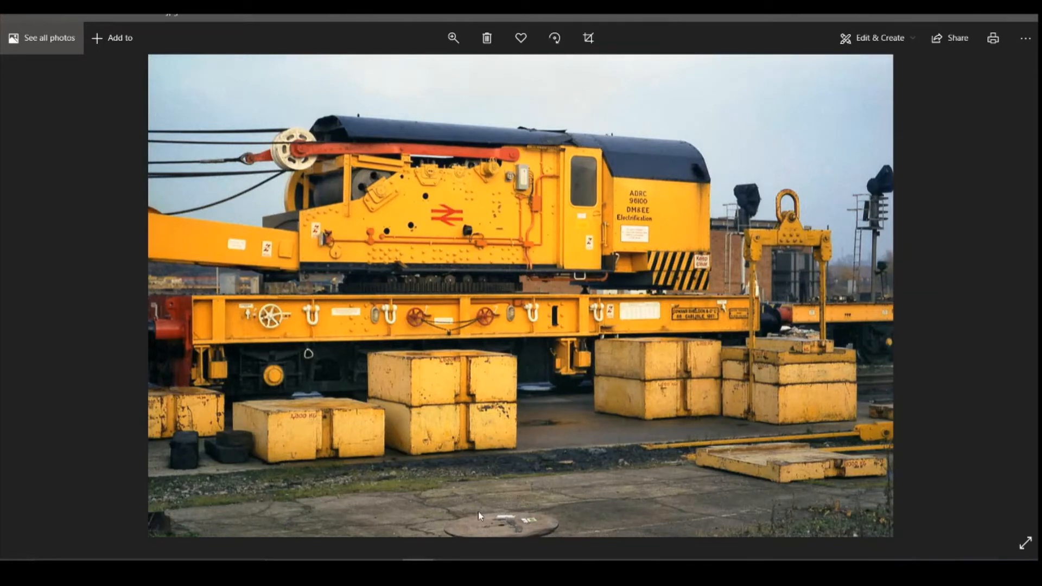
pyautogui.moveTo(453, 571)
pyautogui.click(455, 513)
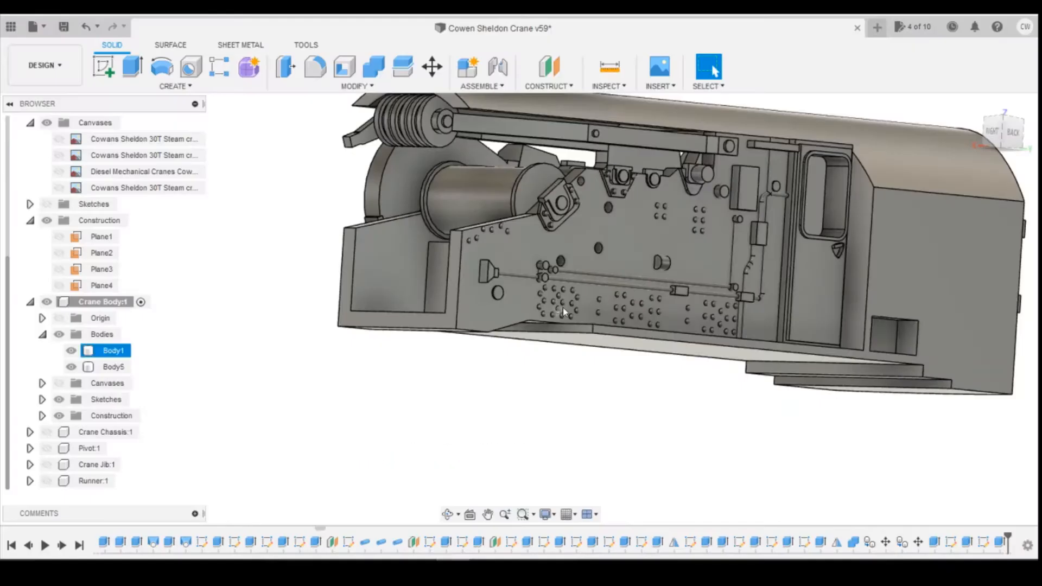
pyautogui.click(1011, 134)
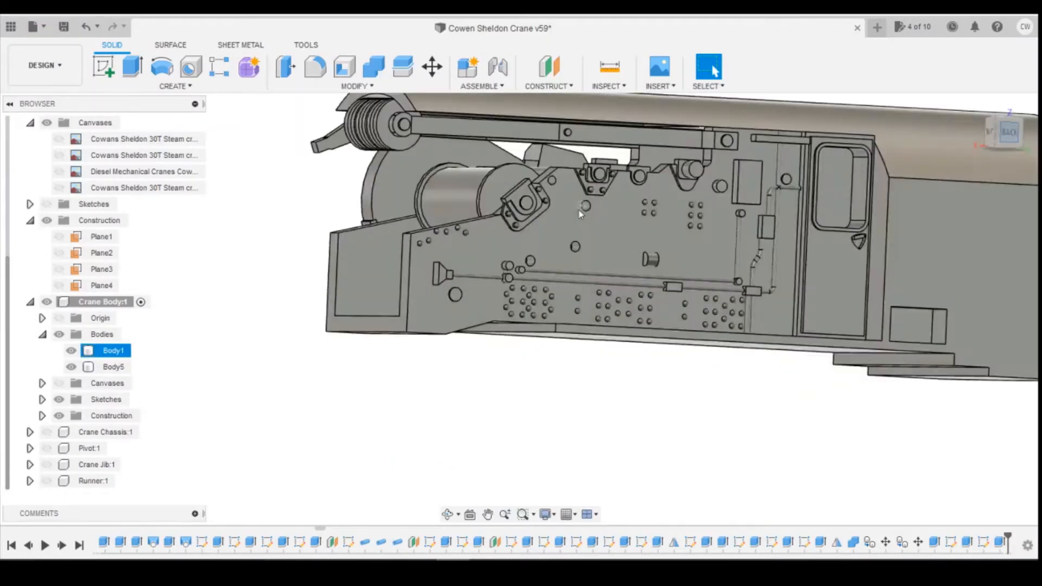
pyautogui.scroll(2, 530, 250)
pyautogui.scroll(2, 531, 250)
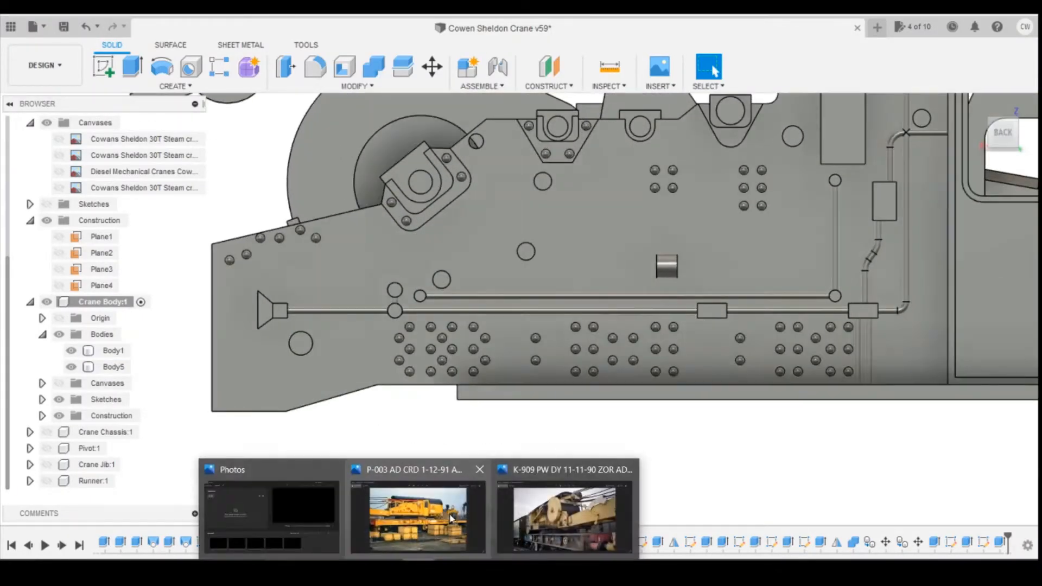
pyautogui.click(421, 516)
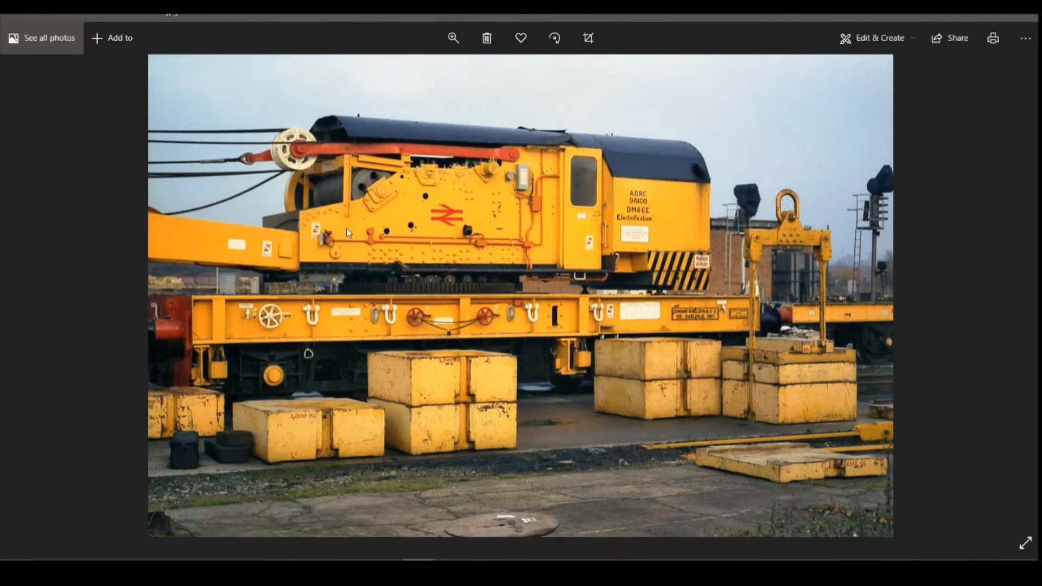
pyautogui.hotkey('alt', 'Tab')
pyautogui.scroll(-2, 370, 285)
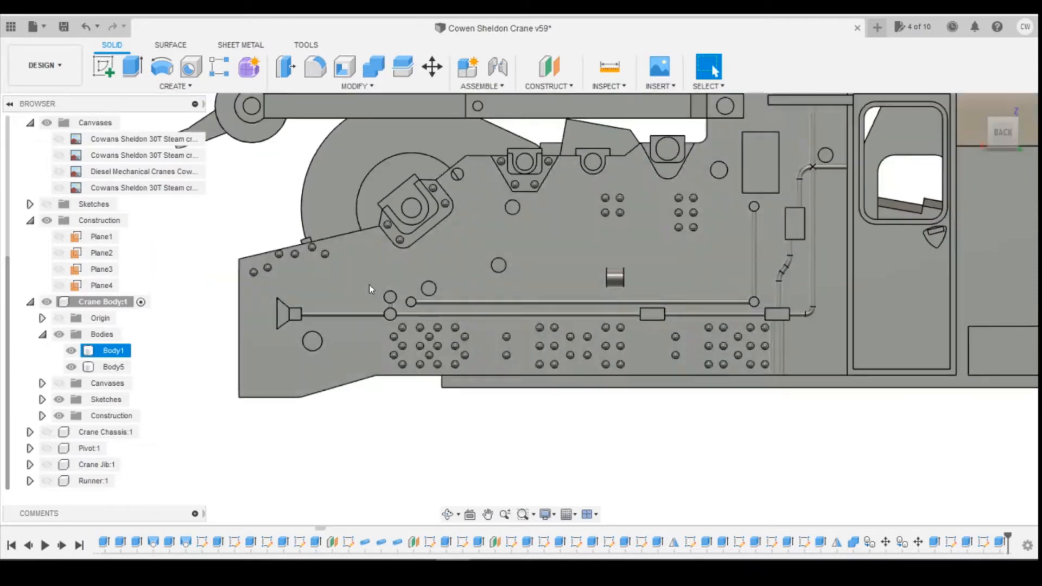
pyautogui.click(338, 424)
pyautogui.click(466, 513)
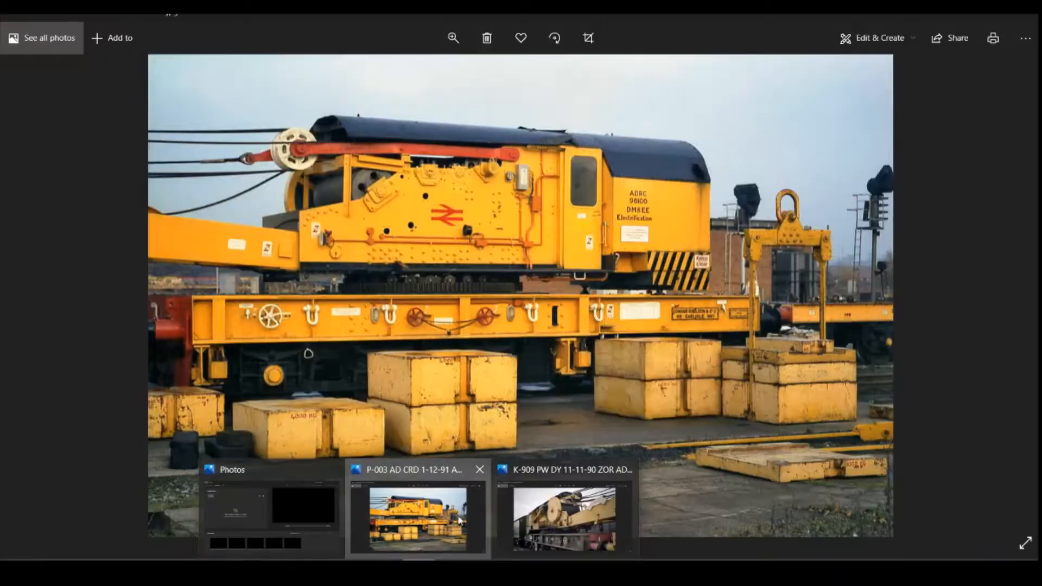
pyautogui.hotkey('alt', 'Tab')
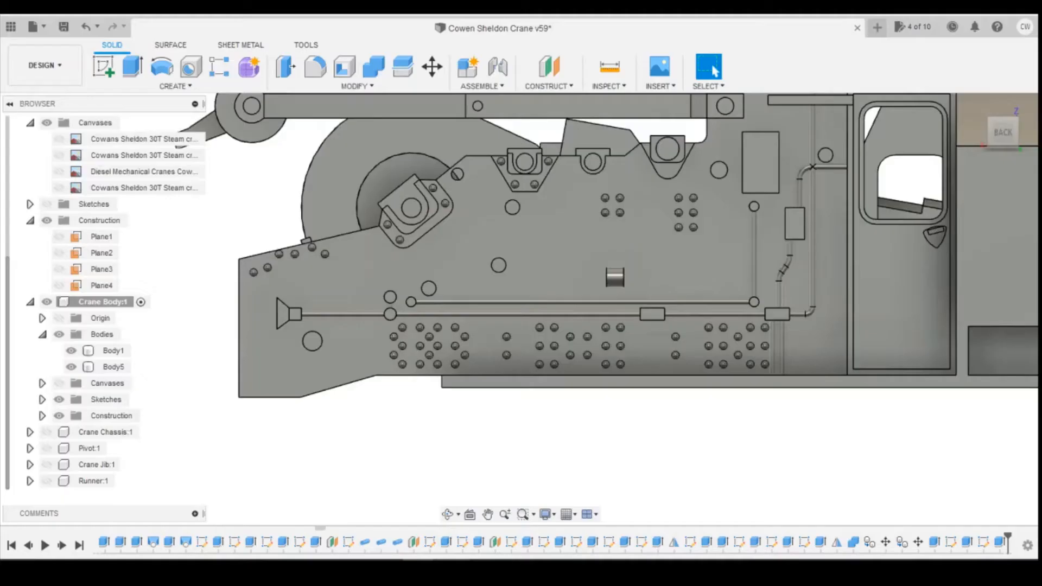
# Step: Start a new sketch on the outer face of the crane body's back side plate
pyautogui.click(103, 66)
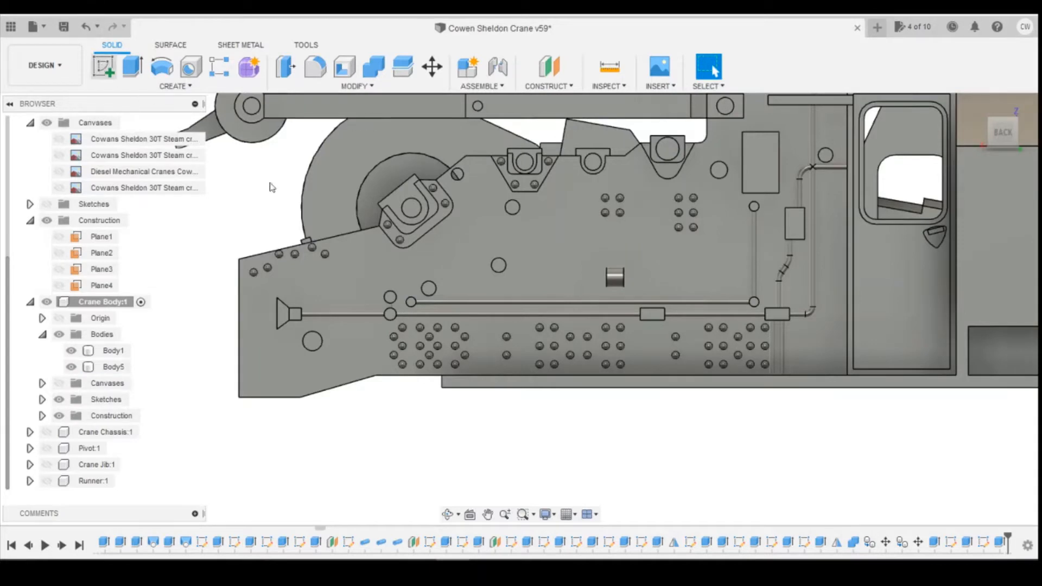
pyautogui.click(362, 252)
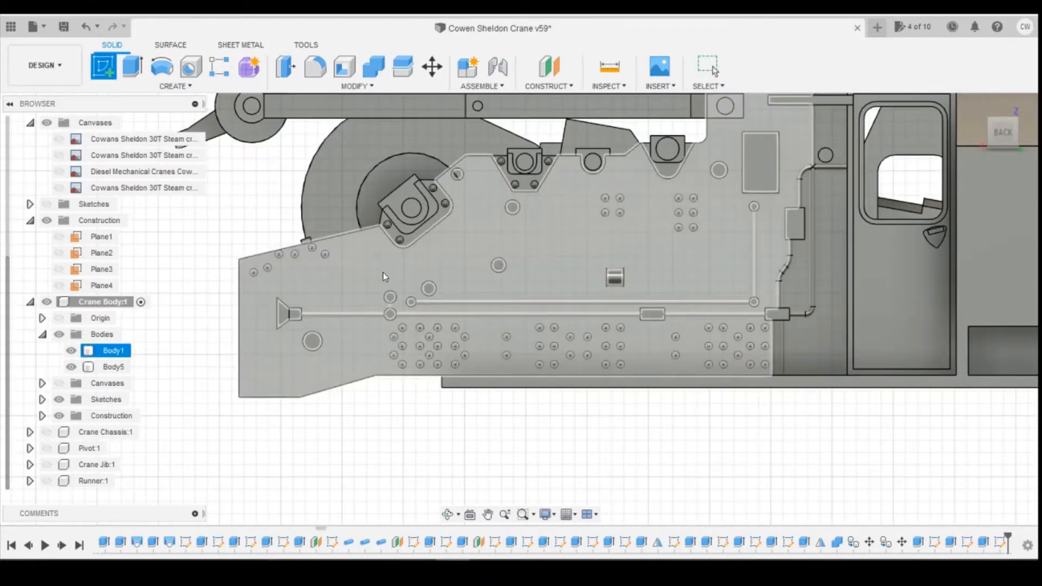
pyautogui.click(376, 273)
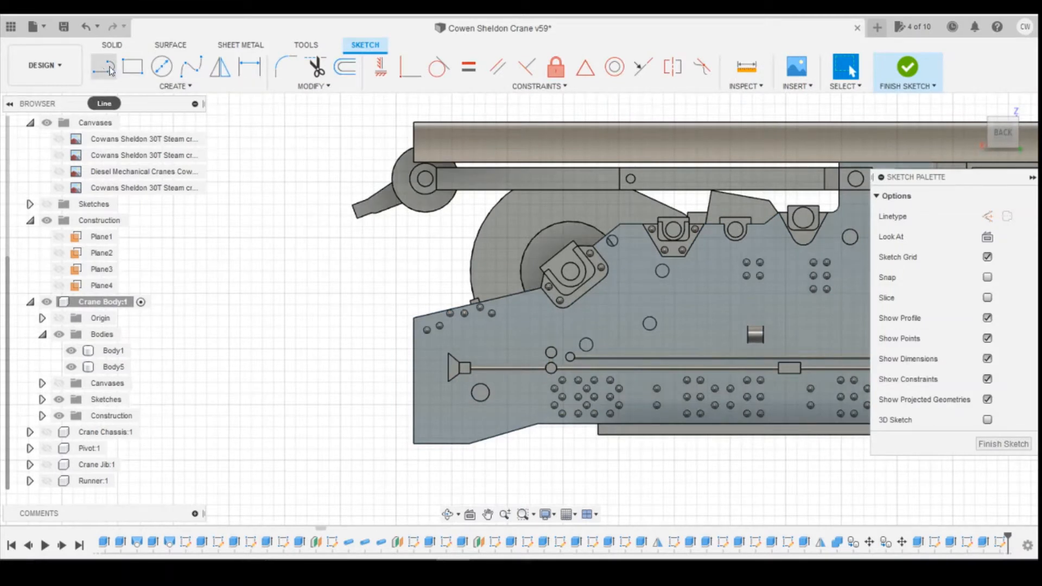
# Step: Following the crane photo, sketch a slightly tilted 3-point rectangle about 5.9 mm long and 0.5 mm wide from the side plate up to the horizontal bar
pyautogui.click(133, 68)
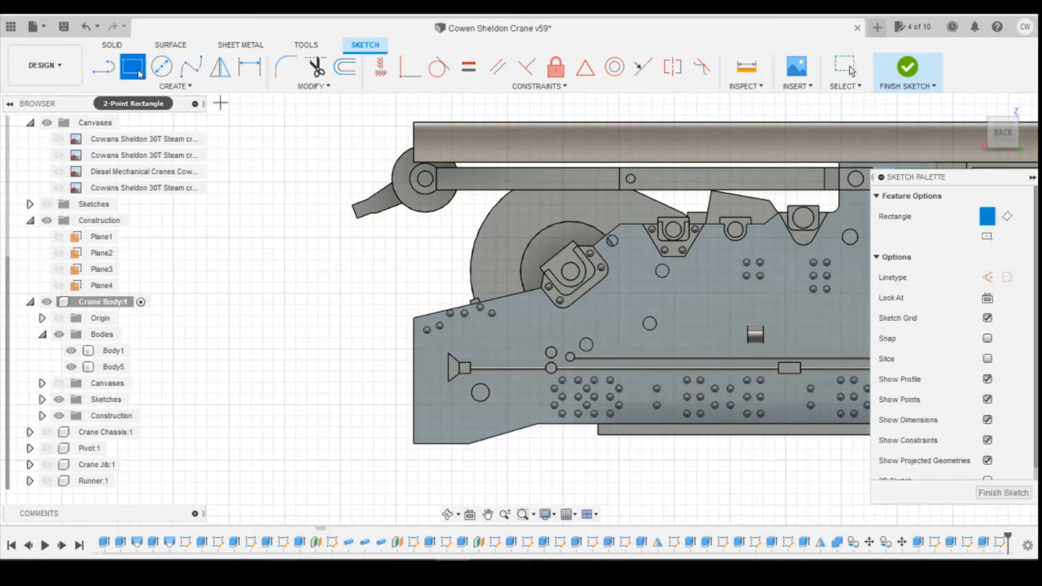
pyautogui.click(175, 86)
pyautogui.moveTo(196, 116)
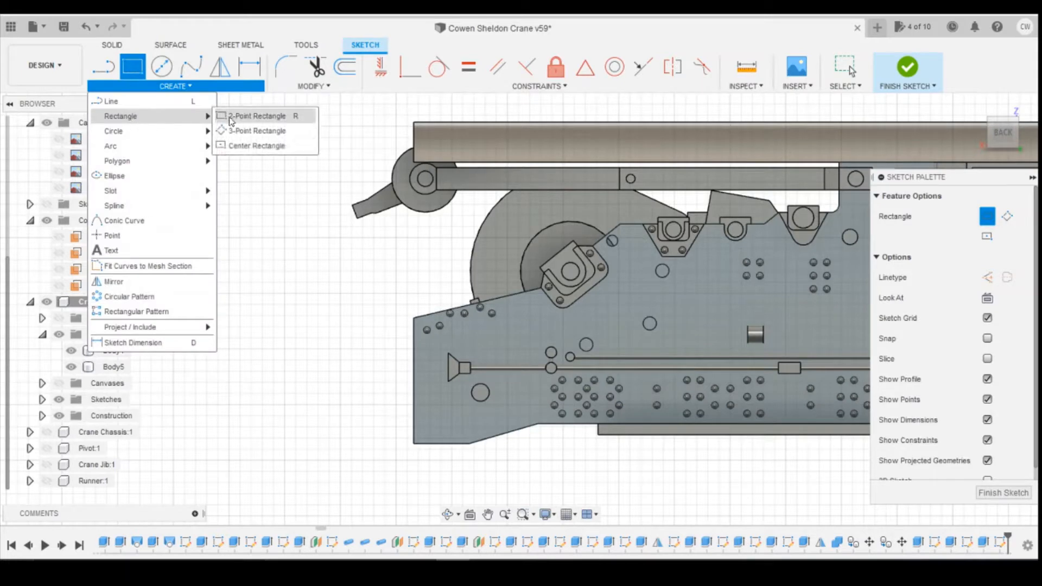
pyautogui.click(247, 131)
pyautogui.scroll(1, 521, 326)
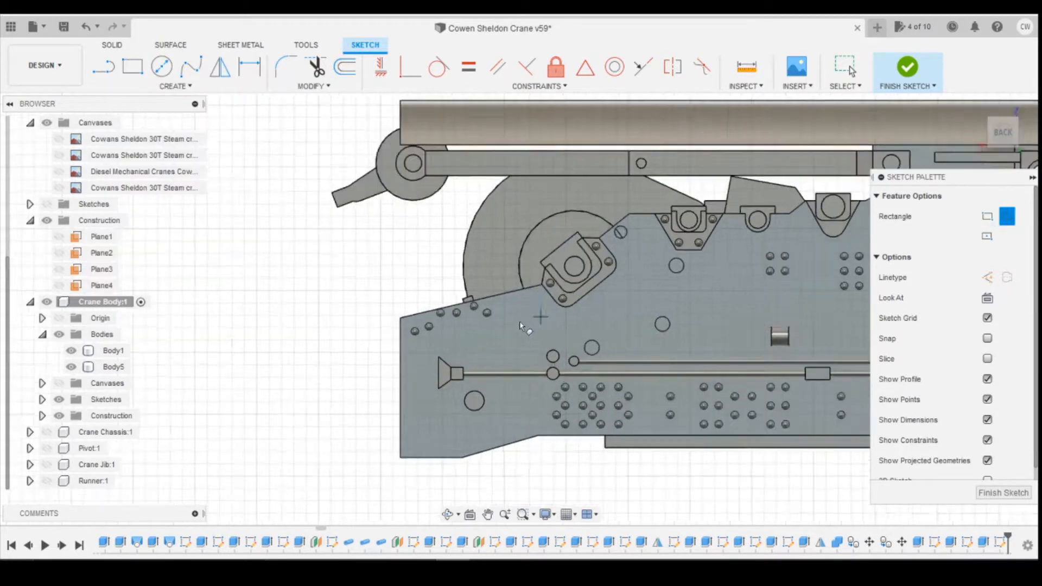
pyautogui.scroll(2, 520, 326)
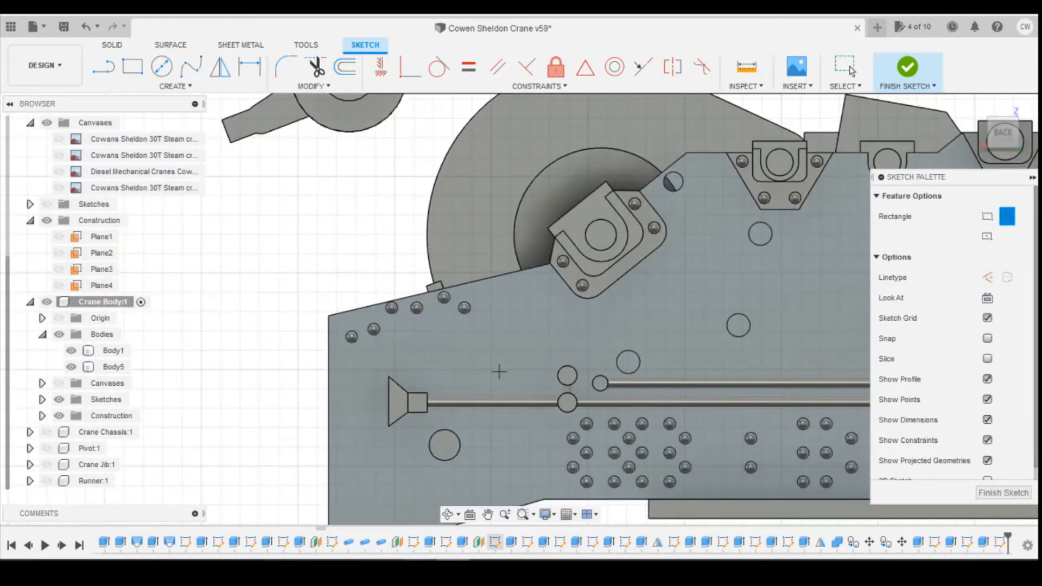
pyautogui.moveTo(450, 546)
pyautogui.click(450, 502)
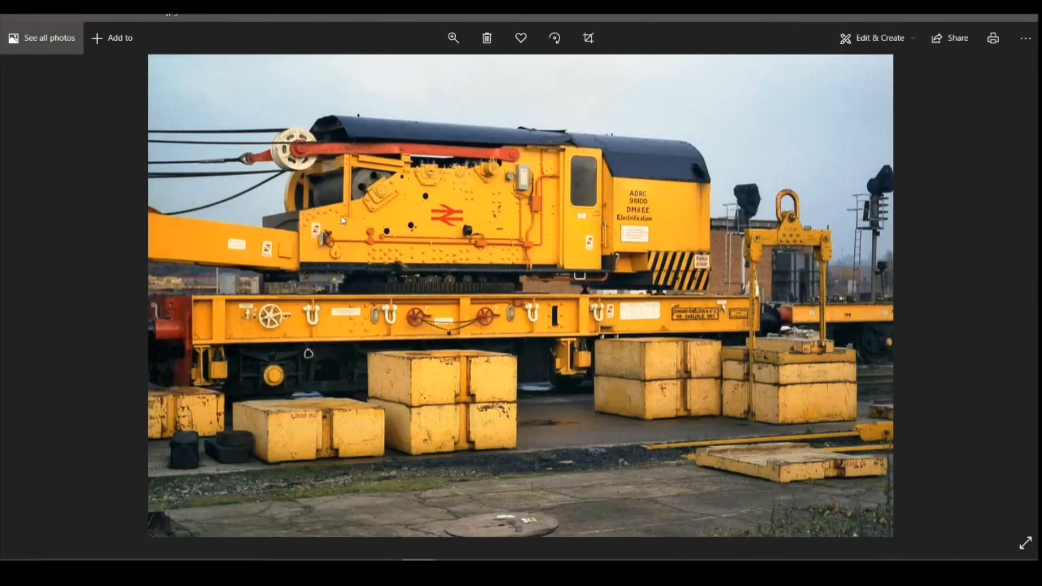
pyautogui.hotkey('alt', 'Tab')
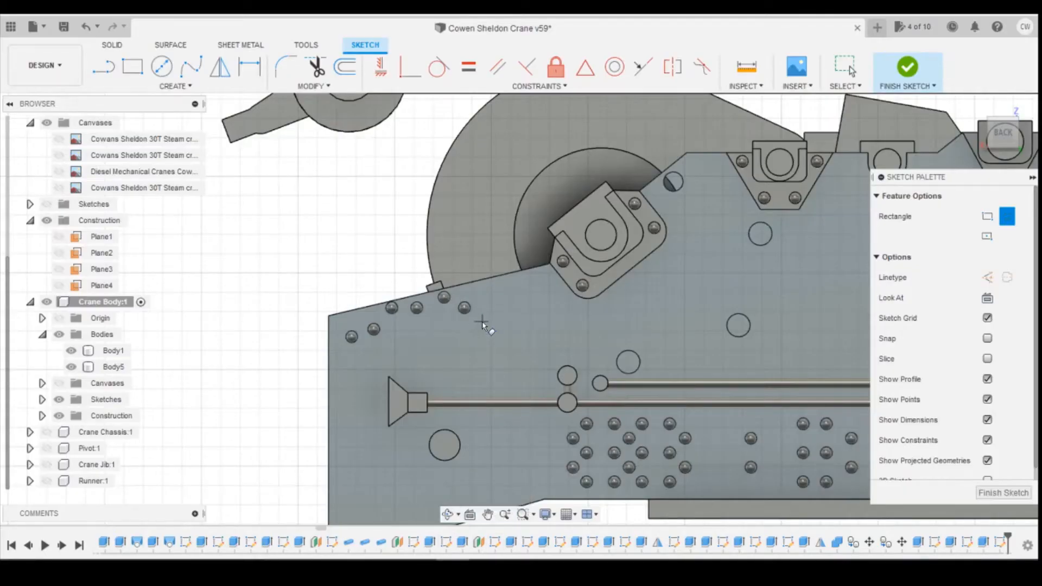
pyautogui.click(483, 322)
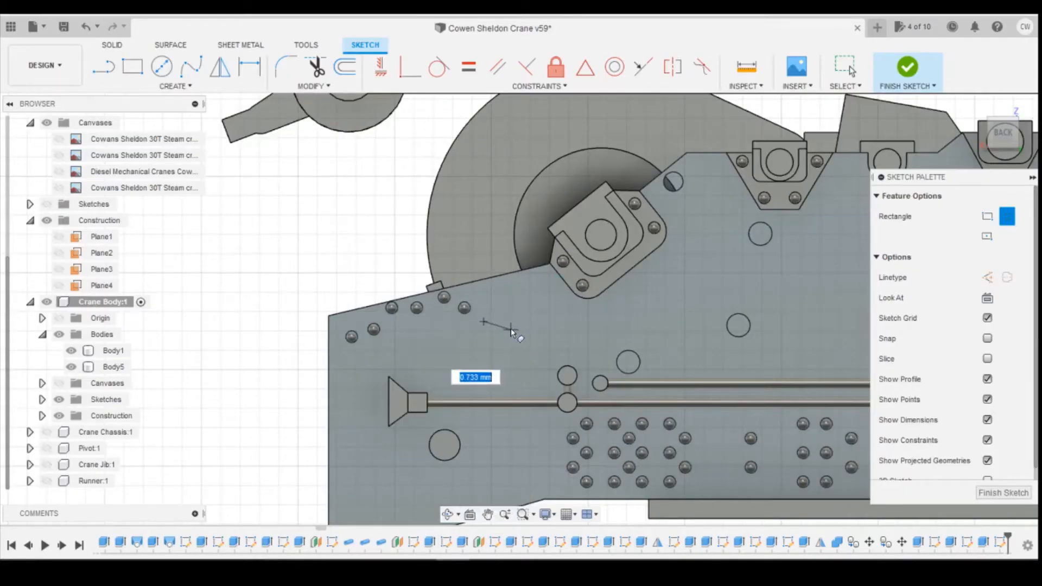
pyautogui.scroll(3, 510, 328)
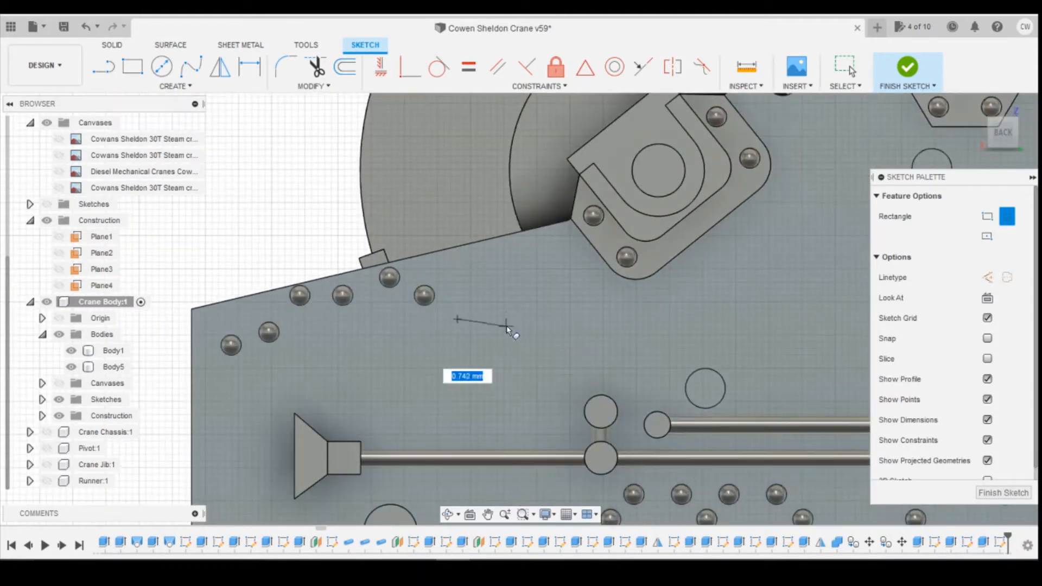
pyautogui.scroll(-5, 493, 172)
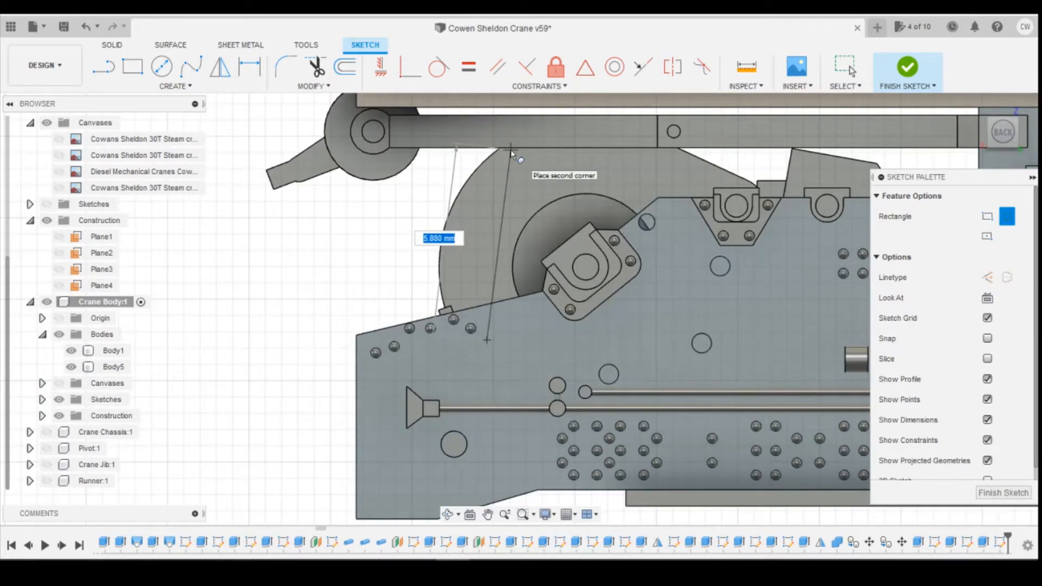
pyautogui.click(509, 150)
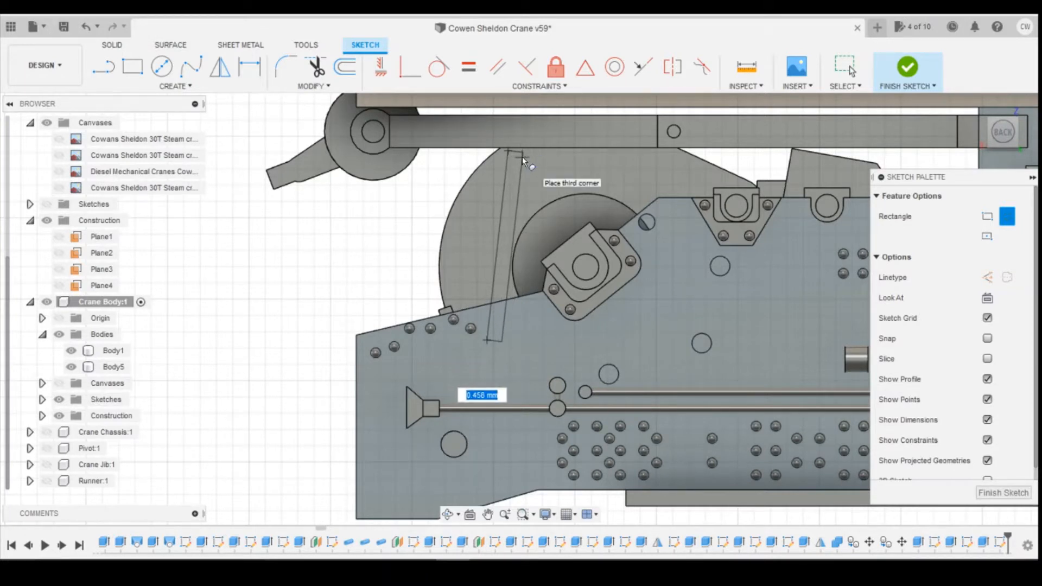
pyautogui.write('0.5')
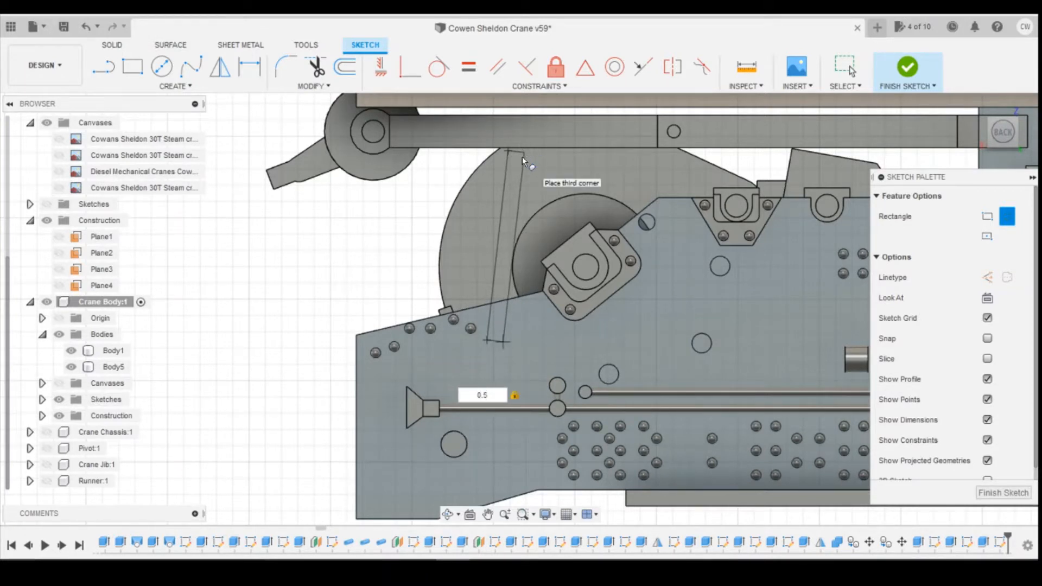
pyautogui.press('Return')
# Step: Check the strut in the crane photo and make the rectangle's upper corner coincident with the lower edge of the horizontal bar
pyautogui.scroll(2, 519, 322)
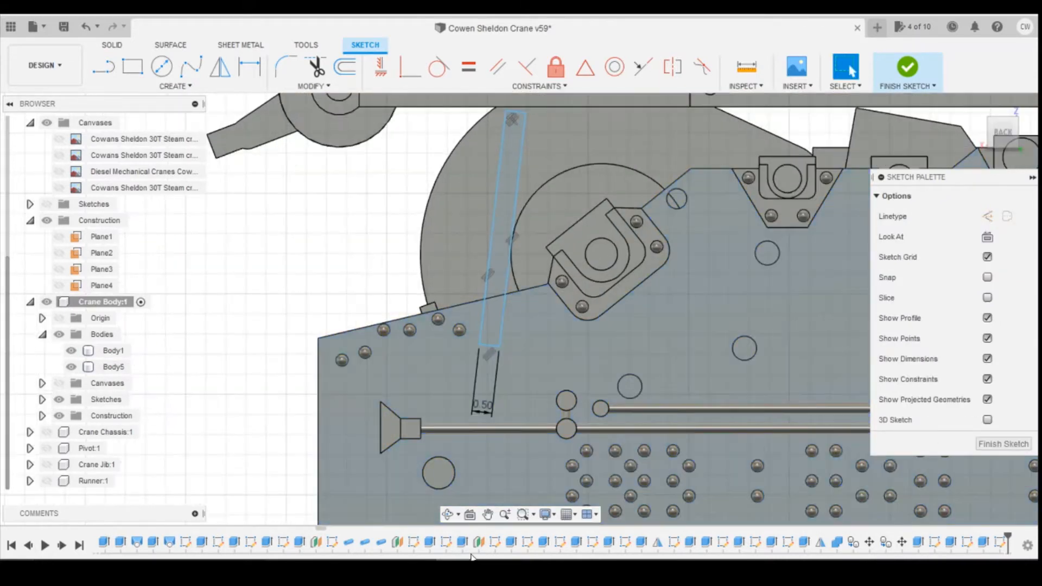
pyautogui.click(440, 543)
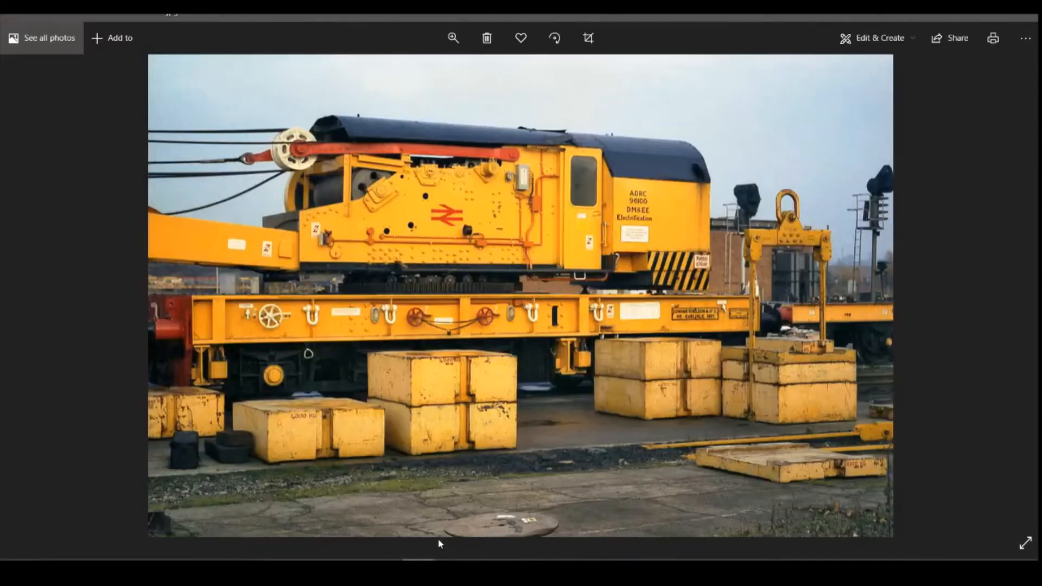
pyautogui.click(453, 567)
pyautogui.scroll(-3, 532, 233)
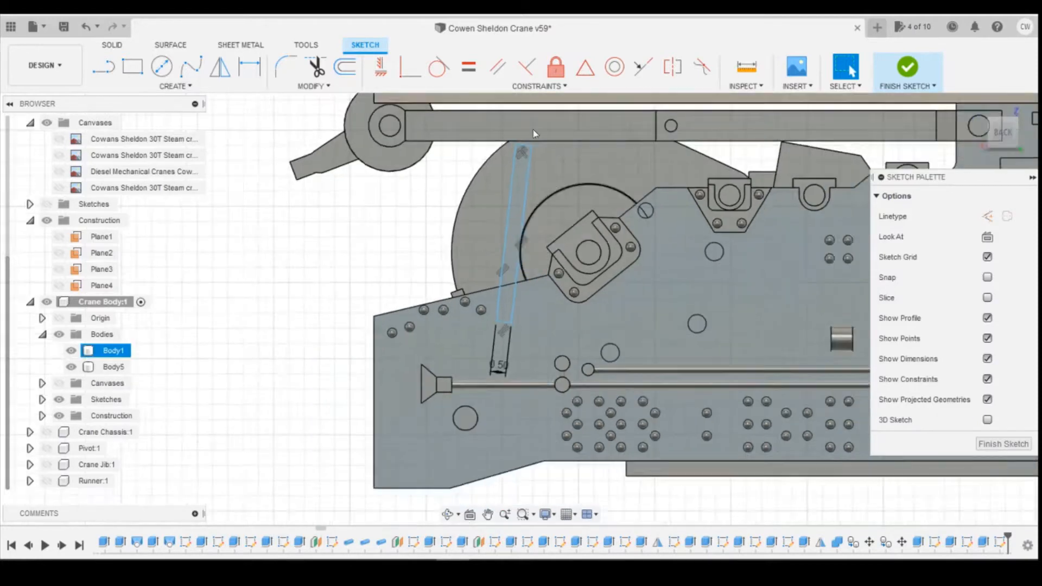
pyautogui.scroll(5, 527, 129)
pyautogui.click(422, 76)
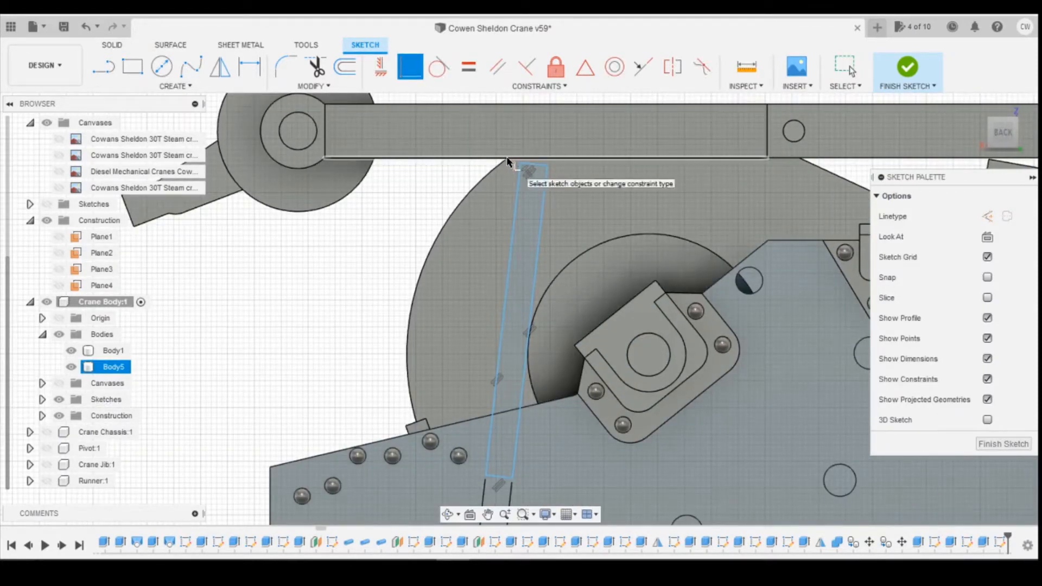
pyautogui.click(507, 158)
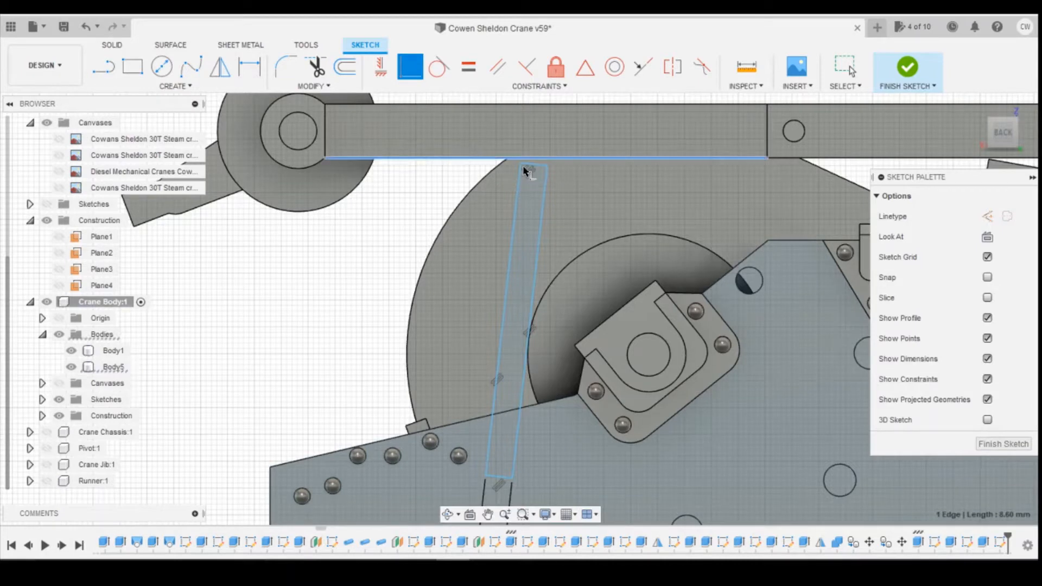
pyautogui.scroll(-3, 523, 185)
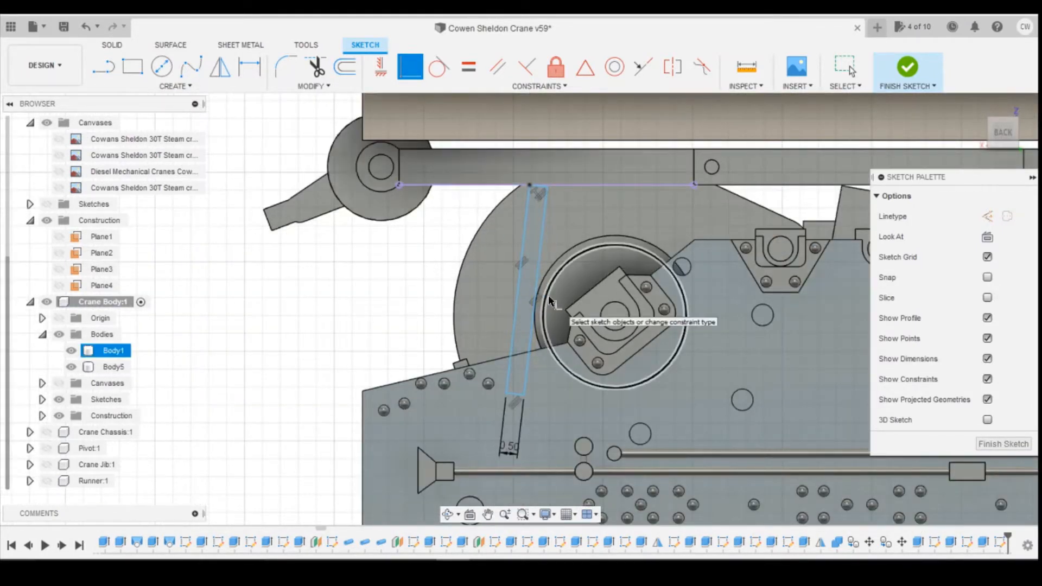
# Step: Set the length of the tilted rectangle's long side to 5.90 mm
pyautogui.click(519, 307)
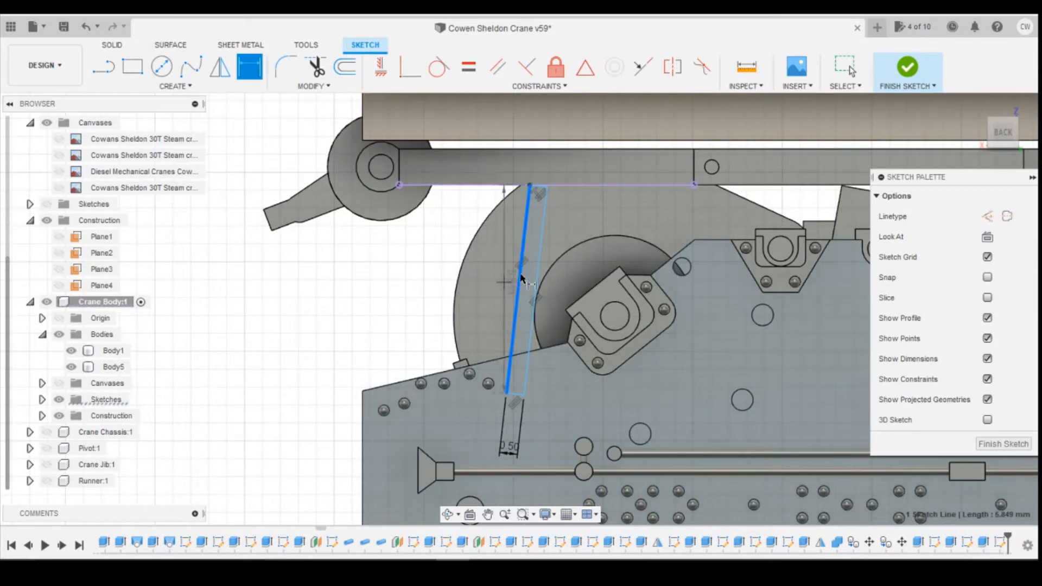
pyautogui.click(618, 337)
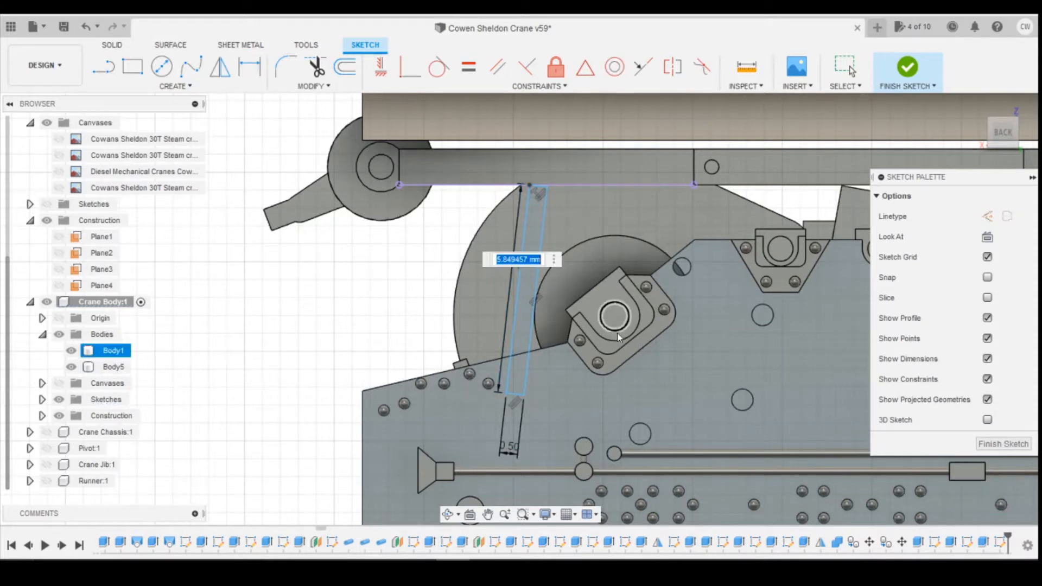
pyautogui.press('Return')
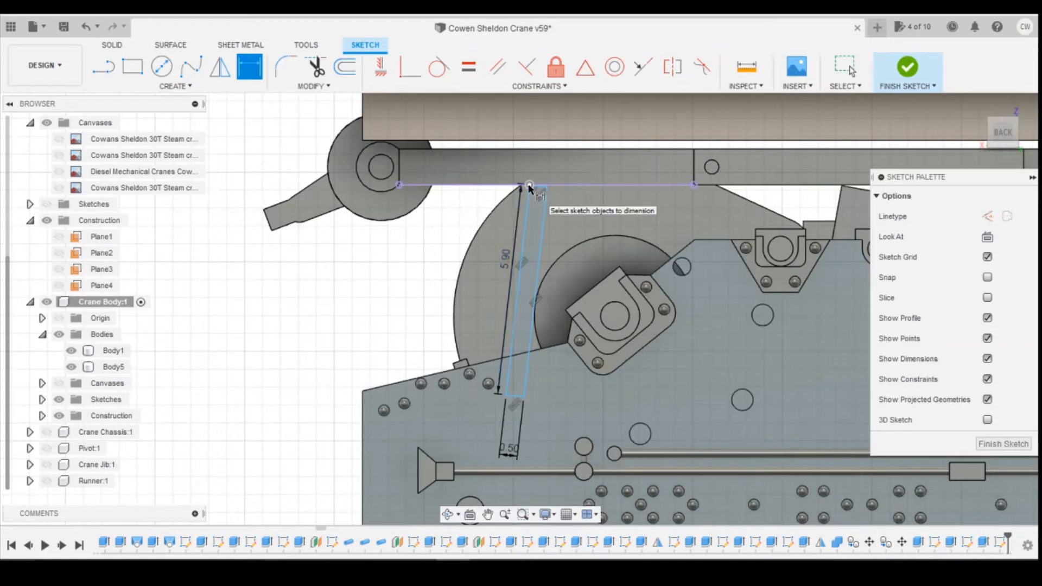
# Step: Dimension the horizontal distance from the projected bar edge's end near the jib pulley to the rectangle's upper corner
pyautogui.click(530, 186)
pyautogui.click(399, 186)
pyautogui.click(425, 229)
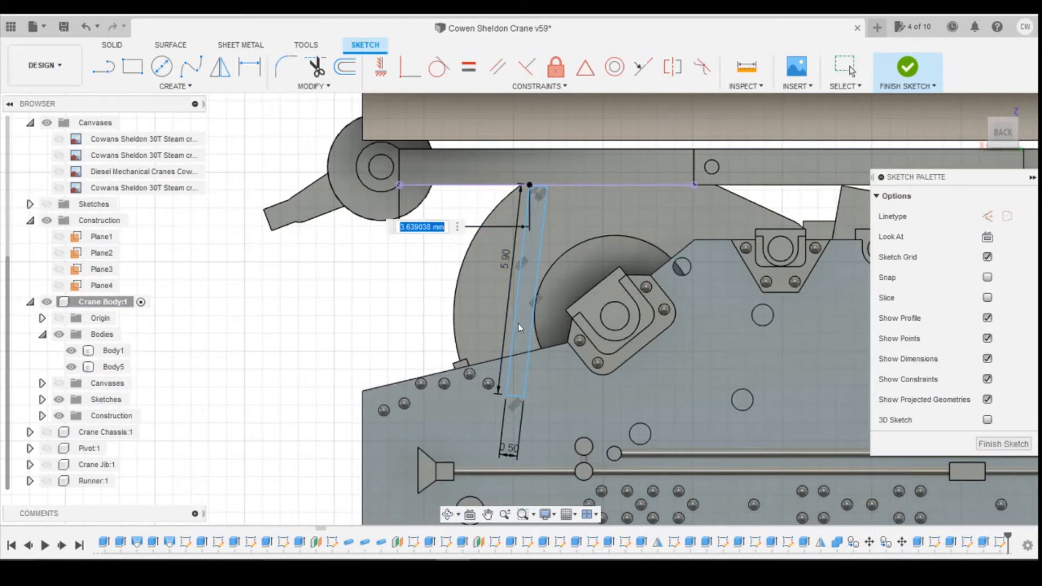
pyautogui.press('Return')
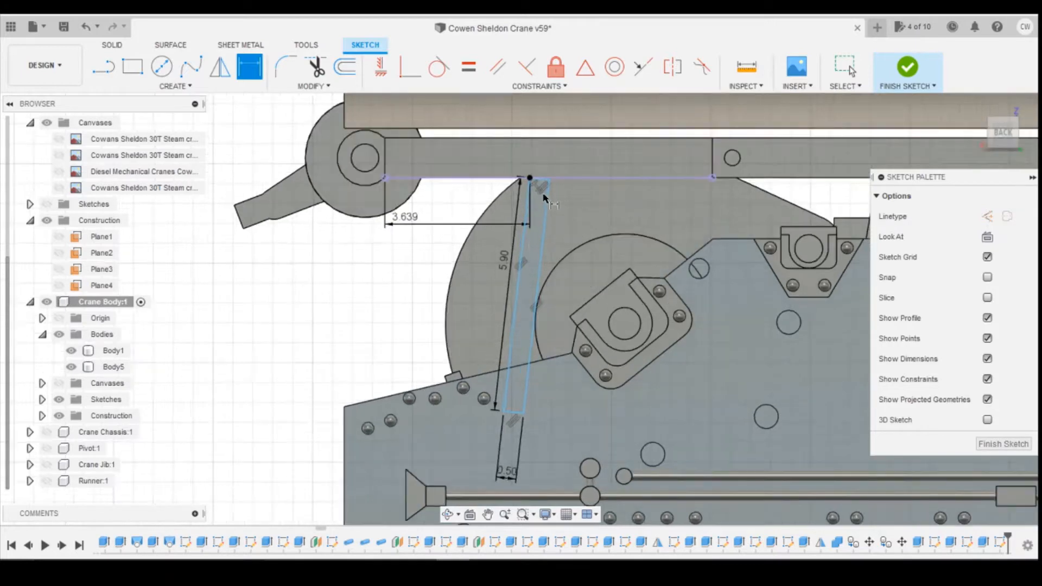
# Step: Dimension the angle between the rectangle's short upper side and the projected lower edge of the bar
pyautogui.scroll(4, 545, 224)
pyautogui.scroll(5, 546, 224)
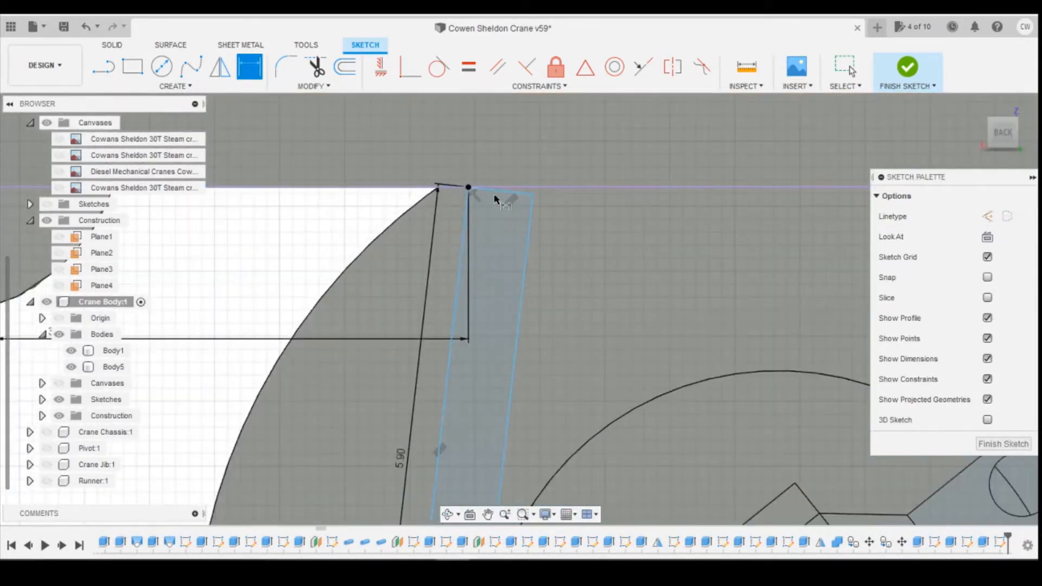
pyautogui.click(503, 190)
pyautogui.click(533, 187)
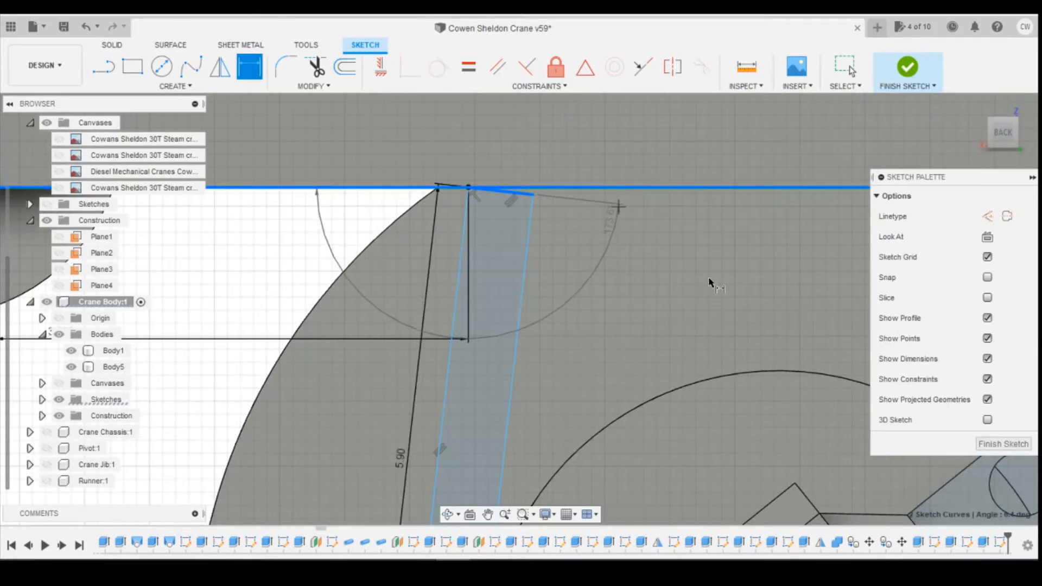
pyautogui.click(620, 209)
pyautogui.press('Return')
pyautogui.scroll(-5, 596, 287)
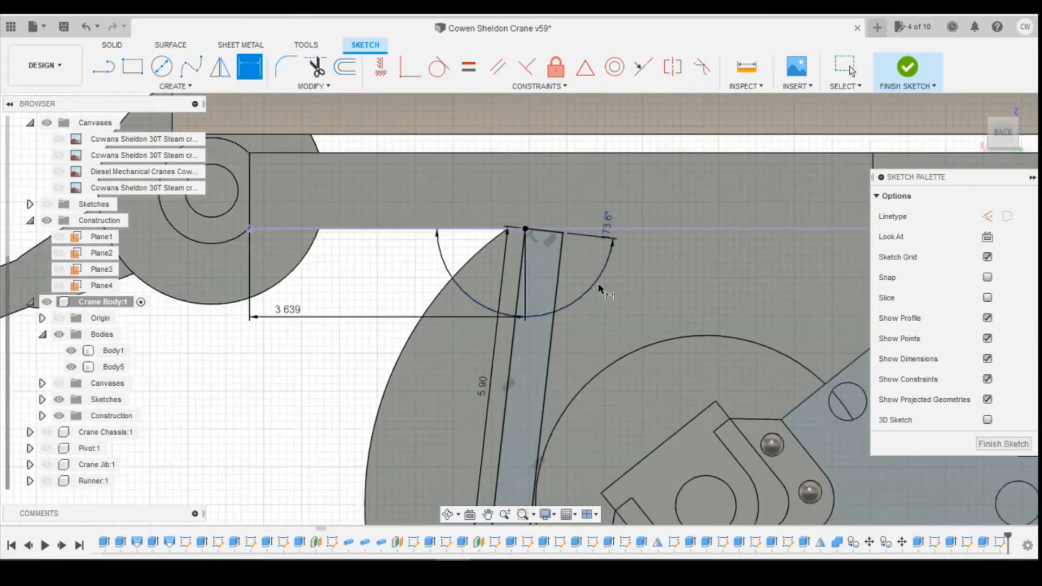
pyautogui.press('Escape')
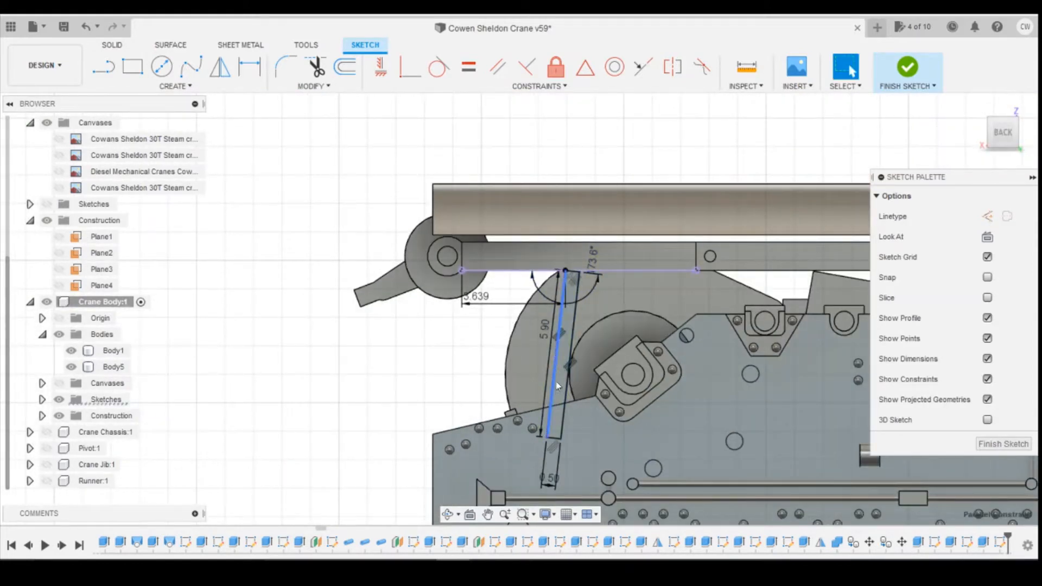
# Step: Extrude both profiles of the tilted strut 0.4 mm as a new body, checking its shape against the crane photo
pyautogui.click(557, 396)
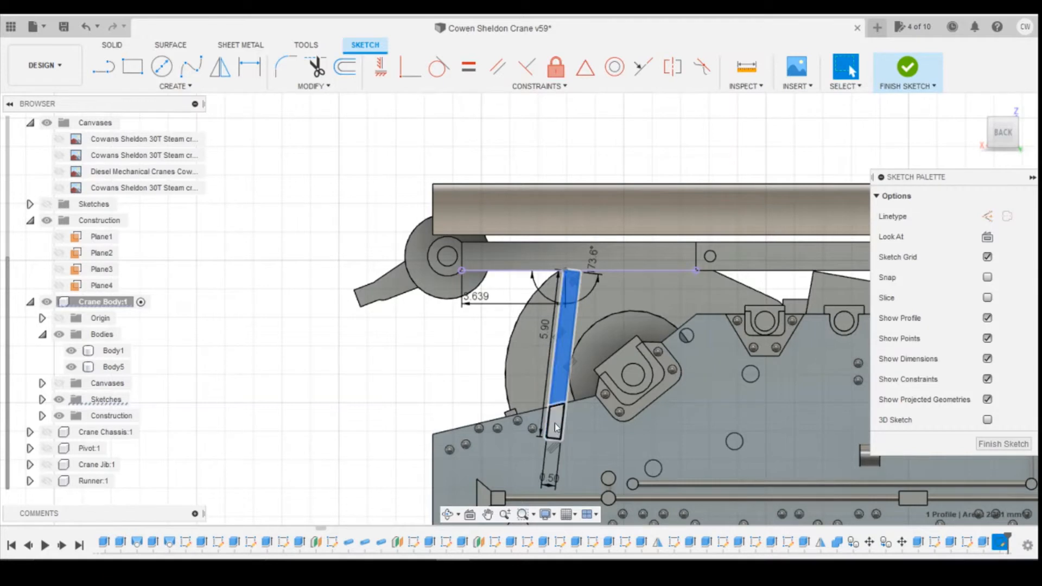
pyautogui.keyDown('ctrl'); pyautogui.click(551, 429); pyautogui.keyUp('ctrl')
pyautogui.rightClick(553, 429)
pyautogui.click(549, 487)
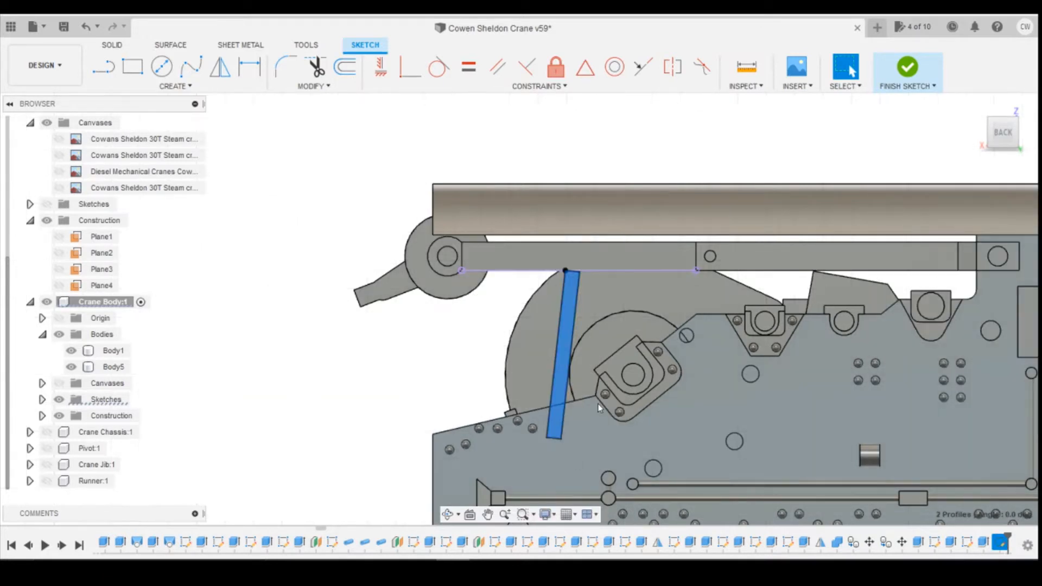
pyautogui.click(455, 527)
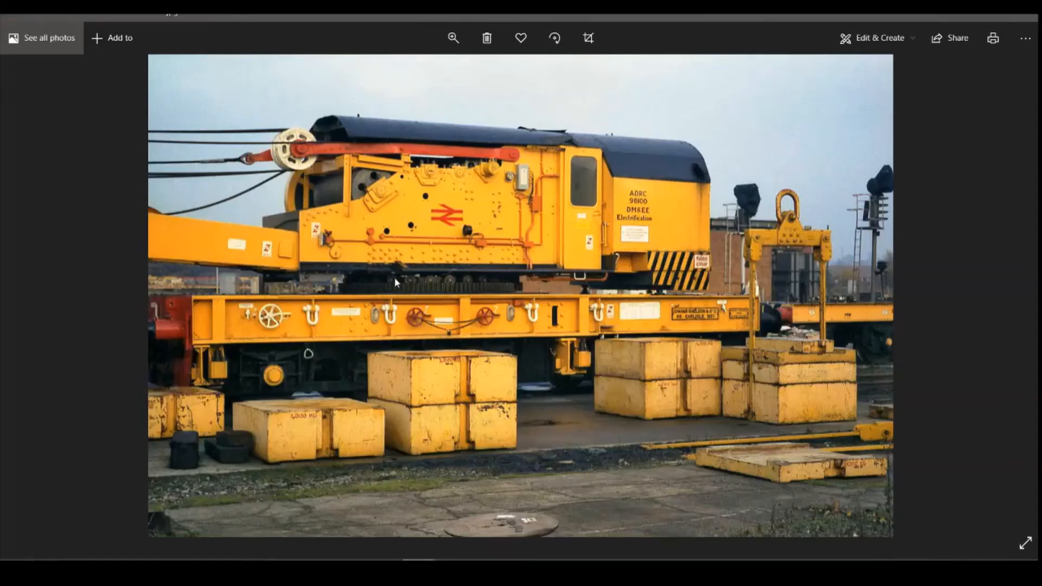
pyautogui.click(454, 570)
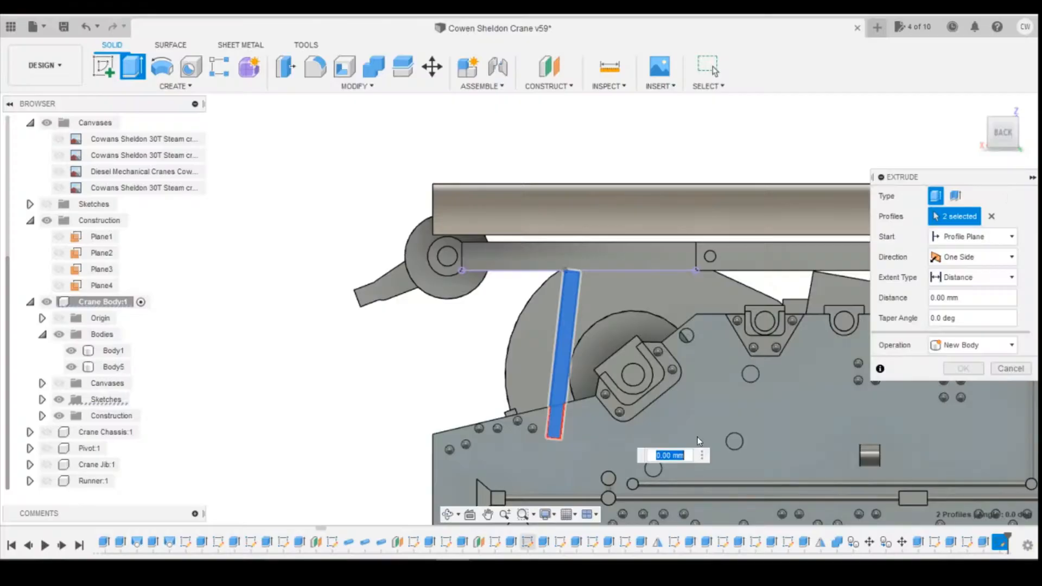
pyautogui.moveTo(1005, 133); pyautogui.dragTo(1028, 137)
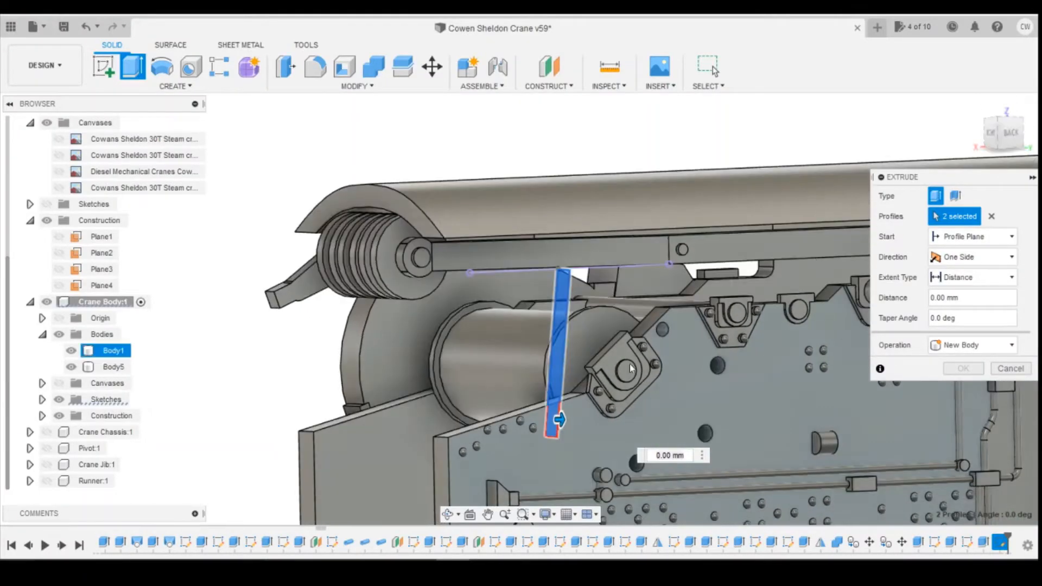
pyautogui.moveTo(559, 420); pyautogui.dragTo(567, 421)
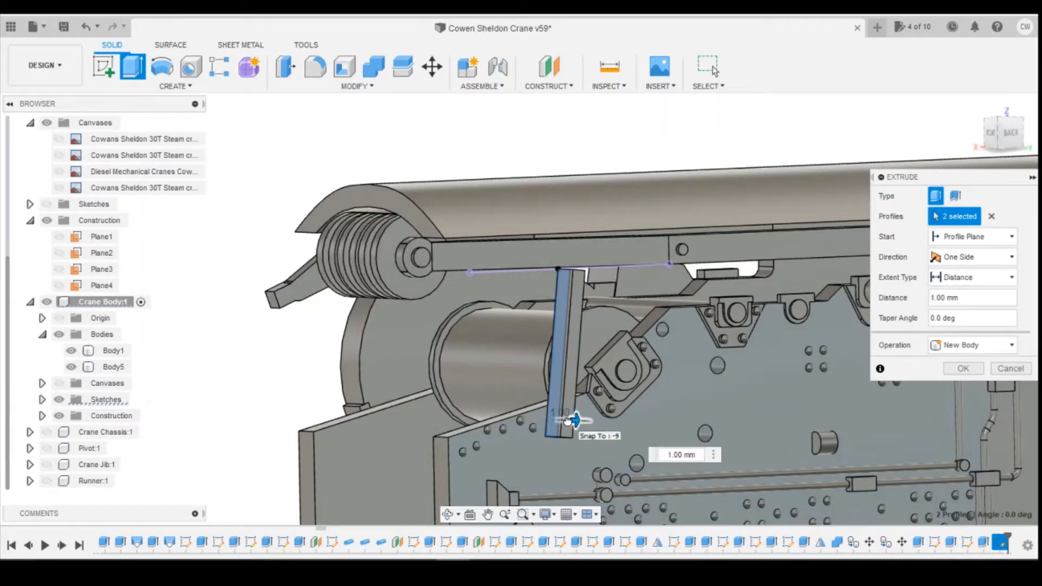
pyautogui.write('0')
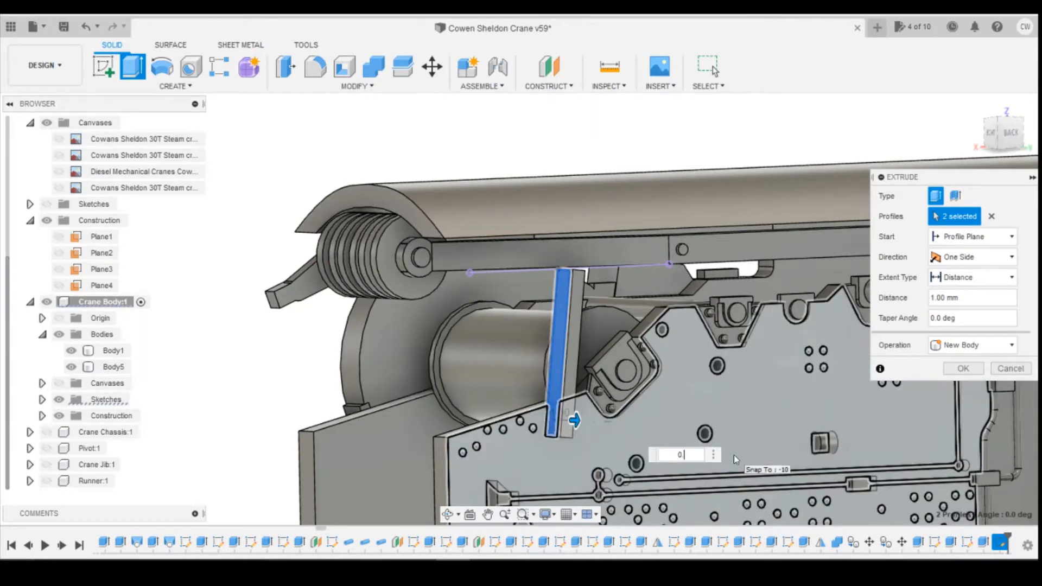
pyautogui.write('.4')
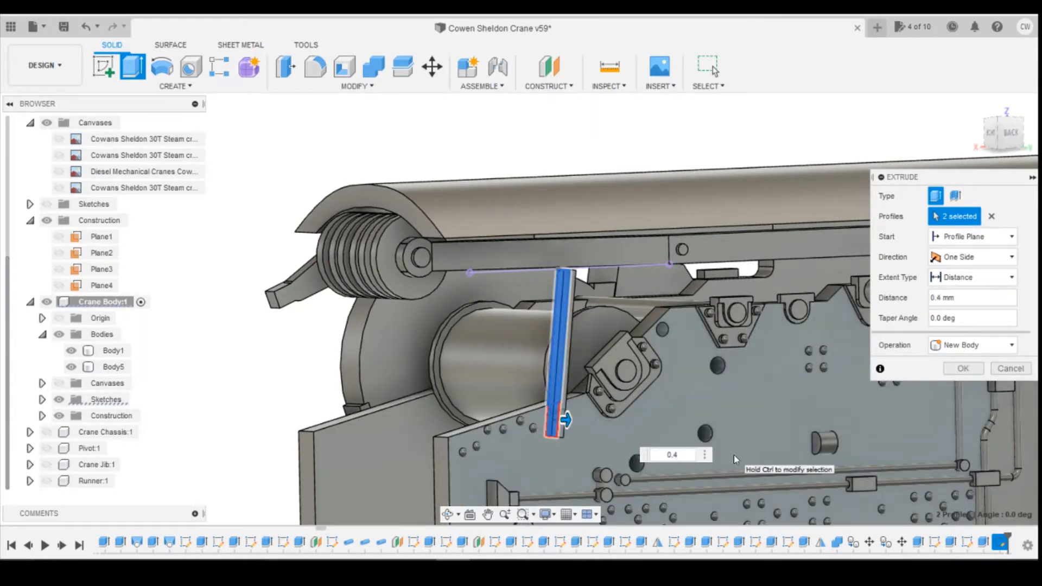
pyautogui.click(963, 368)
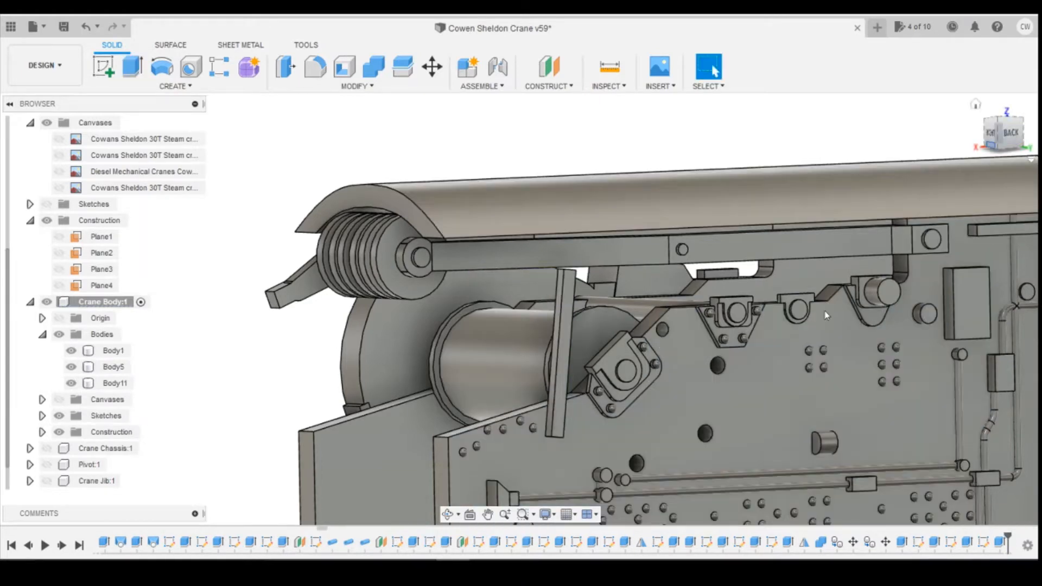
# Step: Check the crane photo and start a sketch on the strut's narrow side face that faces the cab
pyautogui.click(452, 468)
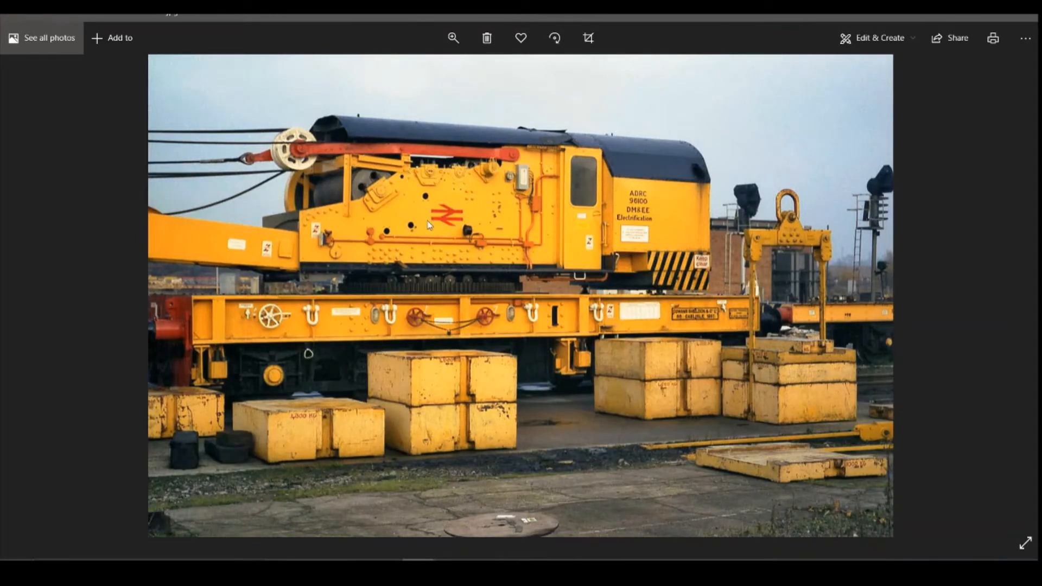
pyautogui.click(450, 570)
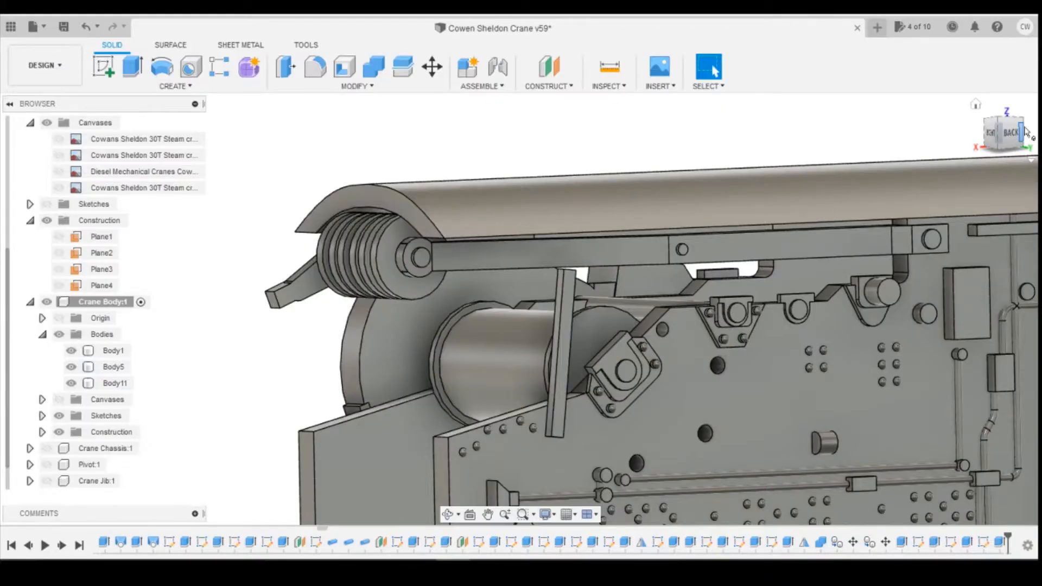
pyautogui.click(1023, 132)
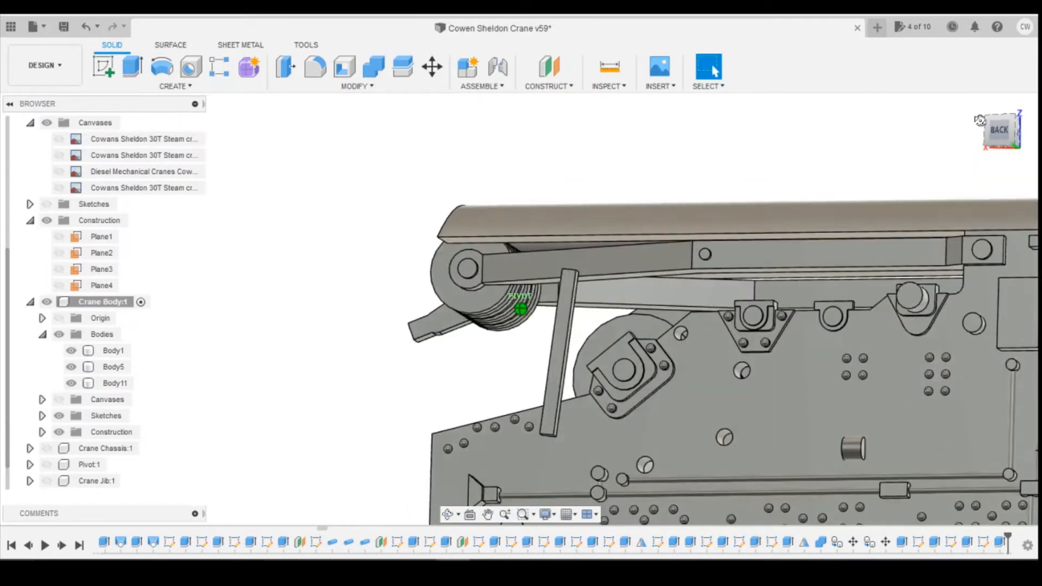
pyautogui.click(103, 66)
pyautogui.scroll(4, 584, 283)
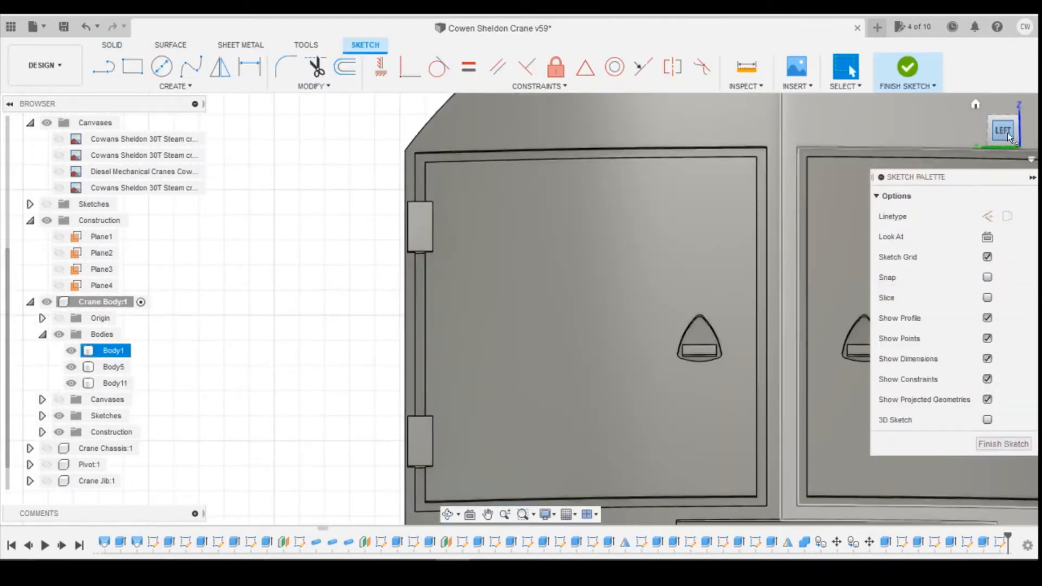
pyautogui.moveTo(1002, 132)
pyautogui.mouseDown()
pyautogui.moveTo(1023, 126)
pyautogui.moveTo(1015, 145)
pyautogui.mouseUp()
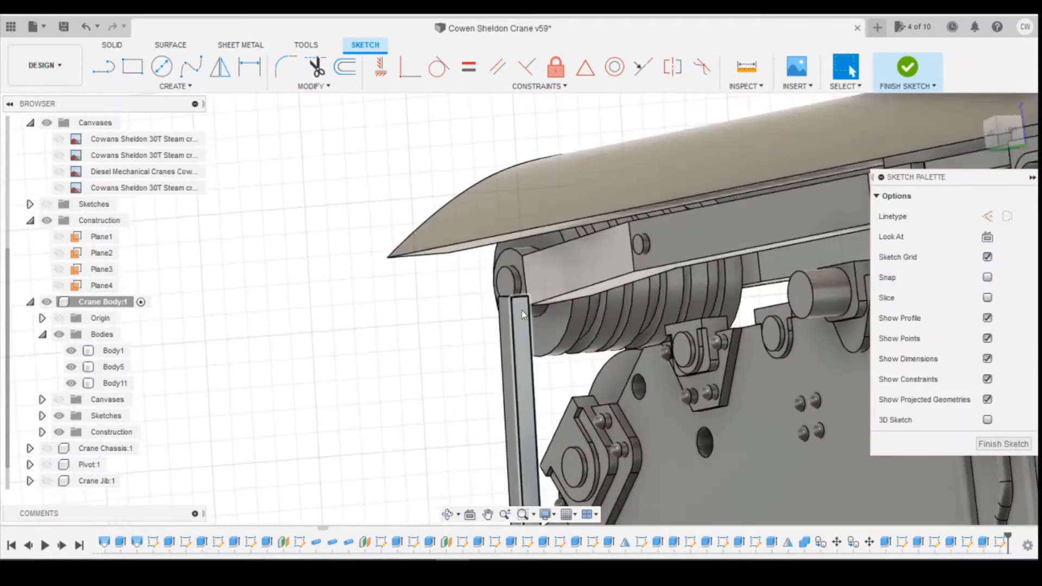
# Step: Draw a rectangle 0.6 mm high from the strut face's upper corner, spanning the face's full width
pyautogui.click(133, 66)
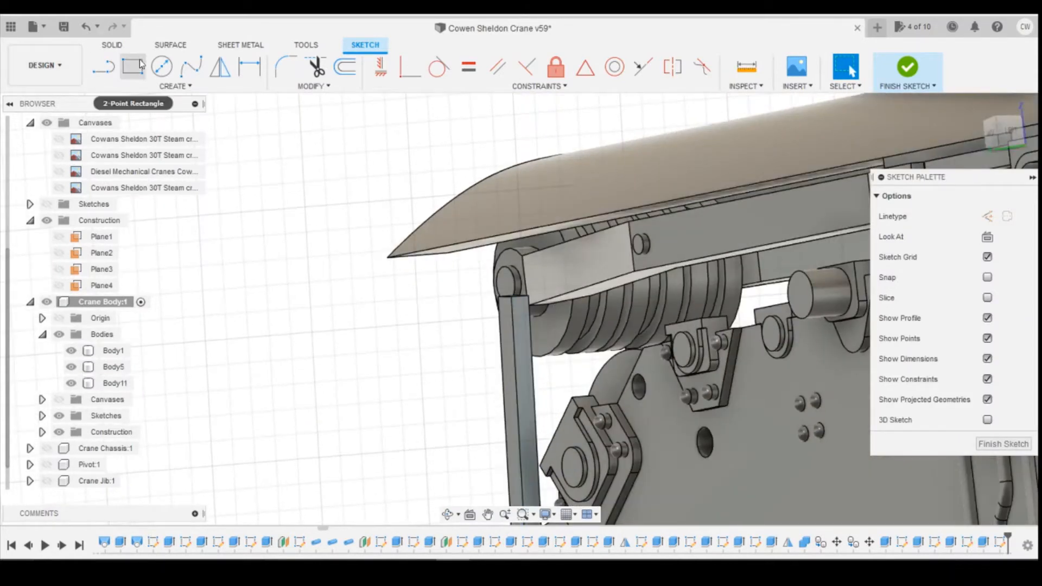
pyautogui.click(516, 299)
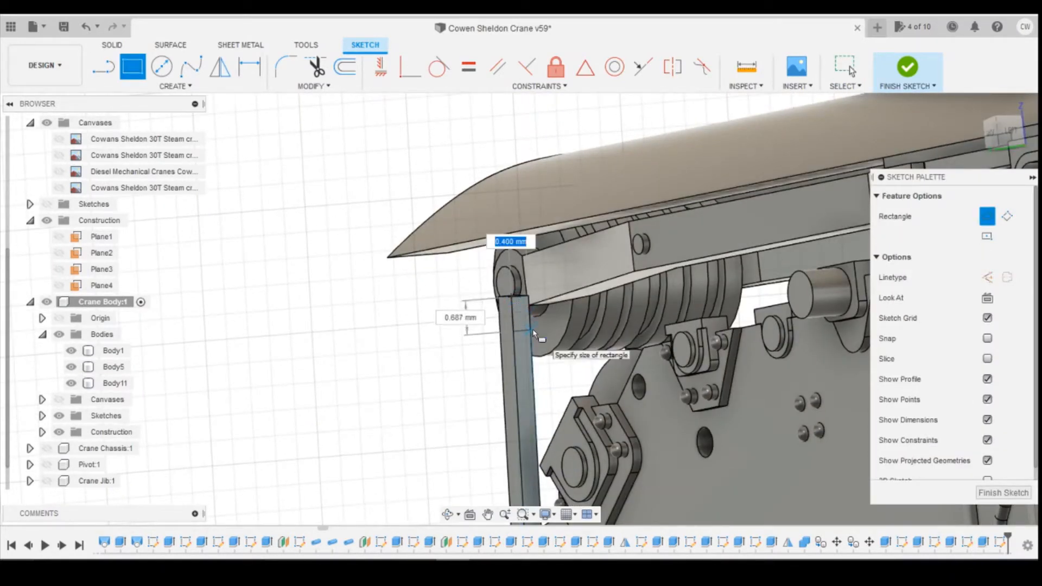
pyautogui.press('Tab')
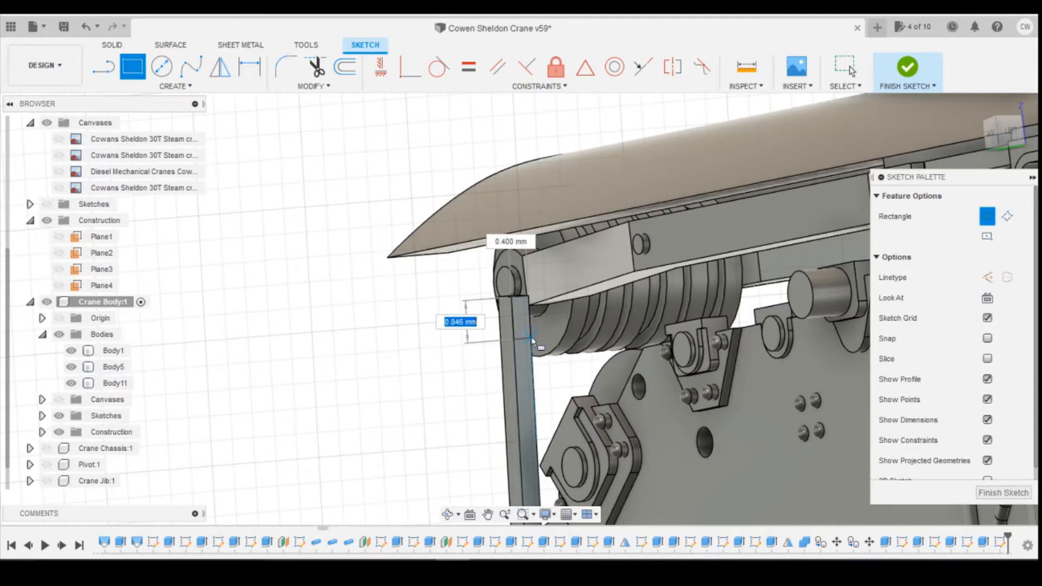
pyautogui.write('0.6')
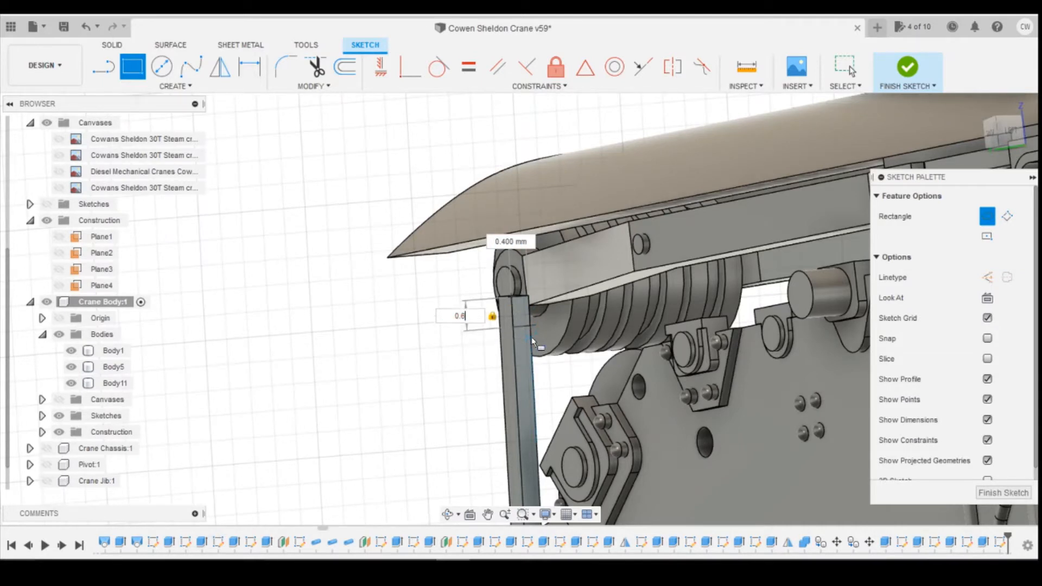
pyautogui.press('Return')
pyautogui.press('Escape')
# Step: Set the rectangle's height to 0.80 mm and dimension the width of its lower side
pyautogui.moveTo(426, 557)
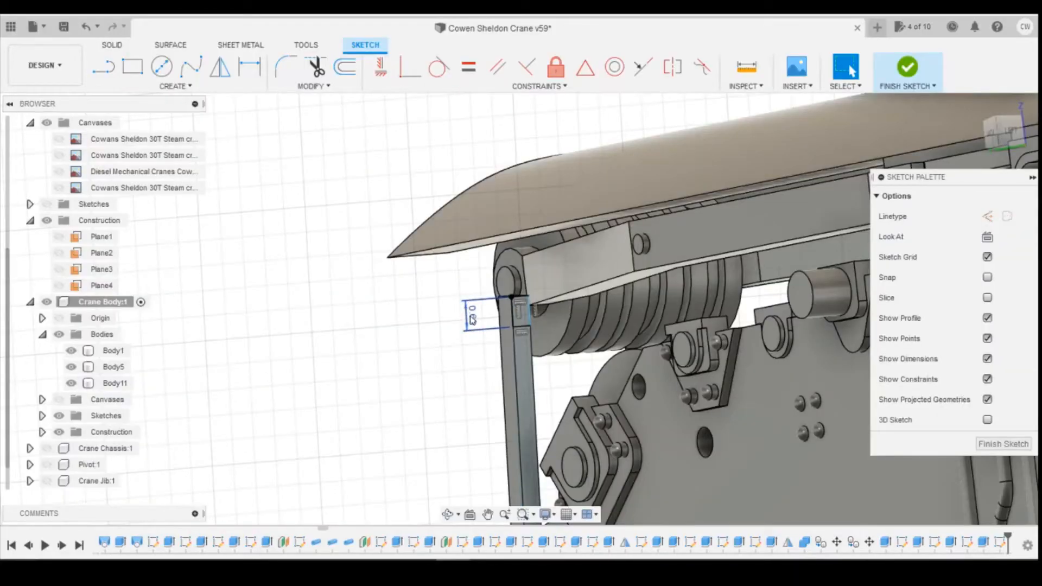
pyautogui.doubleClick(472, 320)
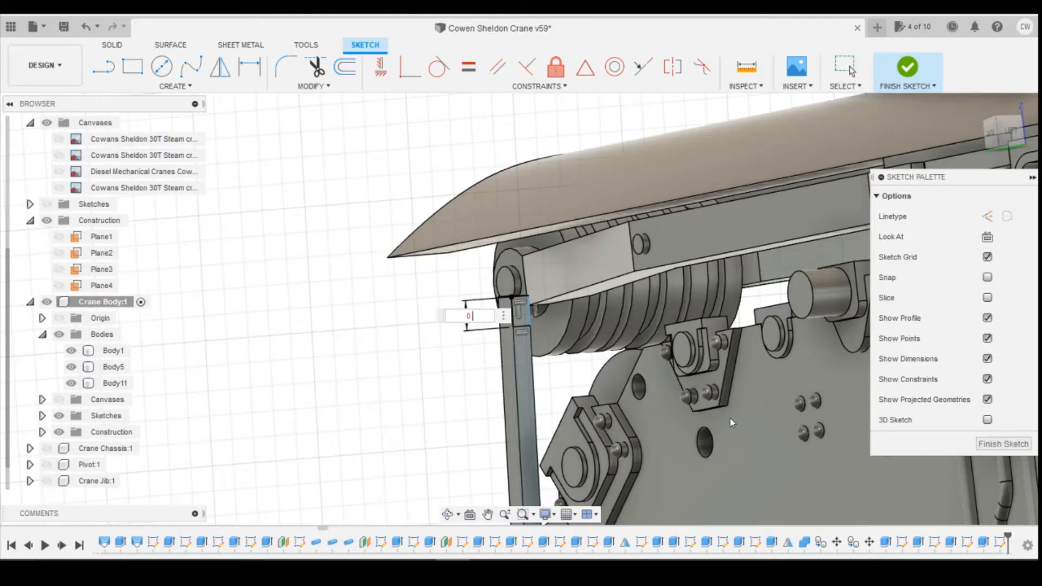
pyautogui.press('Return')
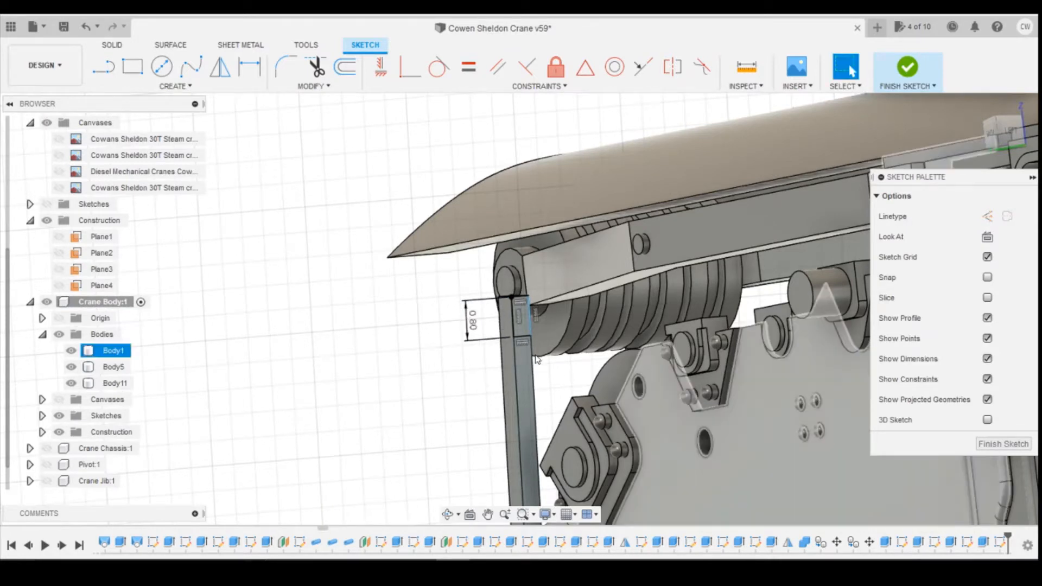
pyautogui.press('d')
pyautogui.click(522, 338)
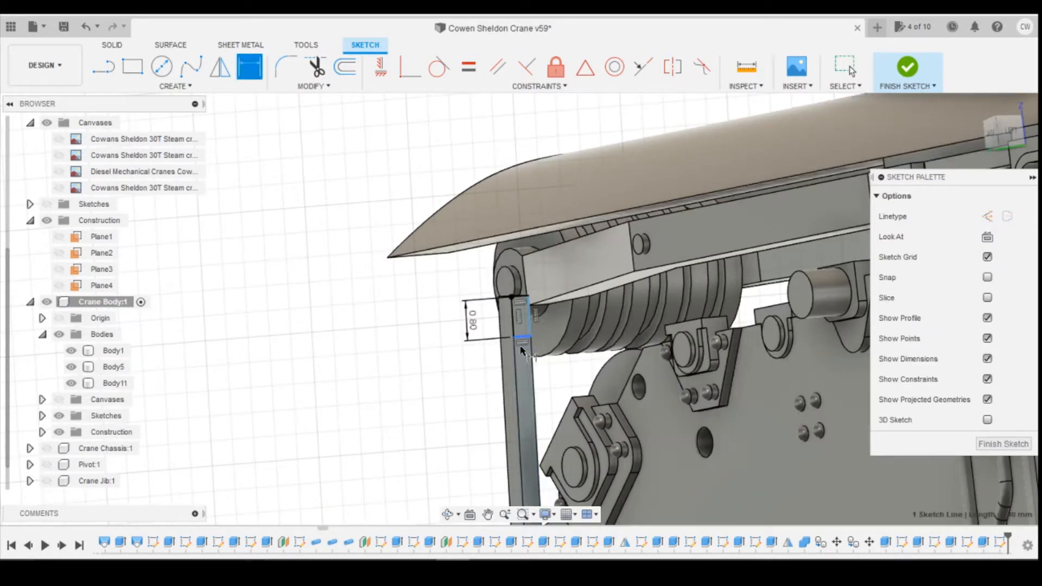
pyautogui.click(522, 374)
pyautogui.press('Return')
pyautogui.press('Escape')
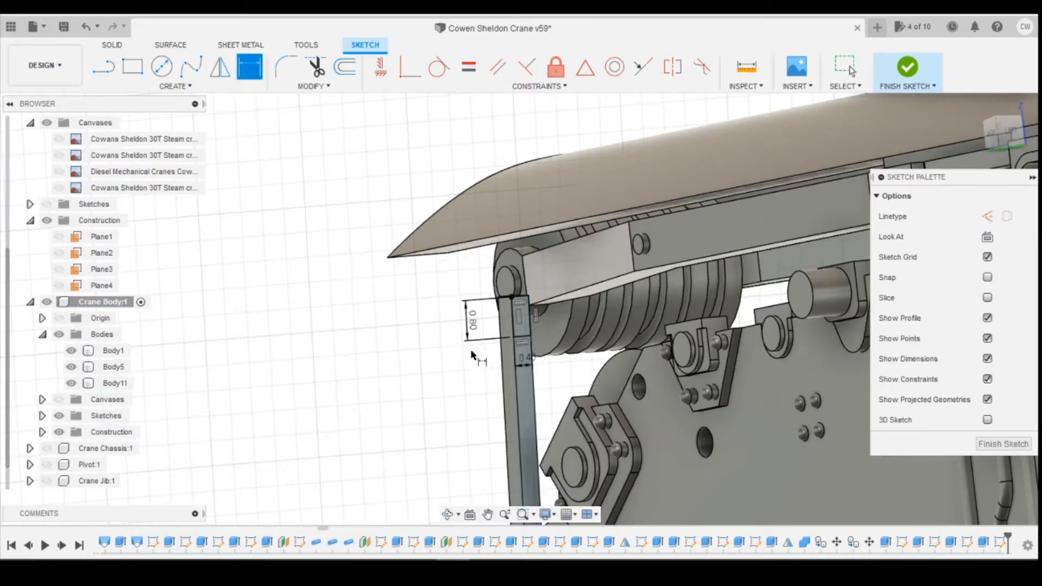
# Step: Extrude the small rectangle 5 mm from the strut towards the side plate, joining it to the strut
pyautogui.click(522, 323)
pyautogui.rightClick(522, 327)
pyautogui.rightClick(525, 384)
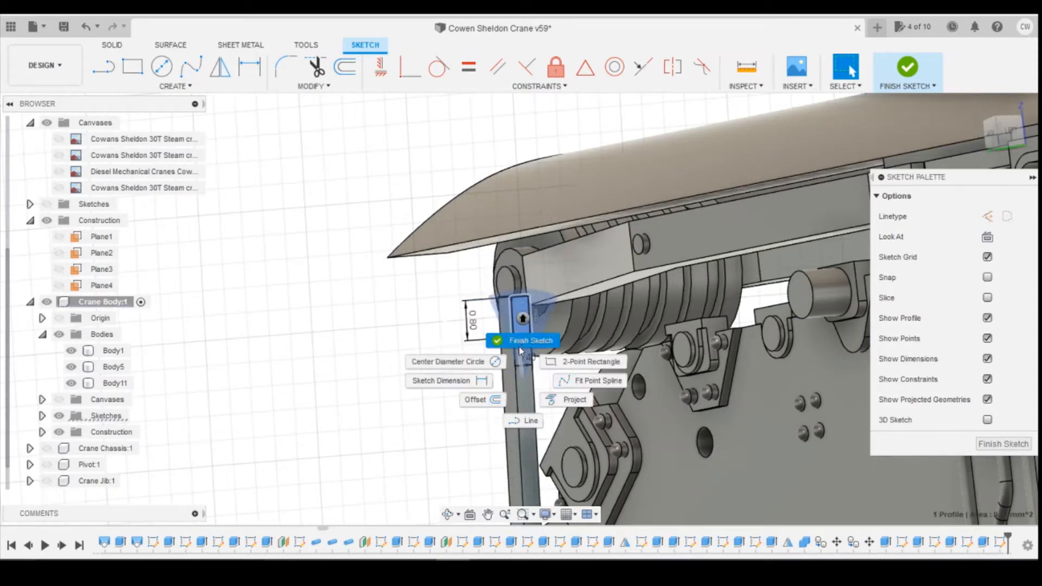
pyautogui.rightClick(525, 320)
pyautogui.click(501, 416)
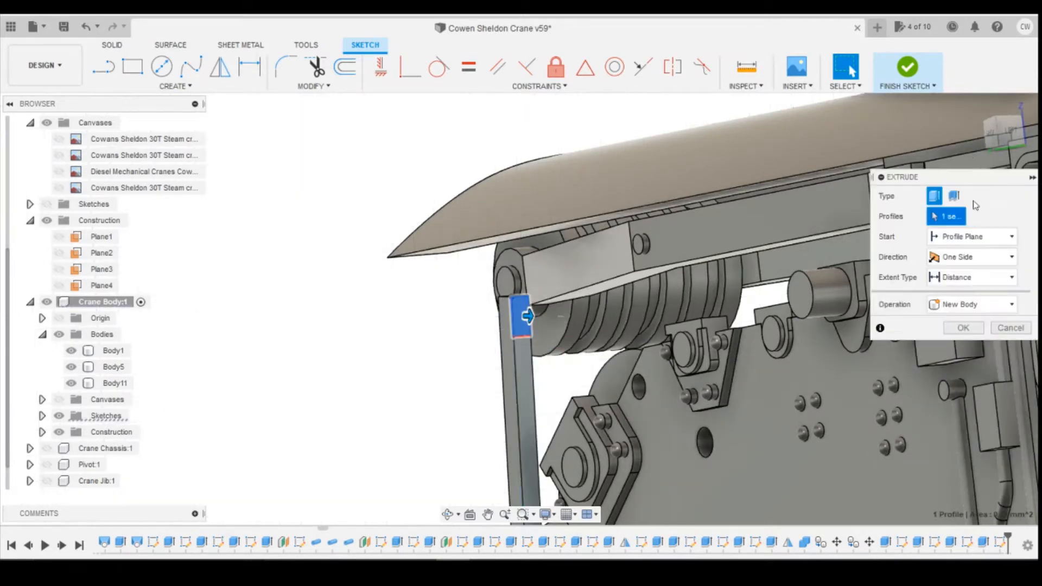
pyautogui.click(994, 137)
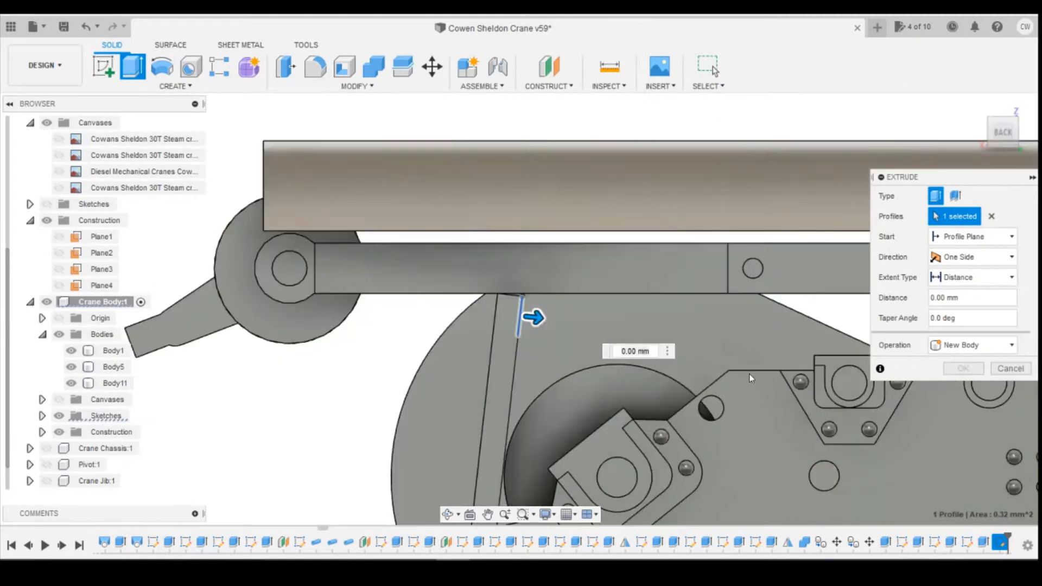
pyautogui.moveTo(539, 315); pyautogui.dragTo(785, 353)
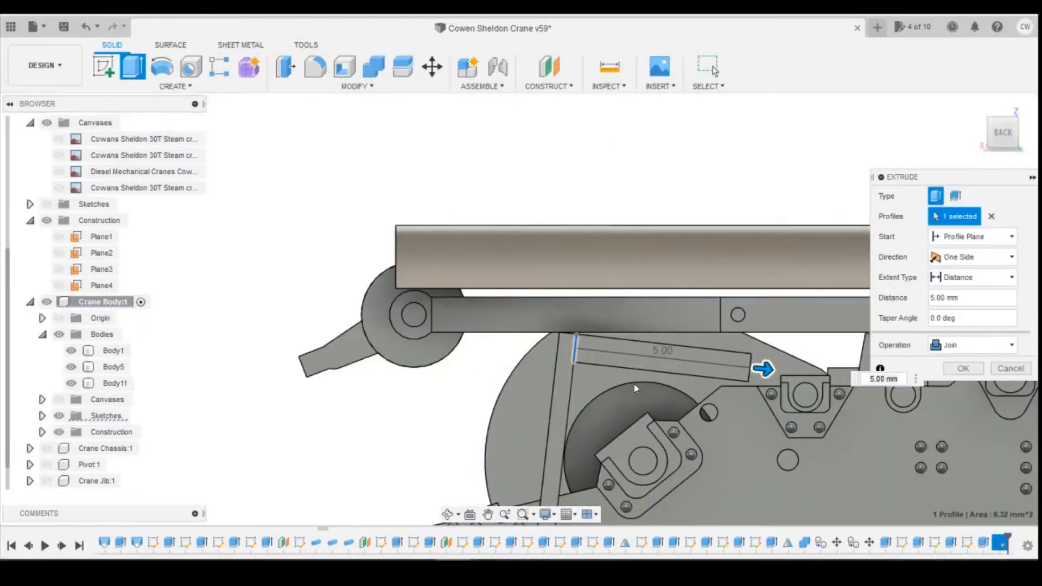
pyautogui.scroll(3, 630, 377)
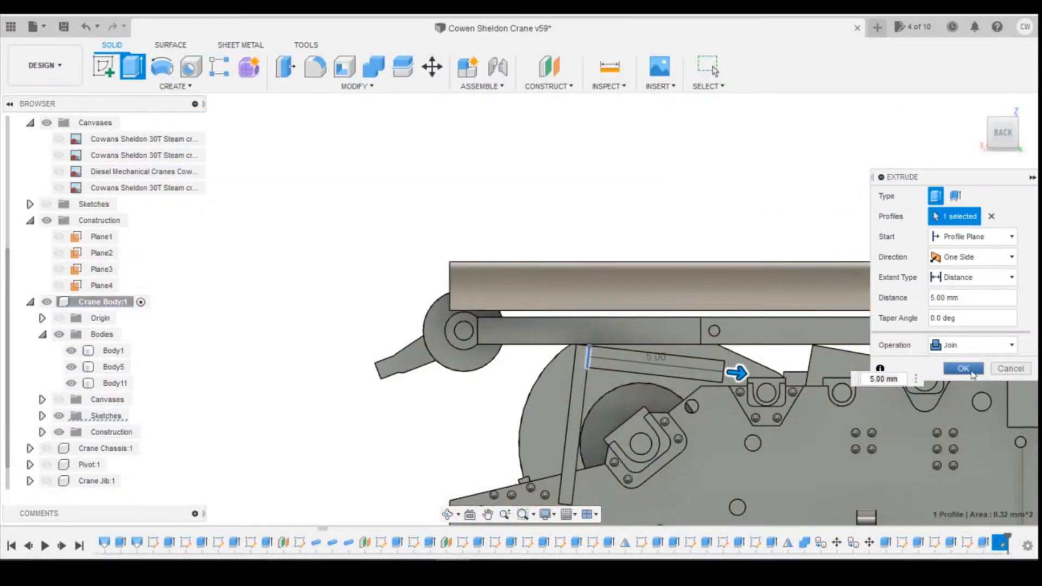
pyautogui.click(972, 373)
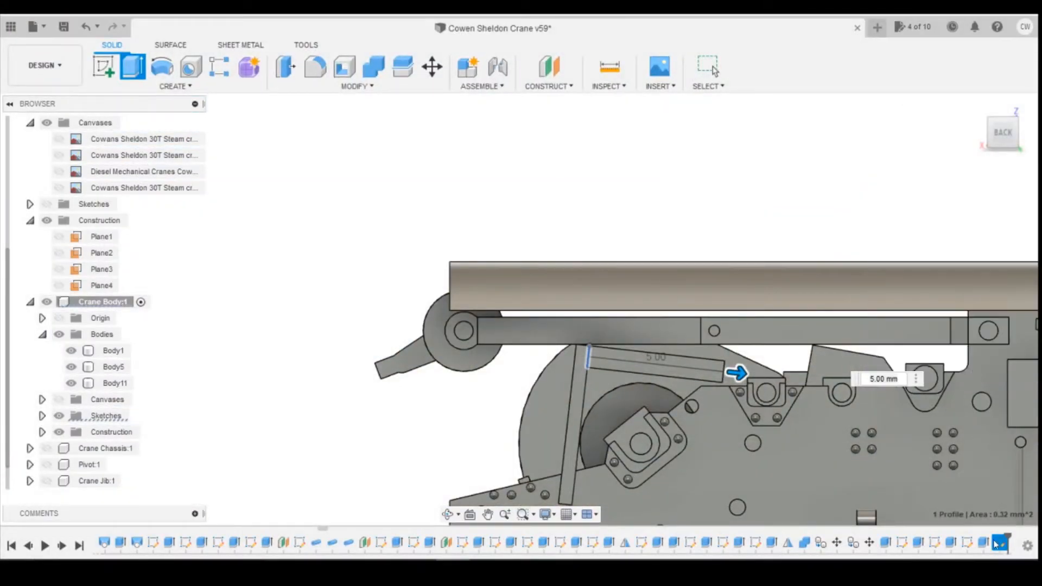
# Step: Edit the sketch of the extruded arm and set the rectangle's height to 1 mm
pyautogui.rightClick(988, 546)
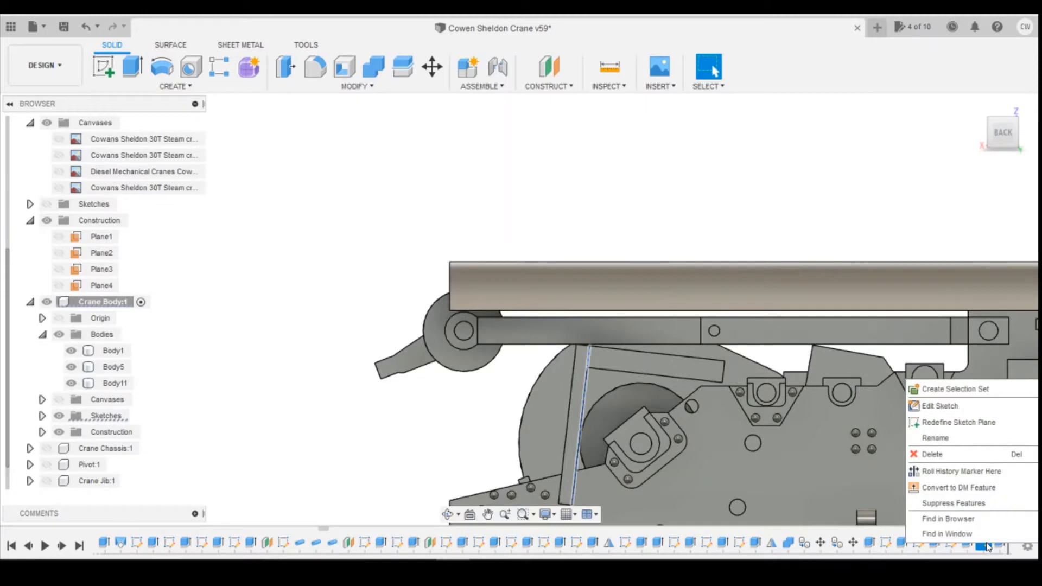
pyautogui.click(977, 407)
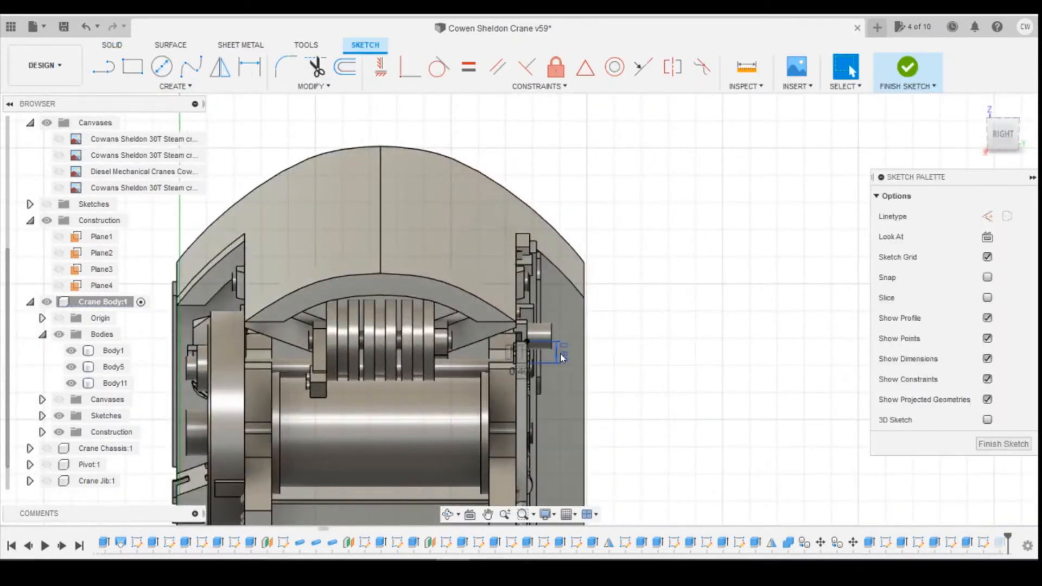
pyautogui.doubleClick(559, 353)
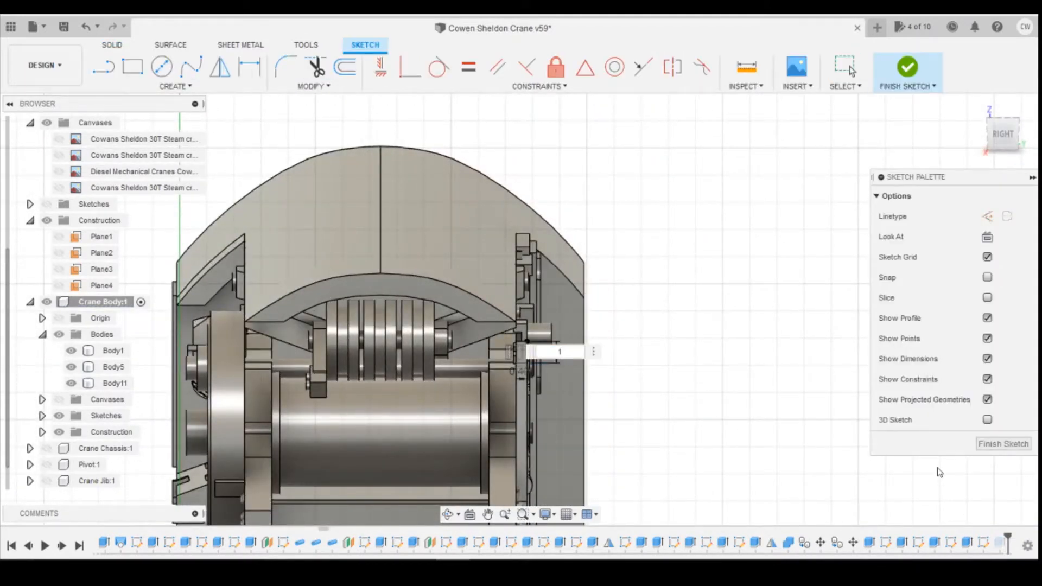
pyautogui.write('1')
pyautogui.press('Return')
pyautogui.press('Escape')
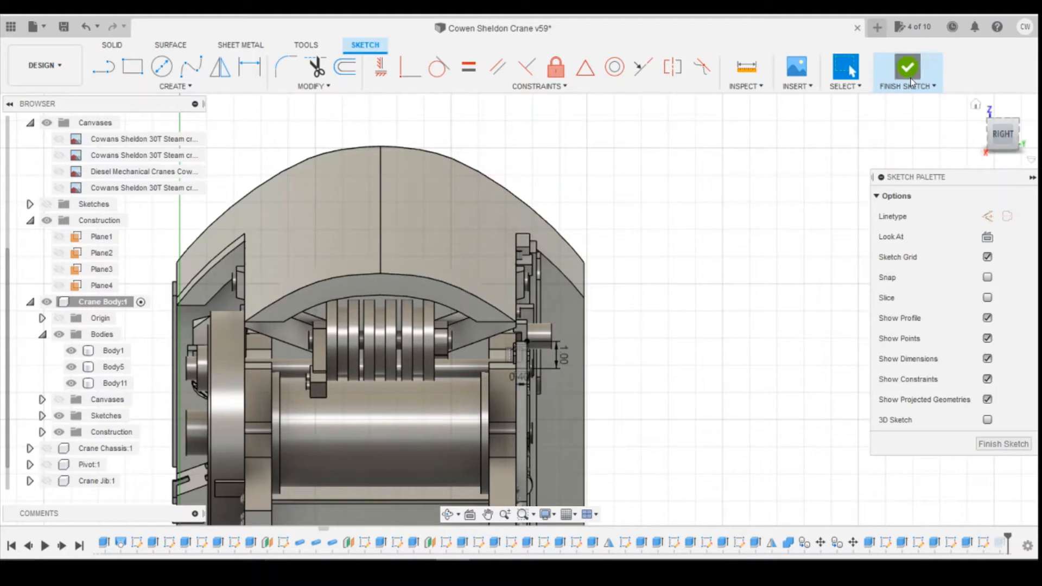
pyautogui.click(912, 81)
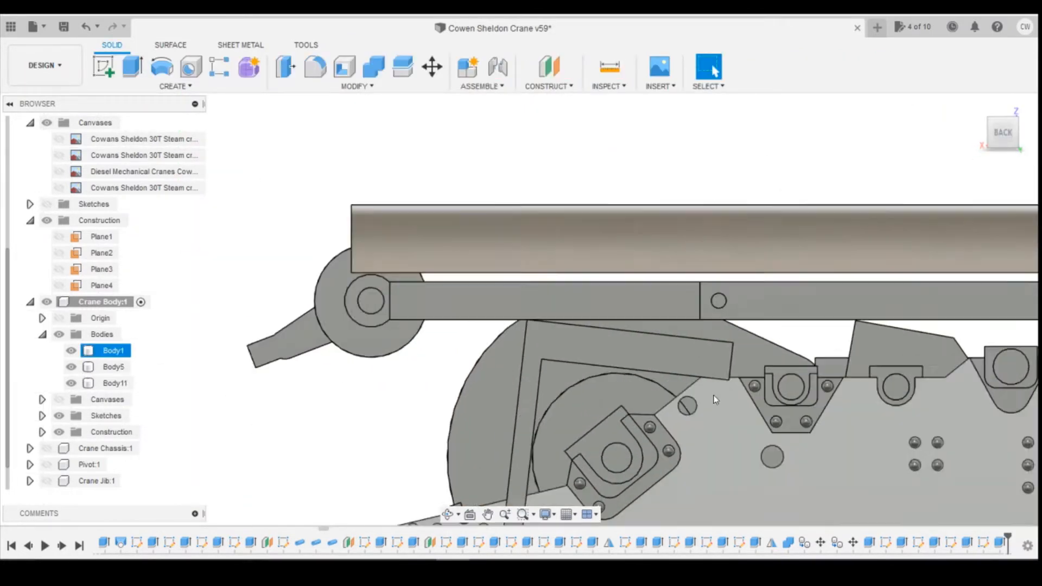
# Step: Compare the arm with the reference photo of the yellow crane and set its sketch rectangle's height to 1.2 mm
pyautogui.scroll(2, 715, 400)
pyautogui.moveTo(419, 570)
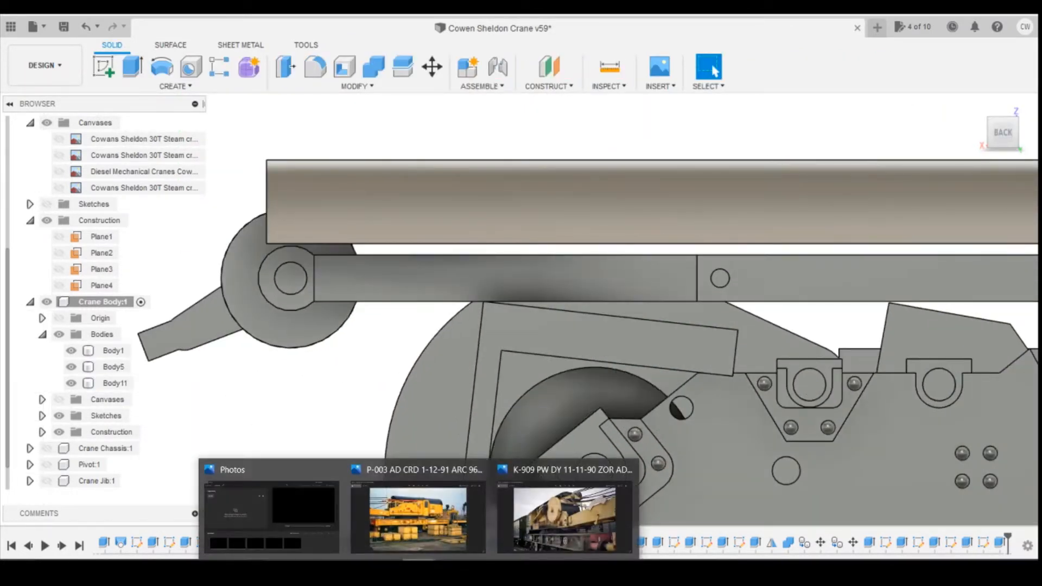
pyautogui.click(419, 528)
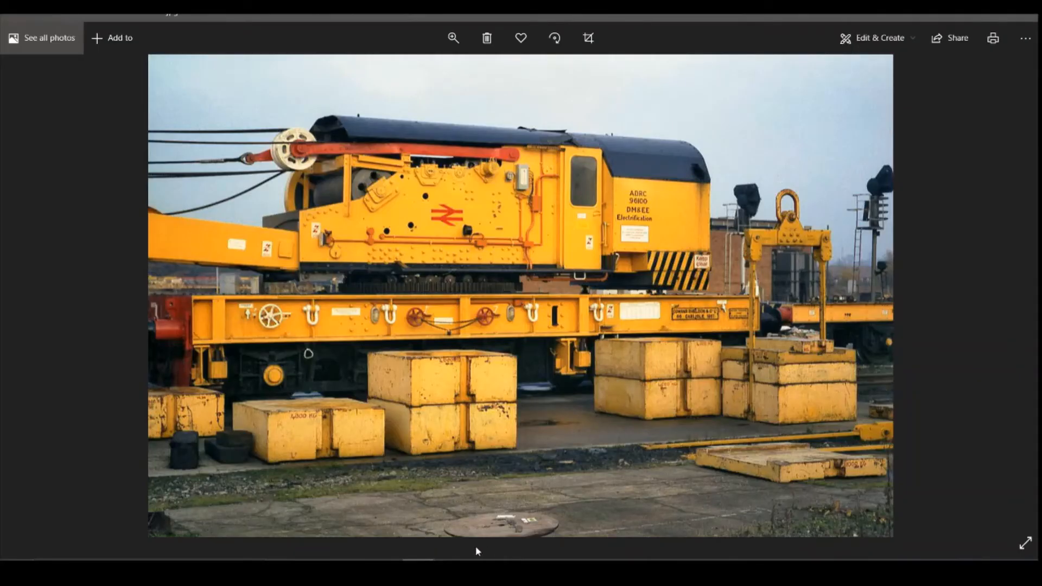
pyautogui.moveTo(454, 570)
pyautogui.click(453, 510)
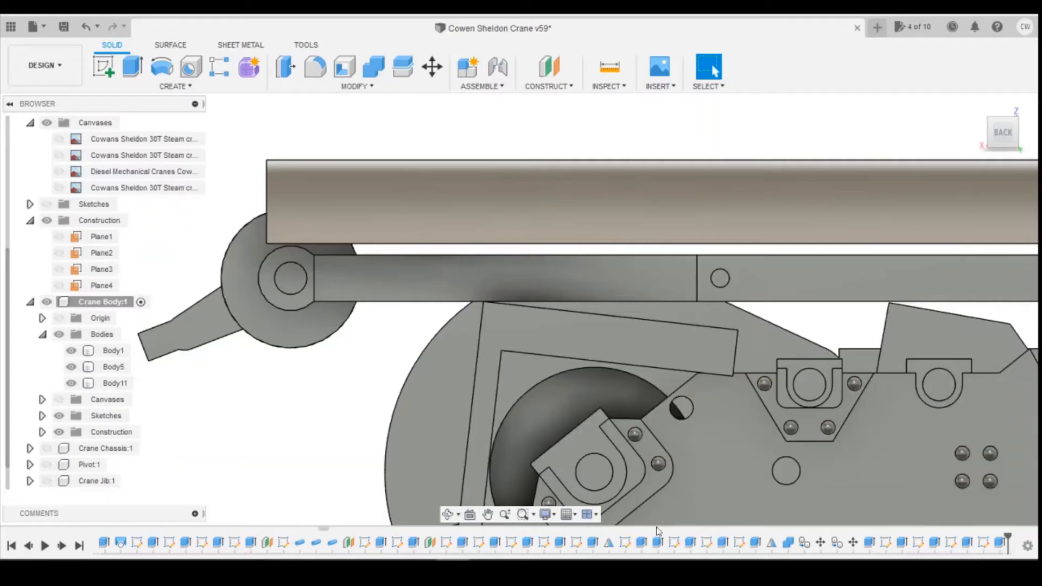
pyautogui.rightClick(988, 549)
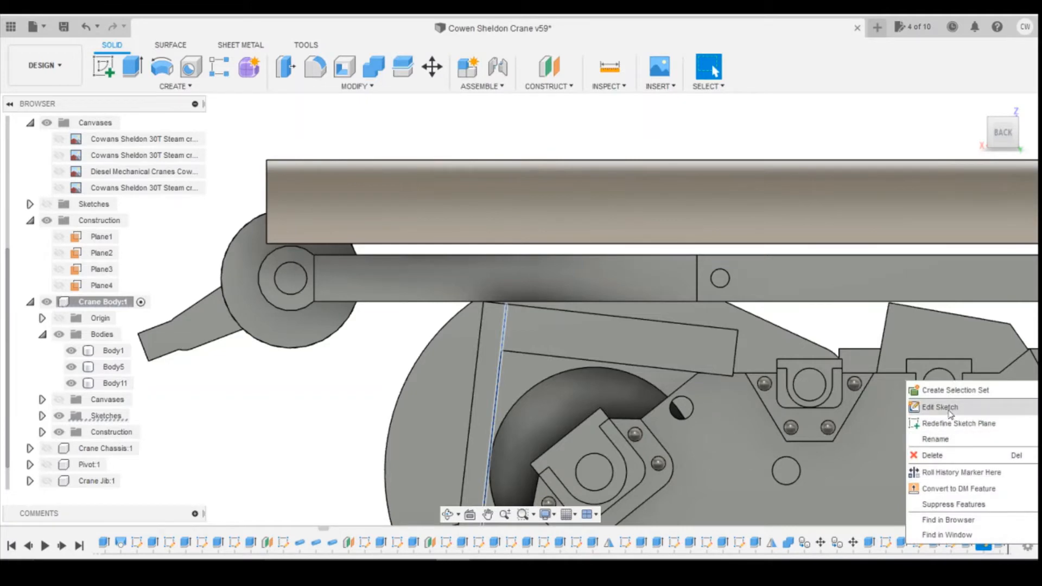
pyautogui.click(923, 406)
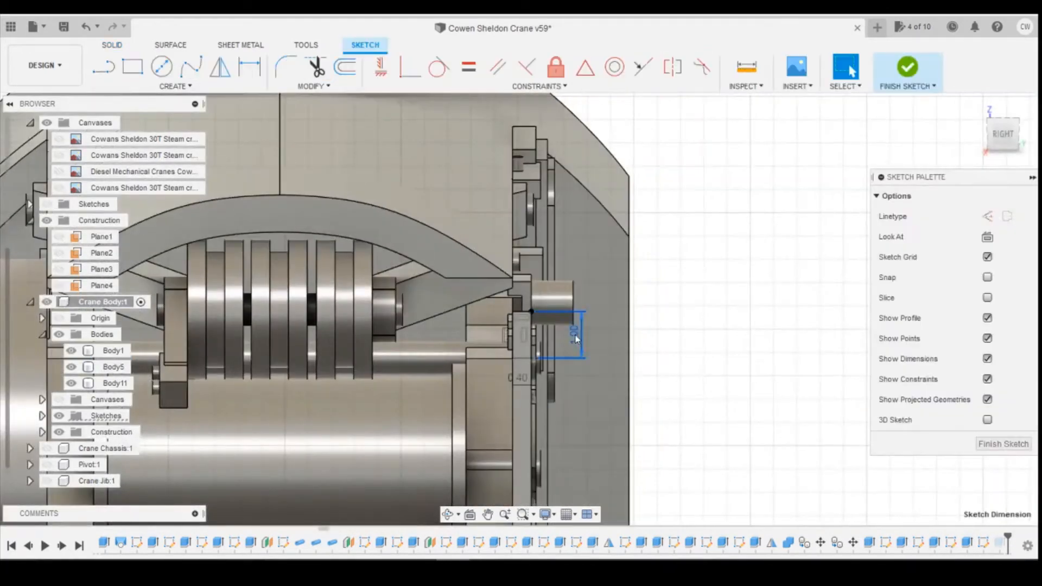
pyautogui.doubleClick(576, 337)
pyautogui.write('1.2')
pyautogui.press('Return')
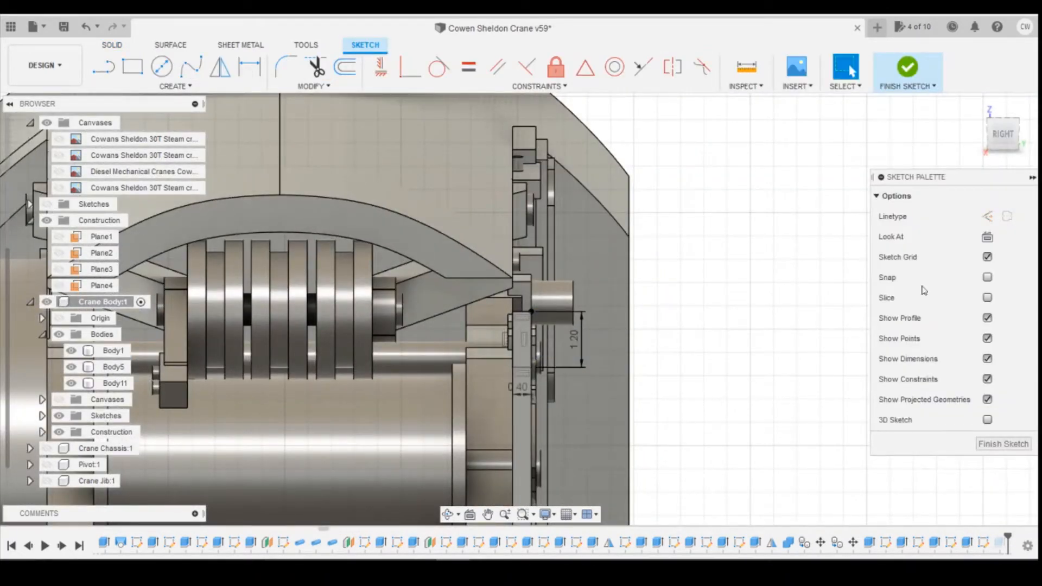
pyautogui.click(898, 90)
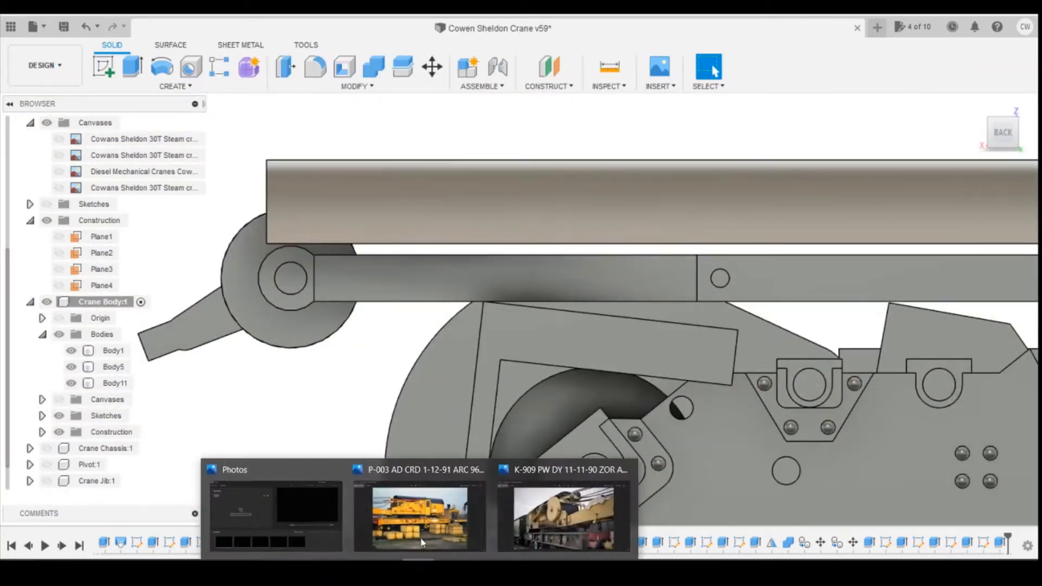
pyautogui.click(418, 538)
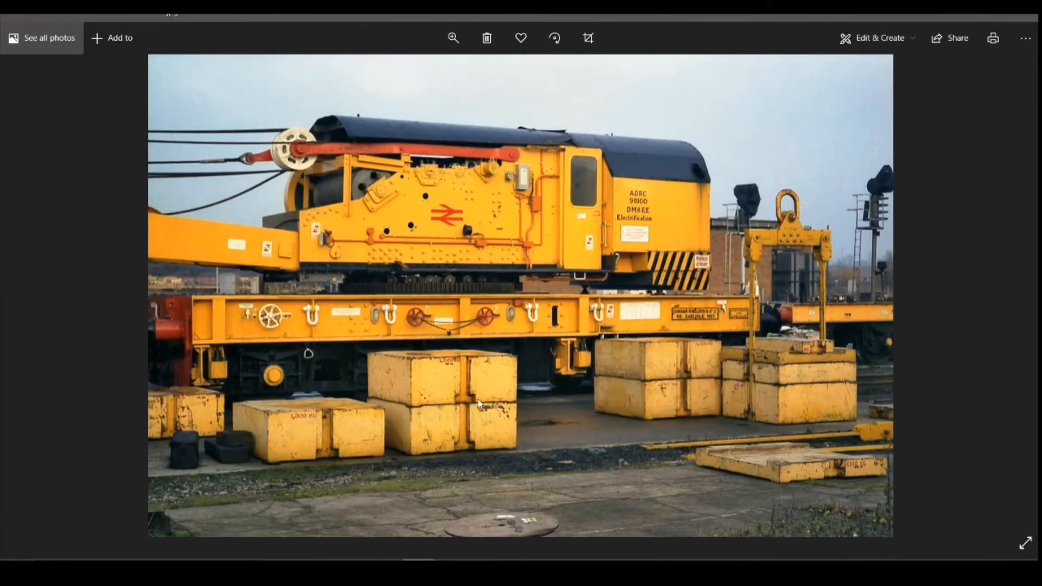
pyautogui.hotkey('alt', 'Tab')
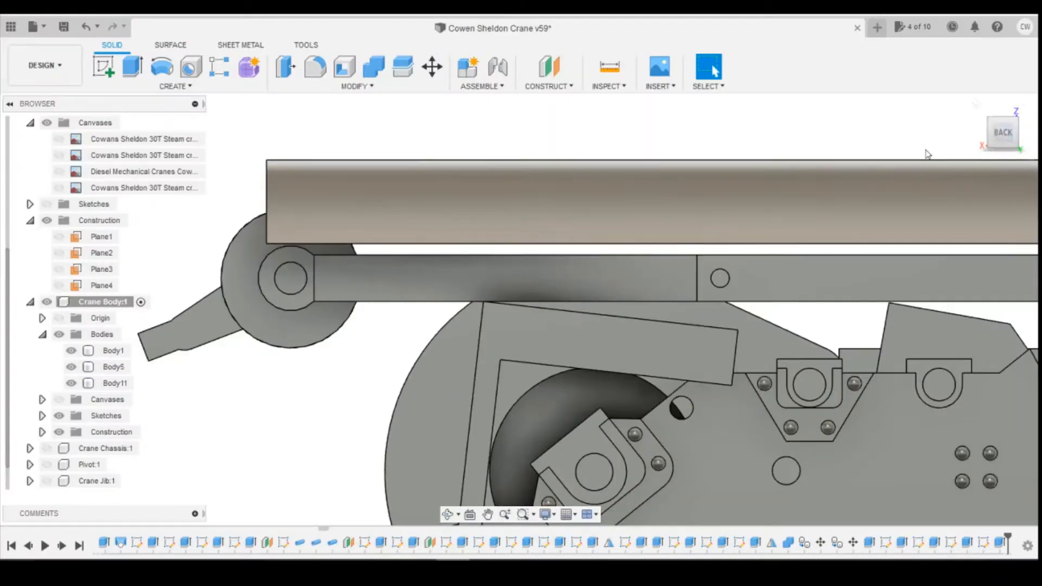
# Step: Sketch a 0.4 by 0.8 mm rectangle on the arm's upper face, at the end farthest from the strut
pyautogui.moveTo(1002, 134); pyautogui.dragTo(996, 139)
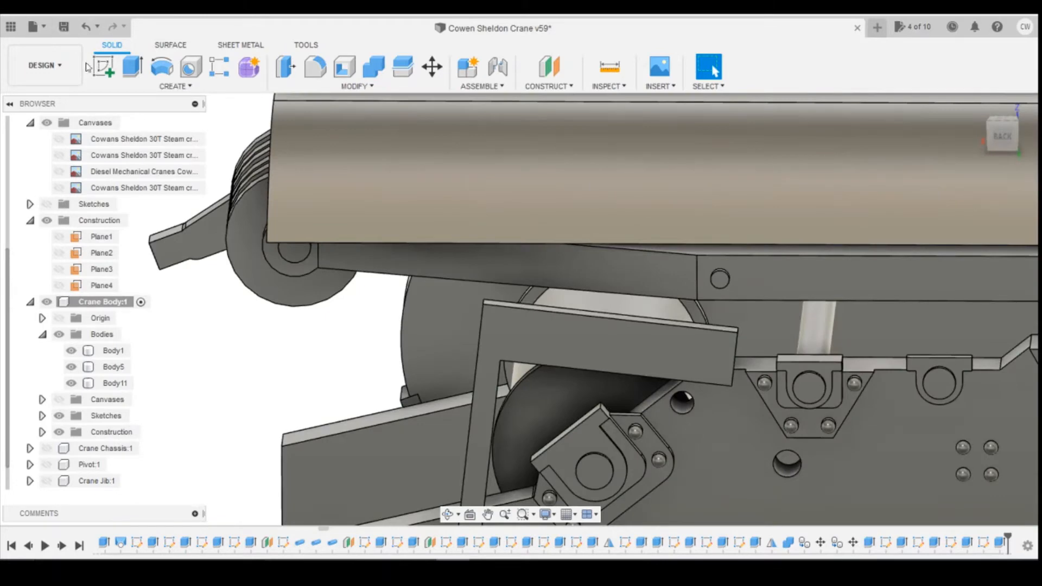
pyautogui.click(100, 69)
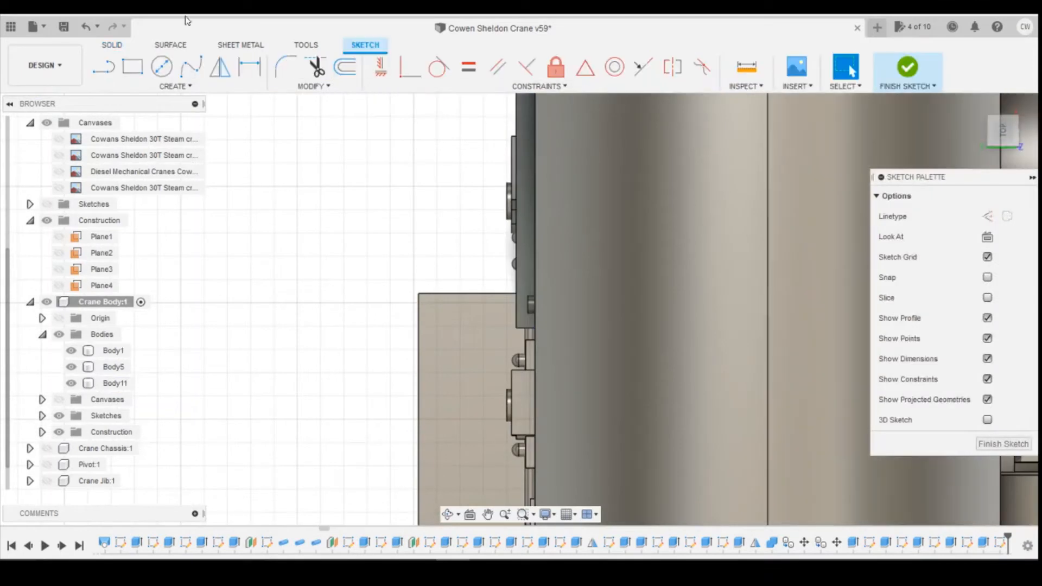
pyautogui.click(132, 67)
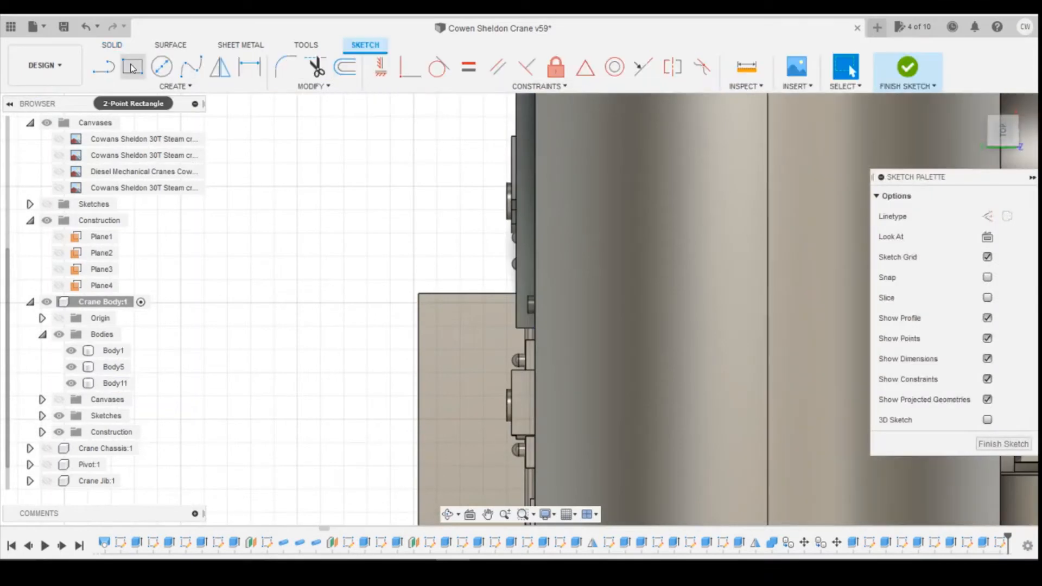
pyautogui.click(132, 67)
pyautogui.click(521, 328)
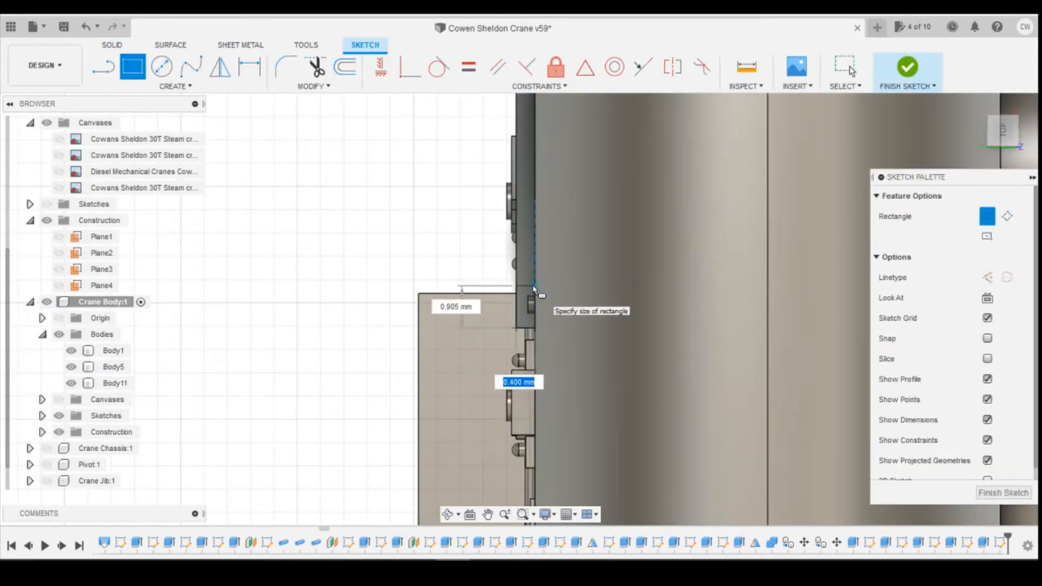
pyautogui.write('0.4')
pyautogui.press('Tab')
pyautogui.write('0.8')
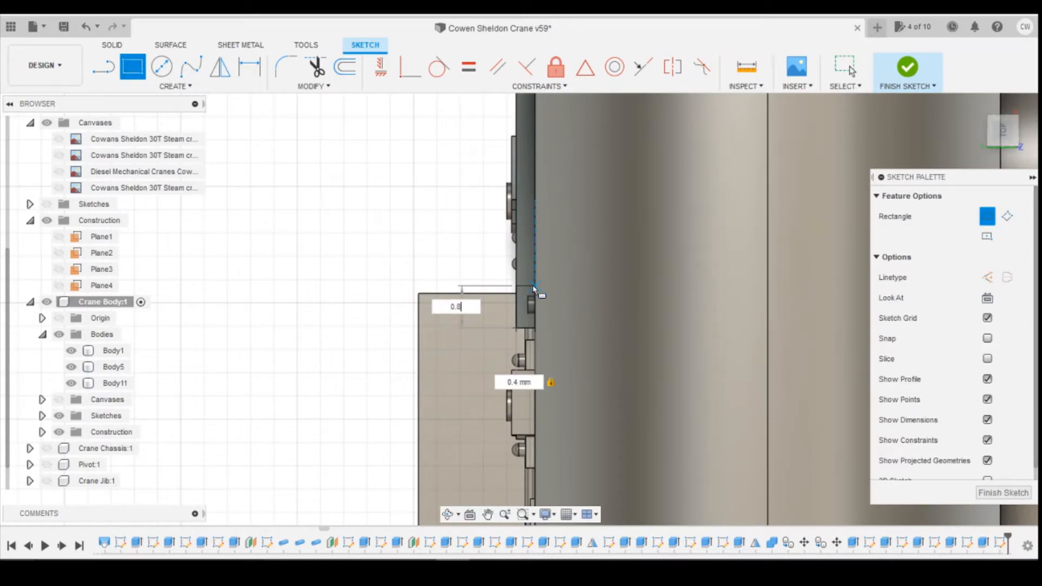
pyautogui.press('Tab')
pyautogui.press('Return')
pyautogui.press('Escape')
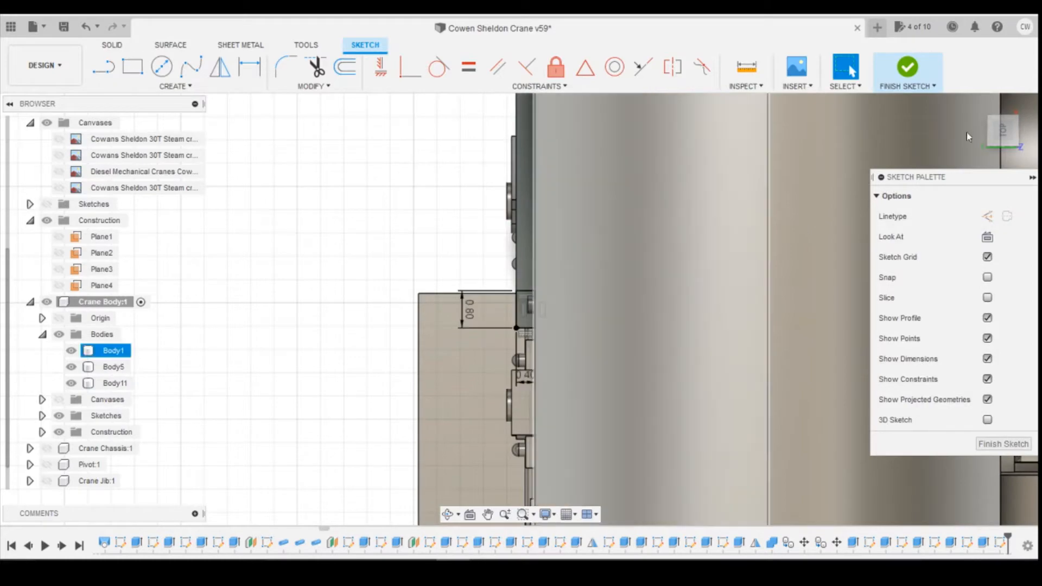
# Step: Finish the rectangle sketch and, in a new sketch on the arm's outer side face, draw a perpendicular line upward from its upper end corner
pyautogui.moveTo(1005, 135)
pyautogui.mouseDown()
pyautogui.moveTo(969, 98)
pyautogui.moveTo(999, 121)
pyautogui.moveTo(1000, 141)
pyautogui.mouseUp()
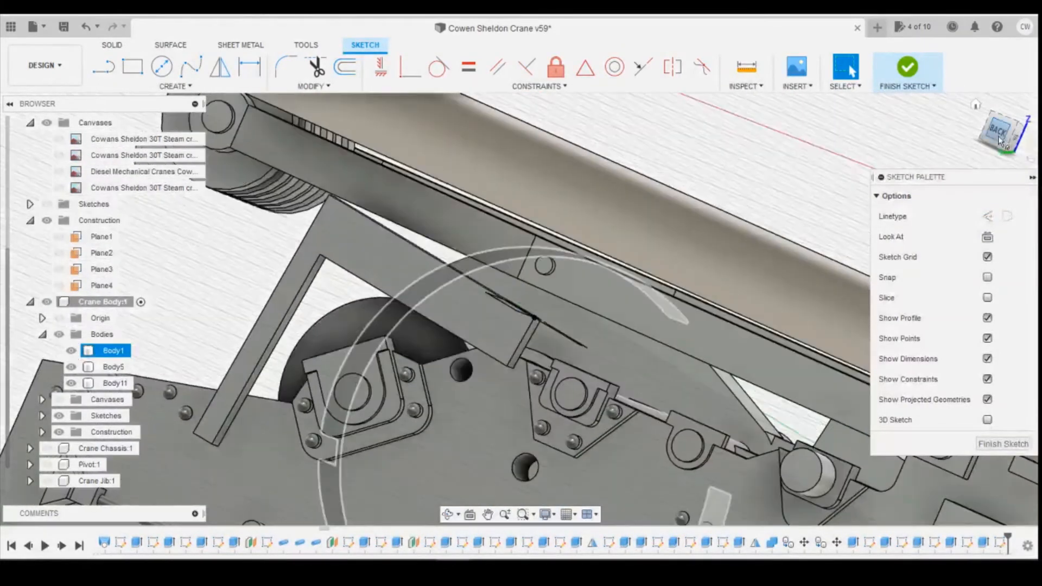
pyautogui.click(1000, 141)
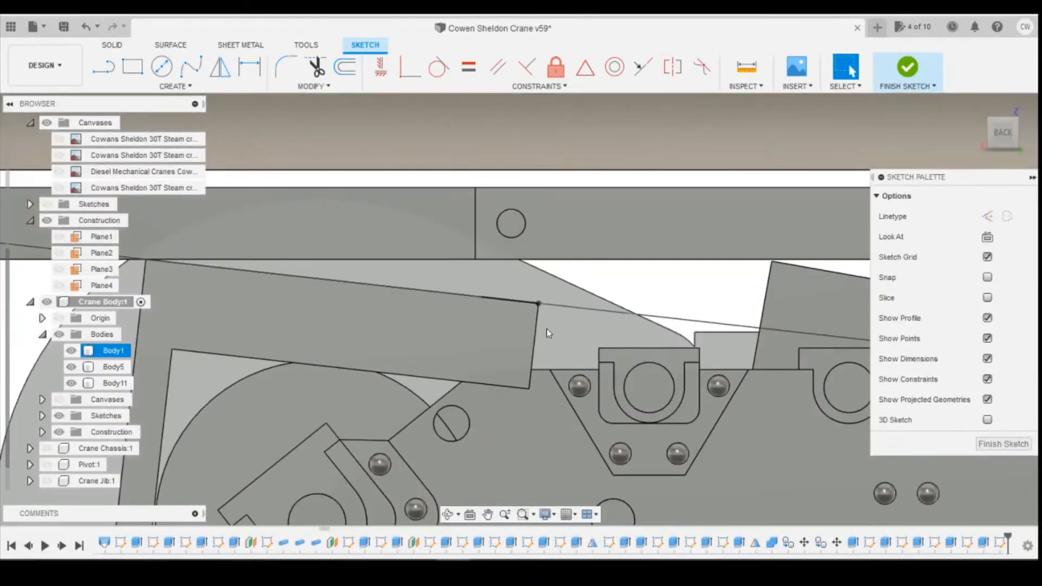
pyautogui.click(105, 69)
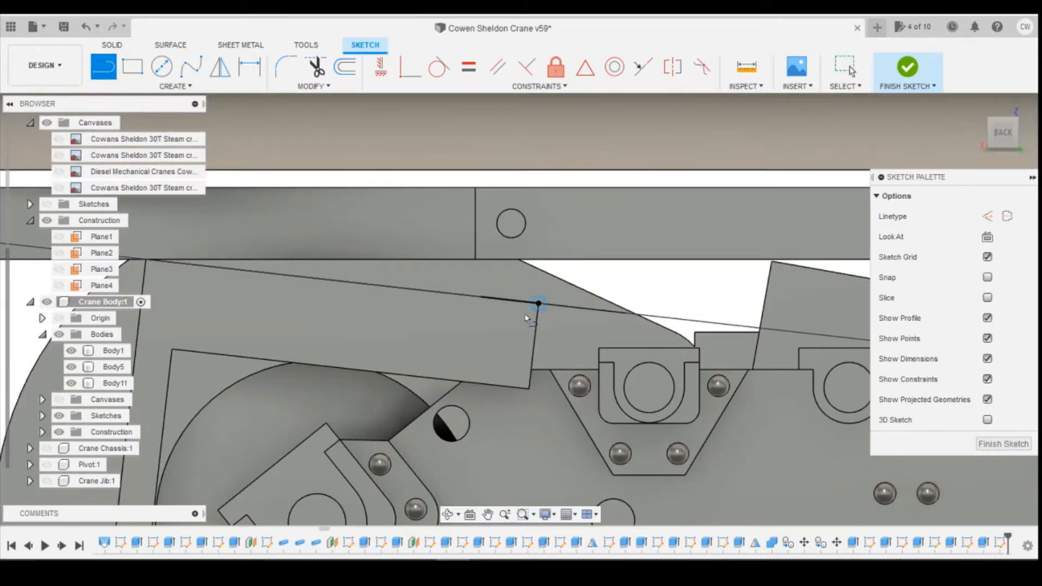
pyautogui.press('Escape')
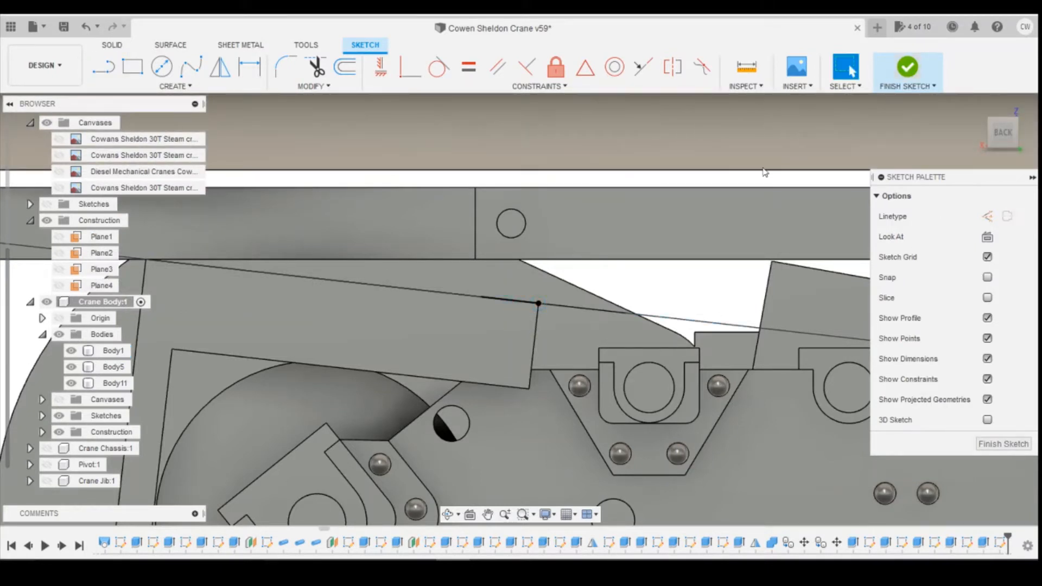
pyautogui.click(907, 68)
pyautogui.click(510, 334)
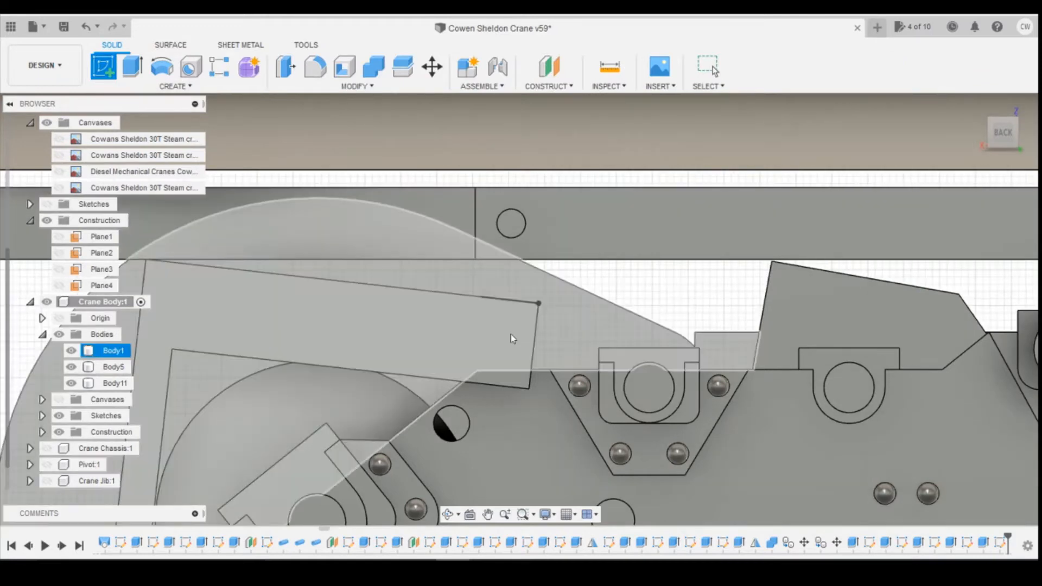
pyautogui.click(510, 334)
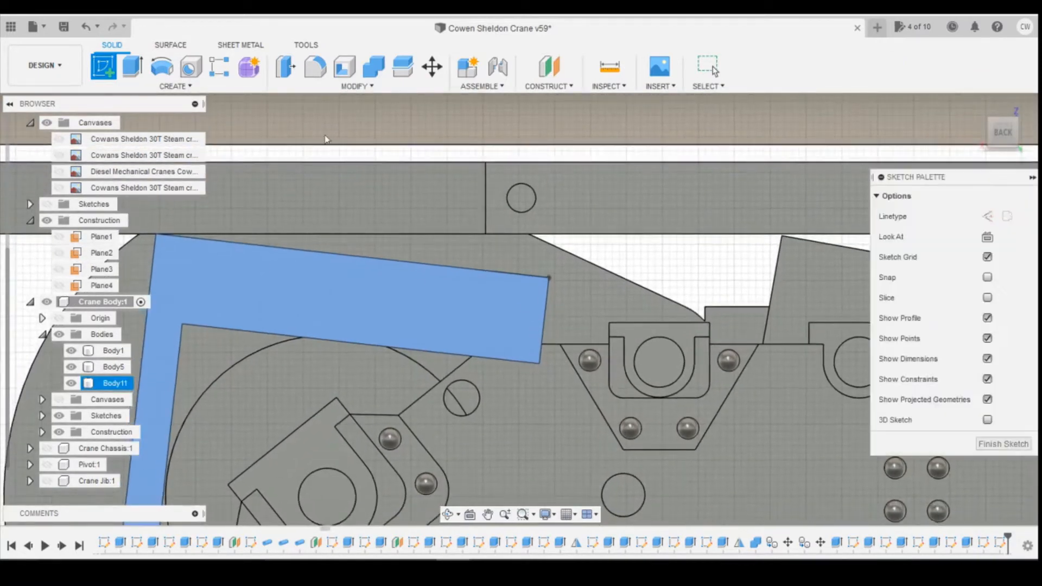
pyautogui.press('l')
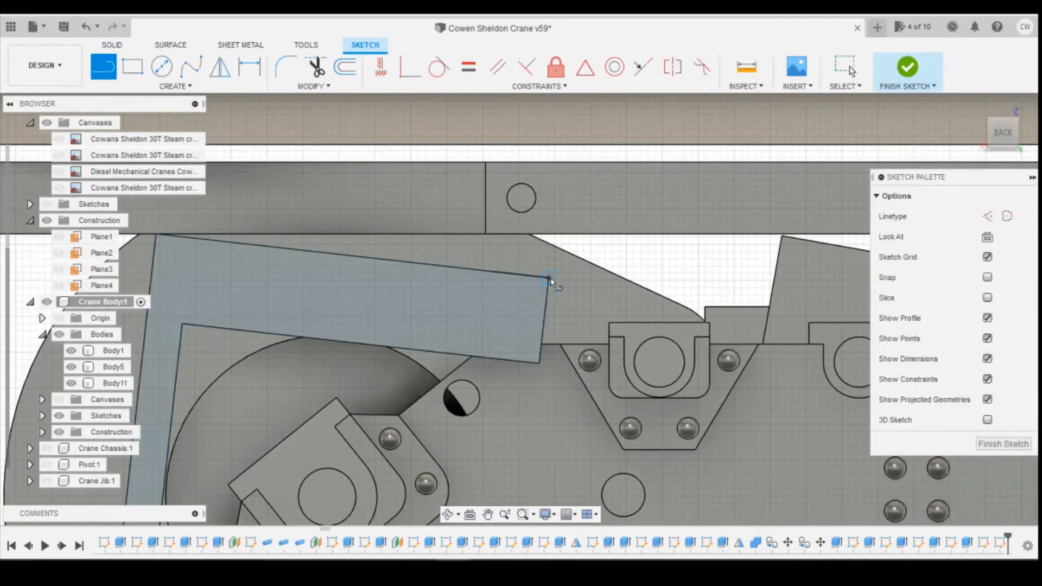
pyautogui.click(553, 240)
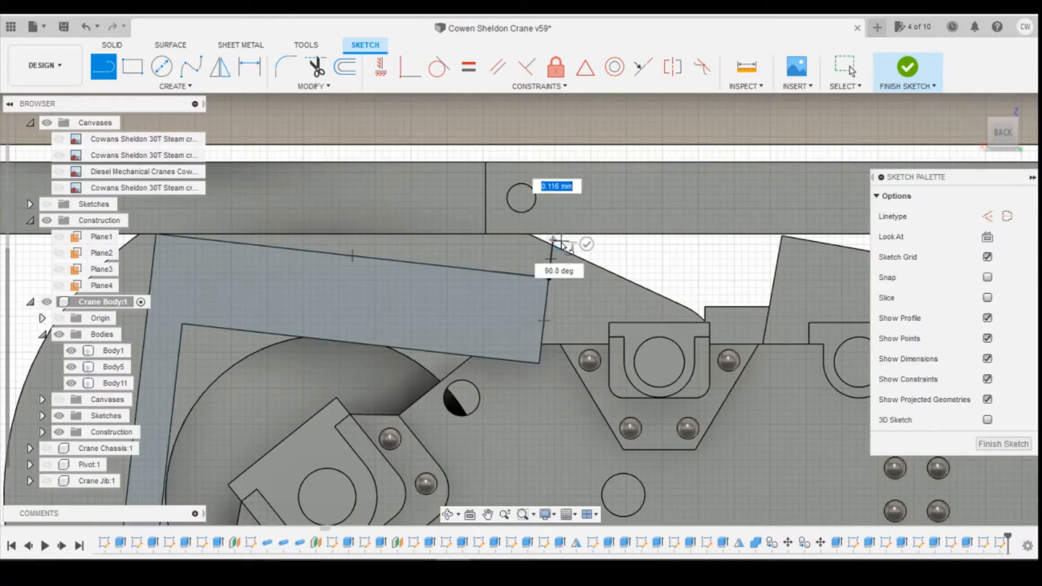
# Step: Make the line's upper end coincident with the lower edge of the long bar above and hide that bar's body
pyautogui.click(410, 67)
pyautogui.click(553, 240)
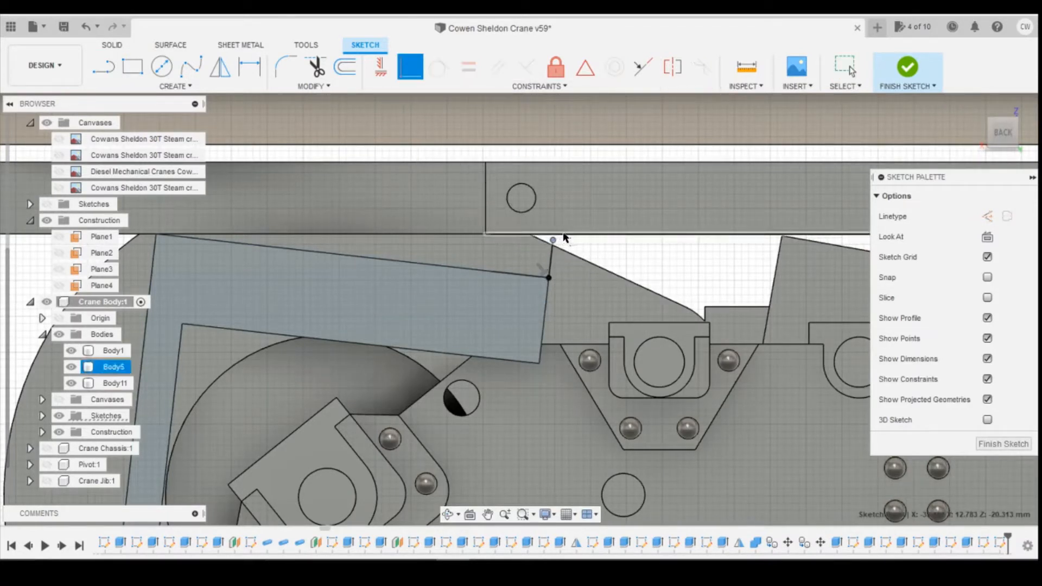
pyautogui.click(73, 366)
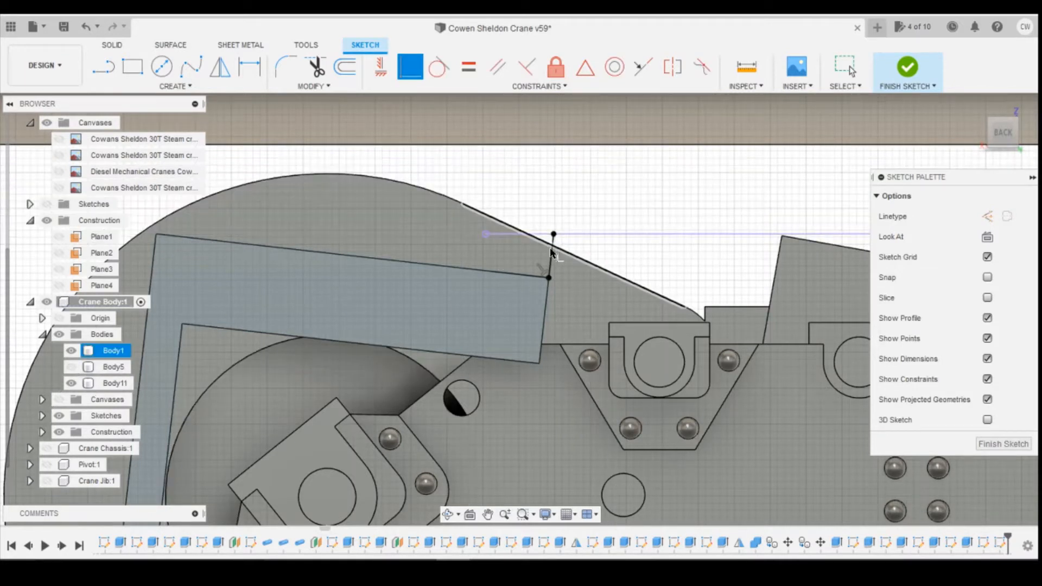
pyautogui.click(1005, 134)
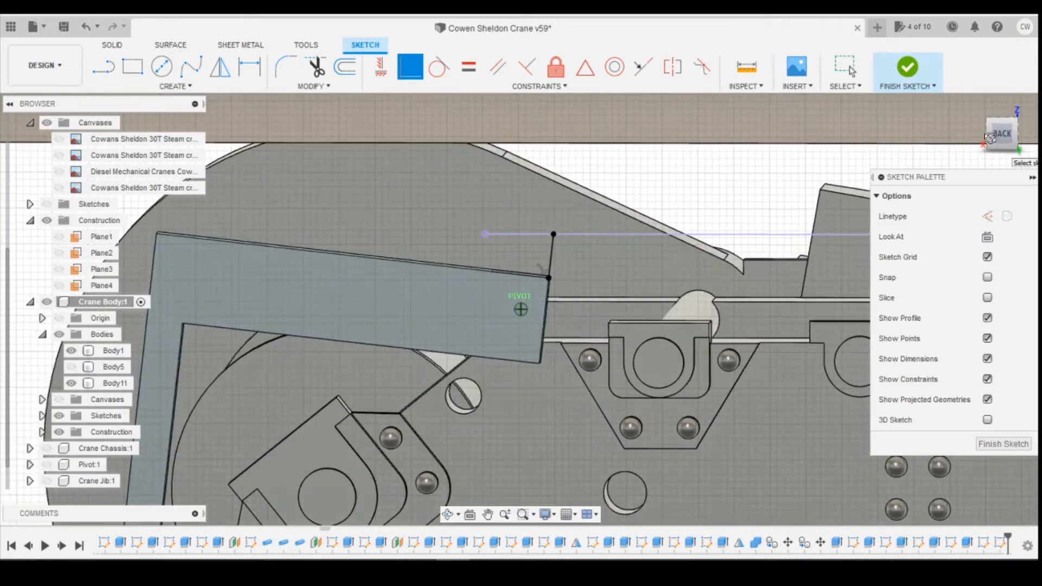
pyautogui.click(186, 87)
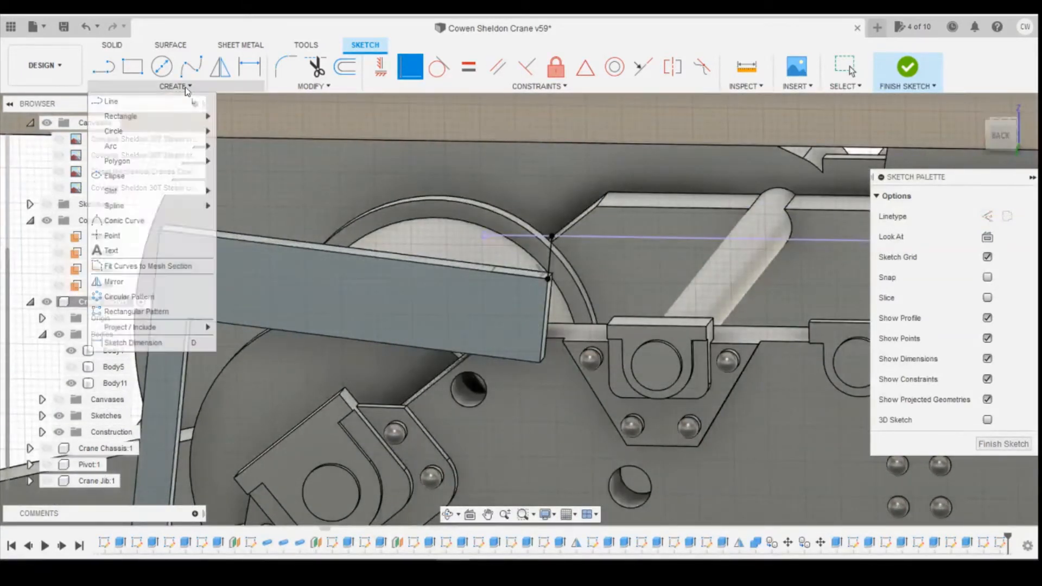
pyautogui.click(916, 67)
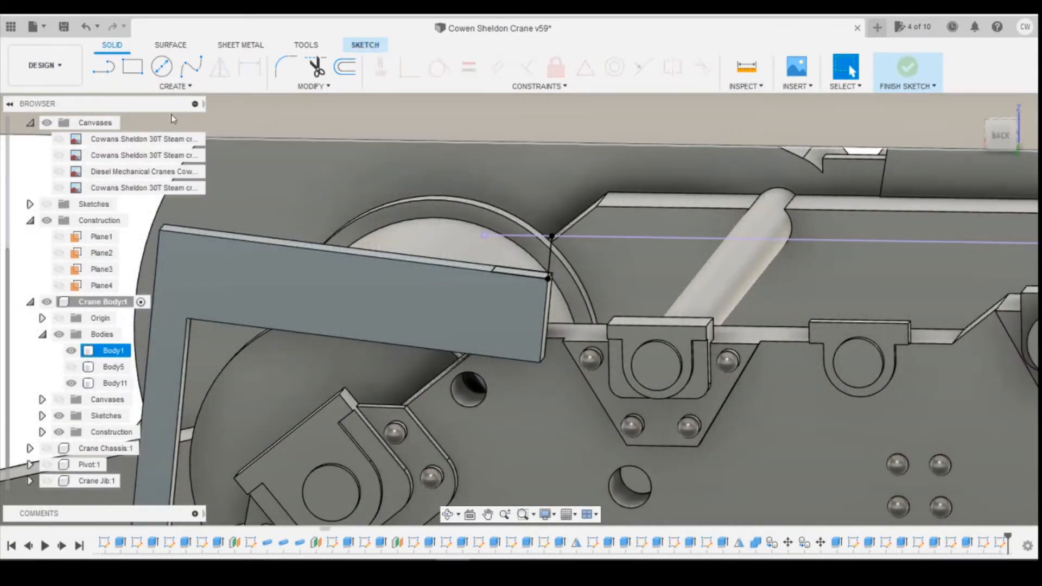
pyautogui.click(175, 85)
pyautogui.click(143, 192)
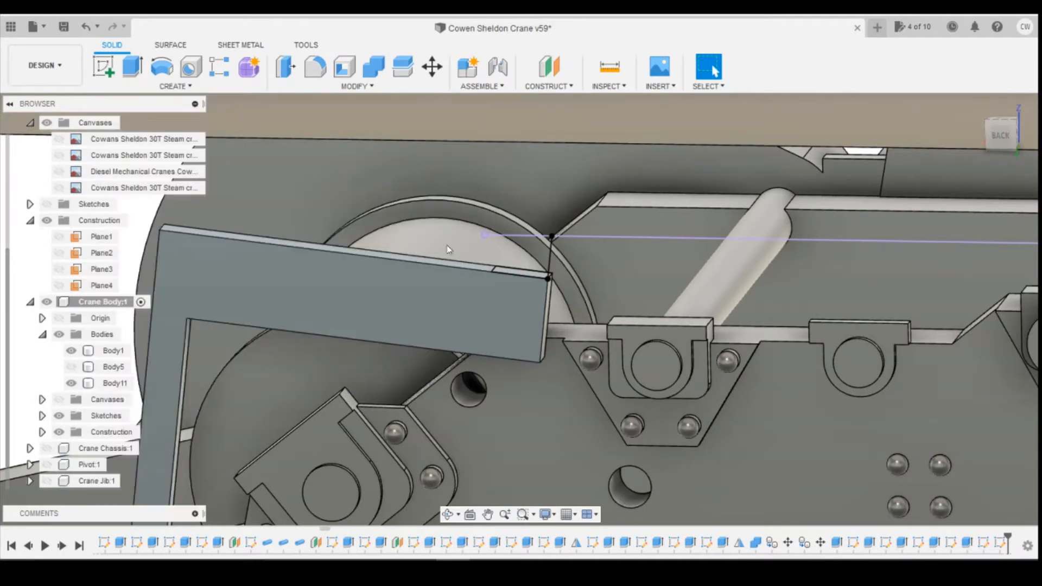
pyautogui.click(553, 269)
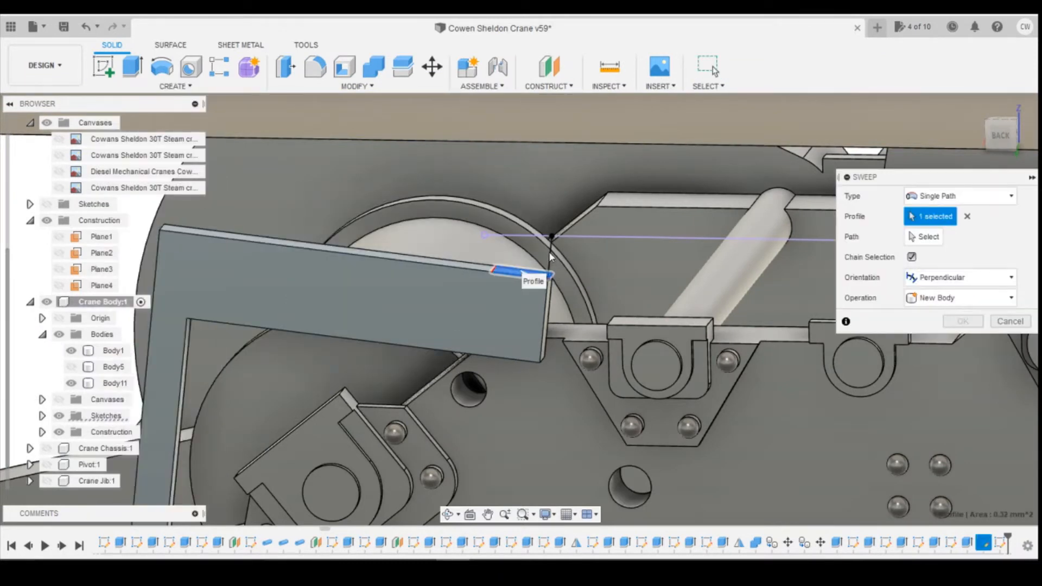
pyautogui.click(924, 237)
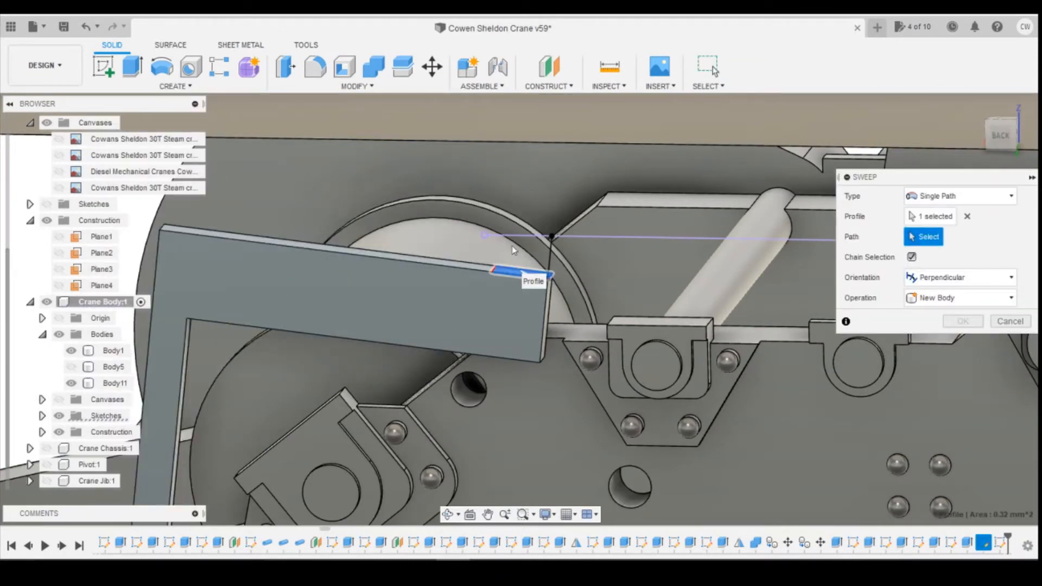
pyautogui.click(549, 258)
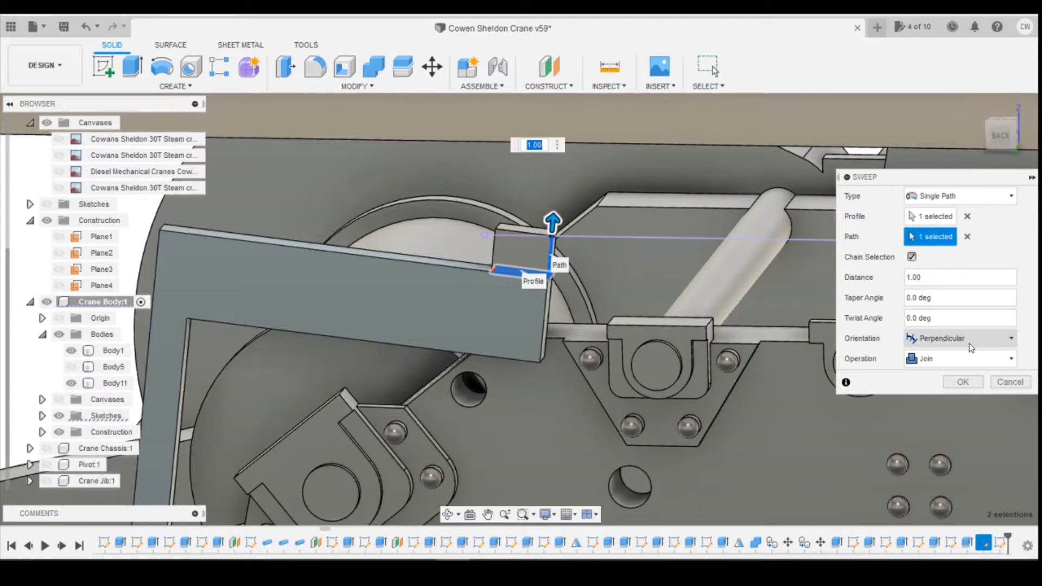
pyautogui.click(1009, 382)
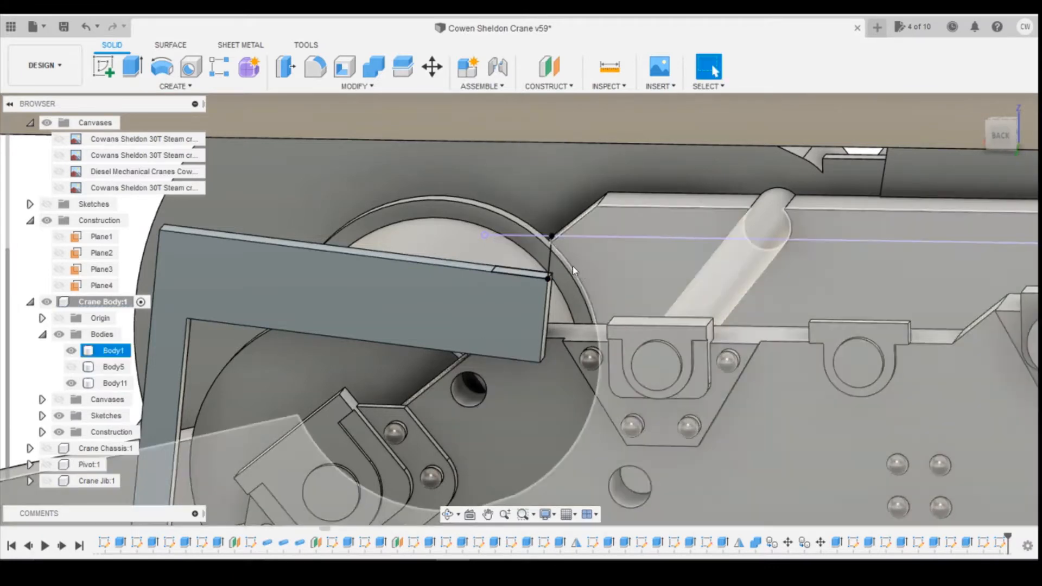
# Step: Reopen the upright line's sketch and draw a short second line upward from the arm's upper edge, near the small rectangle's inner corner
pyautogui.rightClick(1001, 541)
pyautogui.click(940, 412)
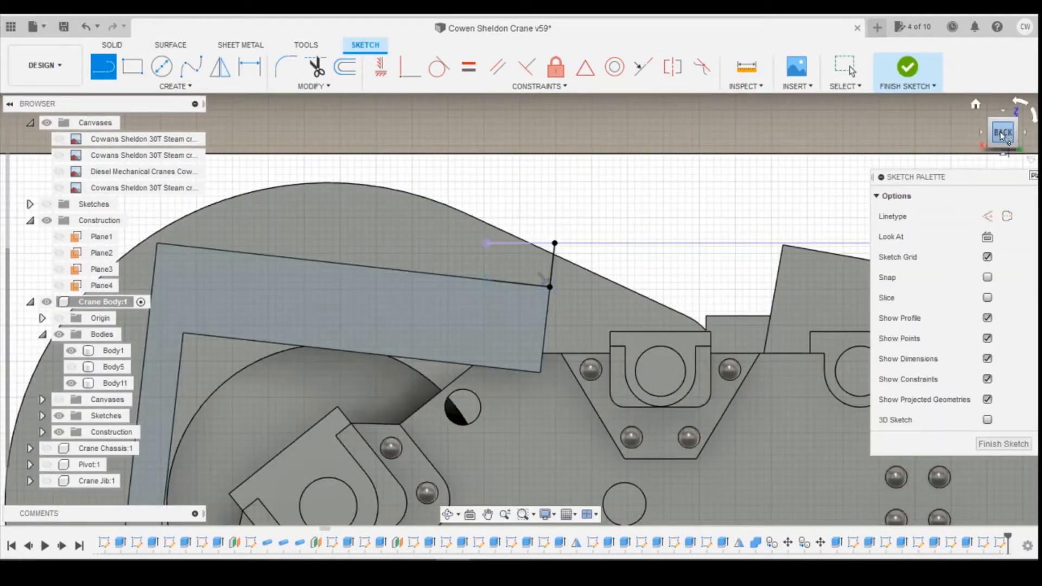
pyautogui.moveTo(1002, 135); pyautogui.dragTo(1003, 148)
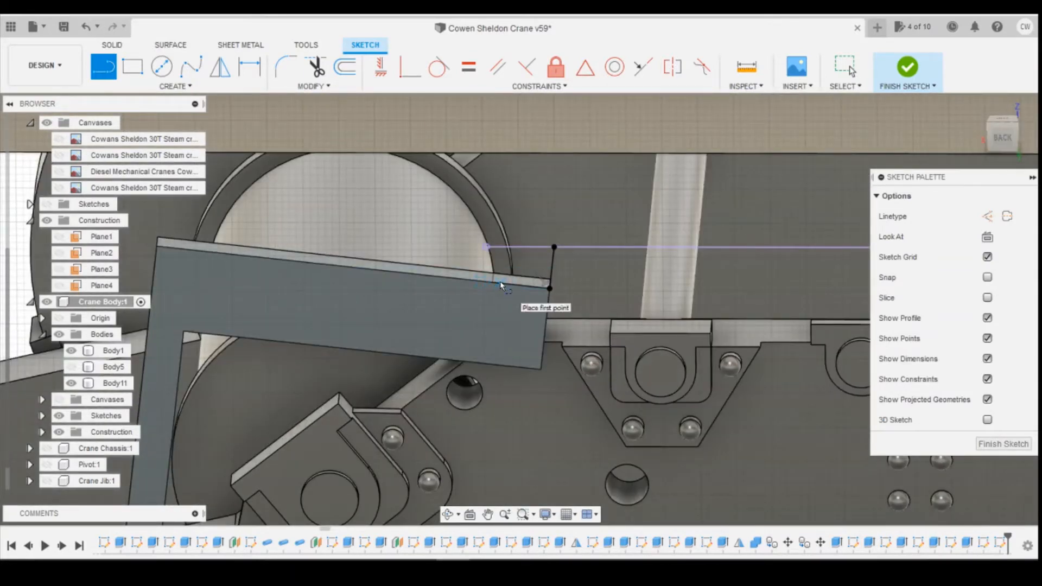
pyautogui.click(502, 281)
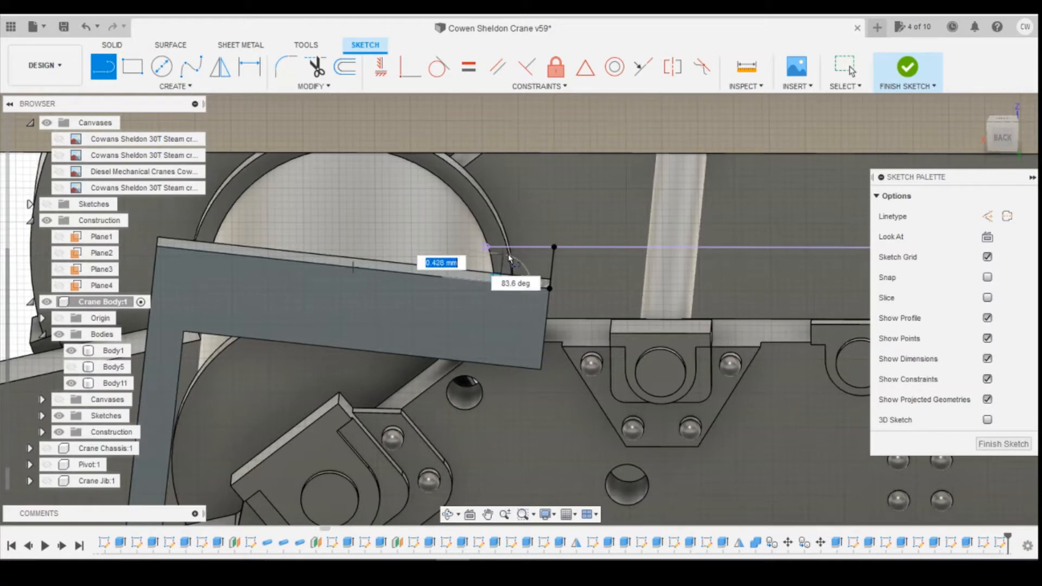
pyautogui.click(502, 254)
pyautogui.press('Escape')
# Step: Make the second line's ends coincident with the small rectangle's inner corner and the long bar's lower edge, and finish the sketch
pyautogui.click(409, 67)
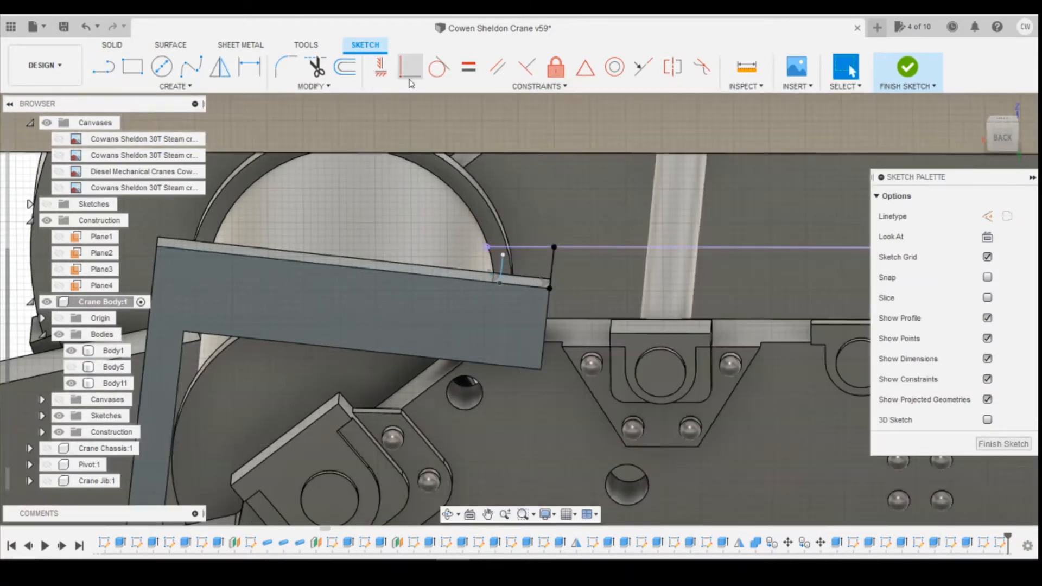
pyautogui.click(499, 285)
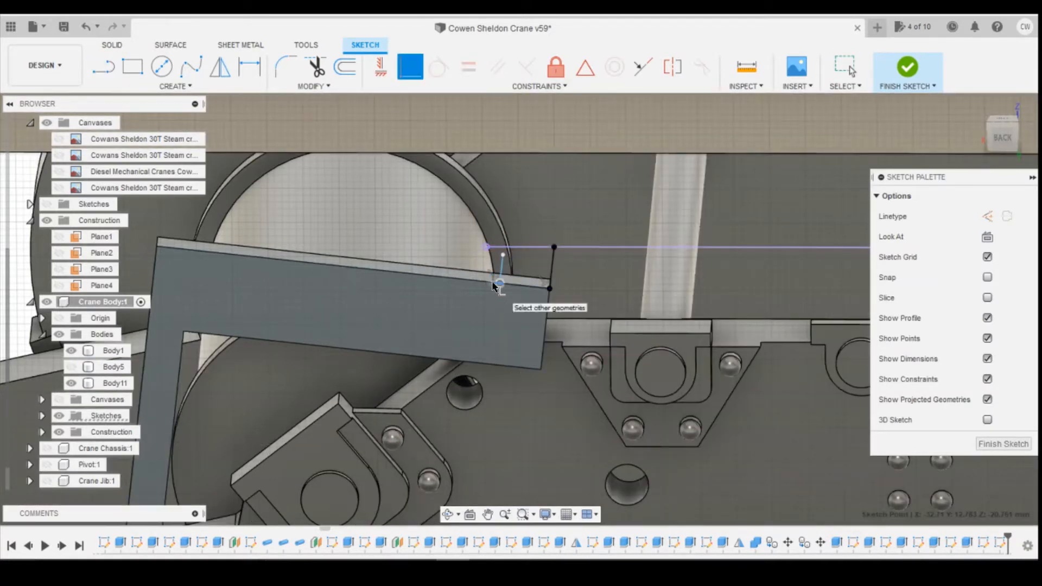
pyautogui.click(575, 324)
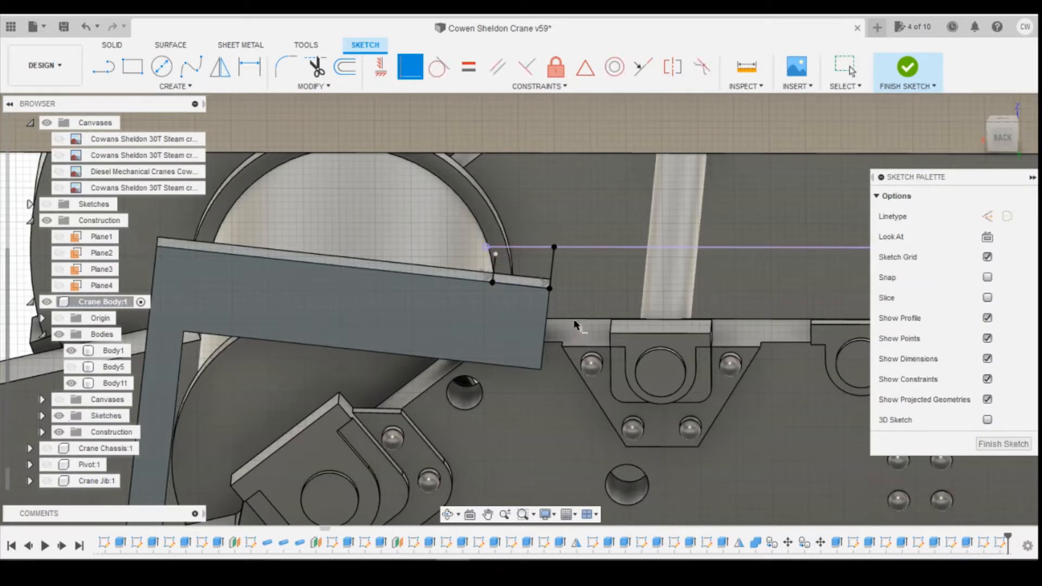
pyautogui.click(1003, 137)
pyautogui.moveTo(501, 244); pyautogui.dragTo(497, 242)
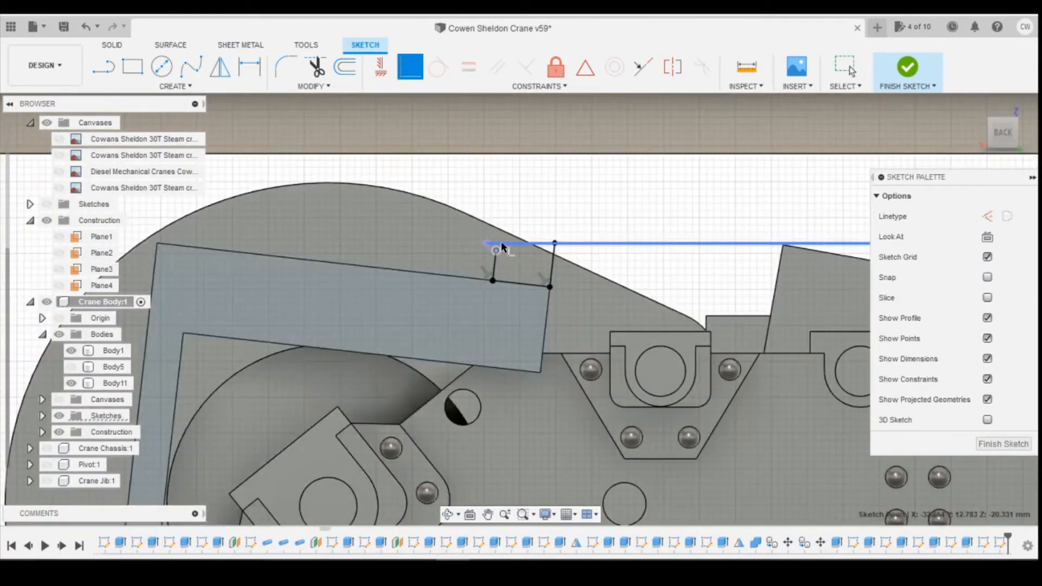
pyautogui.click(914, 74)
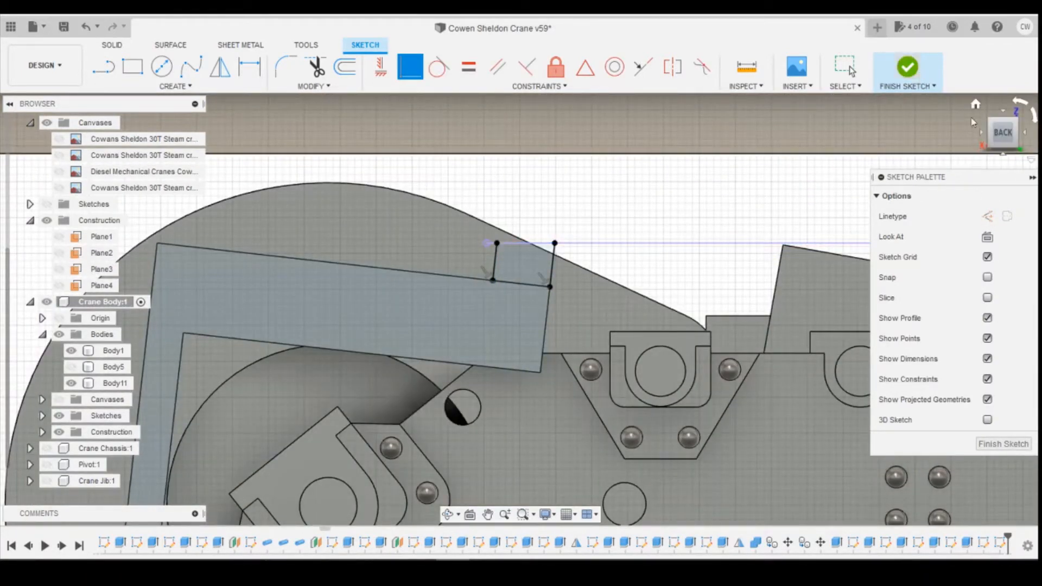
# Step: Start a sweep using the small rectangle on the arm as profile and the upright line at the arm's end corner as path
pyautogui.click(1004, 133)
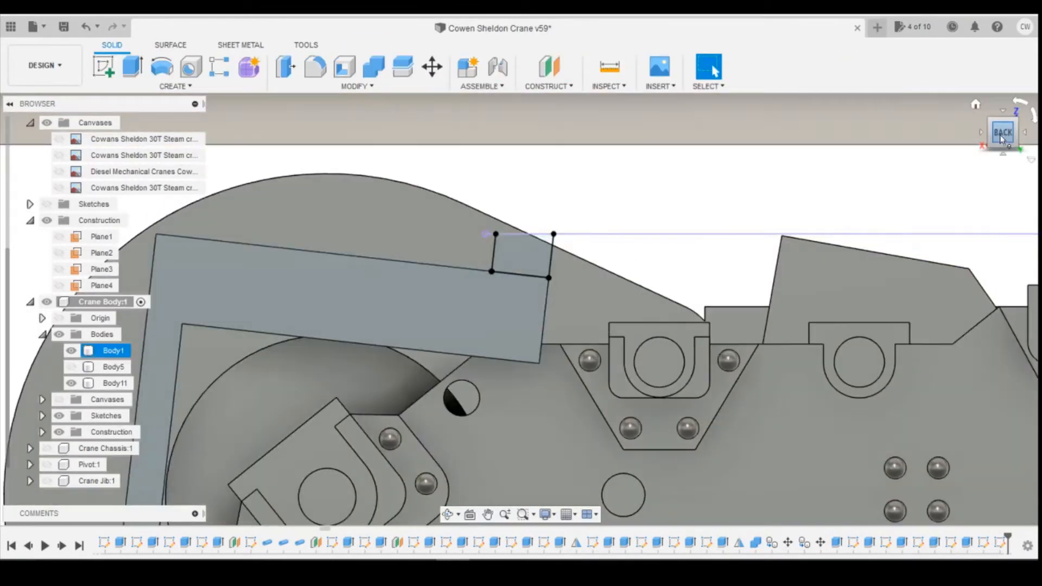
pyautogui.moveTo(1002, 136); pyautogui.dragTo(996, 141)
pyautogui.click(135, 89)
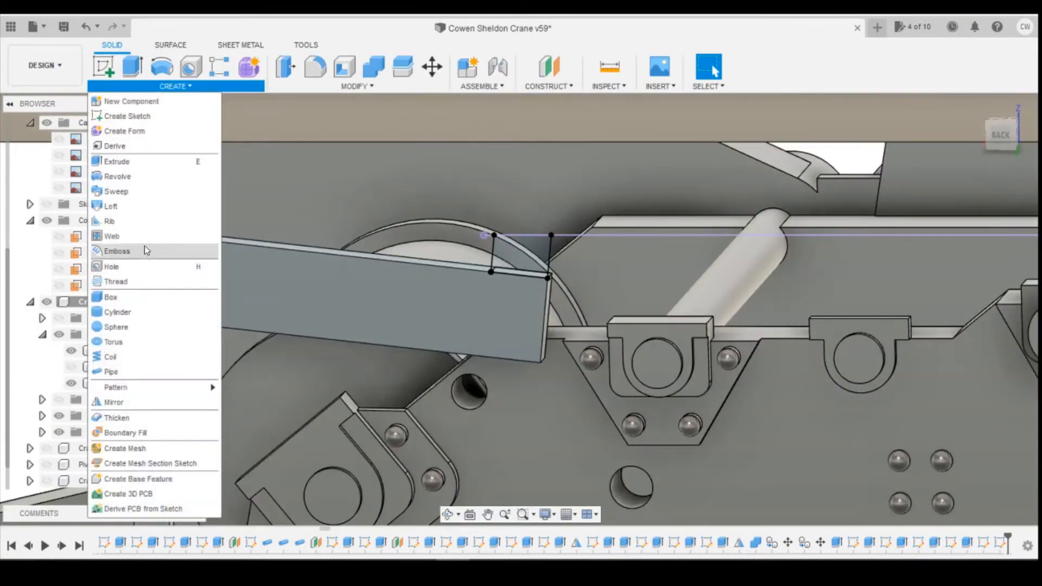
pyautogui.click(152, 192)
pyautogui.click(1003, 145)
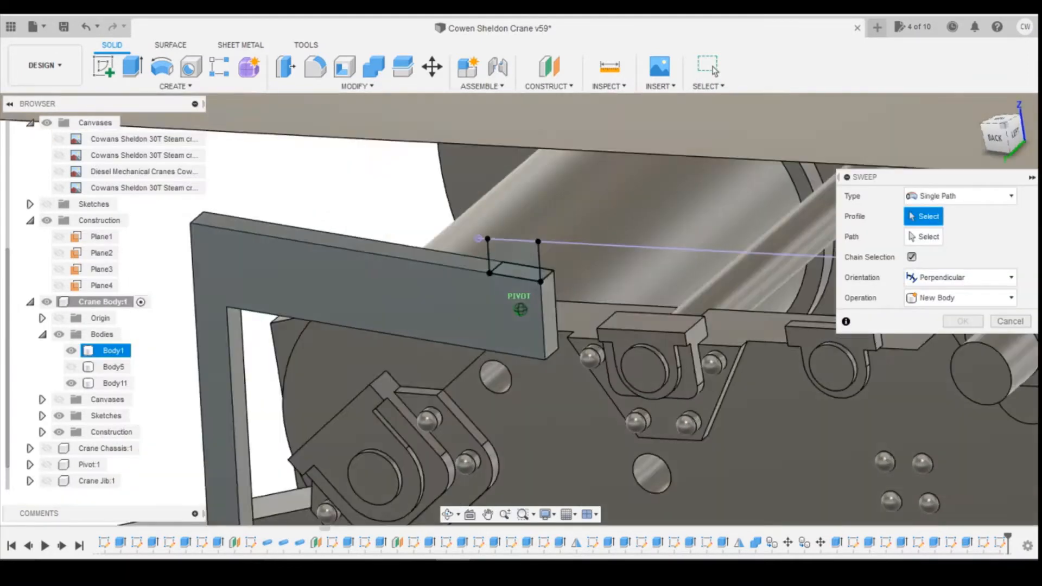
pyautogui.click(543, 273)
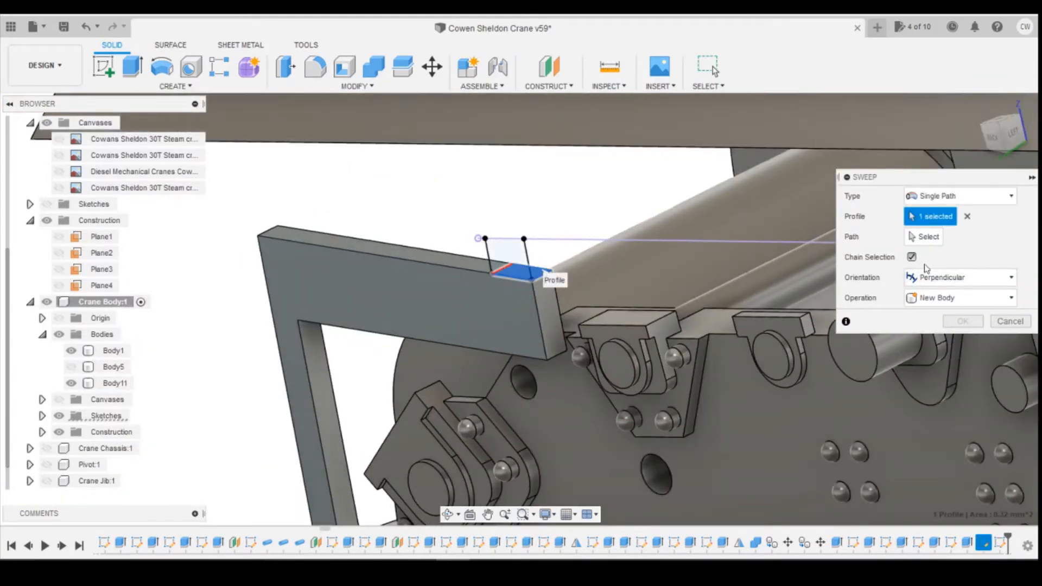
pyautogui.click(929, 239)
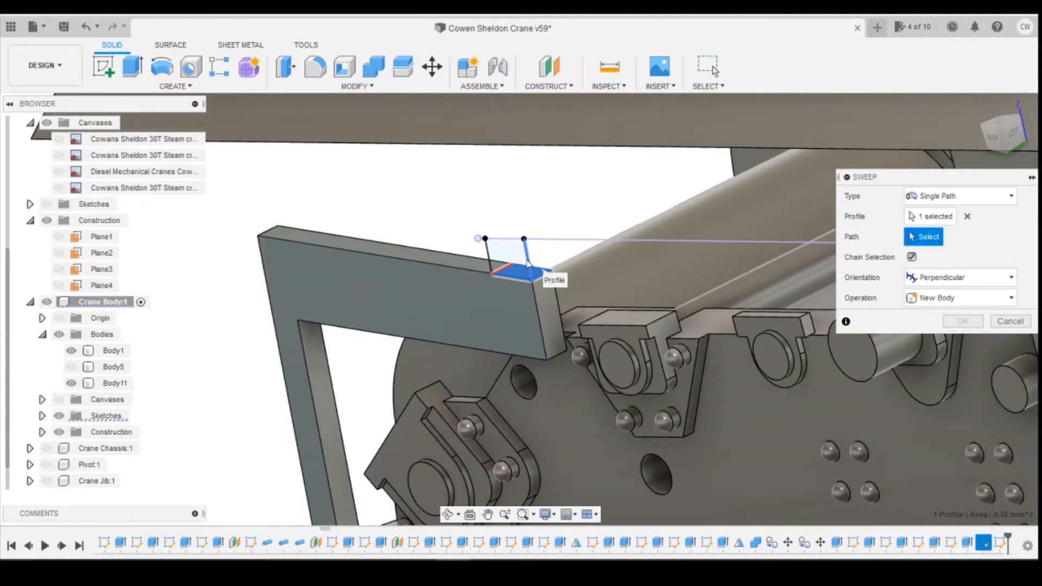
pyautogui.click(527, 262)
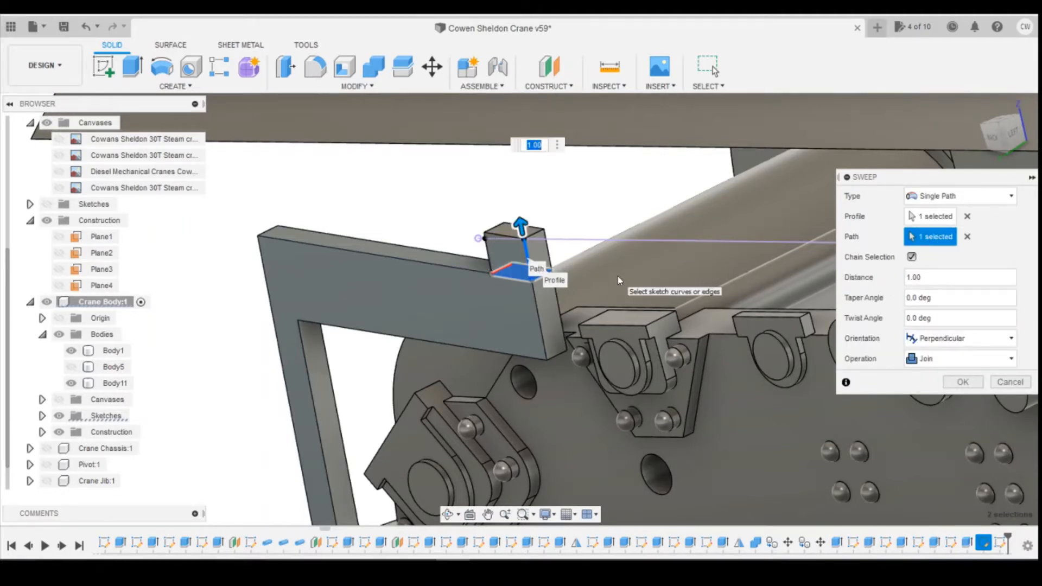
# Step: Change the sweep type to Path + Guide Rail and use the second upright line as the guide rail
pyautogui.click(960, 196)
pyautogui.click(963, 226)
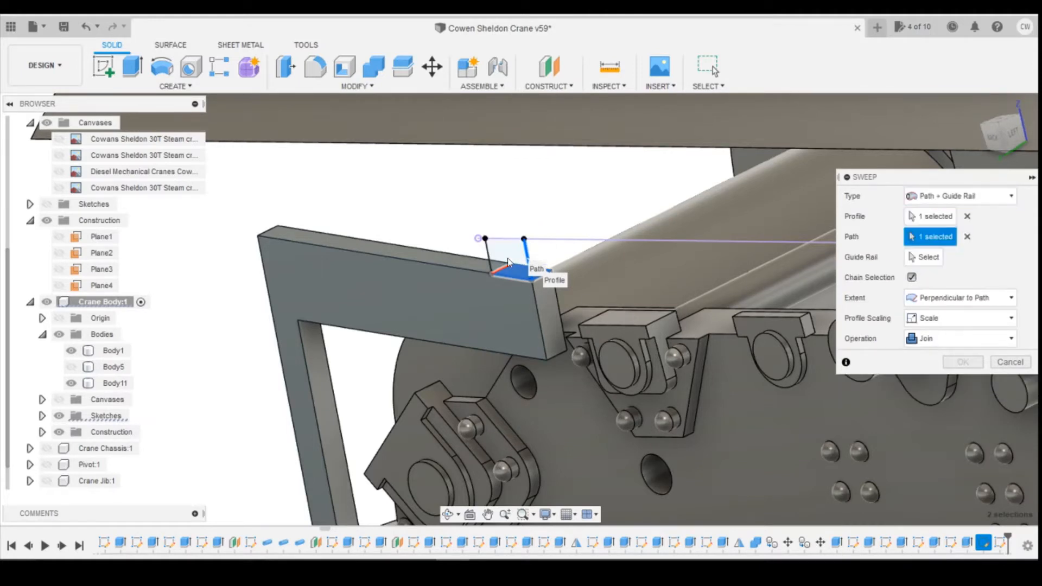
pyautogui.click(967, 237)
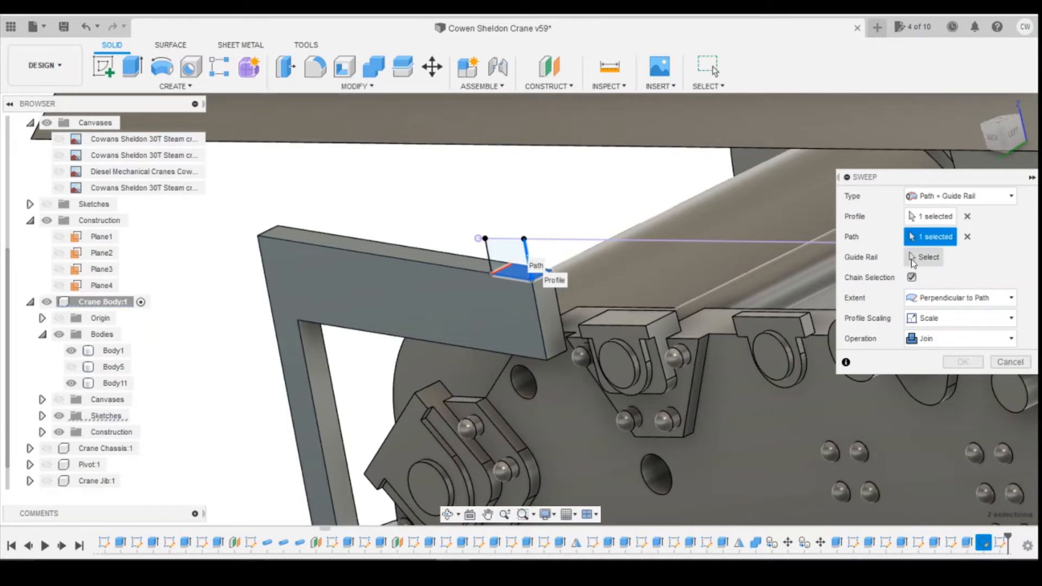
pyautogui.click(919, 260)
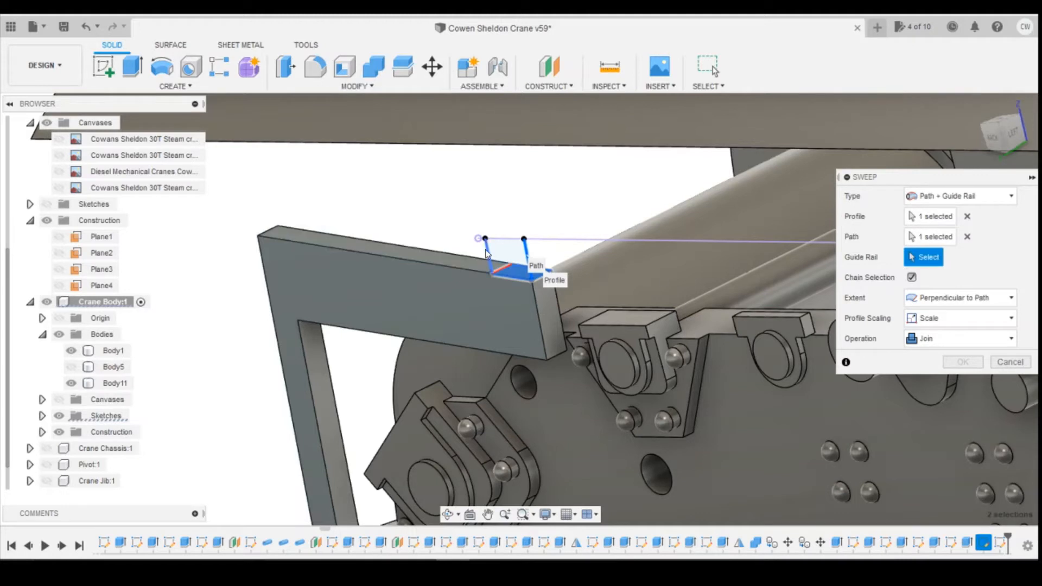
pyautogui.click(488, 255)
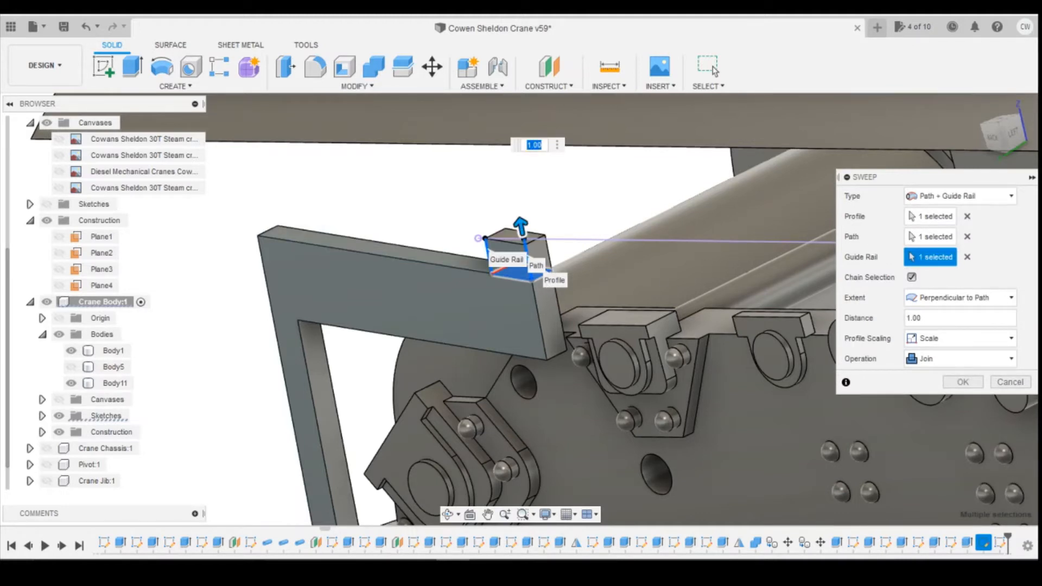
# Step: Set the sweep's extent to Full Extents and complete it as a join with the arm
pyautogui.moveTo(1005, 143); pyautogui.dragTo(988, 140)
pyautogui.click(1007, 298)
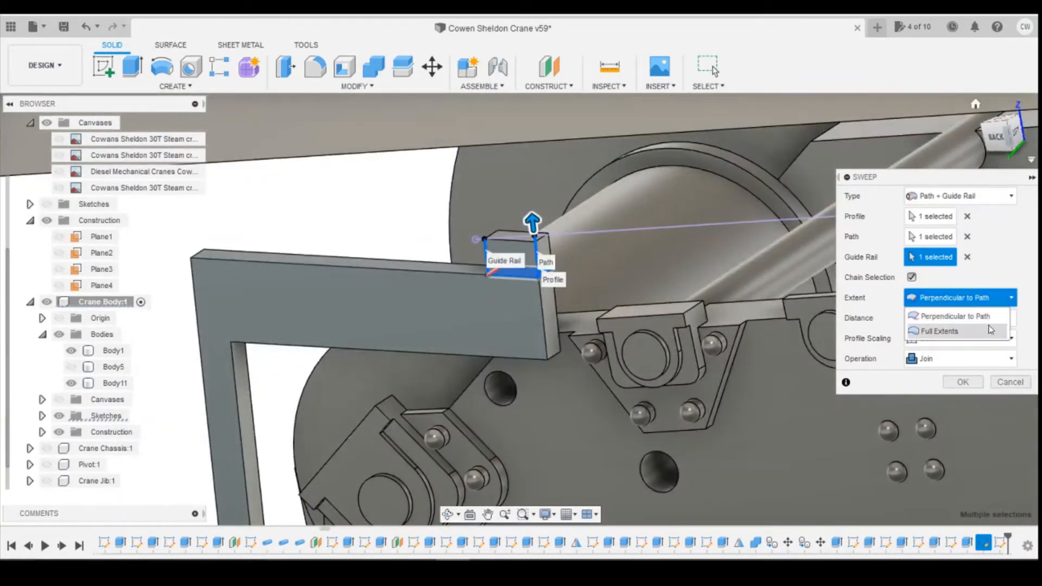
pyautogui.click(987, 331)
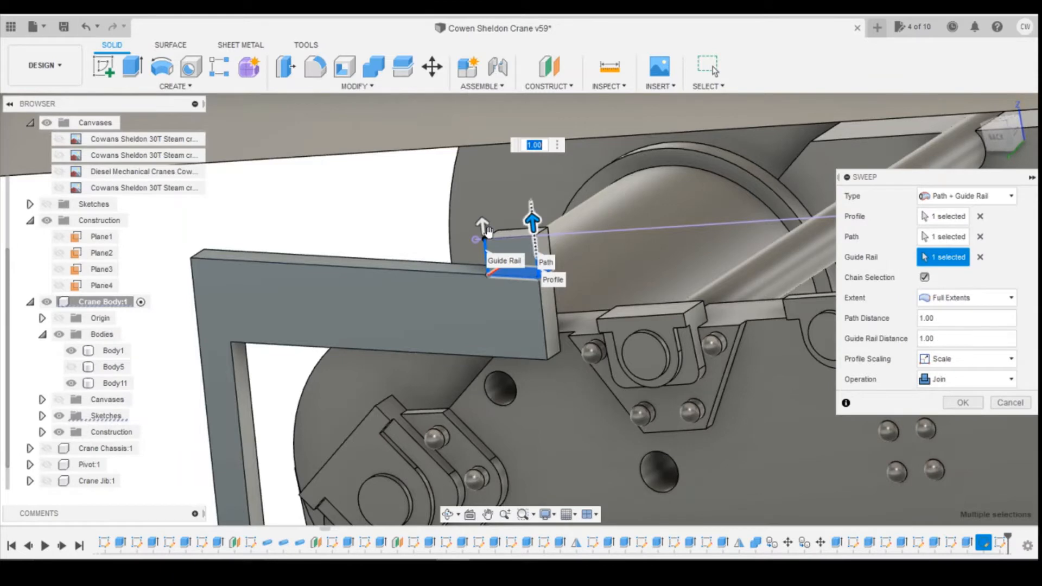
pyautogui.scroll(2, 565, 304)
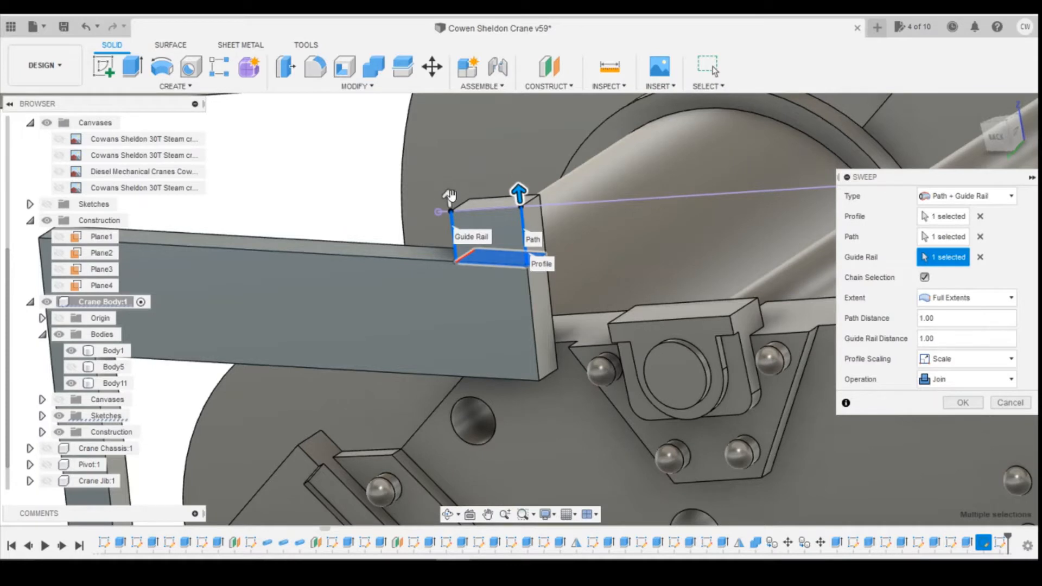
pyautogui.click(962, 402)
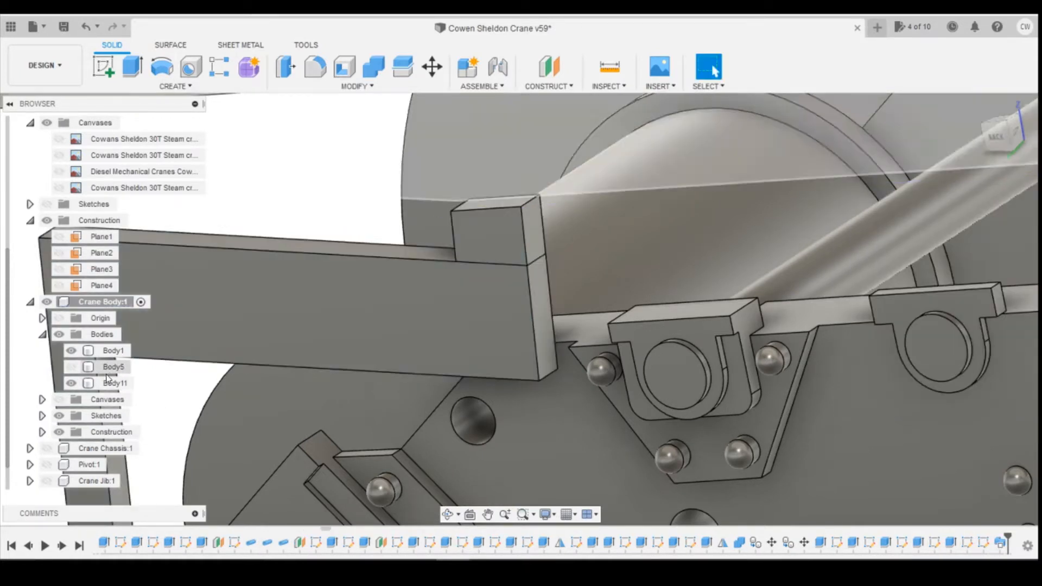
# Step: Make the long bar's body, Body5, visible again above the swept upright
pyautogui.click(112, 369)
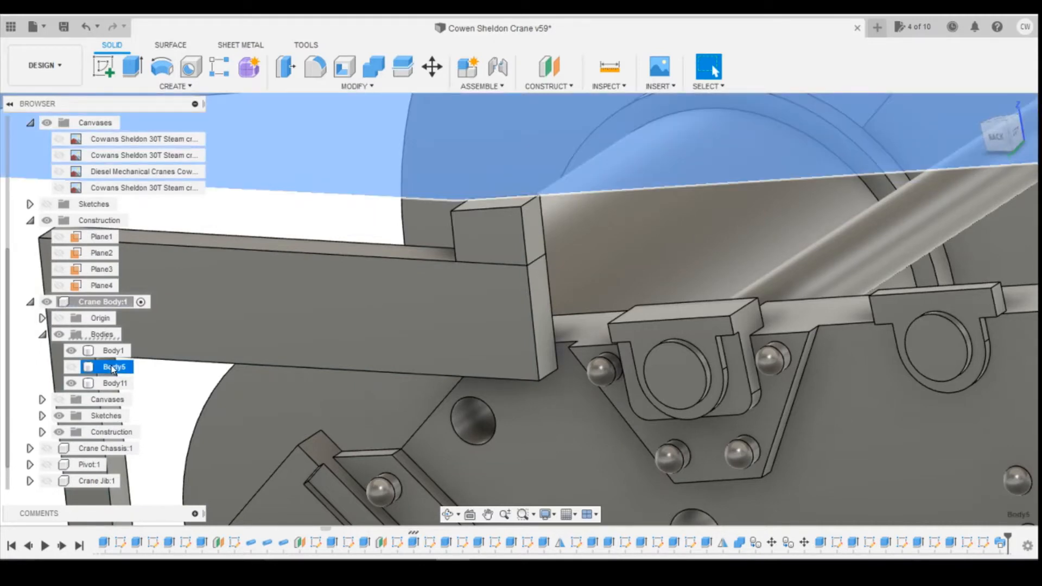
pyautogui.keyDown('ctrl'); pyautogui.click(112, 351); pyautogui.keyUp('ctrl')
pyautogui.click(994, 136)
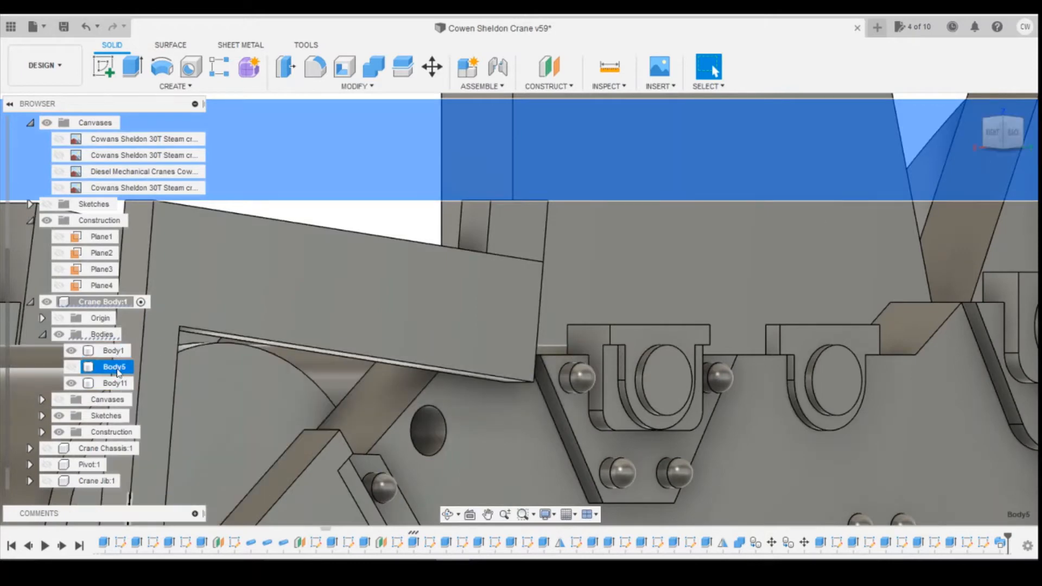
pyautogui.click(73, 367)
pyautogui.click(1015, 136)
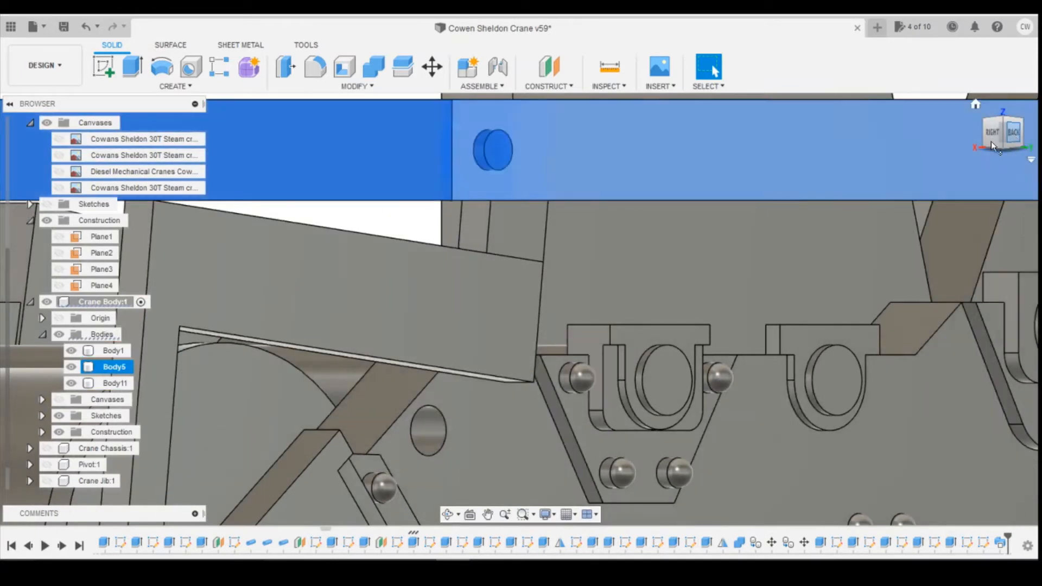
# Step: Hide Body1, the main crane body, to expose the joint between the bar and the arm's upright from the inner side
pyautogui.moveTo(1003, 133)
pyautogui.mouseDown()
pyautogui.moveTo(980, 150)
pyautogui.moveTo(947, 128)
pyautogui.moveTo(966, 133)
pyautogui.moveTo(880, 140)
pyautogui.mouseUp()
pyautogui.scroll(-4, 918, 235)
pyautogui.scroll(-3, 548, 235)
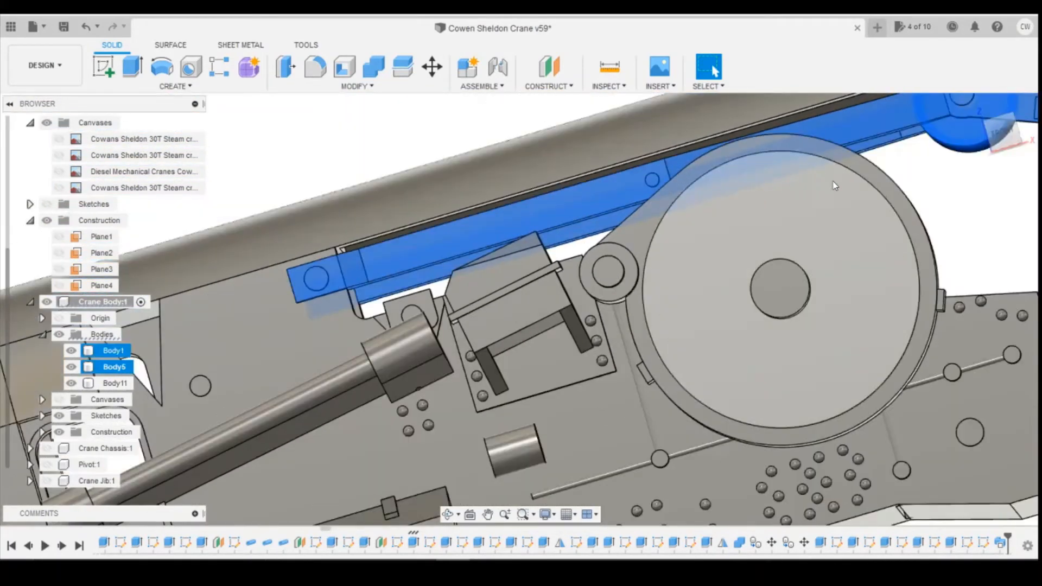
pyautogui.moveTo(1001, 137)
pyautogui.mouseDown()
pyautogui.moveTo(984, 150)
pyautogui.moveTo(989, 136)
pyautogui.moveTo(955, 142)
pyautogui.mouseUp()
pyautogui.click(71, 351)
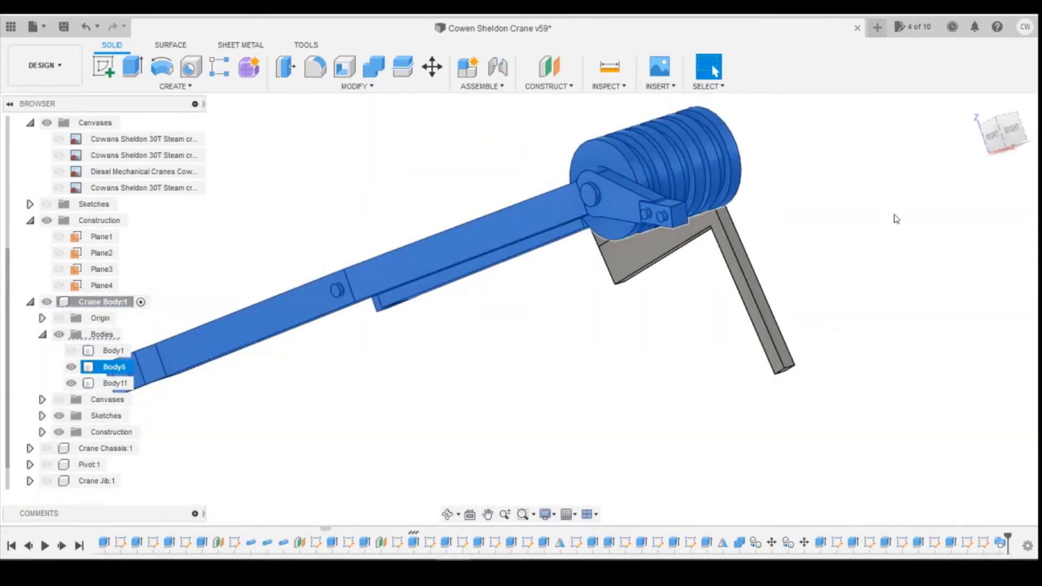
pyautogui.moveTo(1000, 139); pyautogui.dragTo(960, 161)
pyautogui.scroll(5, 656, 210)
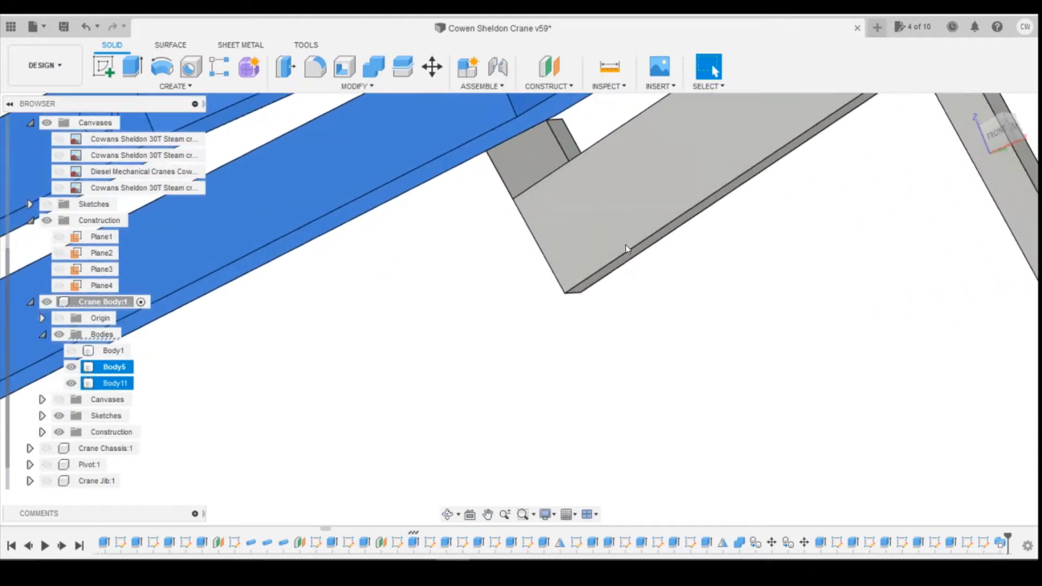
pyautogui.click(564, 181)
pyautogui.rightClick(564, 181)
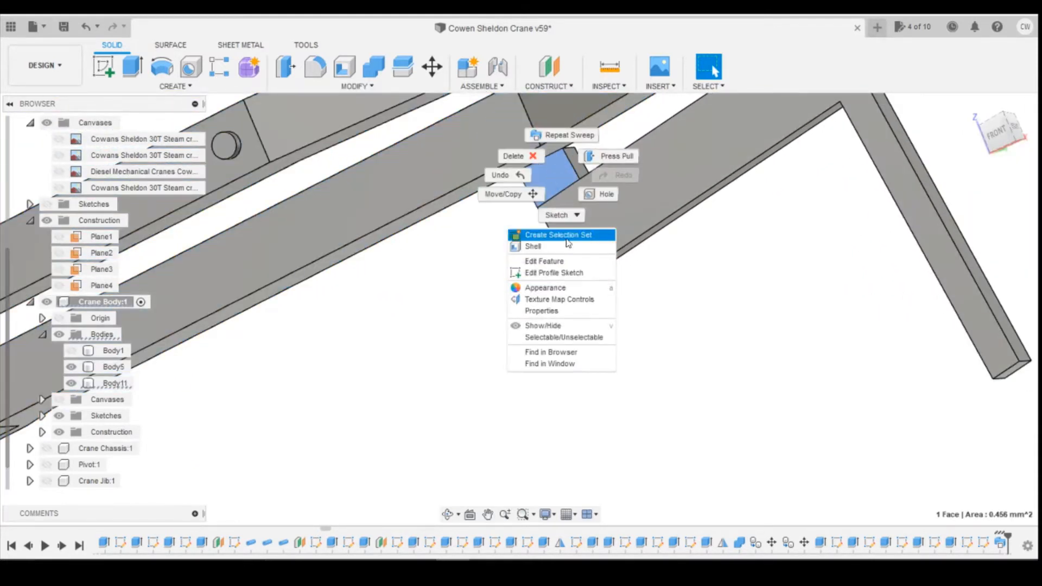
pyautogui.click(563, 217)
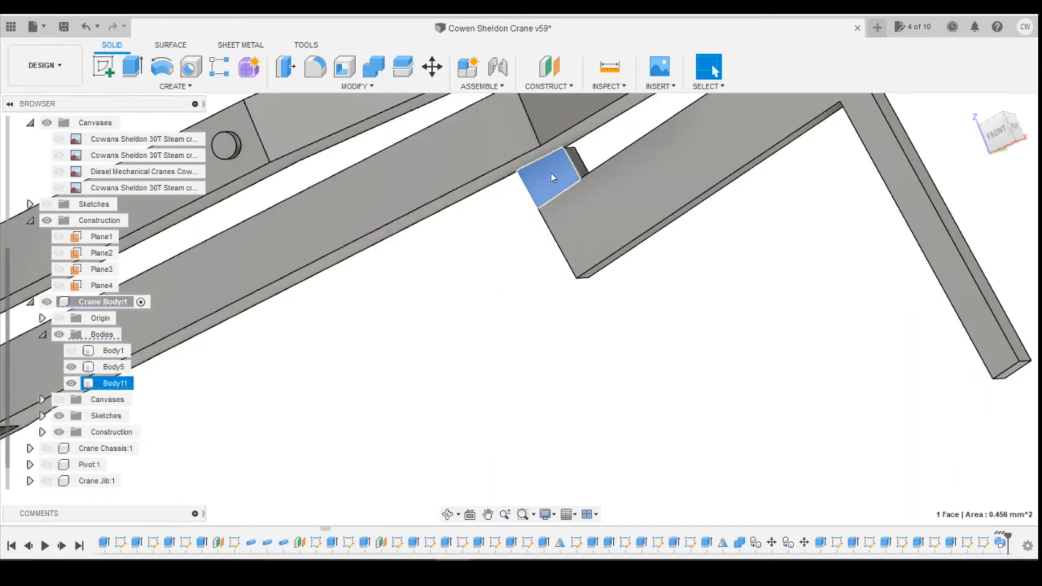
pyautogui.rightClick(552, 177)
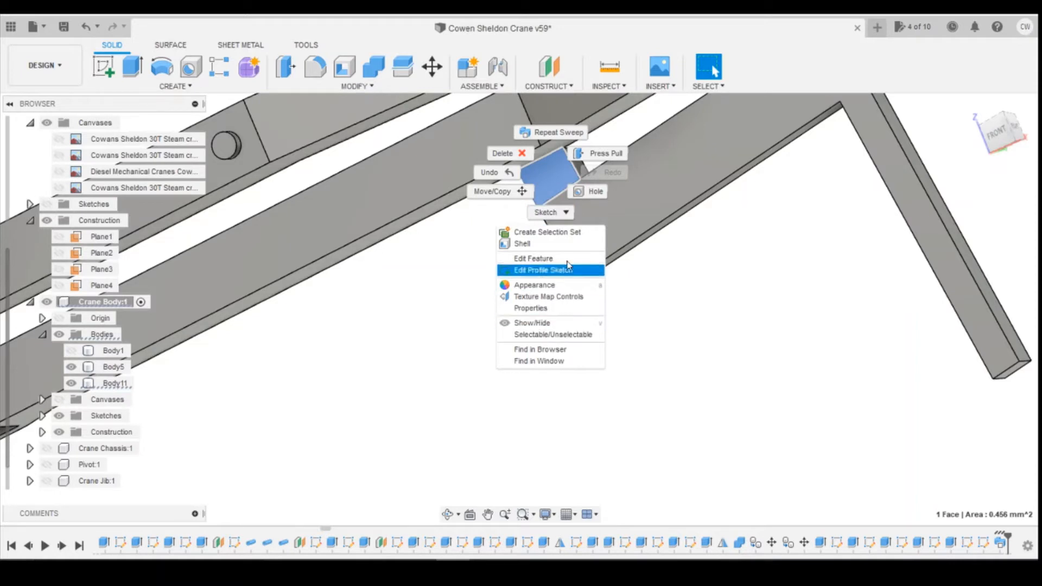
pyautogui.press('Escape')
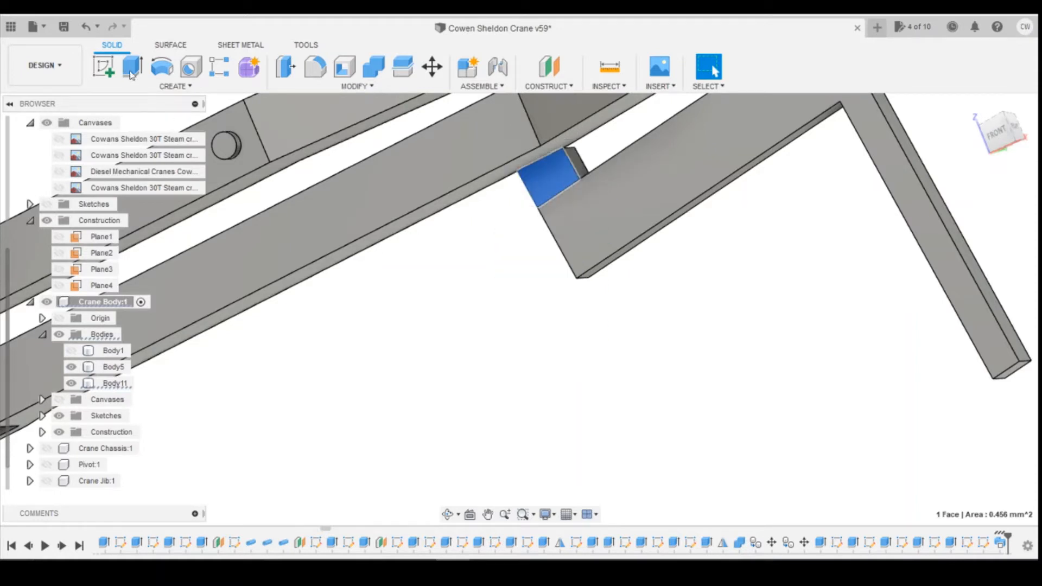
pyautogui.click(138, 73)
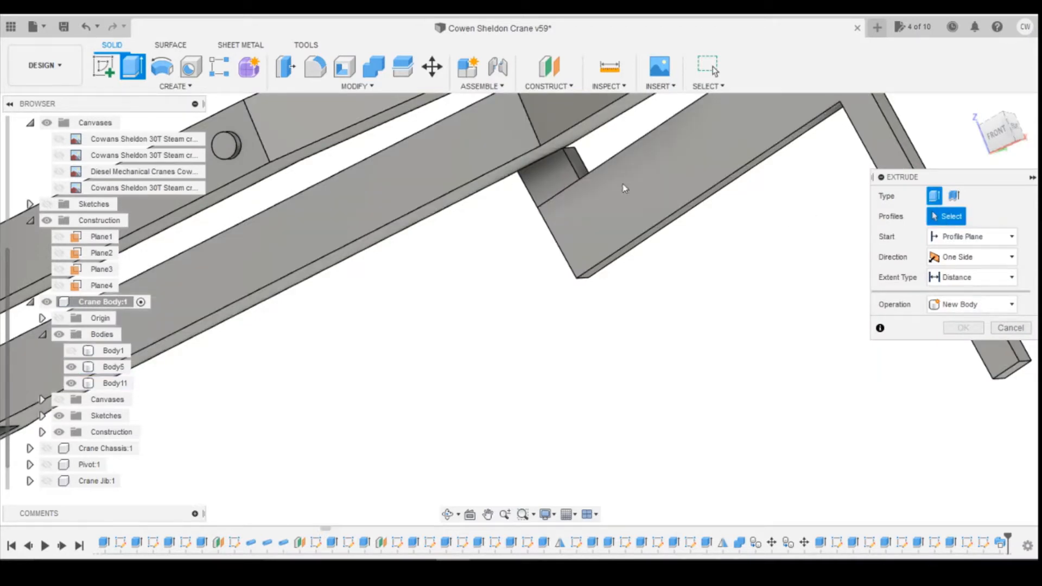
pyautogui.click(1010, 328)
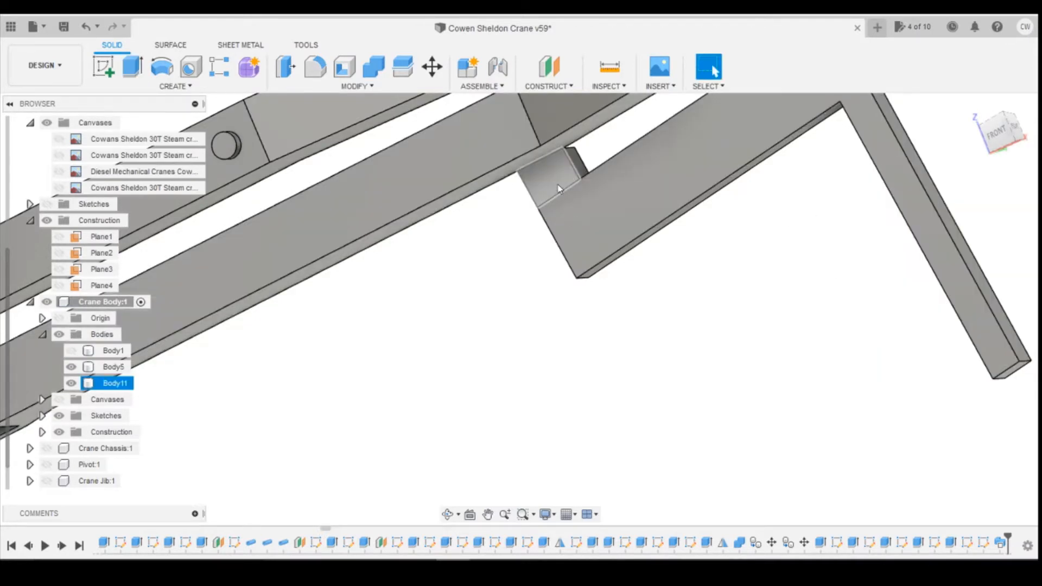
pyautogui.scroll(-3, 679, 170)
pyautogui.scroll(5, 582, 180)
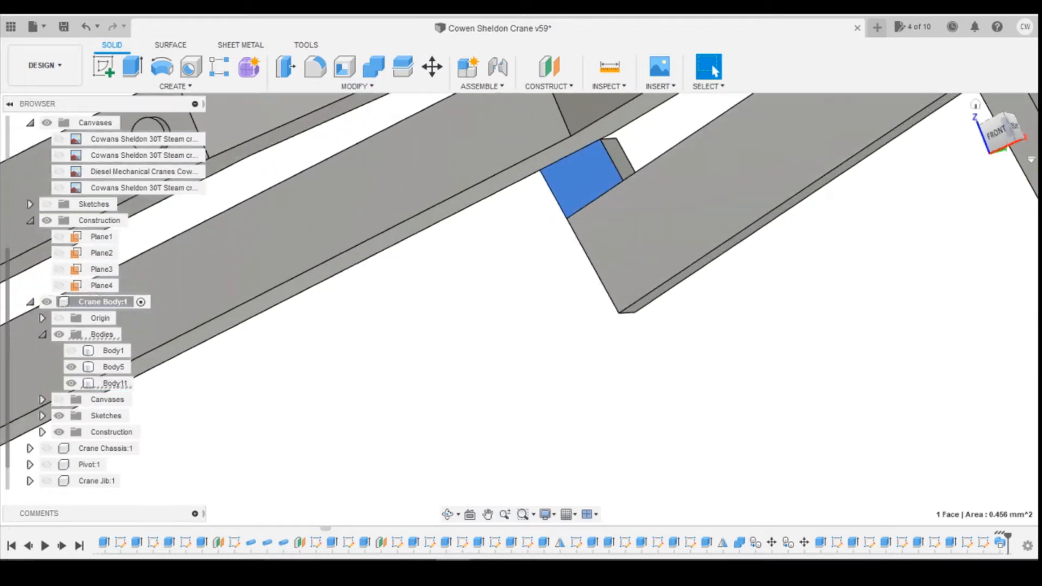
pyautogui.moveTo(1003, 138)
pyautogui.keyDown('shift'); pyautogui.mouseDown(button='middle')
pyautogui.moveTo(901, 149)
pyautogui.moveTo(816, 340)
pyautogui.mouseUp(button='middle'); pyautogui.keyUp('shift')
pyautogui.scroll(-3, 817, 340)
pyautogui.scroll(5, 701, 201)
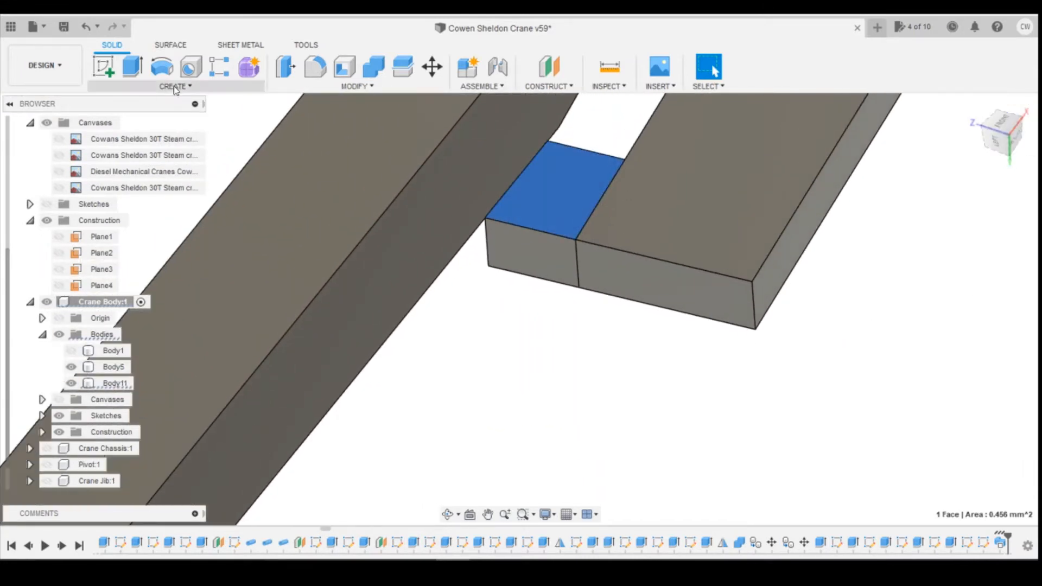
pyautogui.click(105, 69)
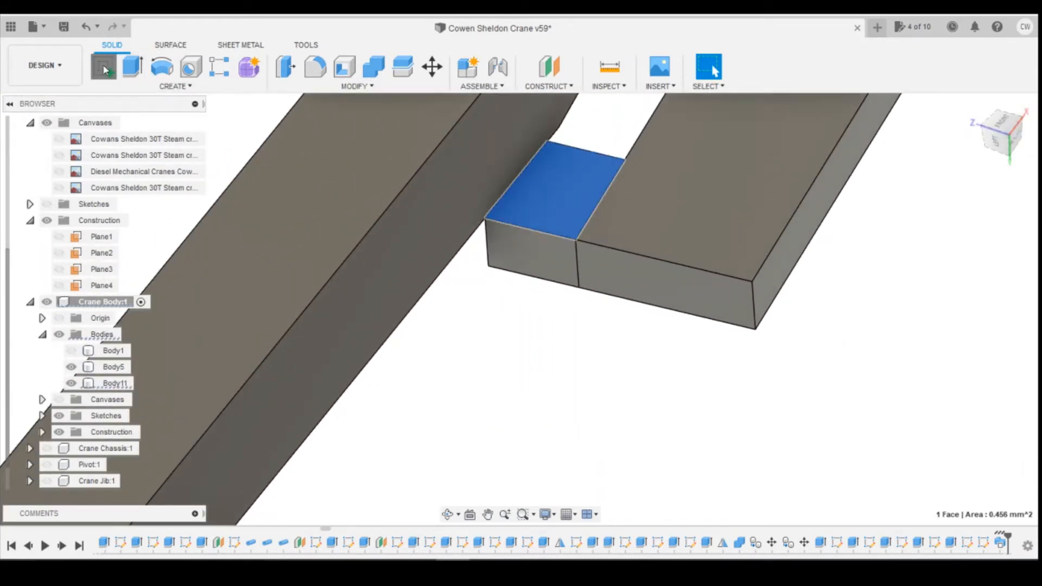
pyautogui.click(559, 187)
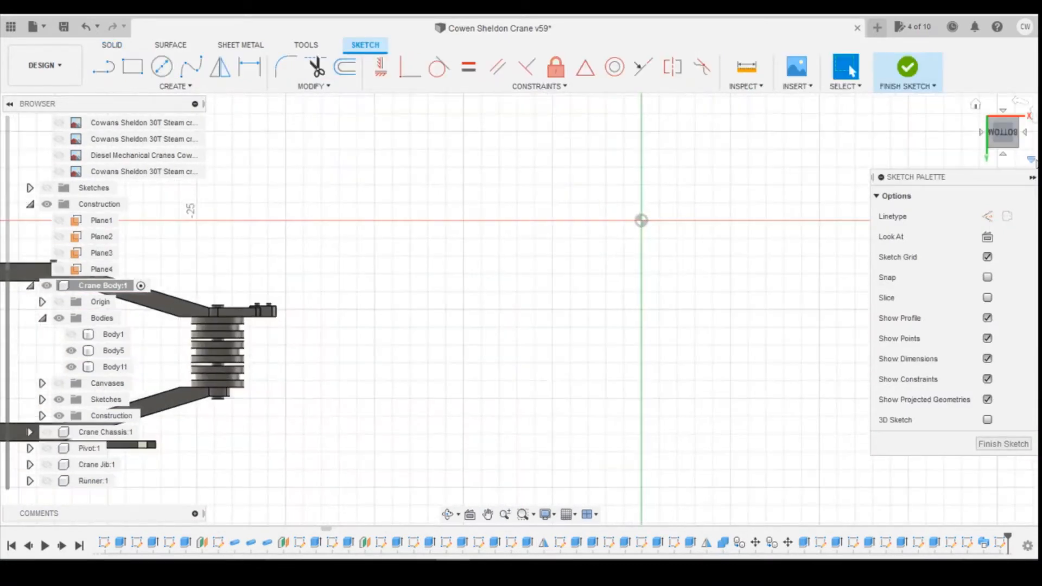
pyautogui.moveTo(1008, 134); pyautogui.dragTo(999, 162)
pyautogui.scroll(-5, 440, 189)
pyautogui.scroll(6, 339, 359)
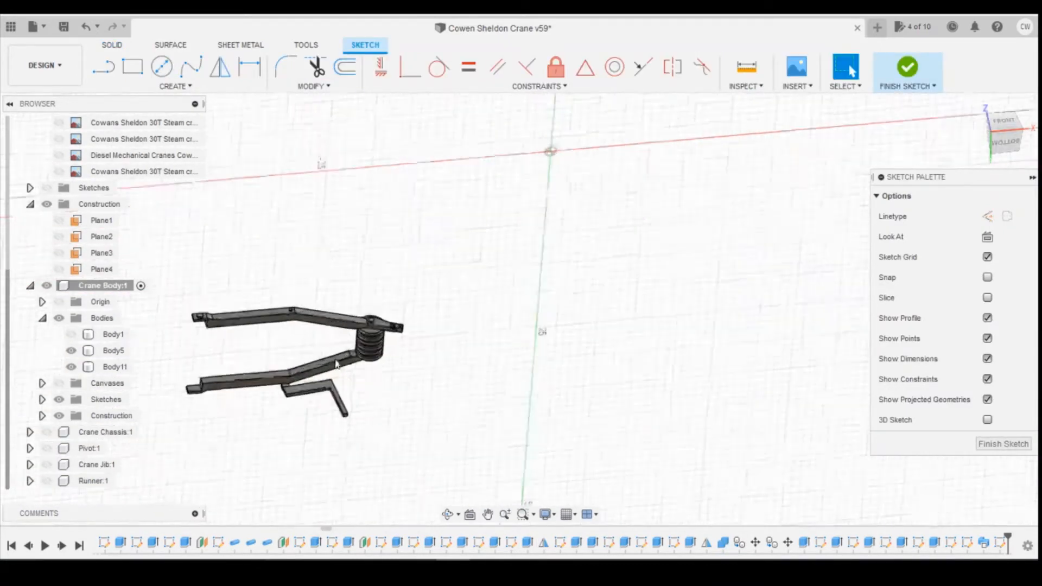
pyautogui.scroll(4, 240, 418)
pyautogui.click(237, 419)
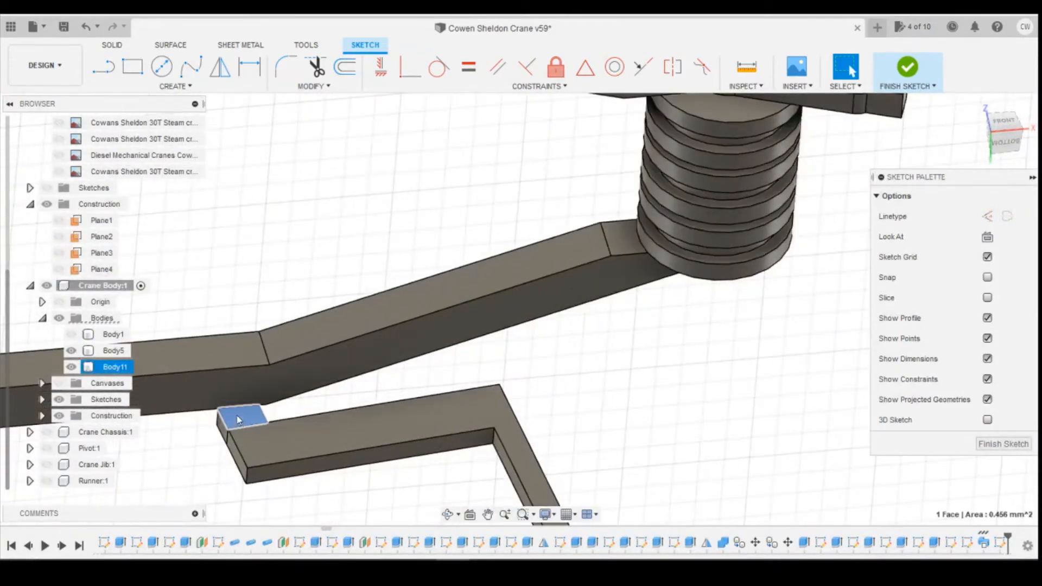
pyautogui.rightClick(239, 422)
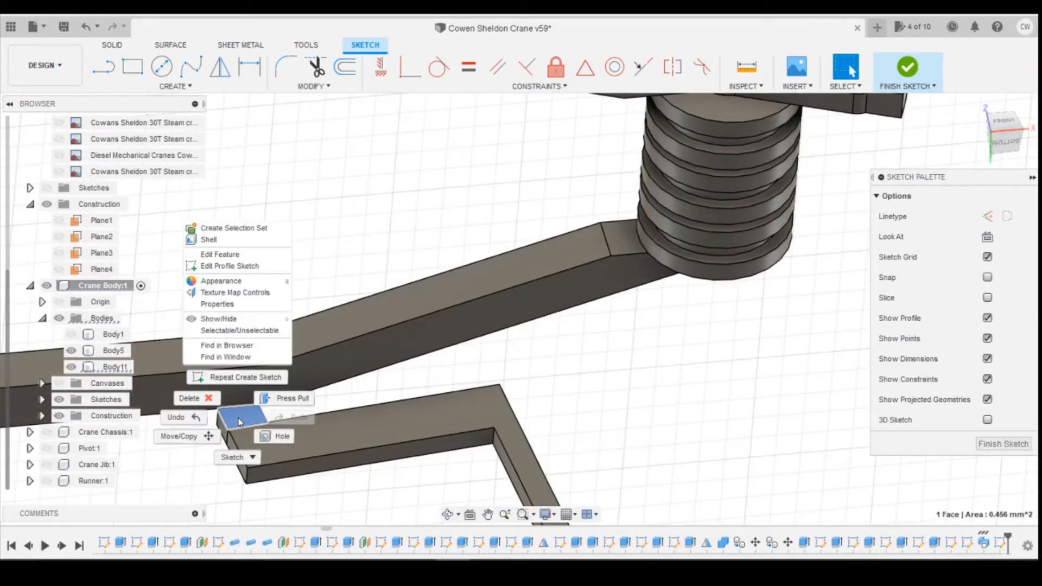
pyautogui.click(240, 422)
pyautogui.press('Escape')
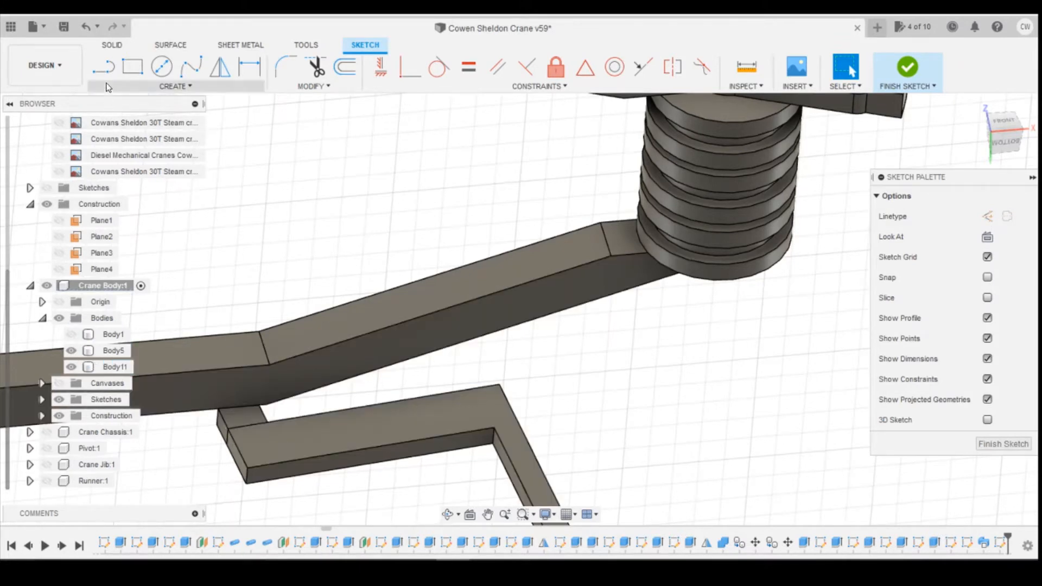
pyautogui.press('l')
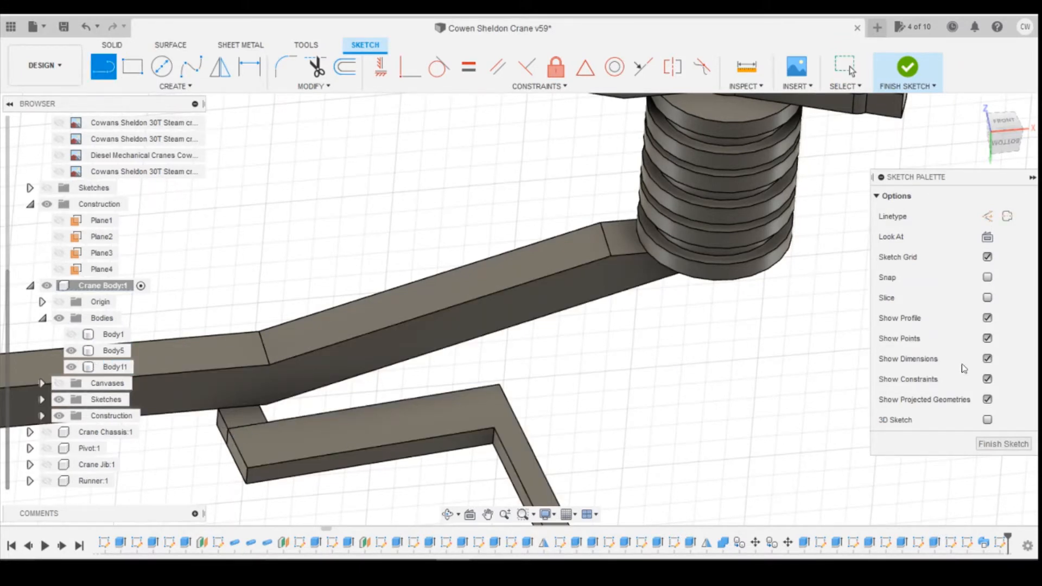
pyautogui.click(1021, 445)
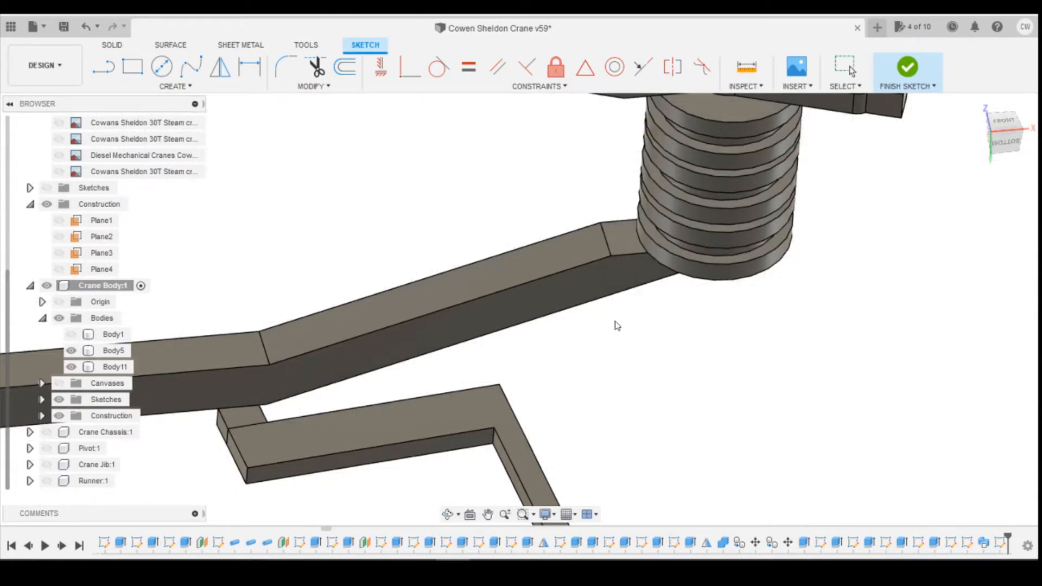
pyautogui.click(914, 73)
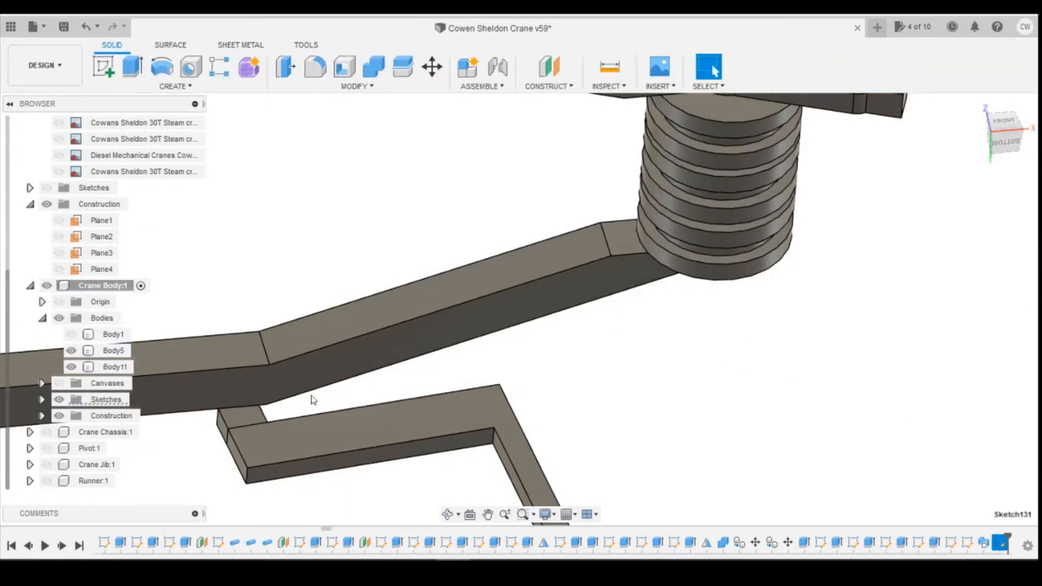
pyautogui.rightClick(998, 554)
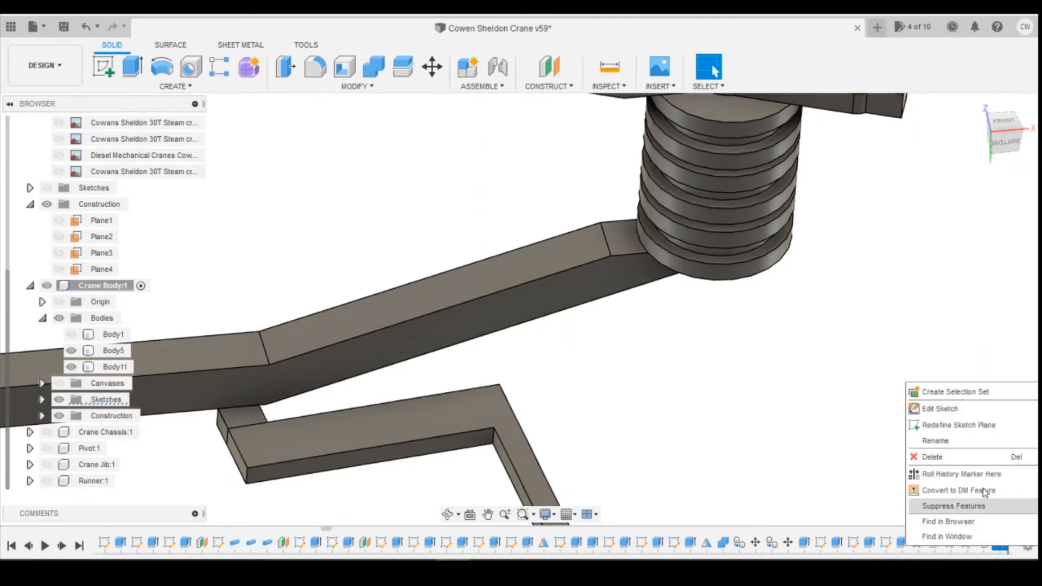
pyautogui.click(942, 460)
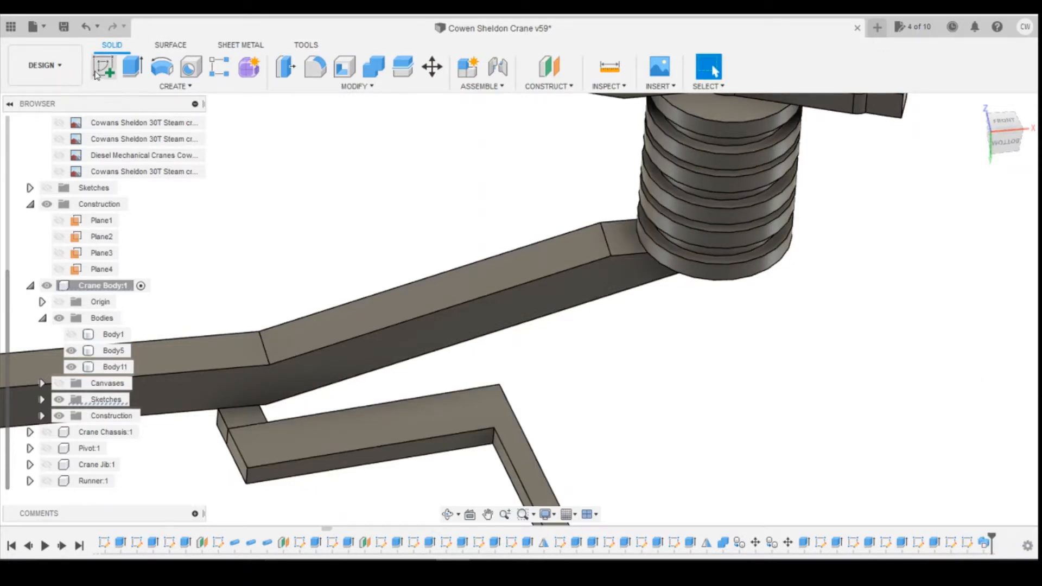
# Step: Start a sketch on the flat front face of the strut's L-shaped arm, below the long bar
pyautogui.click(273, 424)
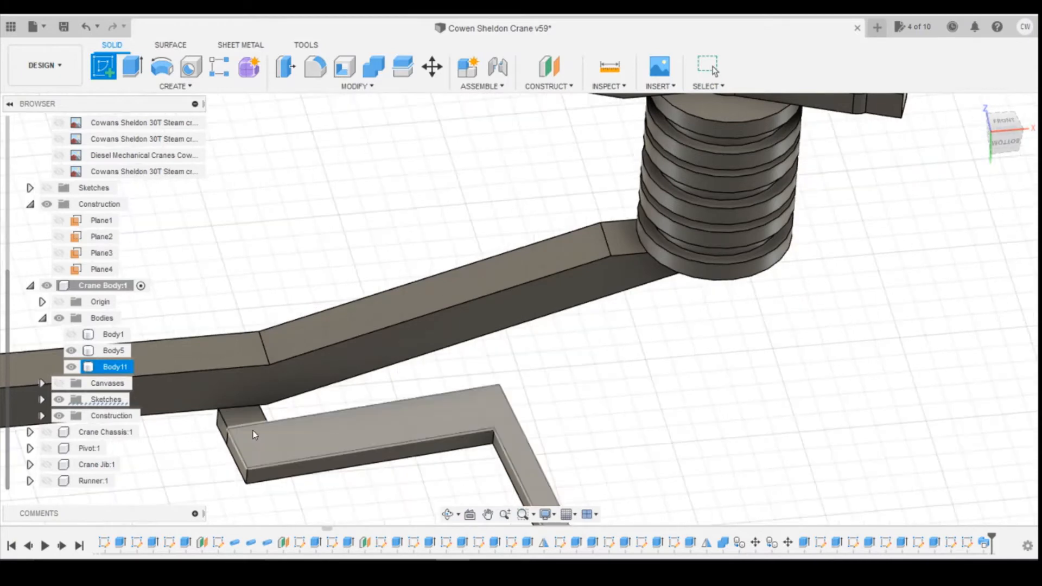
pyautogui.click(252, 431)
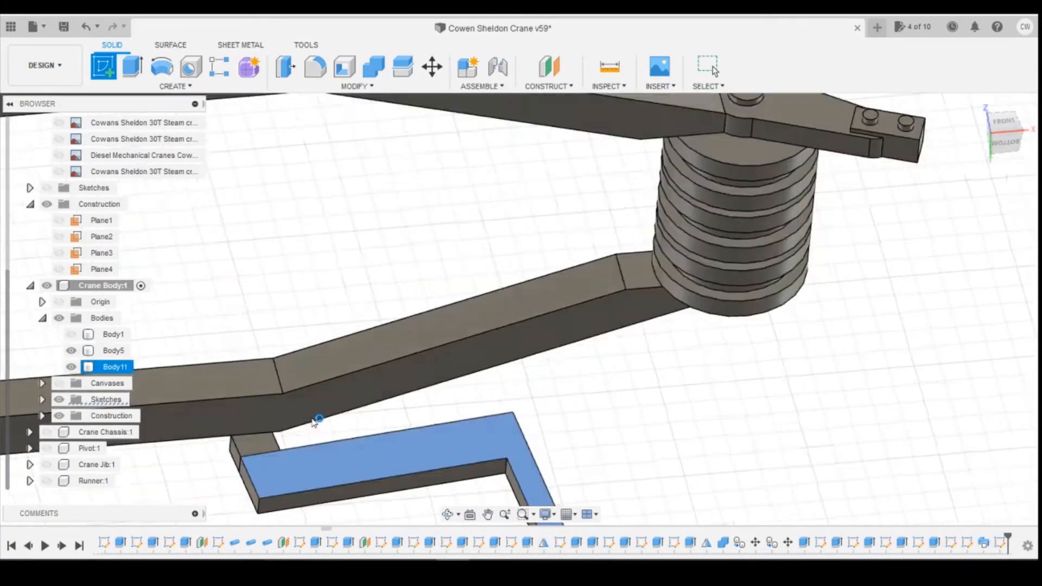
pyautogui.scroll(-2, 699, 354)
pyautogui.scroll(5, 484, 368)
pyautogui.scroll(-3, 277, 429)
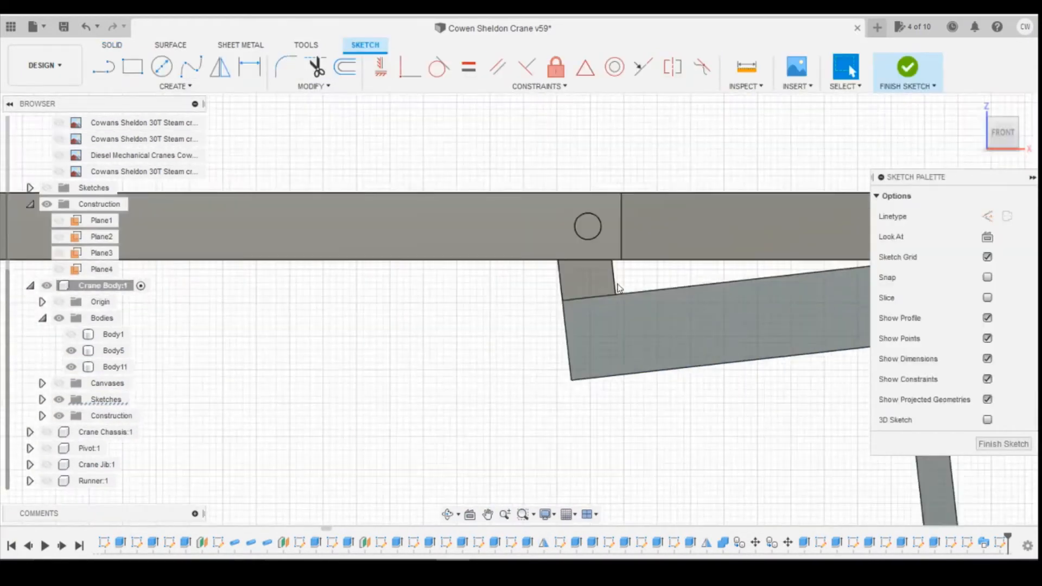
# Step: Draw a 0.5 mm line along the upright's base and a second line up its outer side edge toward the bar
pyautogui.scroll(3, 618, 287)
pyautogui.press('l')
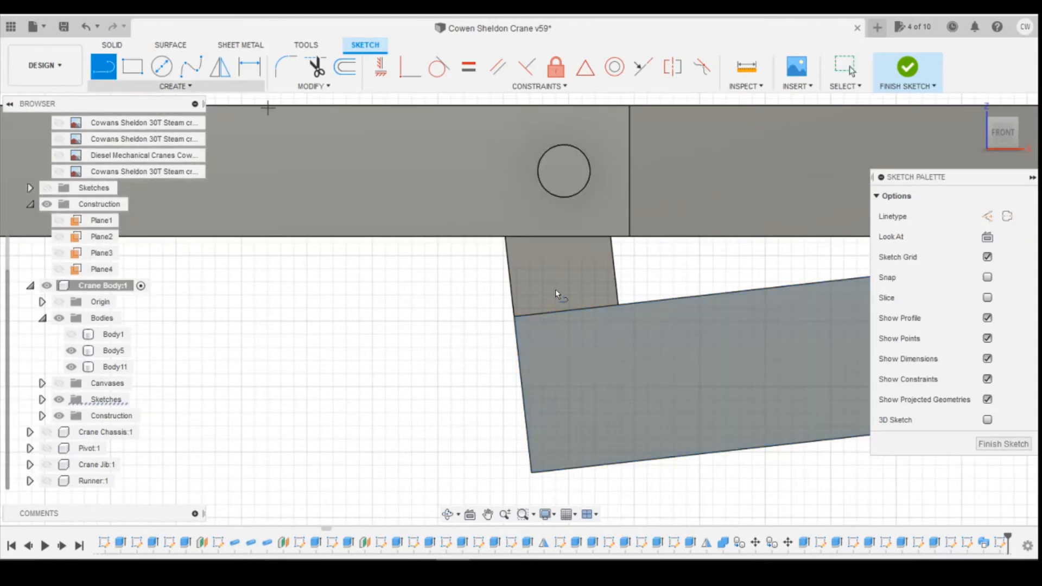
pyautogui.click(516, 318)
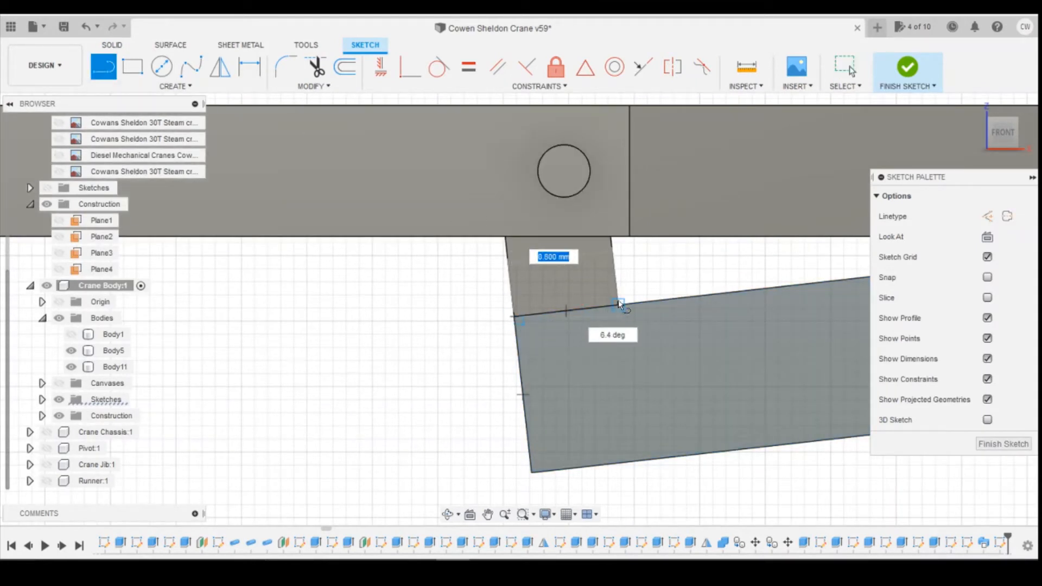
pyautogui.click(619, 304)
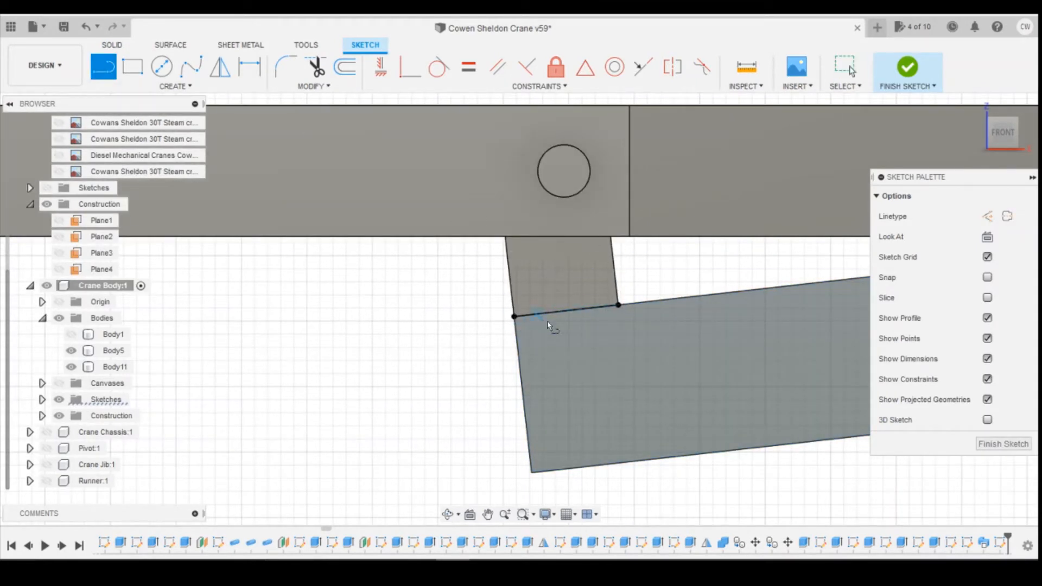
pyautogui.click(506, 243)
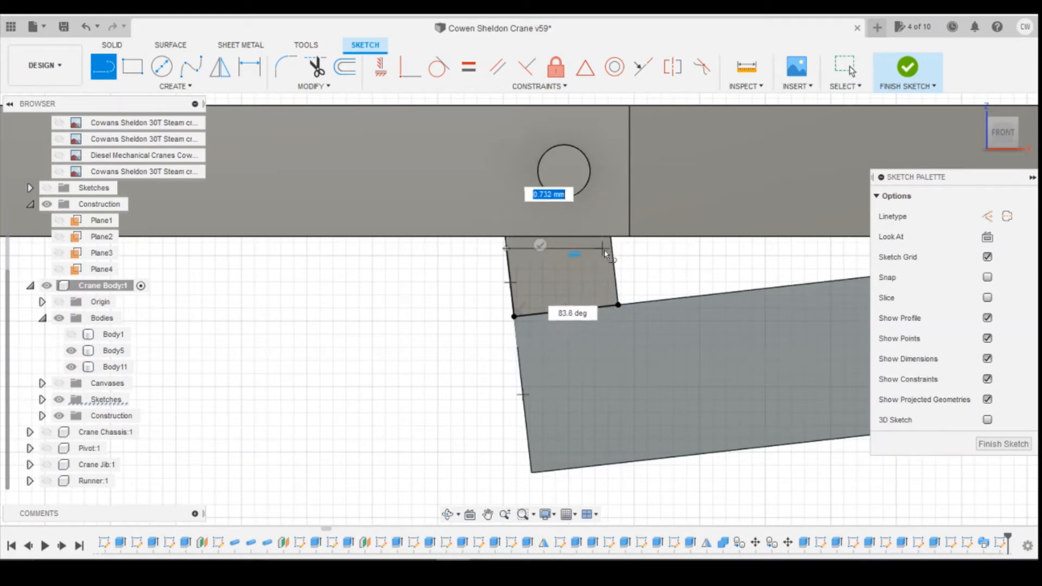
pyautogui.press('Escape')
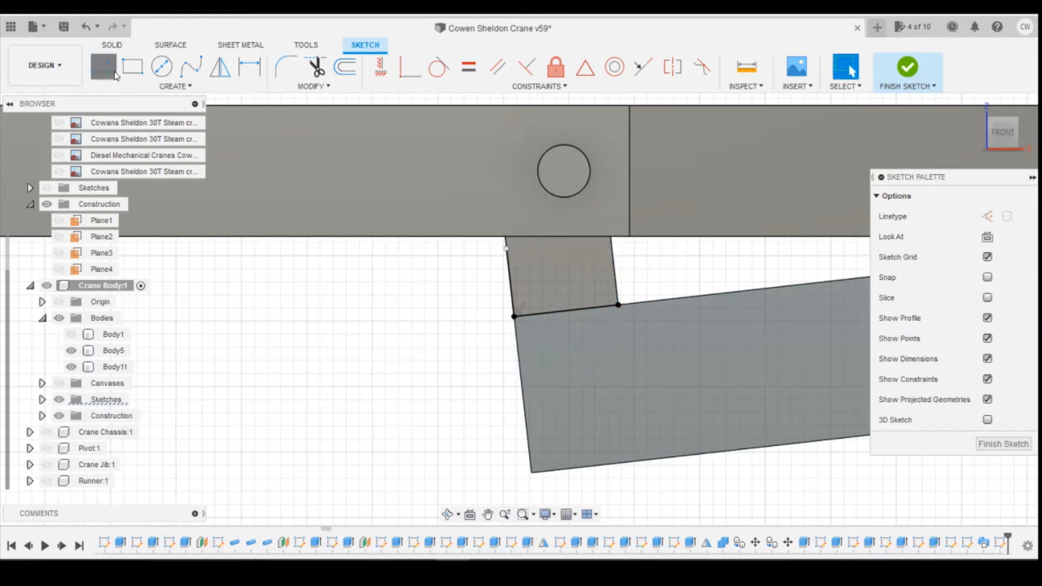
# Step: Make the side line's open end coincident with the bar's lower edge, and draw the opposite side line up to the bar to close the profile
pyautogui.click(409, 67)
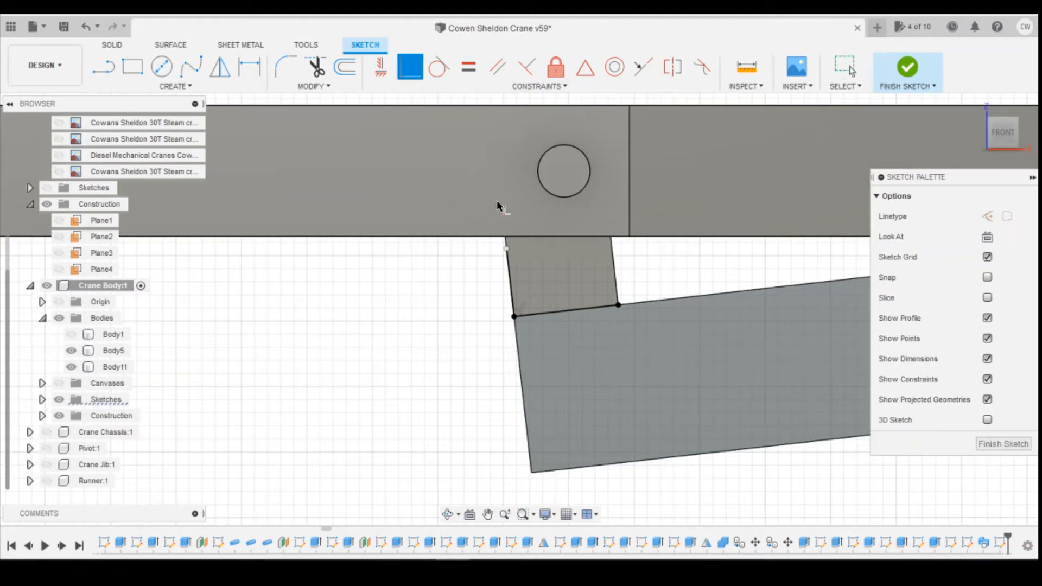
pyautogui.click(508, 249)
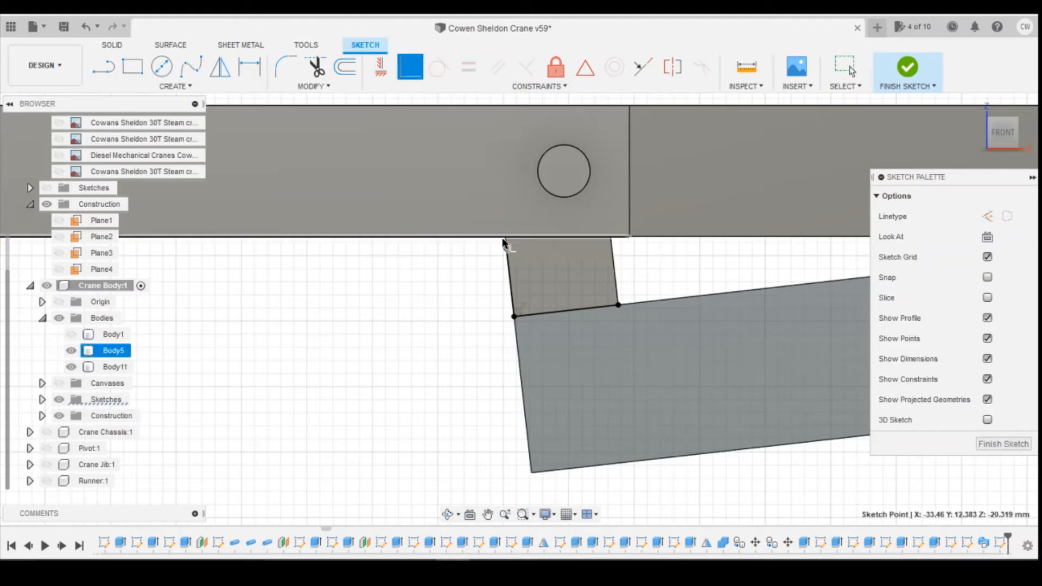
pyautogui.click(533, 272)
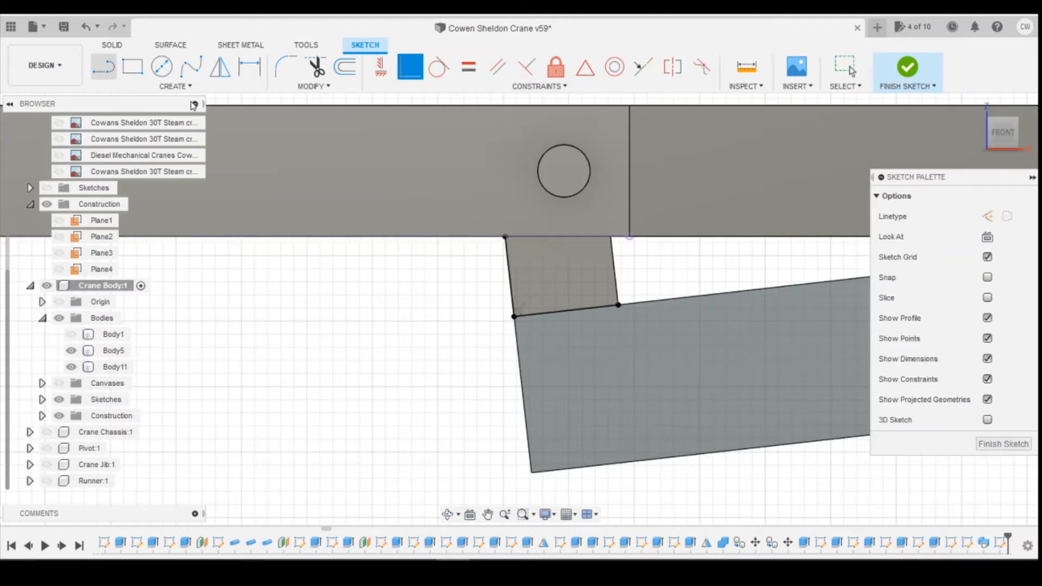
pyautogui.click(111, 77)
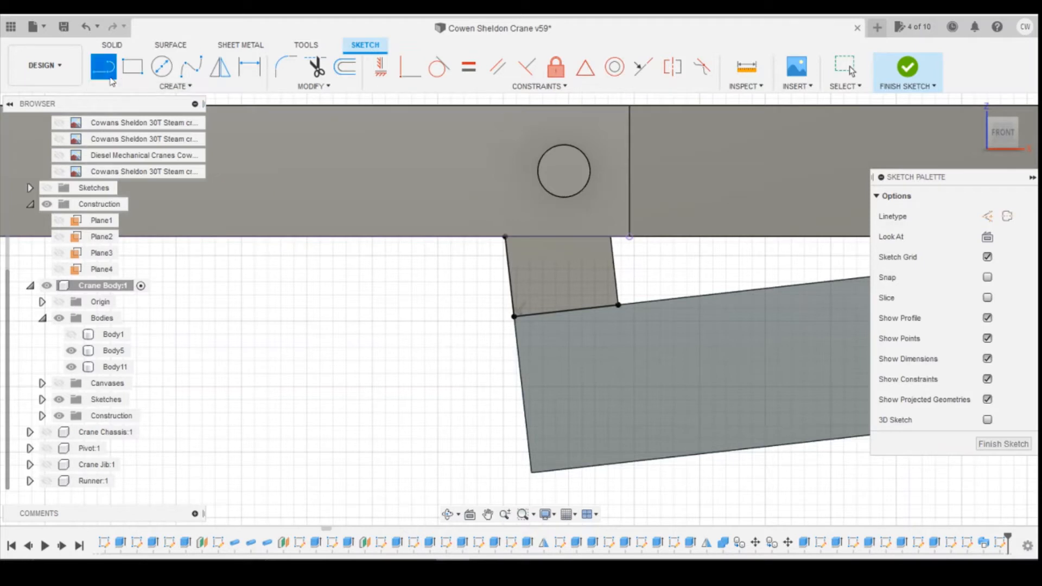
pyautogui.click(618, 305)
pyautogui.click(611, 237)
pyautogui.press('Escape')
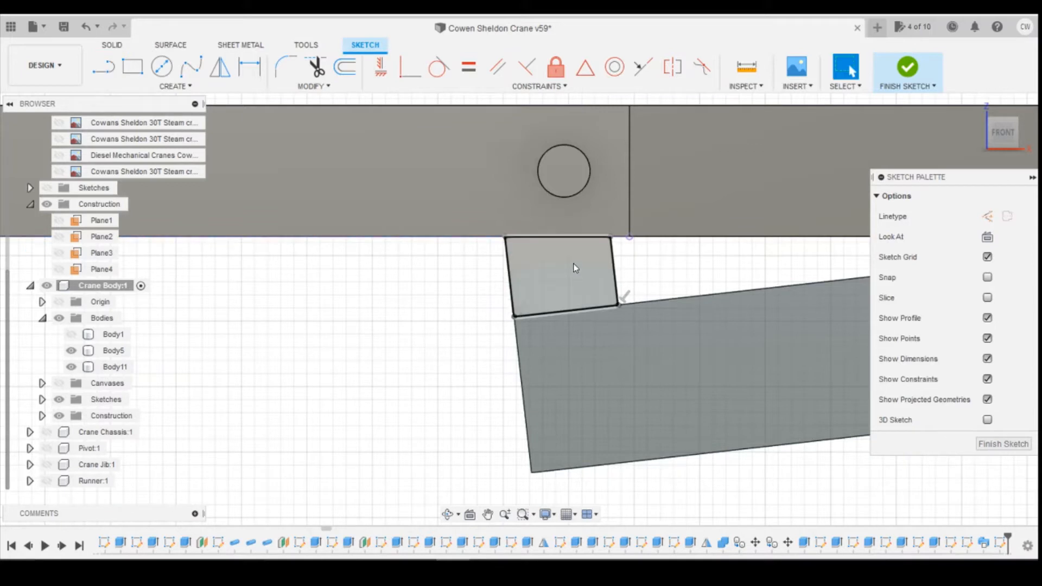
# Step: Extrude the upright's closed profile 0.90 mm underneath the long bar as a join to the arm, with Body5 hidden
pyautogui.rightClick(575, 267)
pyautogui.click(558, 334)
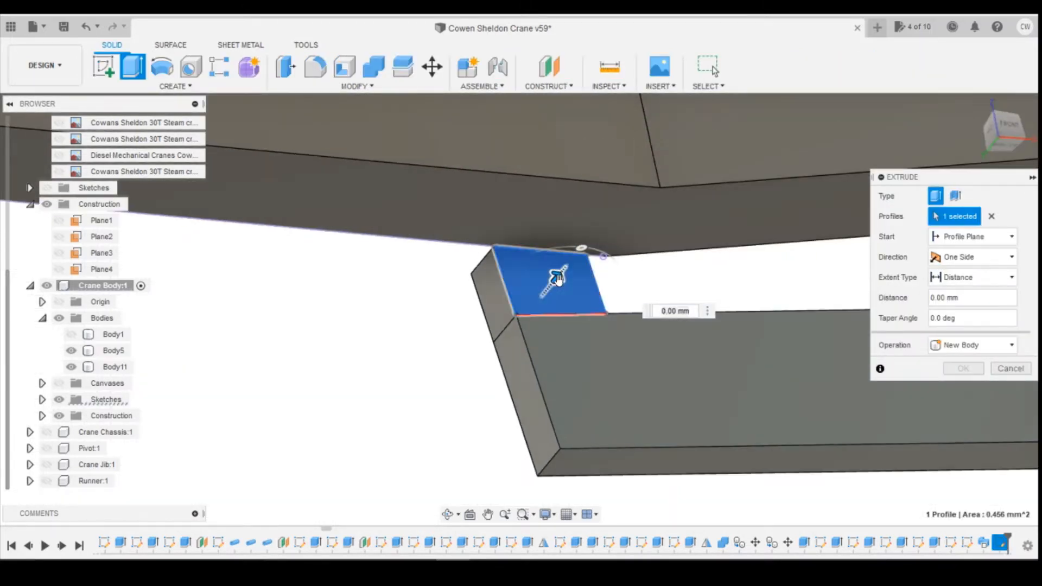
pyautogui.moveTo(556, 278); pyautogui.dragTo(608, 215)
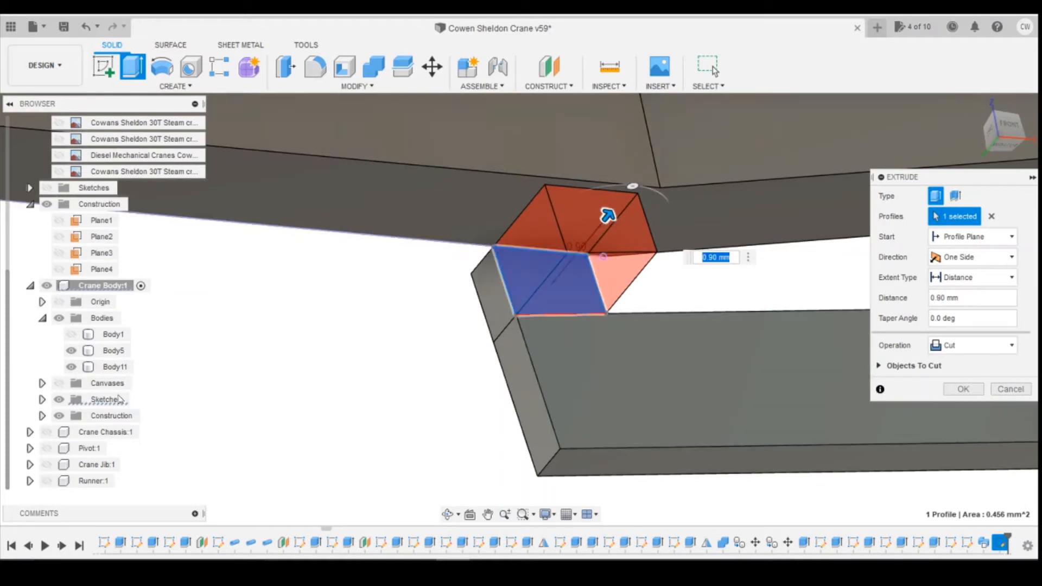
pyautogui.click(71, 351)
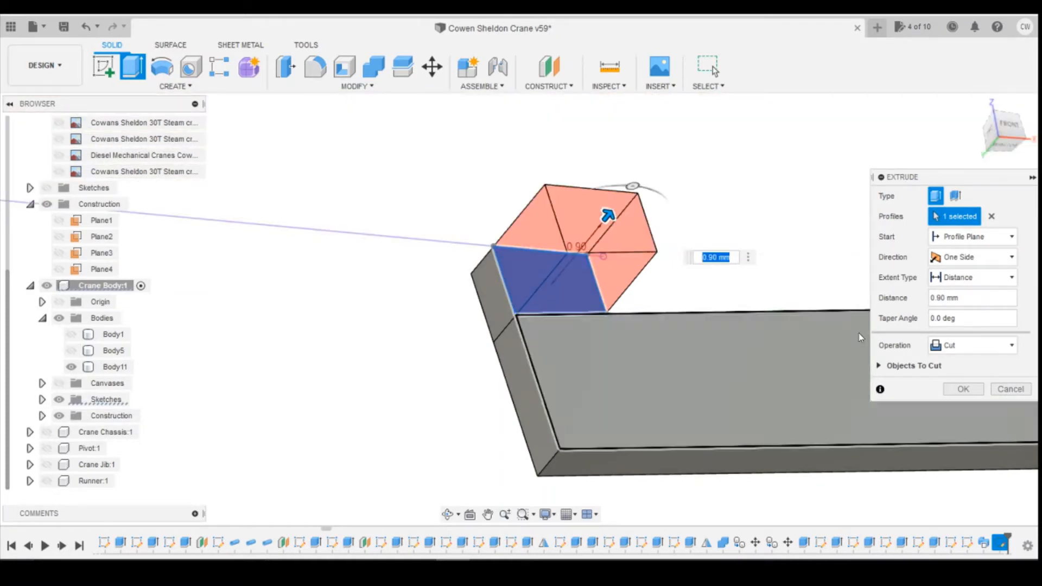
pyautogui.click(973, 350)
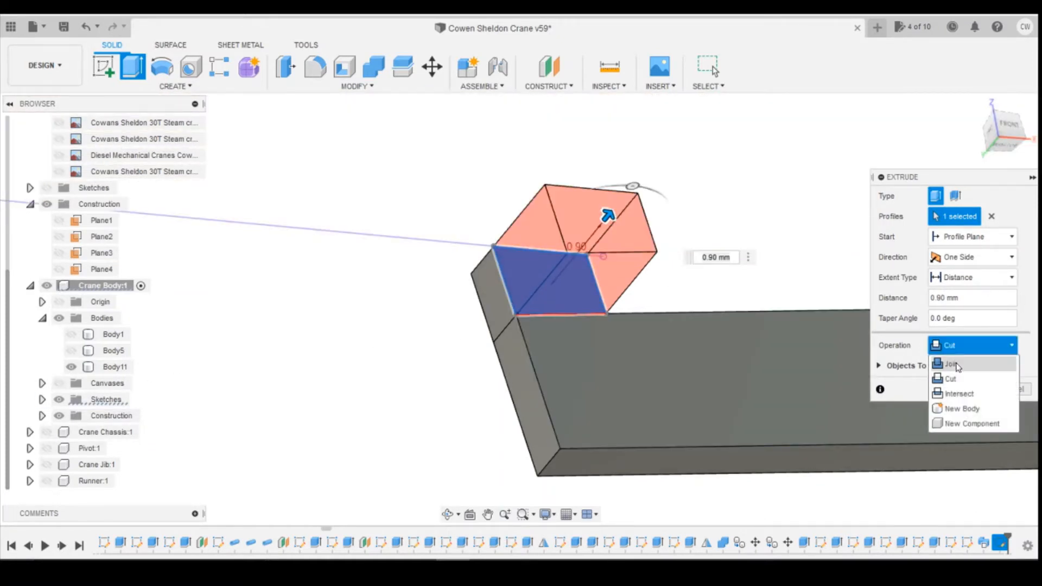
pyautogui.click(951, 364)
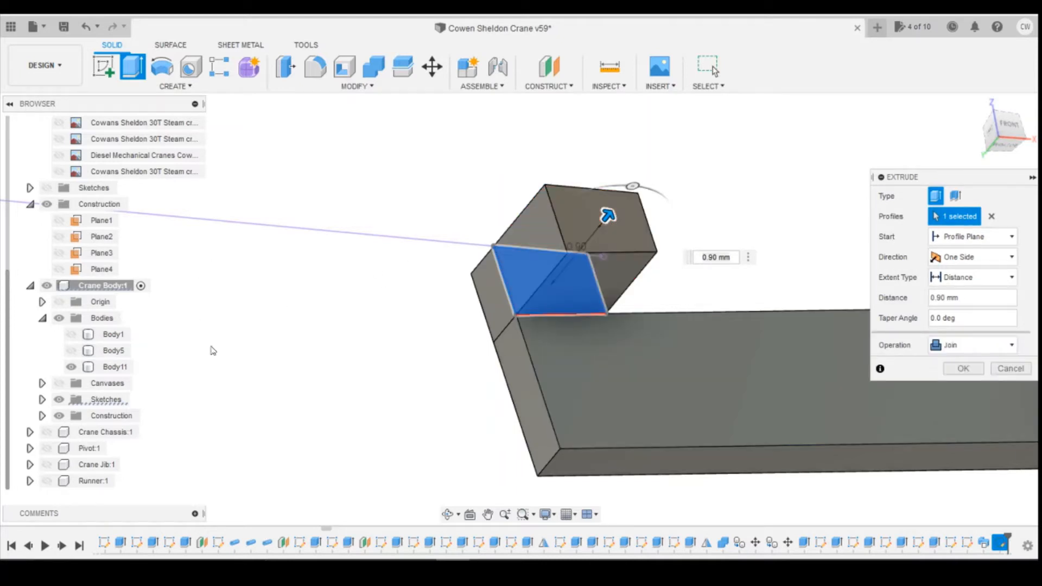
pyautogui.click(964, 368)
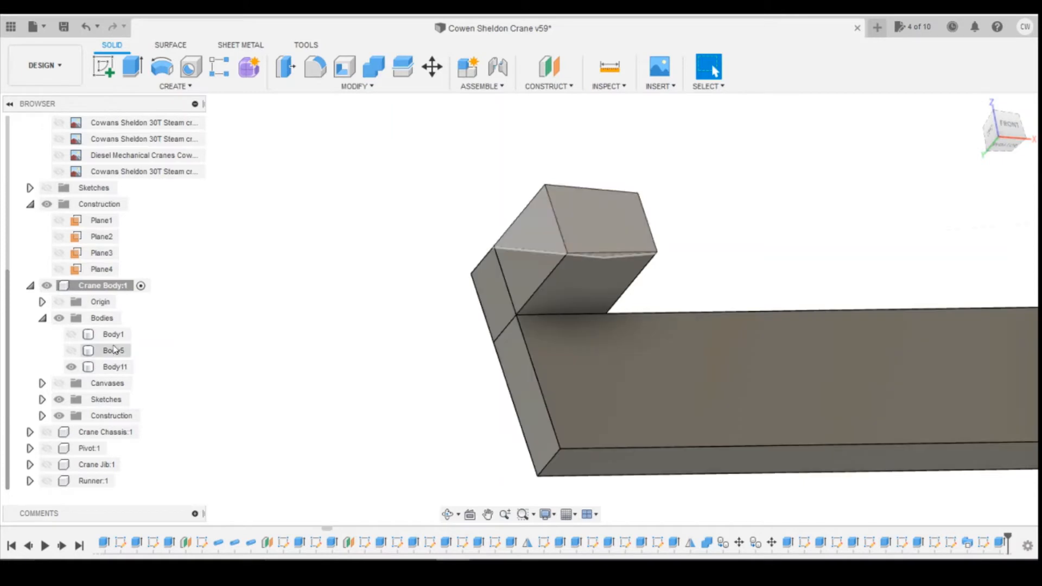
# Step: Make Body5 visible again and check the extended upright's fit beneath the bar from several sides
pyautogui.click(71, 351)
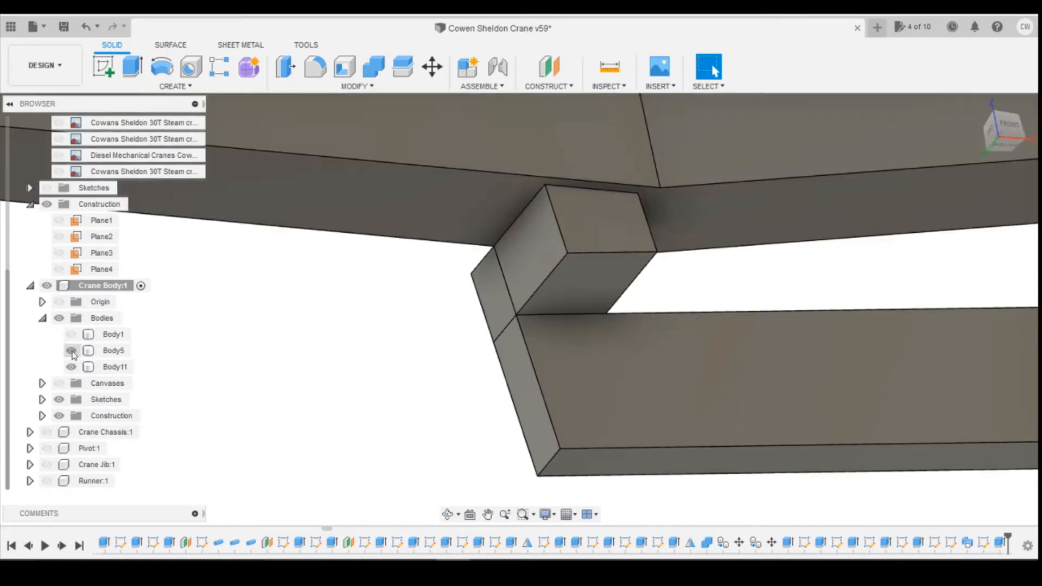
pyautogui.moveTo(991, 138); pyautogui.dragTo(1019, 139)
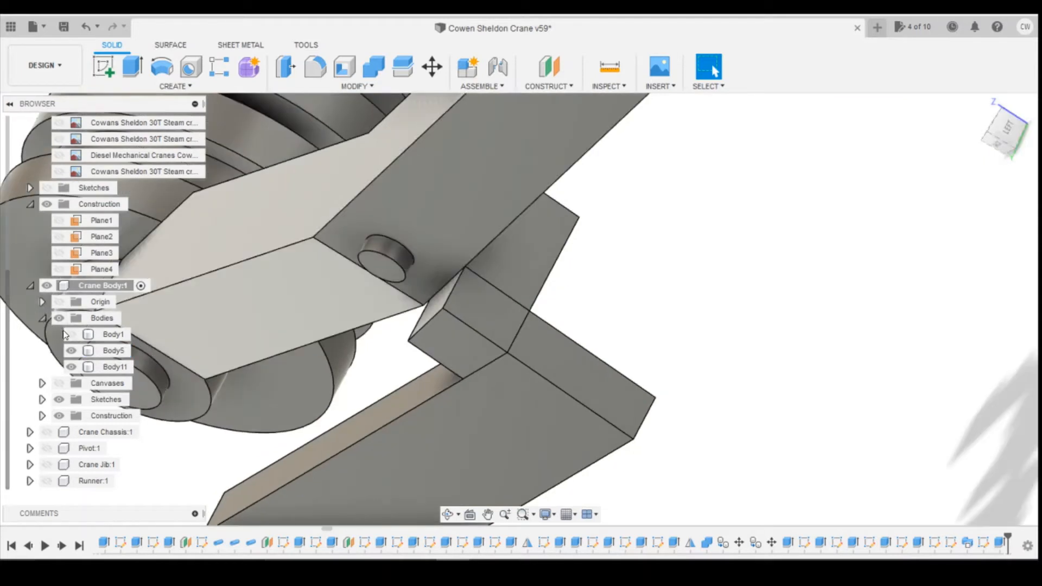
pyautogui.click(976, 108)
pyautogui.scroll(-3, 945, 116)
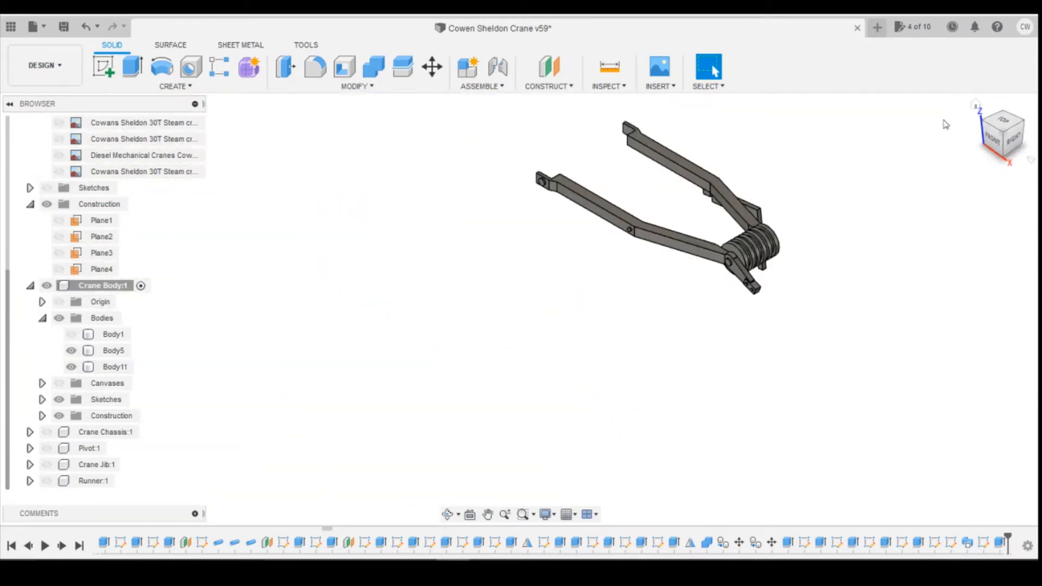
pyautogui.scroll(3, 947, 122)
pyautogui.moveTo(992, 120); pyautogui.dragTo(959, 105)
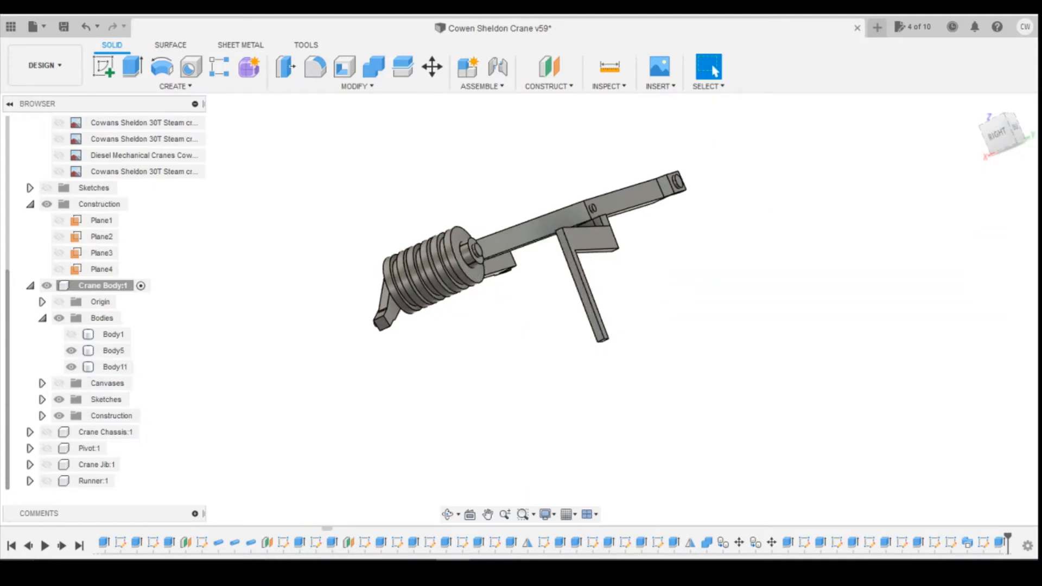
# Step: Start a new sketch on the flat side face of the bent strut arm, with Plane4 hidden again
pyautogui.click(101, 269)
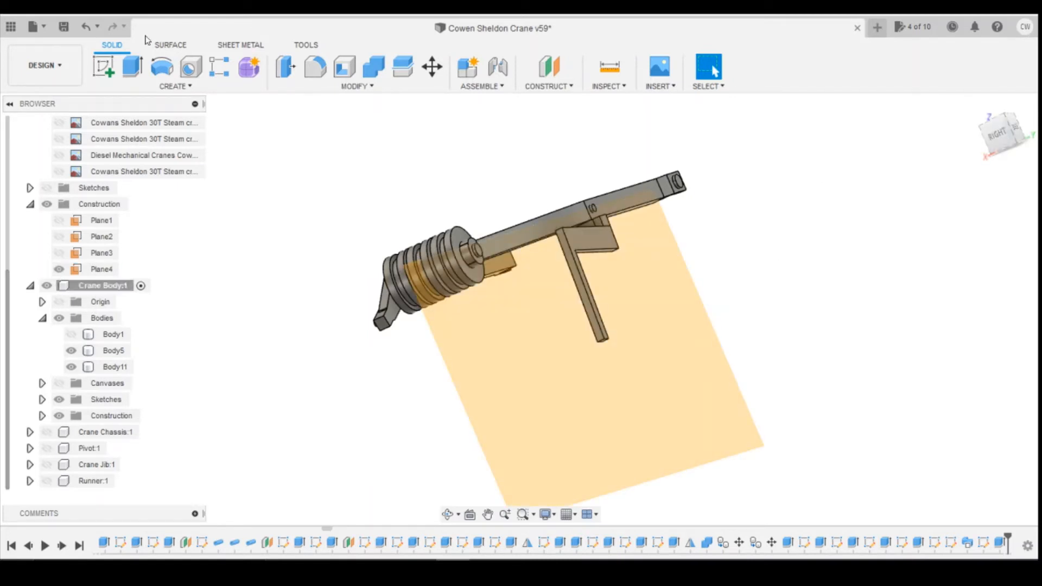
pyautogui.click(103, 67)
pyautogui.click(988, 132)
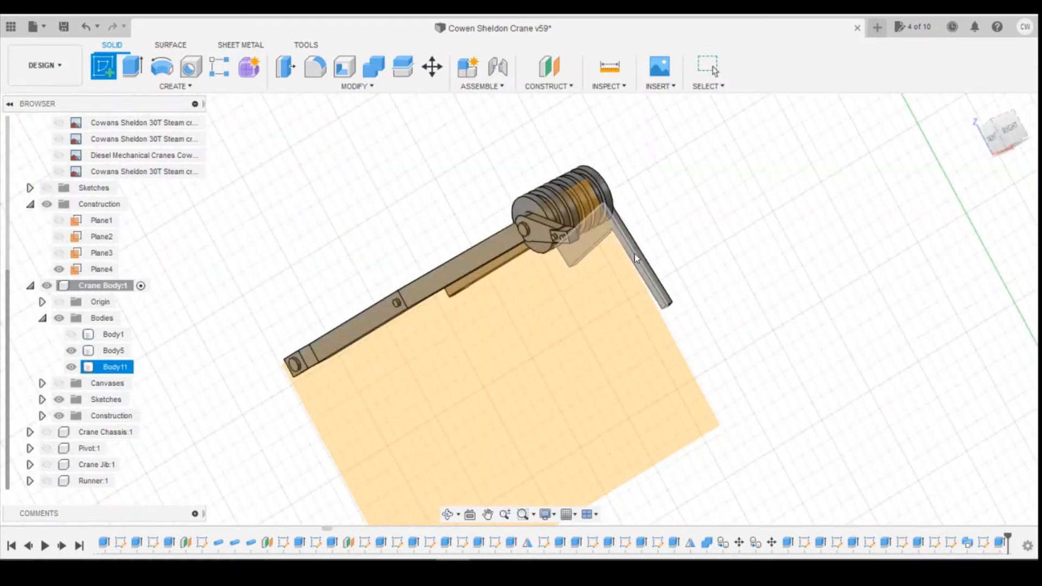
pyautogui.click(636, 257)
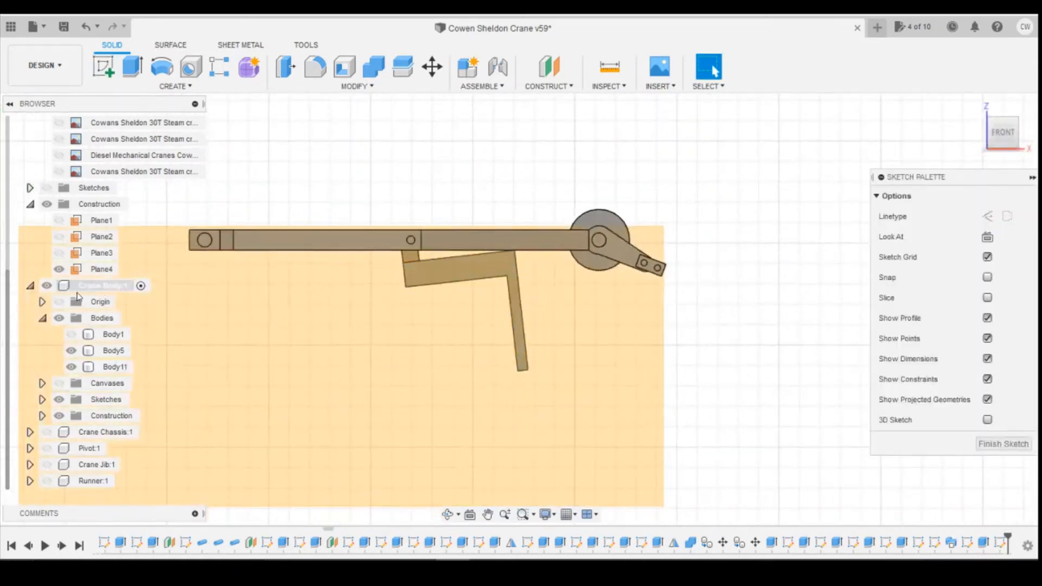
pyautogui.scroll(3, 558, 305)
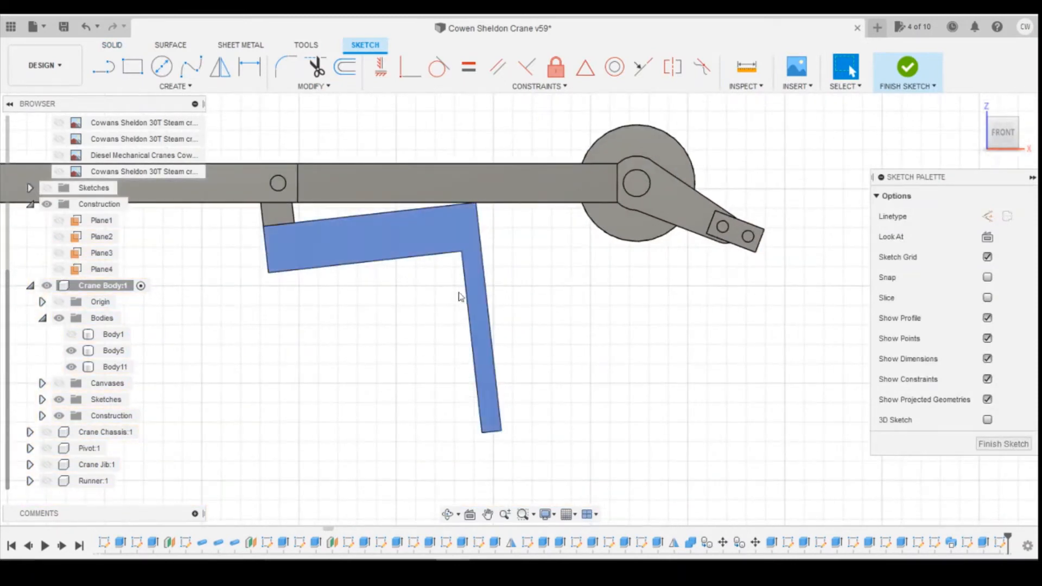
# Step: Check the crane reference photo and start a two-point rectangle at the strut arm's upper corner beneath the long bar
pyautogui.click(433, 521)
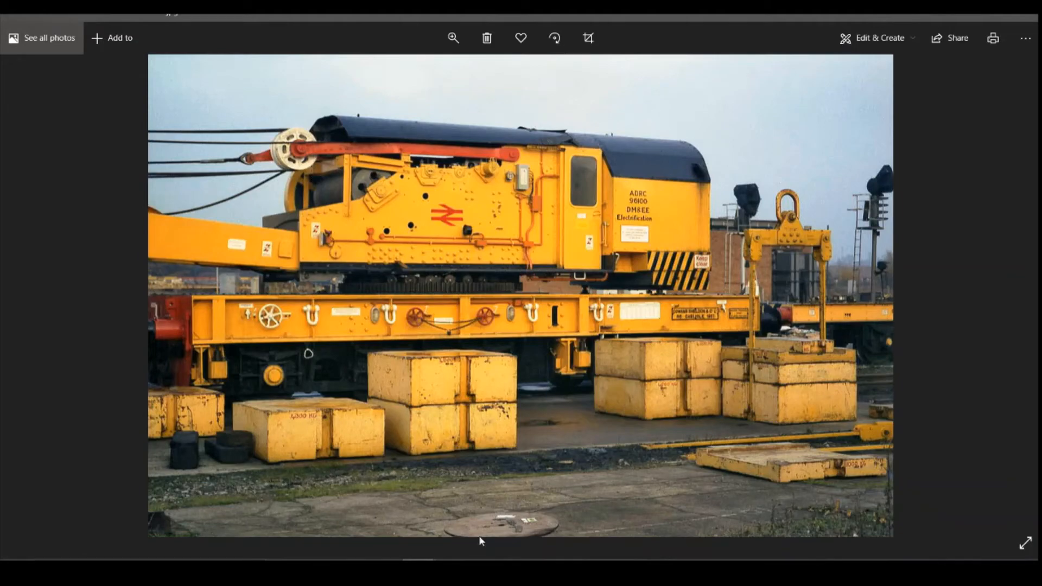
pyautogui.click(453, 570)
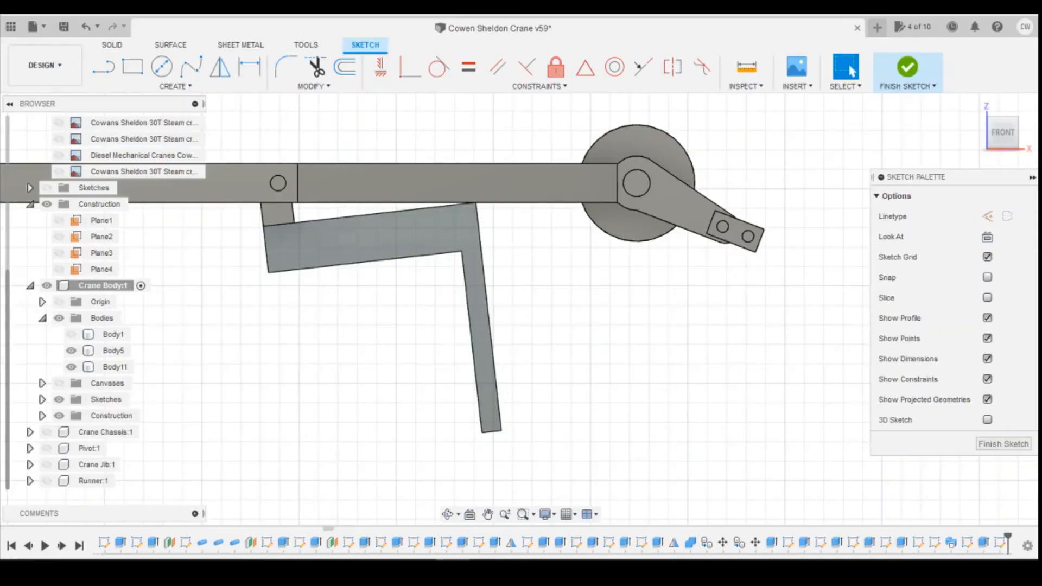
pyautogui.click(133, 80)
pyautogui.scroll(3, 475, 205)
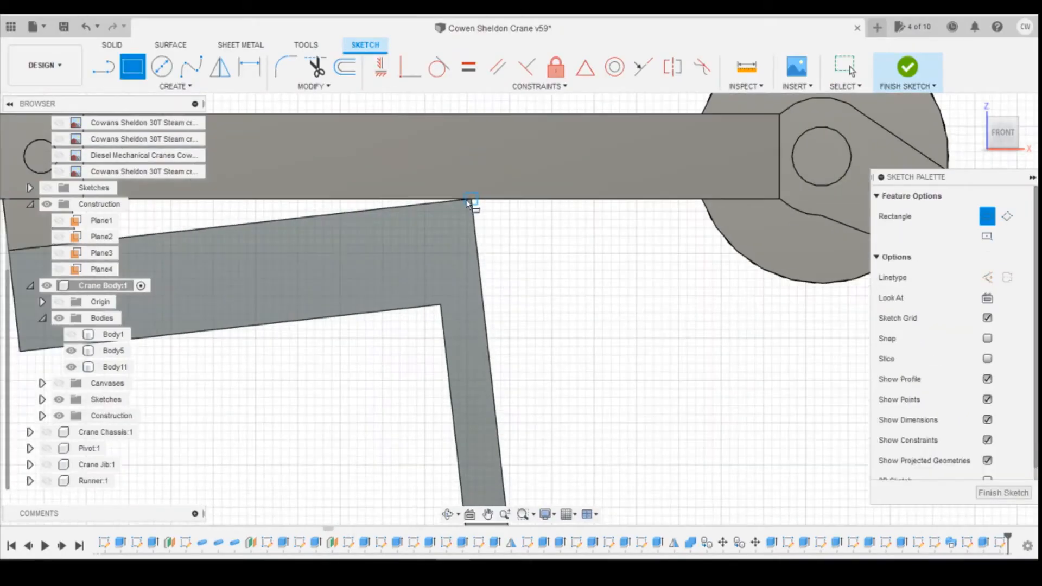
# Step: Draw a three-point rectangle at the upper corner of the L-shaped bracket, where the arm meets the leg
pyautogui.click(175, 86)
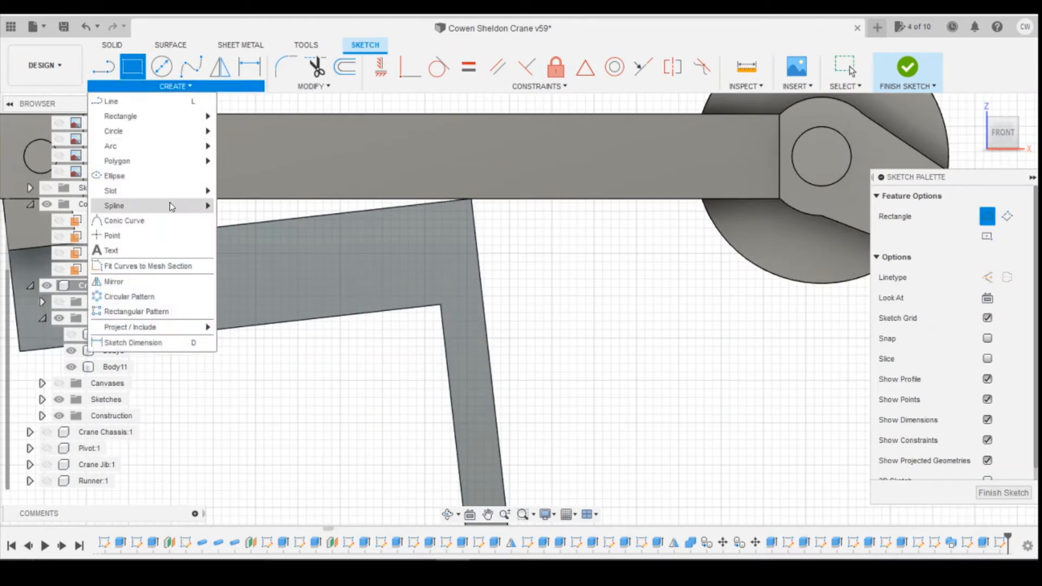
pyautogui.moveTo(173, 116)
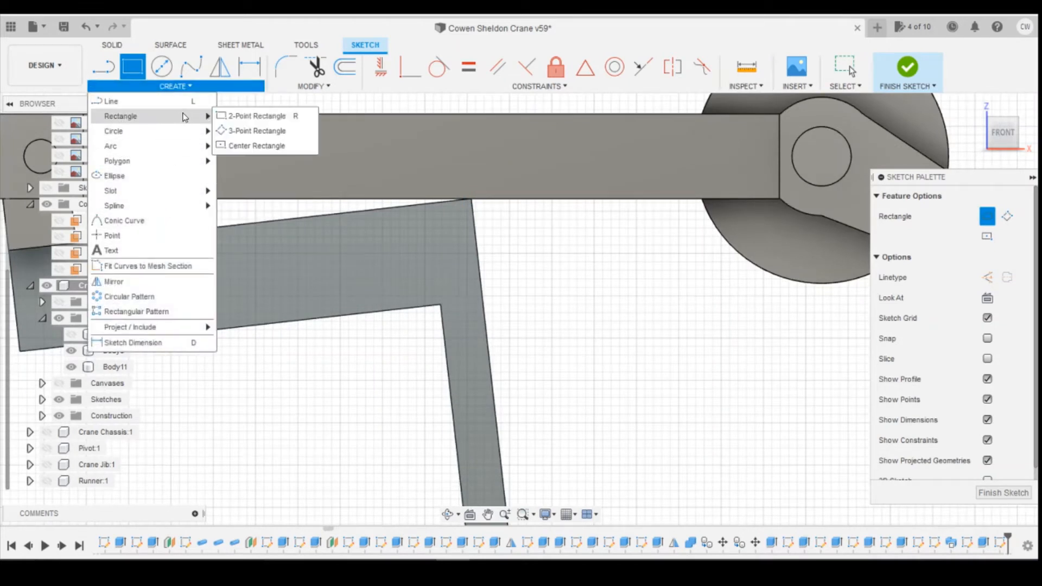
pyautogui.click(239, 130)
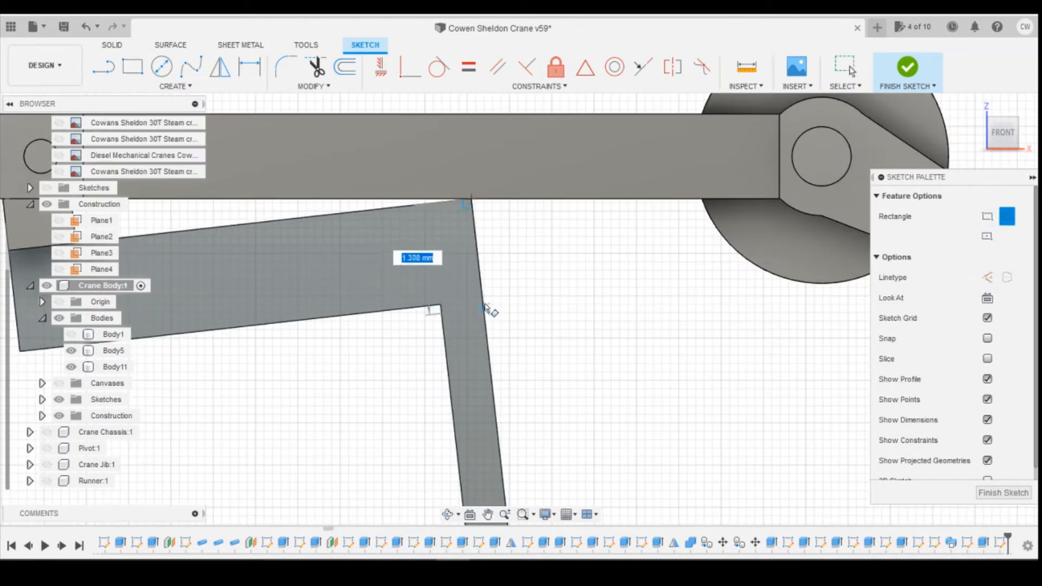
pyautogui.click(439, 305)
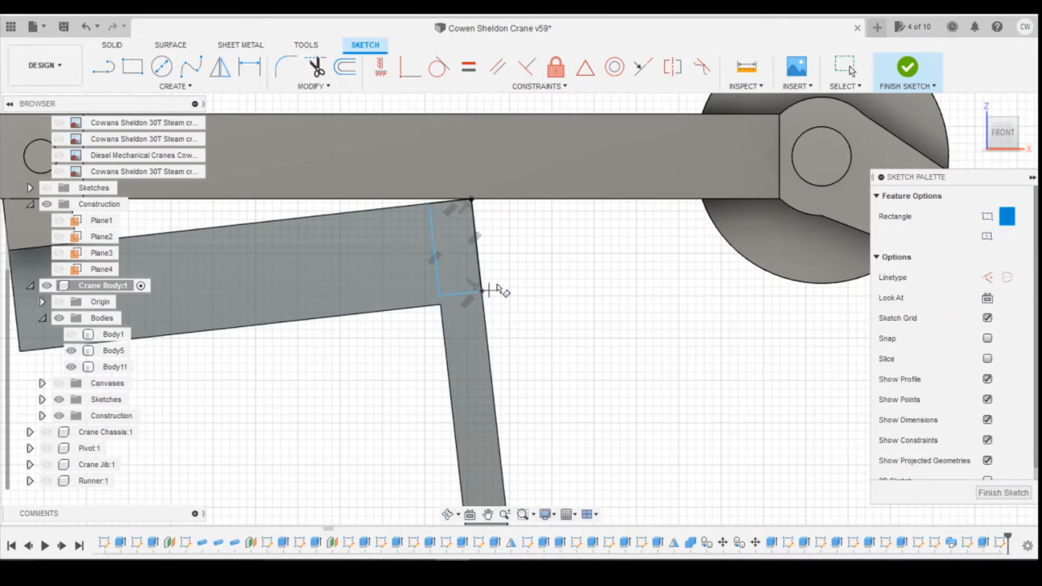
pyautogui.press('Escape')
# Step: Make the rectangle's lower free corner coincident with the bracket's inner corner
pyautogui.click(403, 78)
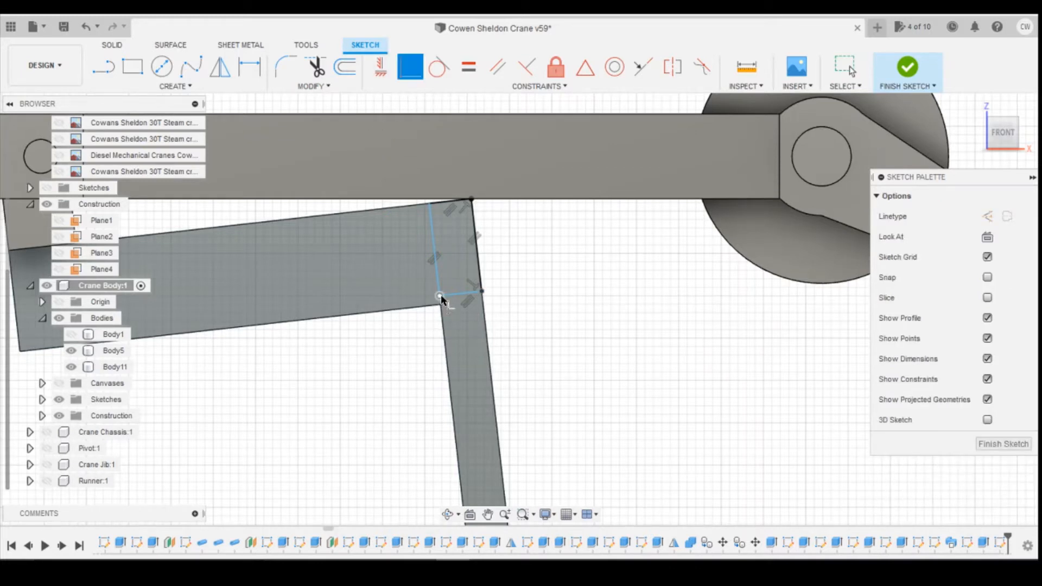
pyautogui.click(441, 297)
pyautogui.scroll(-3, 510, 328)
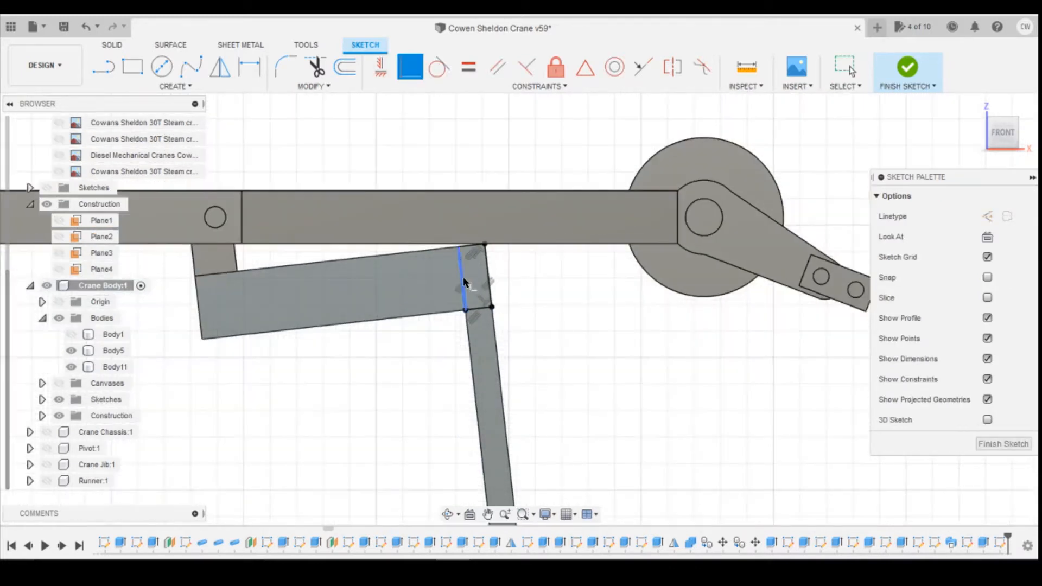
pyautogui.press('Escape')
# Step: Try to extrude the corner rectangle 5 mm with the Join operation while Body5 is visible, and undo the extrusion
pyautogui.rightClick(477, 276)
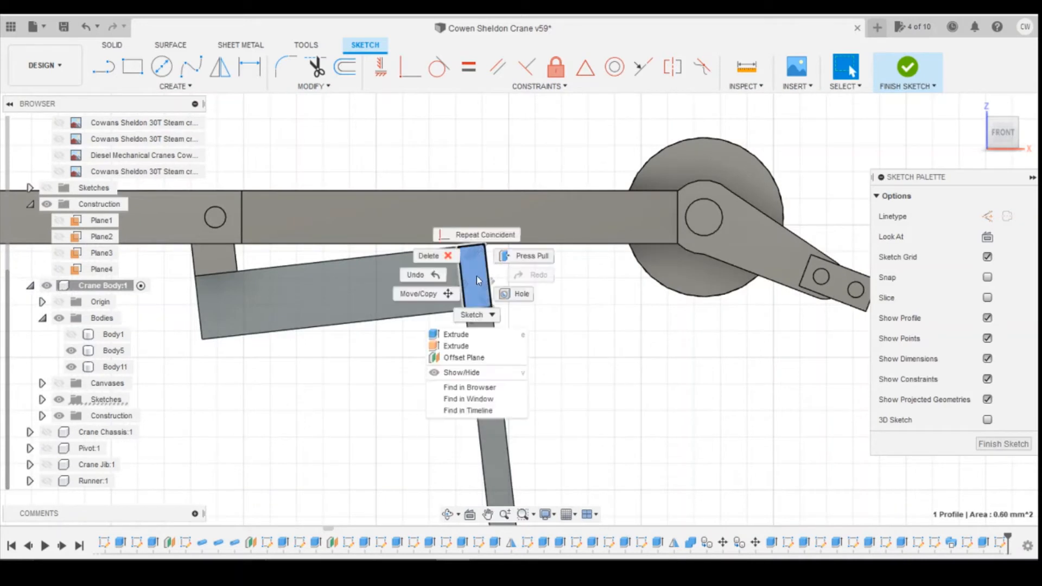
pyautogui.click(465, 335)
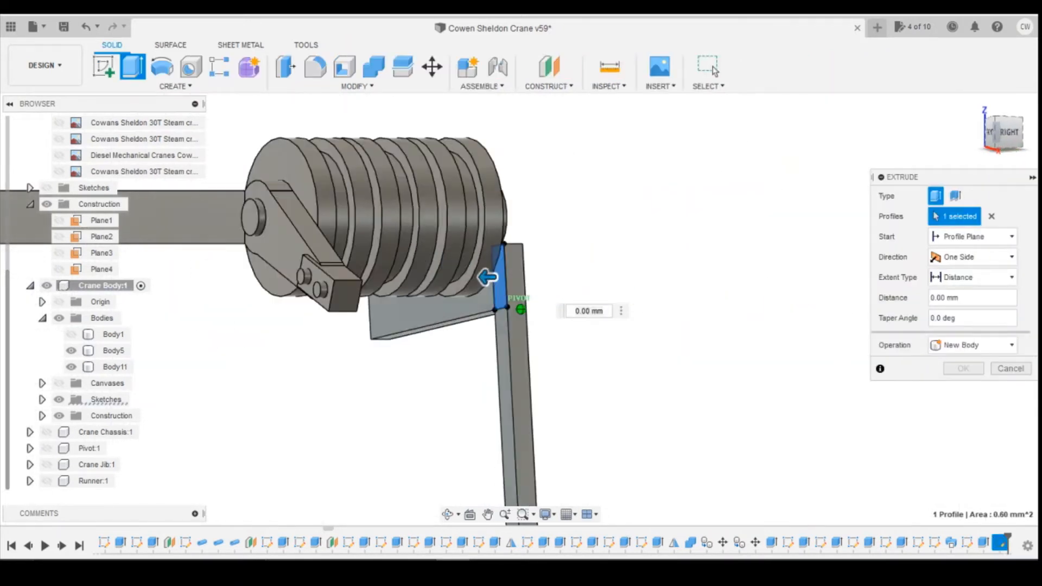
pyautogui.click(61, 270)
pyautogui.click(102, 271)
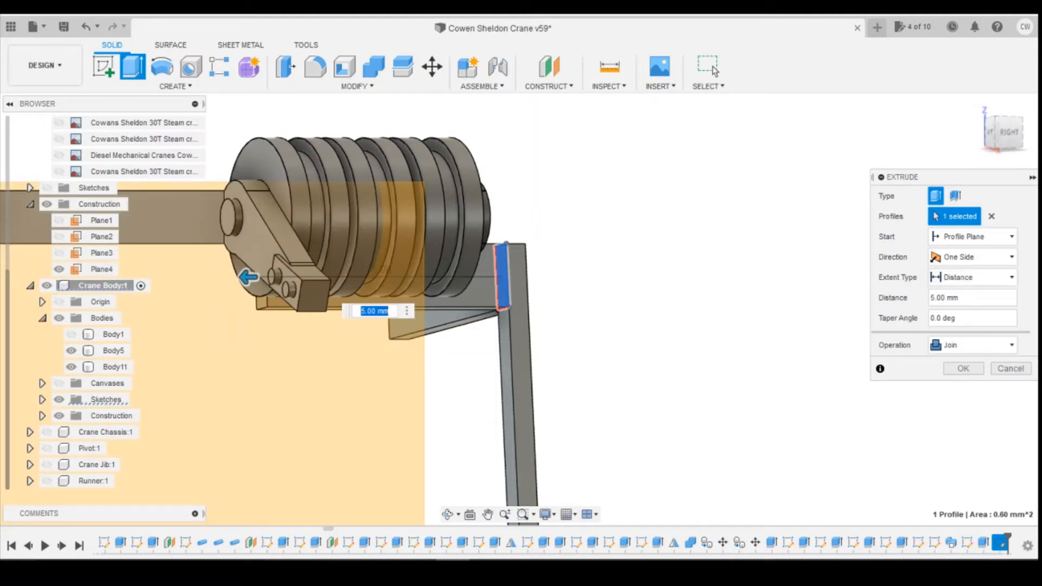
pyautogui.moveTo(1008, 142)
pyautogui.mouseDown()
pyautogui.moveTo(973, 121)
pyautogui.moveTo(988, 137)
pyautogui.mouseUp()
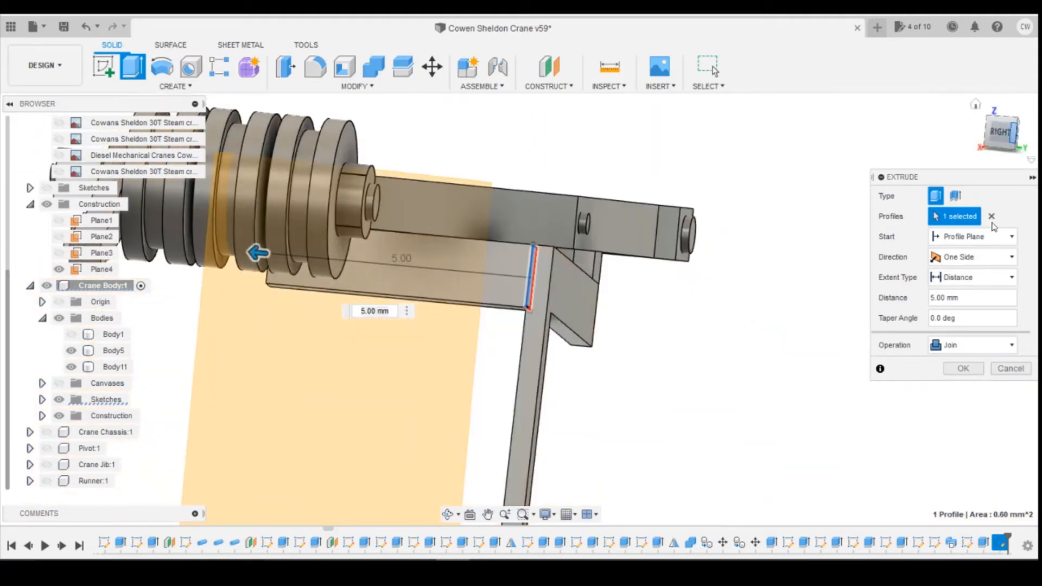
pyautogui.click(962, 369)
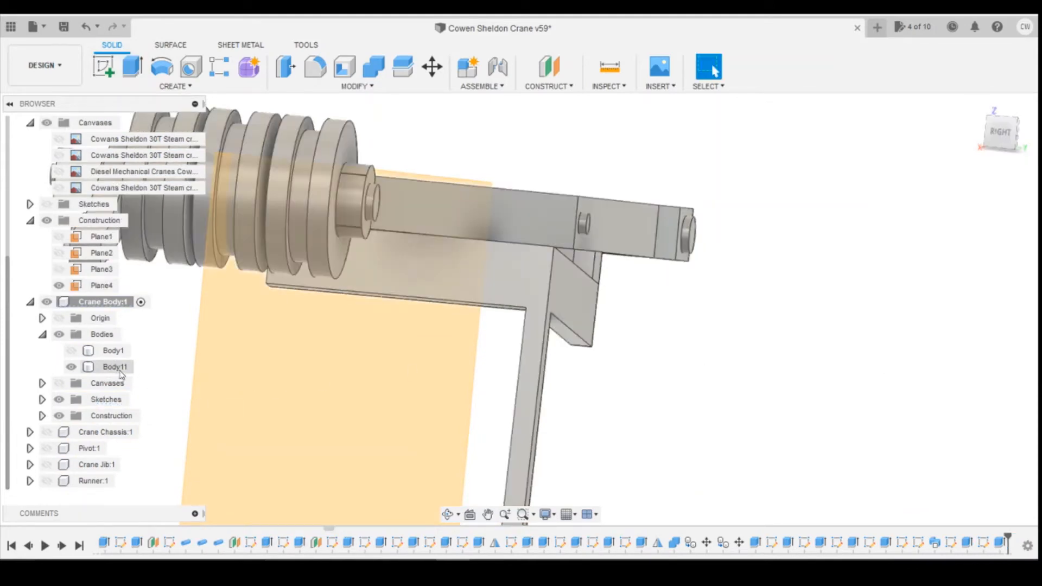
pyautogui.moveTo(998, 137)
pyautogui.mouseDown()
pyautogui.moveTo(961, 137)
pyautogui.moveTo(962, 128)
pyautogui.mouseUp()
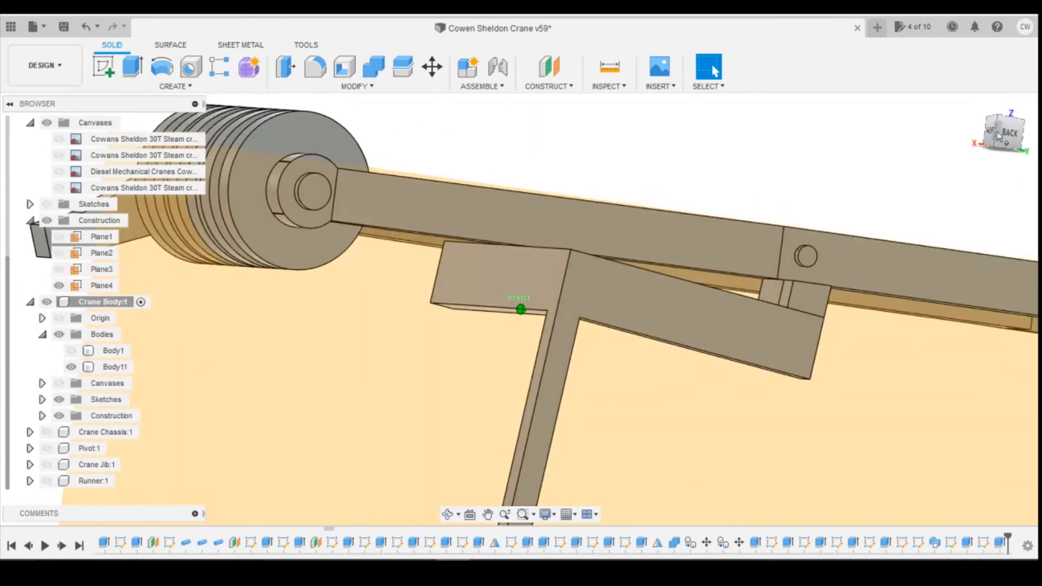
pyautogui.click(86, 28)
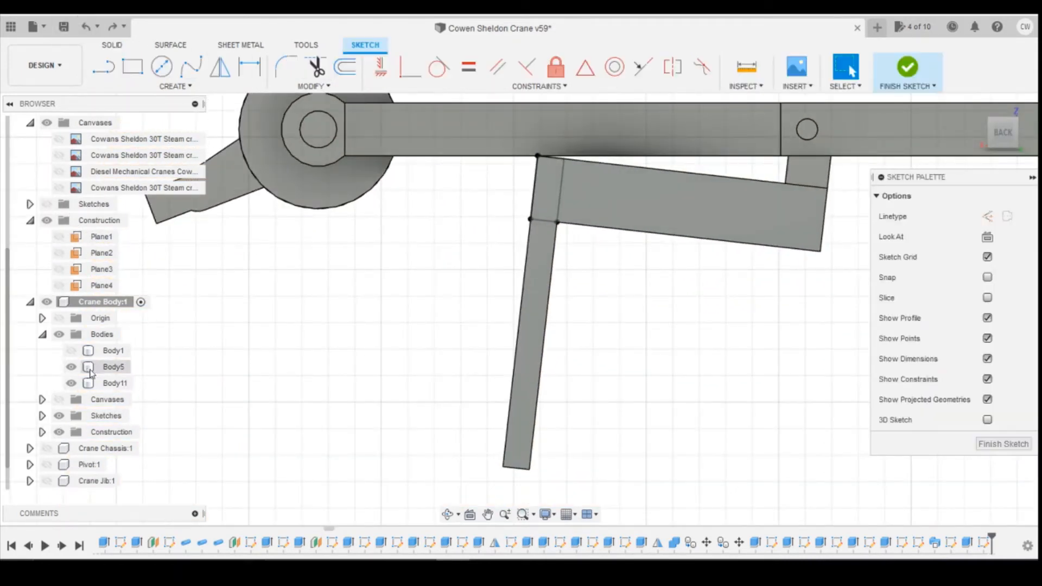
# Step: Hide Body5, finish the sketch and extrude the corner rectangle 5 mm as a new arm of the bracket
pyautogui.click(72, 369)
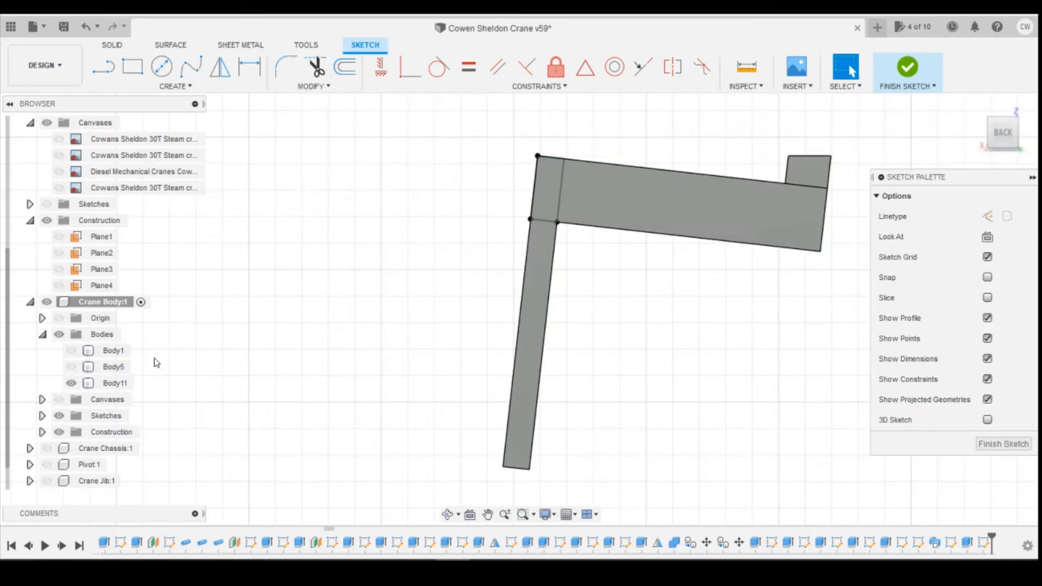
pyautogui.click(907, 68)
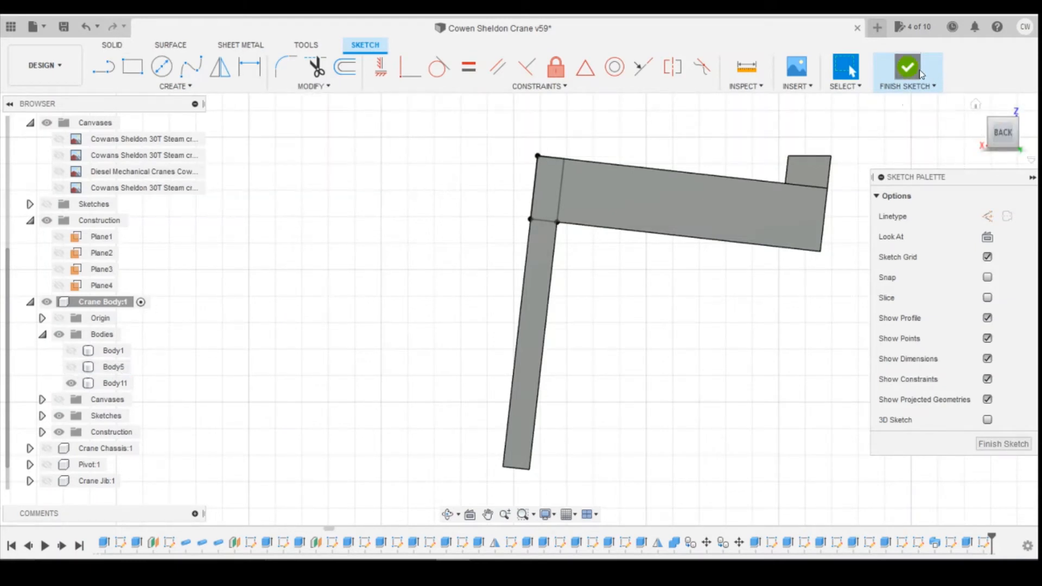
pyautogui.moveTo(1006, 134); pyautogui.dragTo(1037, 135)
pyautogui.click(502, 266)
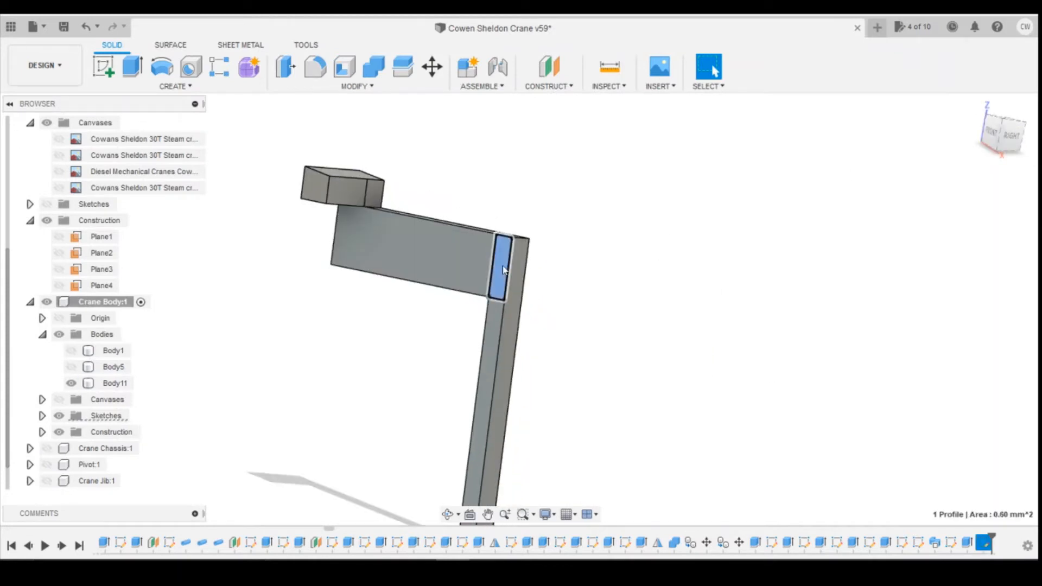
pyautogui.rightClick(502, 266)
pyautogui.click(500, 325)
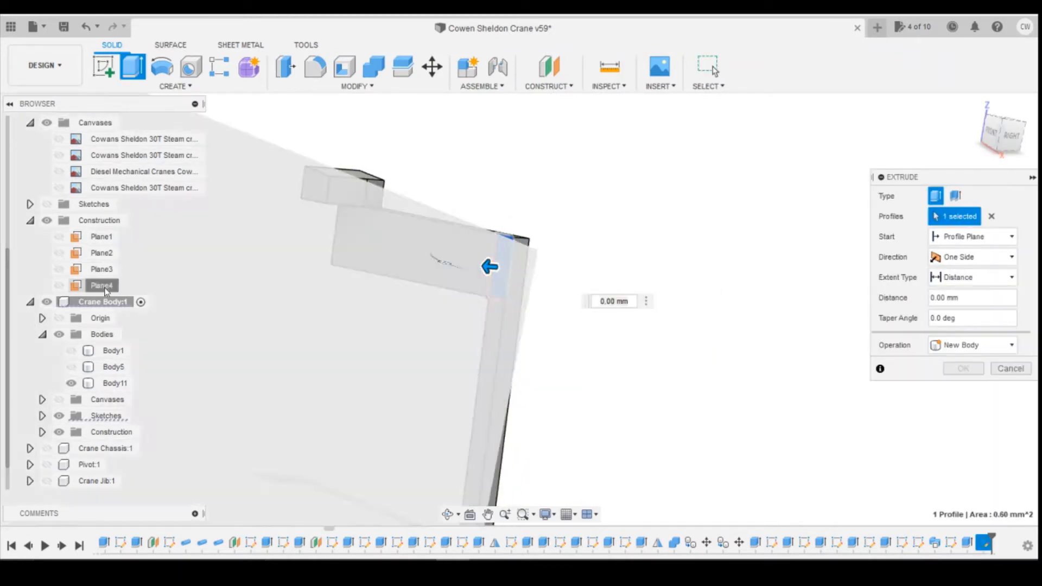
pyautogui.click(964, 370)
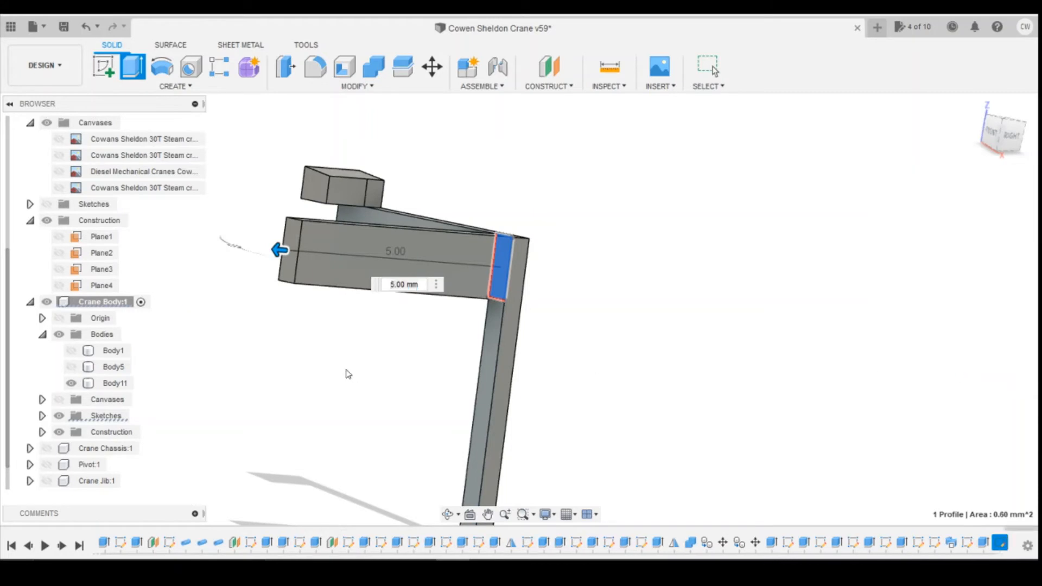
# Step: Show Body5 again and inspect the extended bracket beneath the crane's pulley arm from behind
pyautogui.click(71, 367)
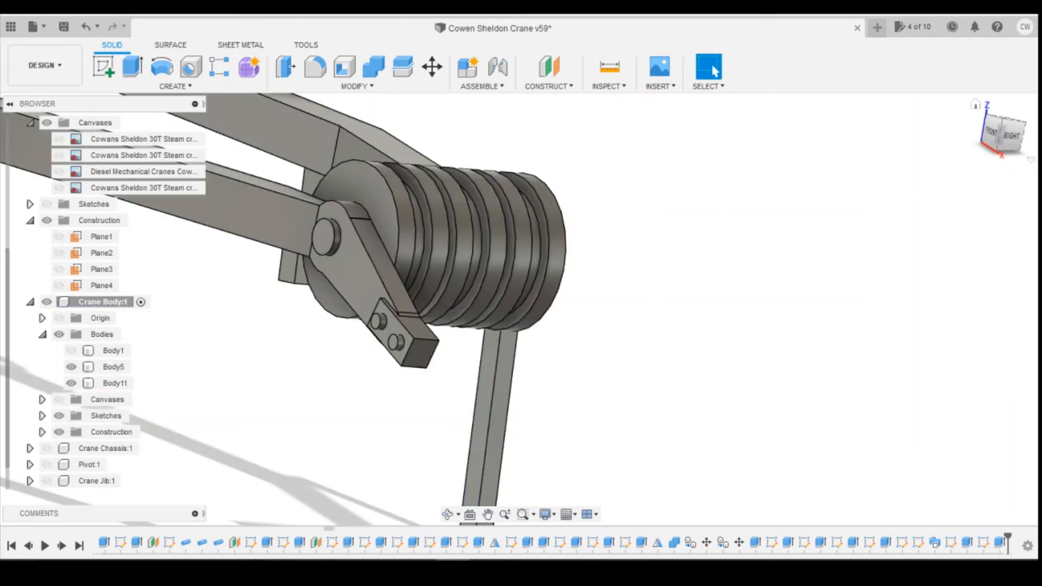
pyautogui.moveTo(1008, 149)
pyautogui.mouseDown()
pyautogui.moveTo(969, 127)
pyautogui.moveTo(936, 157)
pyautogui.moveTo(899, 146)
pyautogui.moveTo(910, 131)
pyautogui.moveTo(852, 143)
pyautogui.mouseUp()
pyautogui.moveTo(282, 401)
pyautogui.mouseDown()
pyautogui.moveTo(358, 375)
pyautogui.moveTo(467, 428)
pyautogui.moveTo(394, 457)
pyautogui.mouseUp()
pyautogui.scroll(-4, 395, 451)
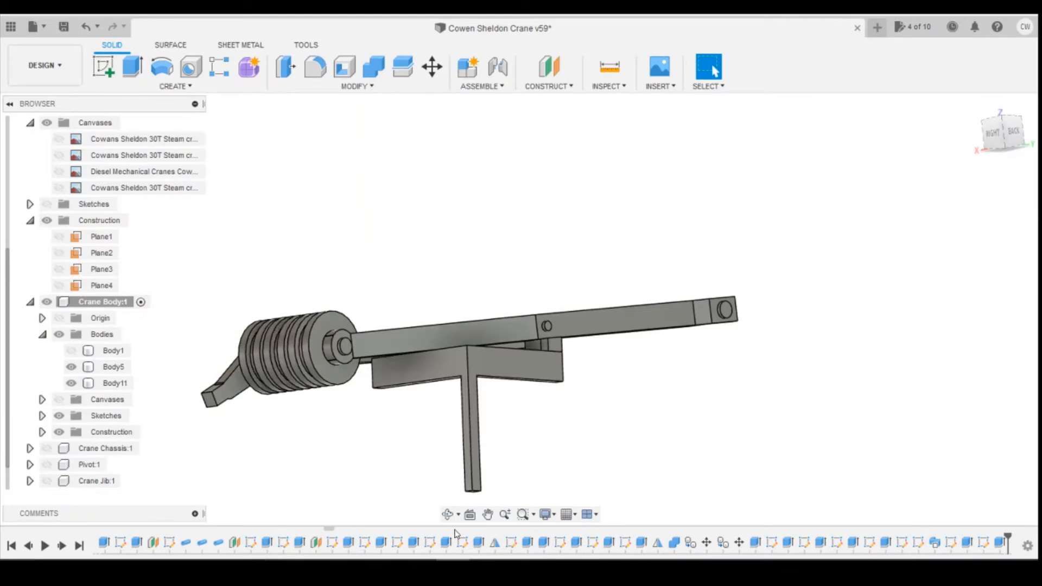
# Step: Switch to the photo viewer to examine the bracket area on the crane's reference photo, and return to the model
pyautogui.moveTo(419, 570)
pyautogui.click(456, 535)
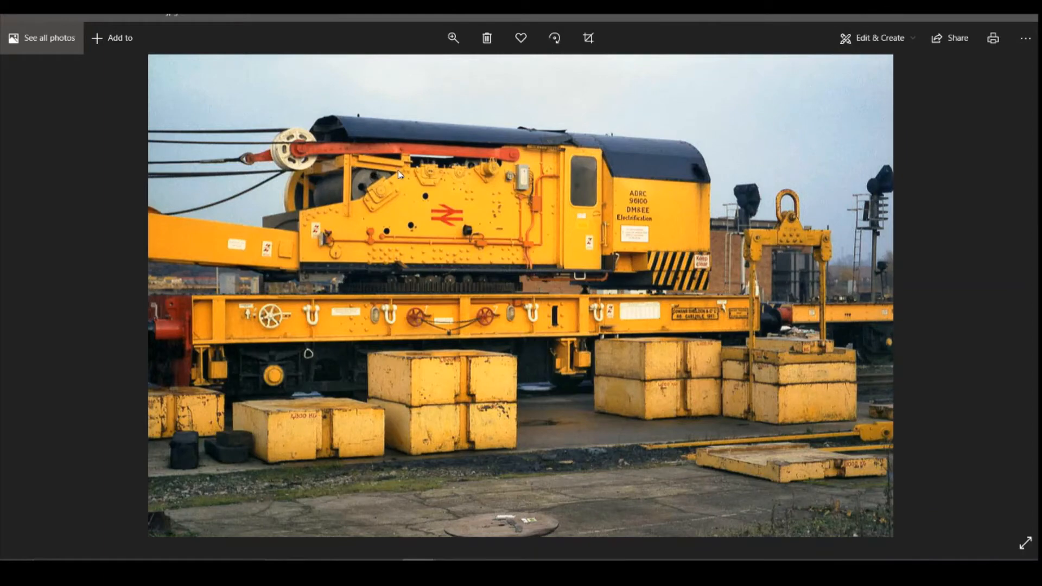
pyautogui.click(469, 560)
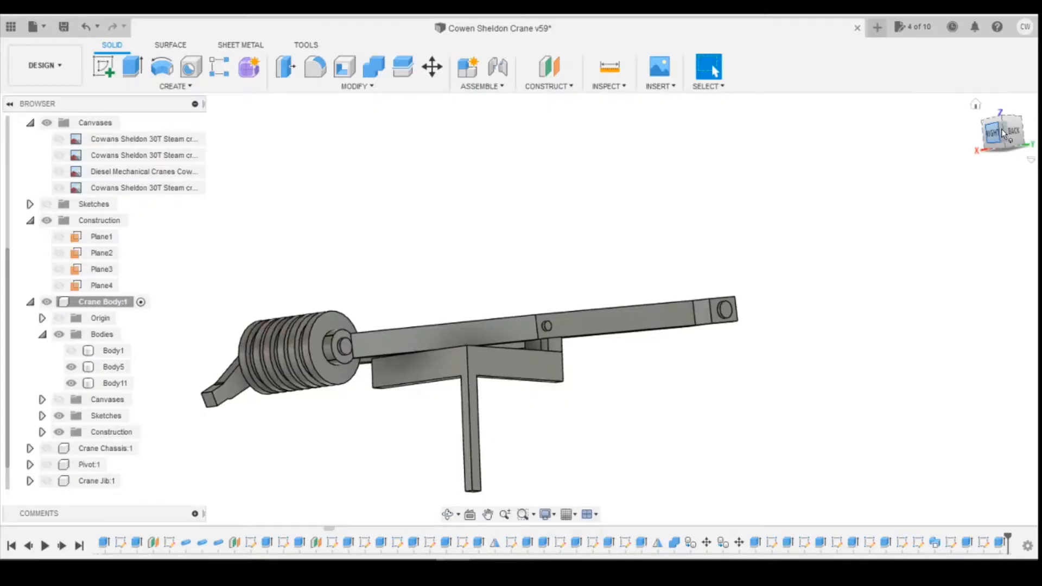
# Step: Start a sketch on the bracket's outer L-shaped face and draw a shallow three-point rectangle along the arm's upper edge
pyautogui.click(103, 66)
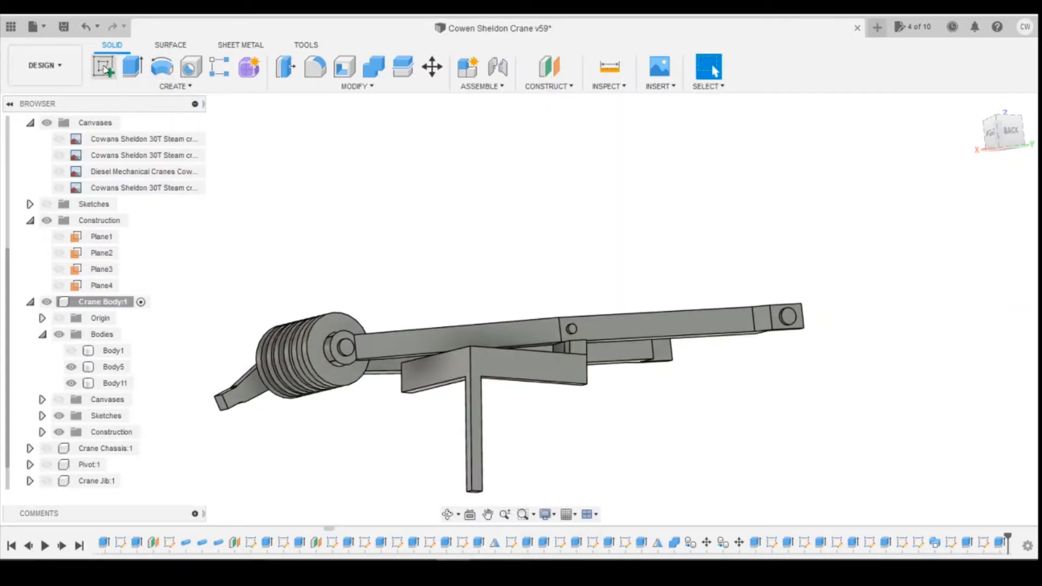
pyautogui.click(532, 375)
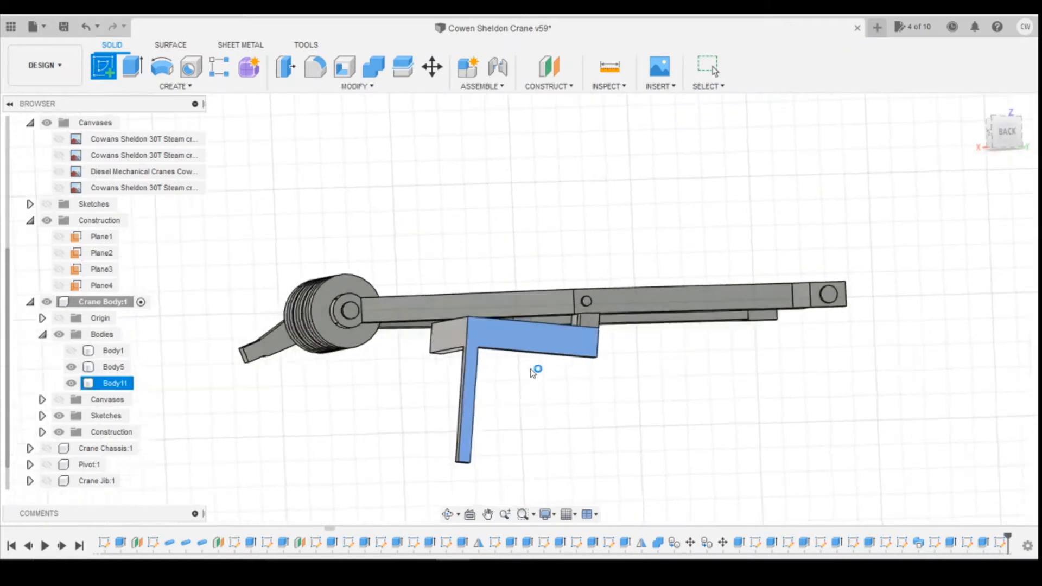
pyautogui.click(133, 66)
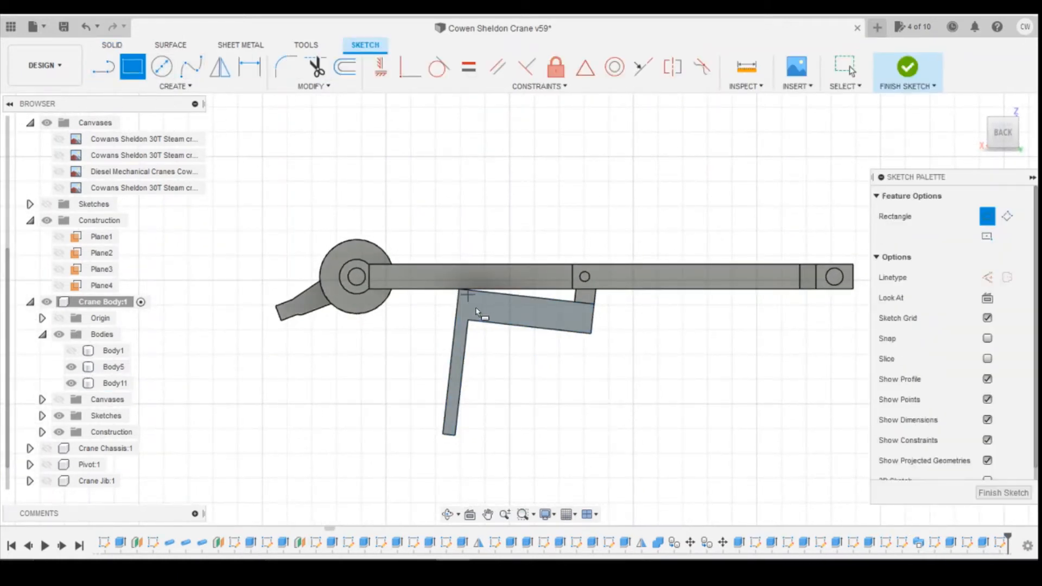
pyautogui.click(175, 86)
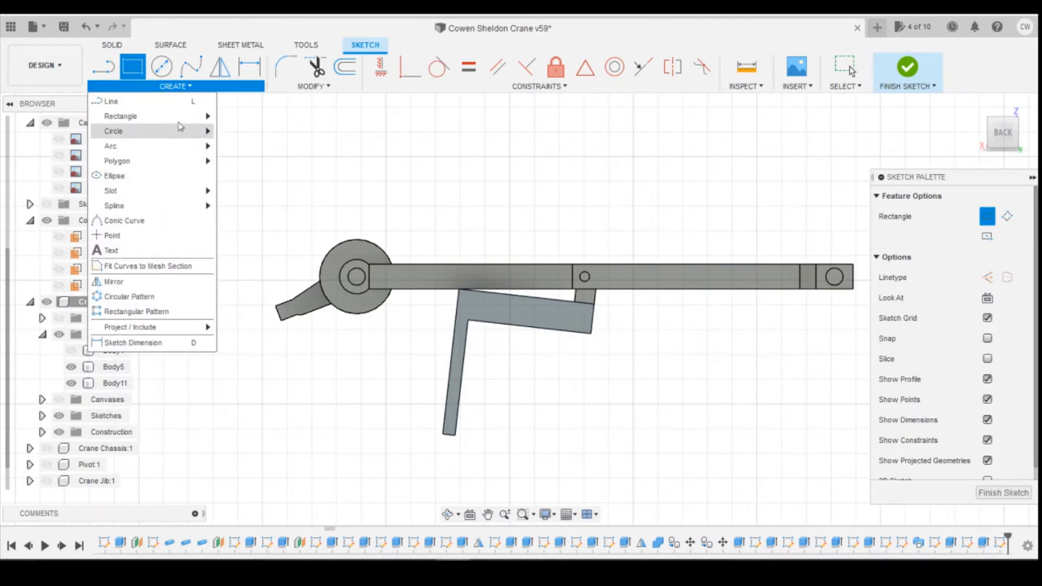
pyautogui.moveTo(195, 117)
pyautogui.click(239, 131)
pyautogui.scroll(8, 506, 298)
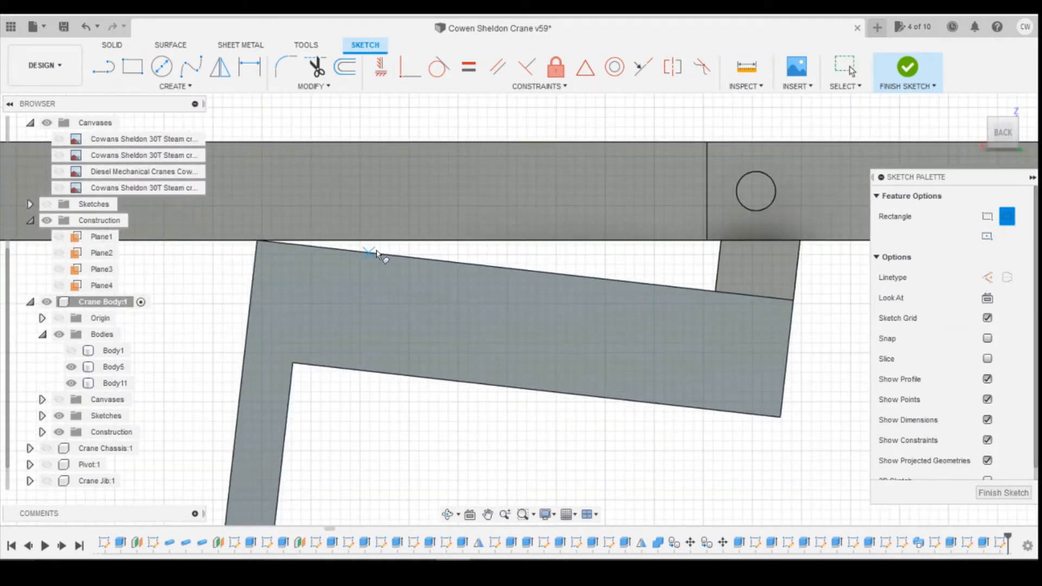
pyautogui.click(652, 284)
pyautogui.click(627, 333)
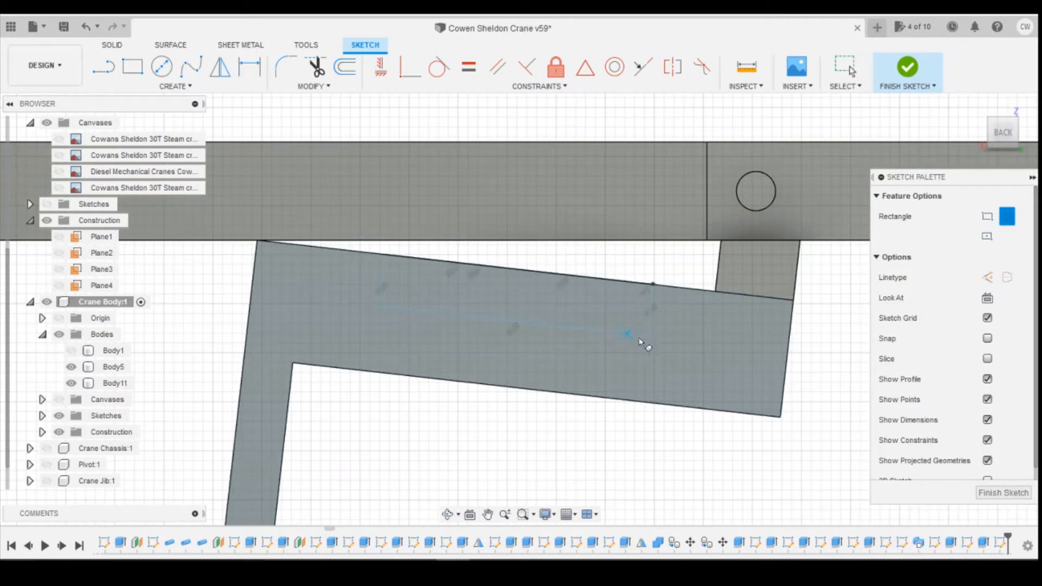
# Step: Compare the rectangle's placement on the bracket arm with the crane's reference photo
pyautogui.press('d')
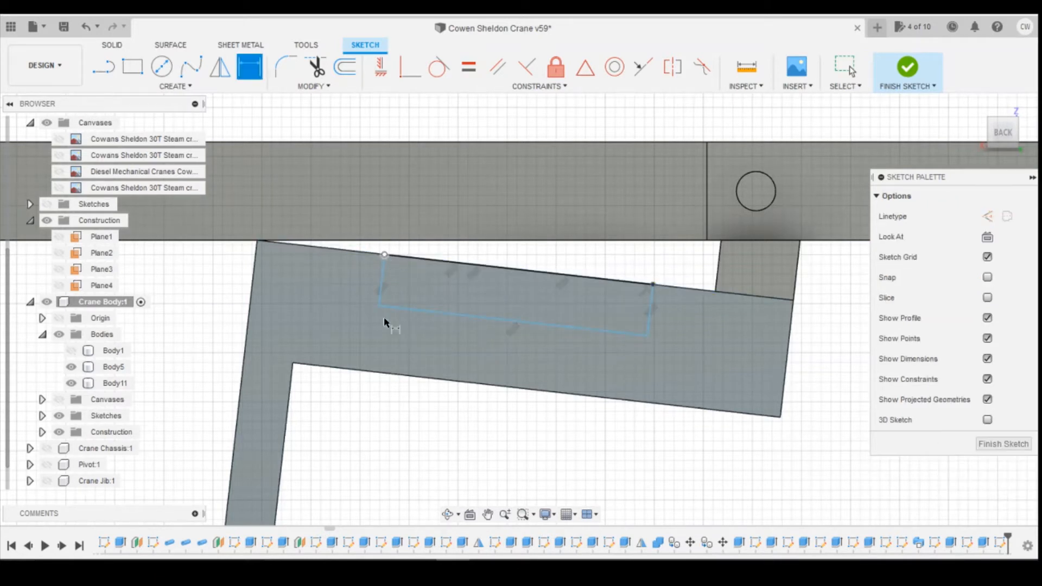
pyautogui.click(415, 521)
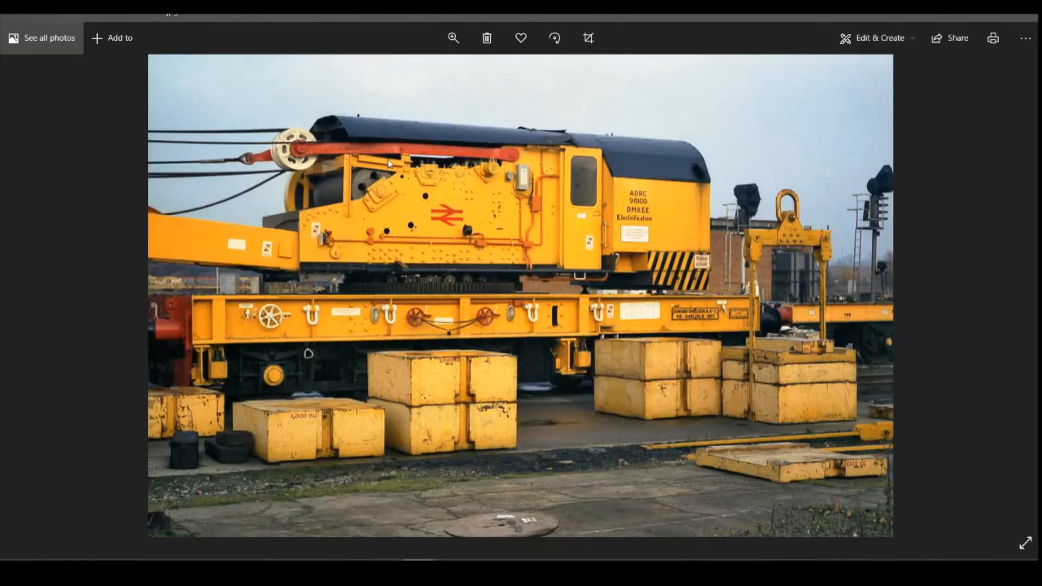
pyautogui.hotkey('alt', 'Tab')
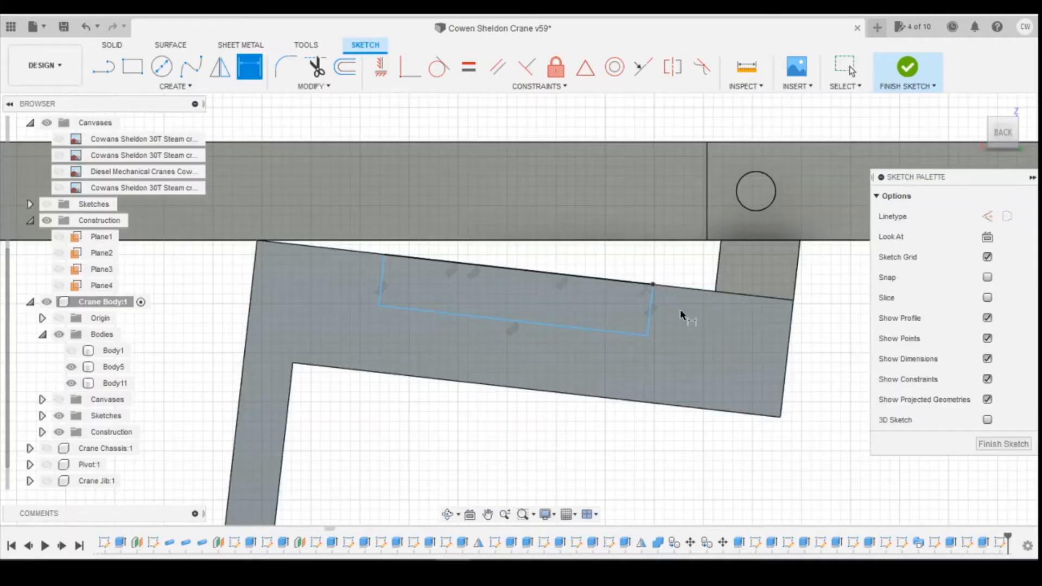
# Step: Try to dimension and constrain the rectangle's upper corner against the arm's upper end corner, and undo the constraint
pyautogui.click(653, 286)
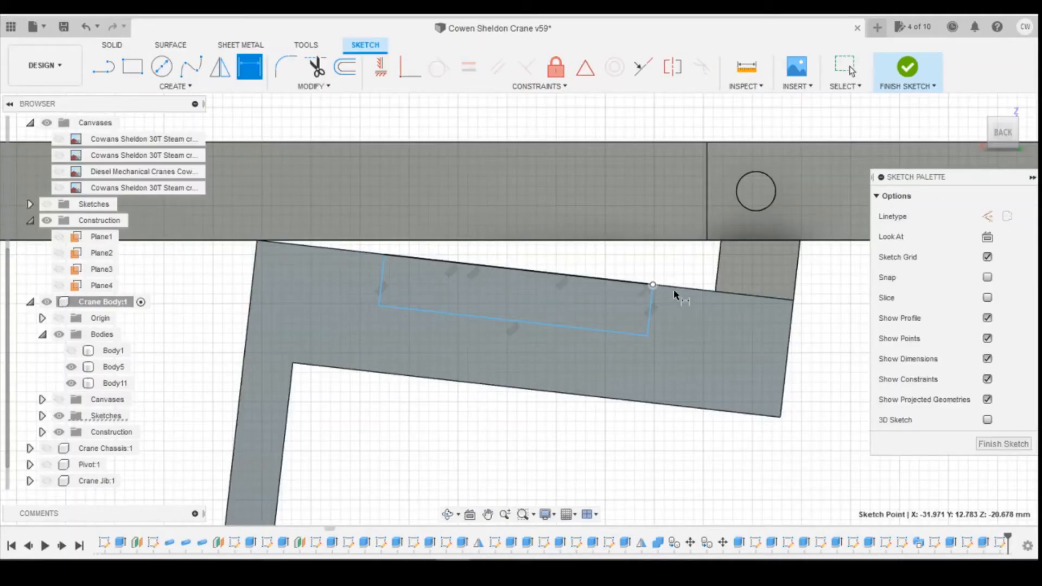
pyautogui.click(792, 300)
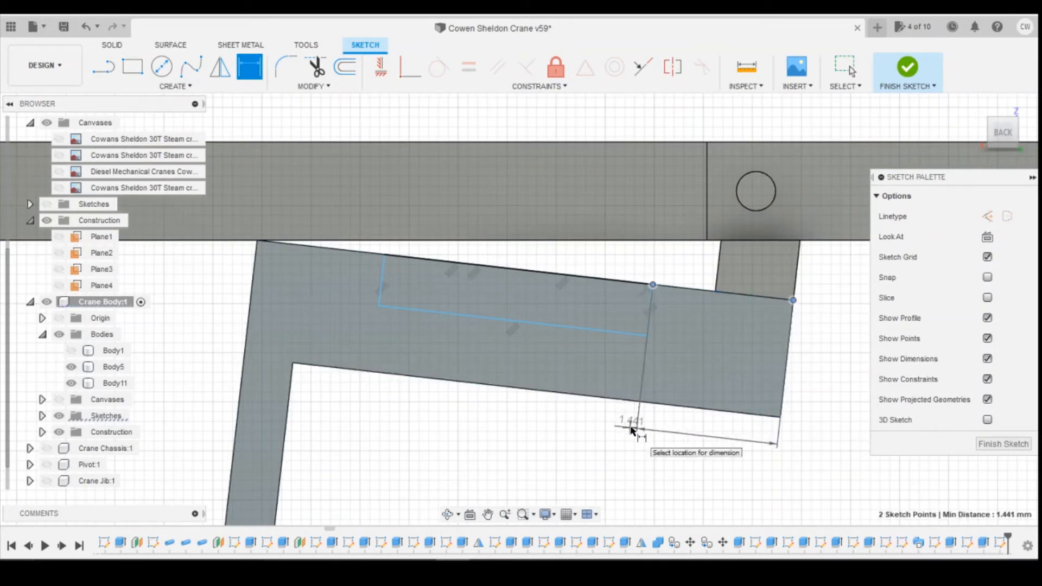
pyautogui.press('Escape')
pyautogui.click(410, 67)
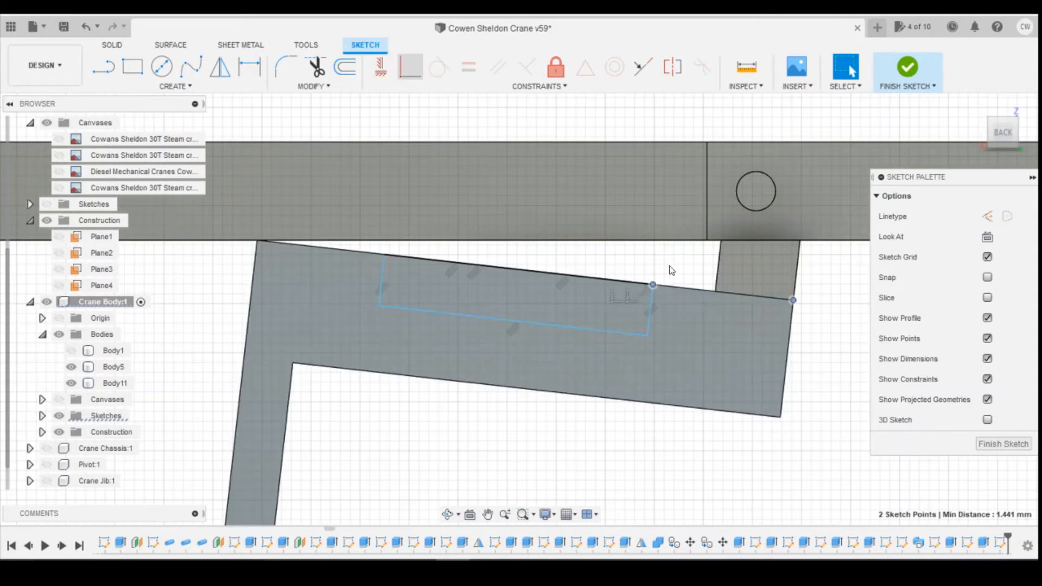
pyautogui.click(87, 33)
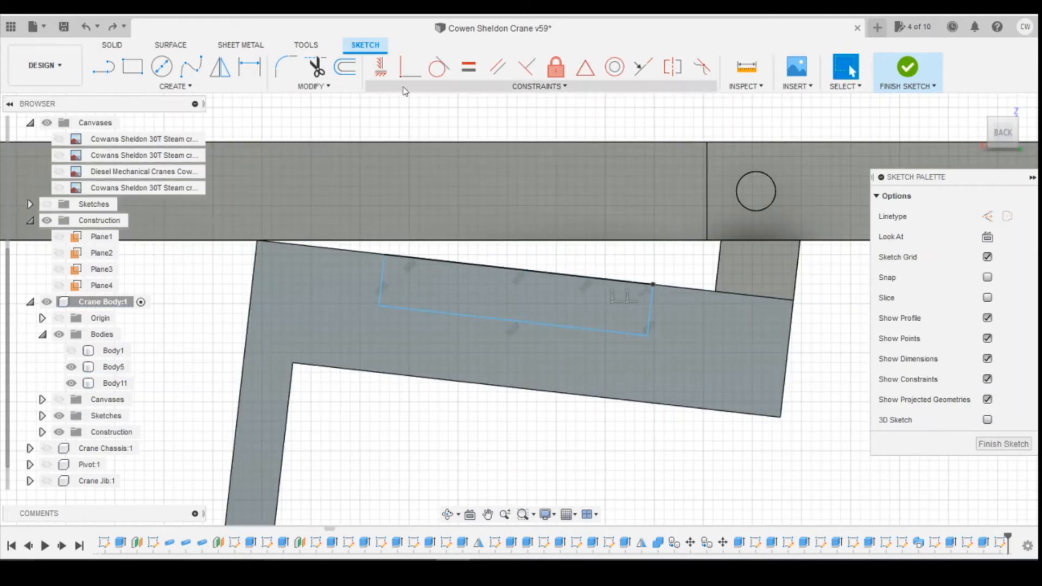
# Step: Constrain the rectangle's upper corner coincident with the lower corner of the short post above the bracket arm
pyautogui.click(404, 87)
pyautogui.click(405, 89)
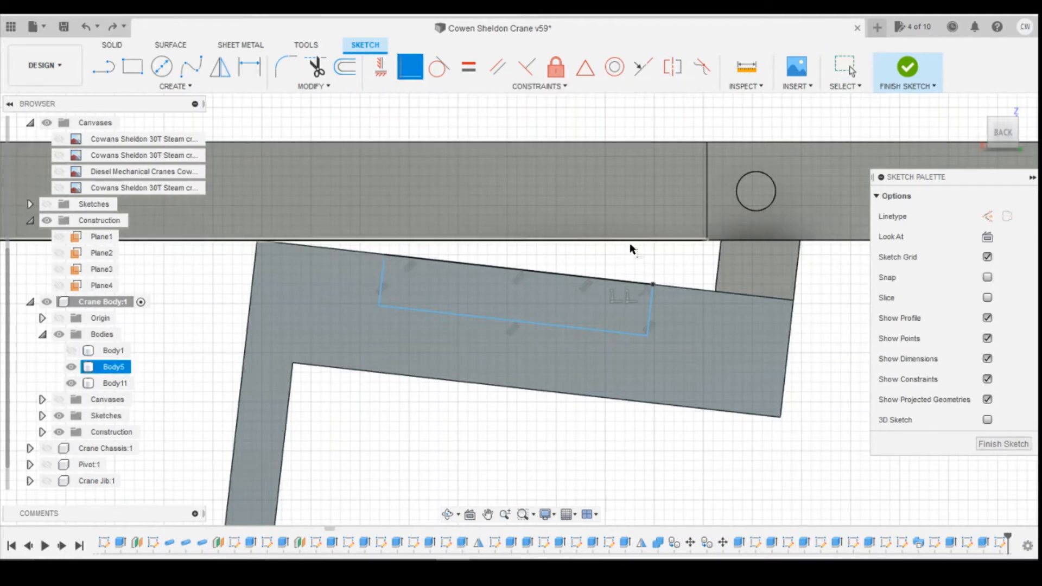
pyautogui.click(652, 284)
pyautogui.click(714, 291)
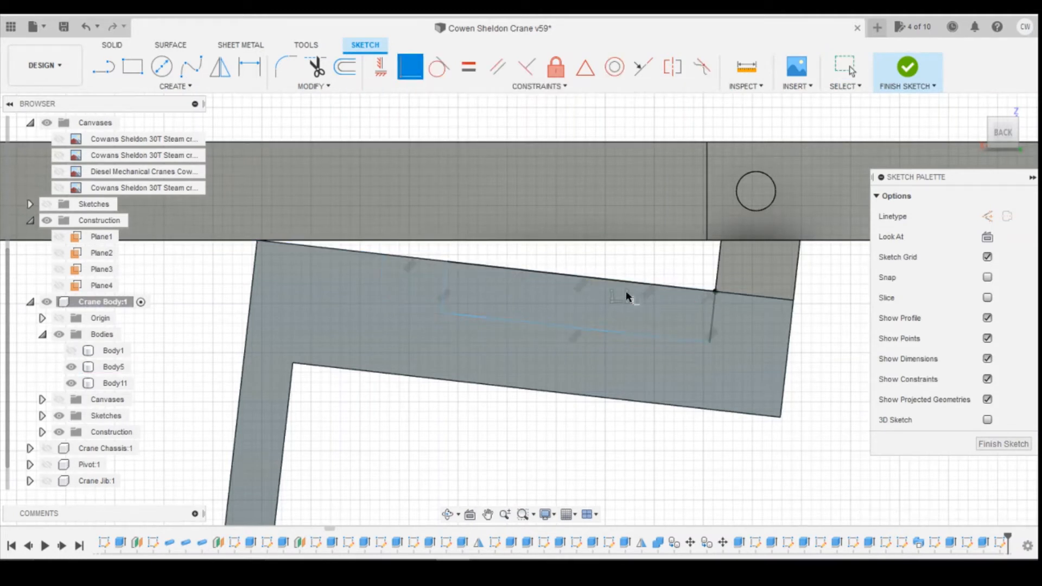
# Step: Measure the distance from the rectangle's upper corner to the arm's upper end corner
pyautogui.press('d')
pyautogui.click(715, 292)
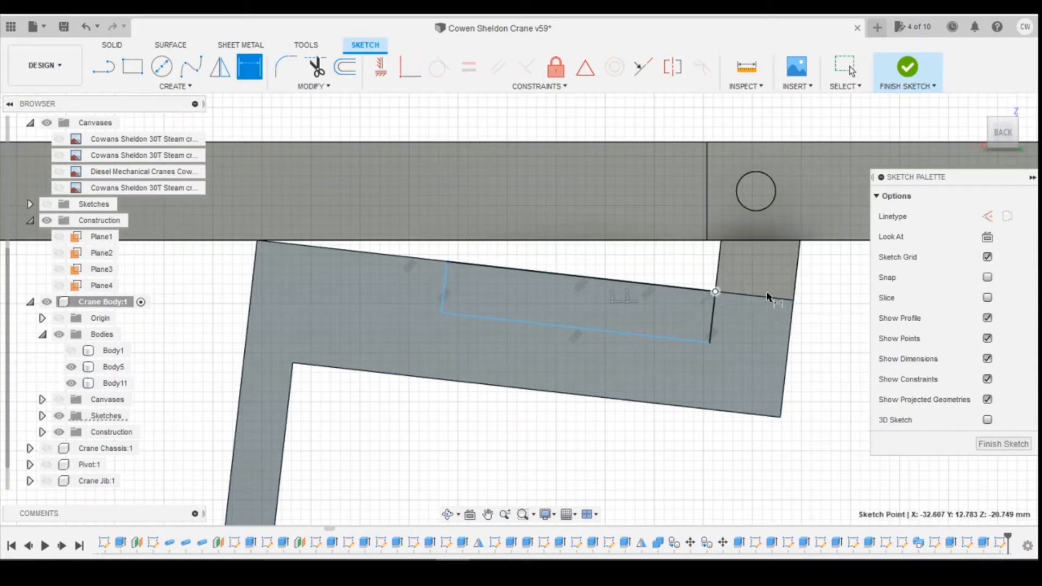
pyautogui.click(793, 301)
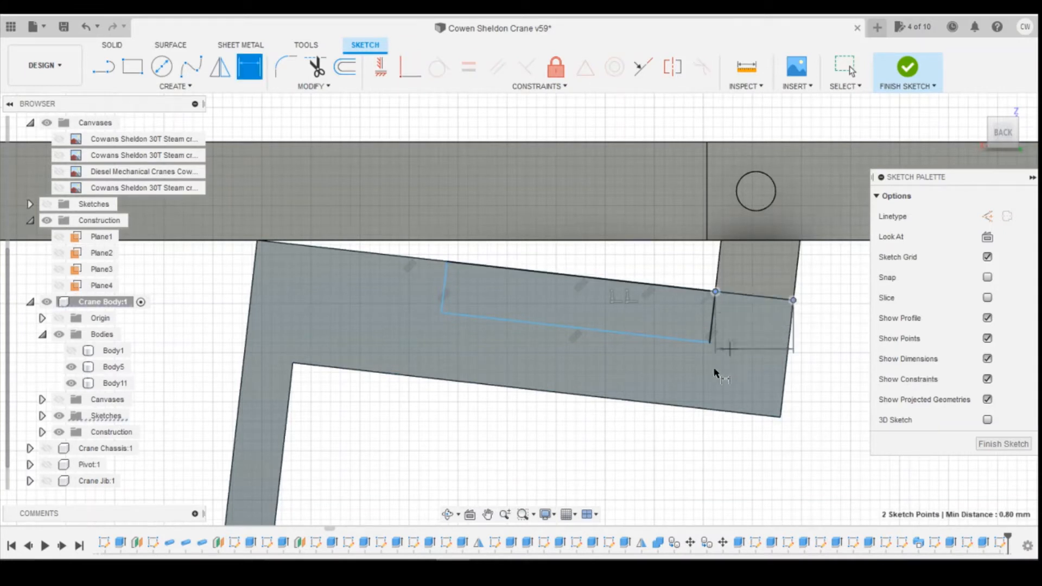
pyautogui.press('Escape')
pyautogui.press('Escape')
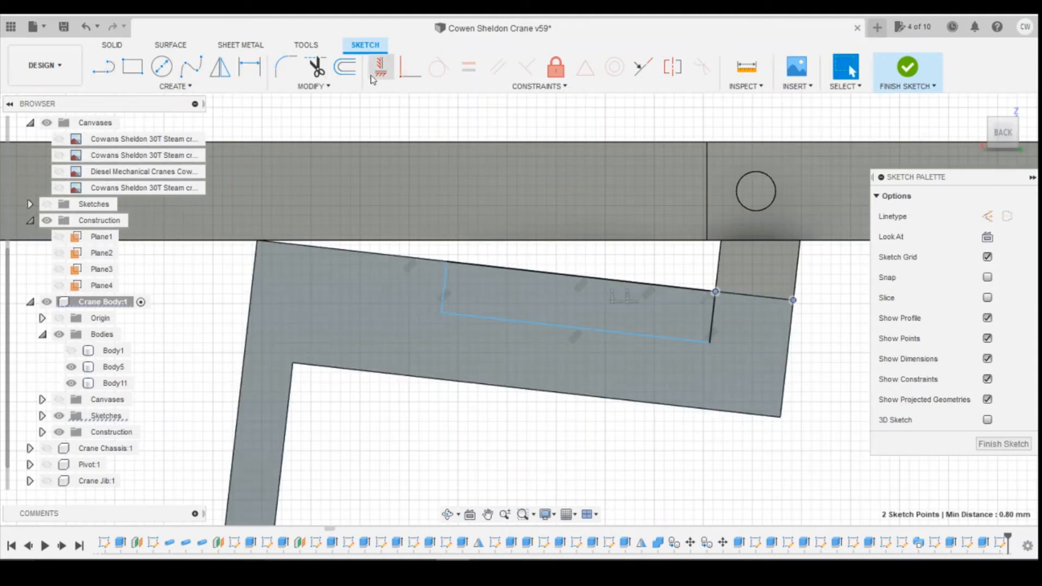
pyautogui.press('d')
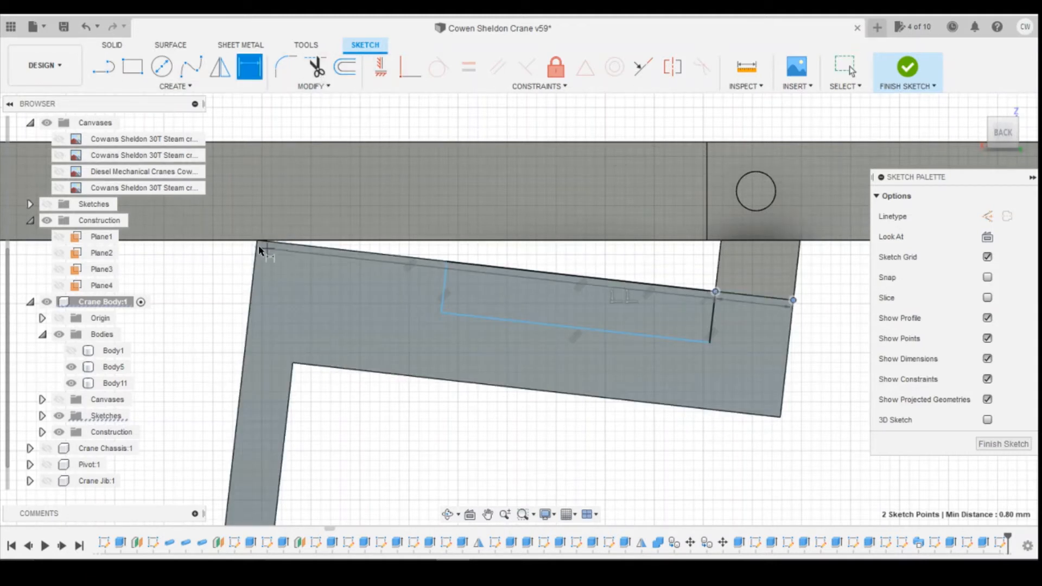
pyautogui.press('Escape')
# Step: Dimension the rectangle's free short side 0.8 mm from the bracket's upper outer corner, parallel to the arm
pyautogui.press('d')
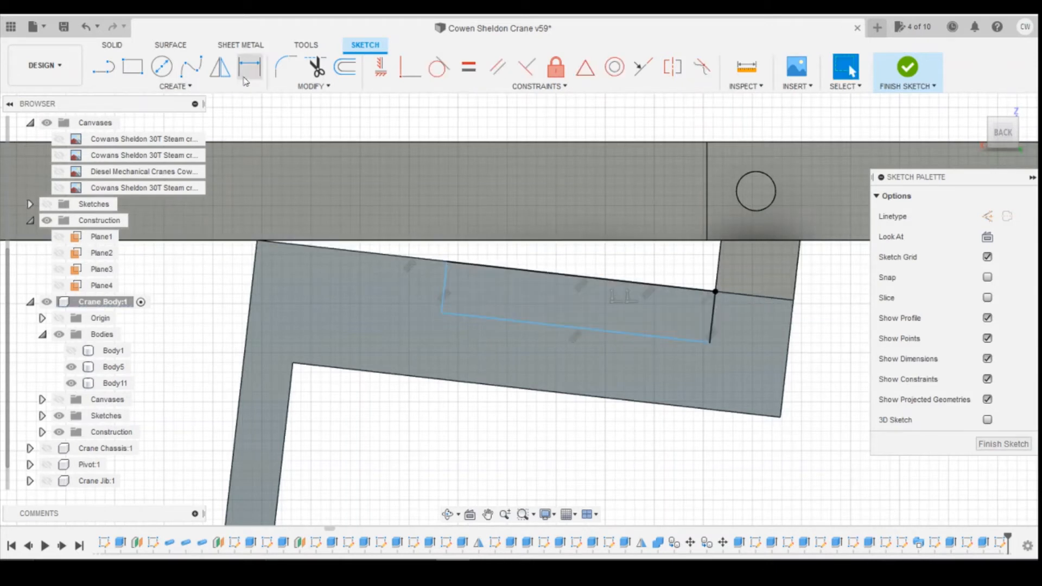
pyautogui.click(258, 241)
pyautogui.click(447, 261)
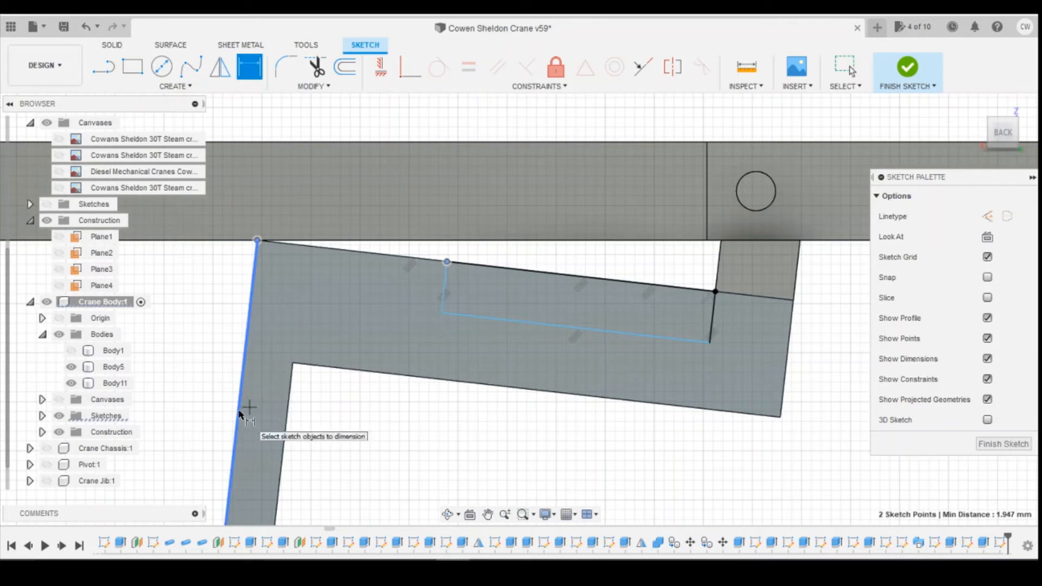
pyautogui.click(321, 413)
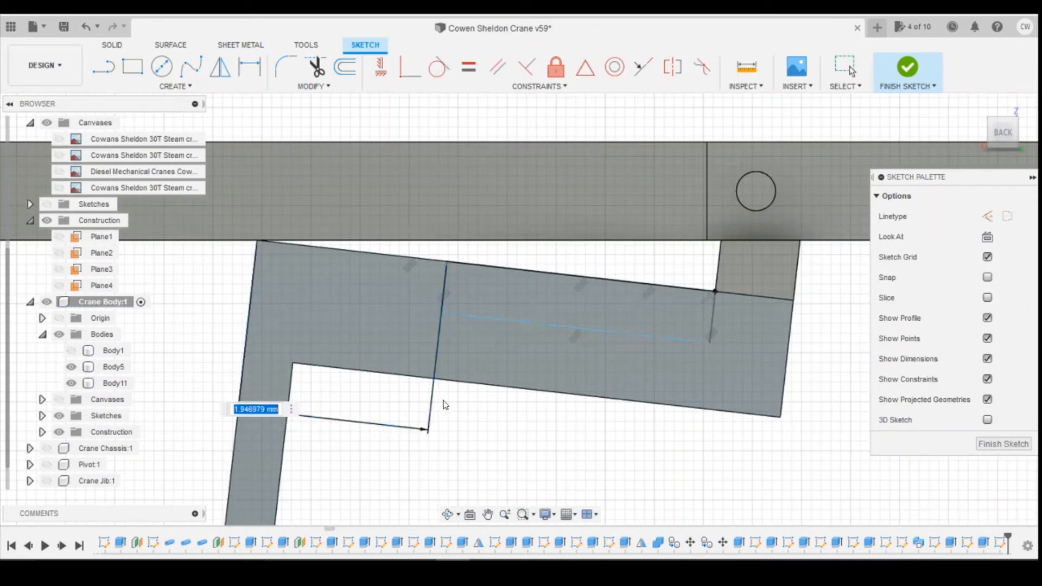
pyautogui.write('0.8')
pyautogui.press('Return')
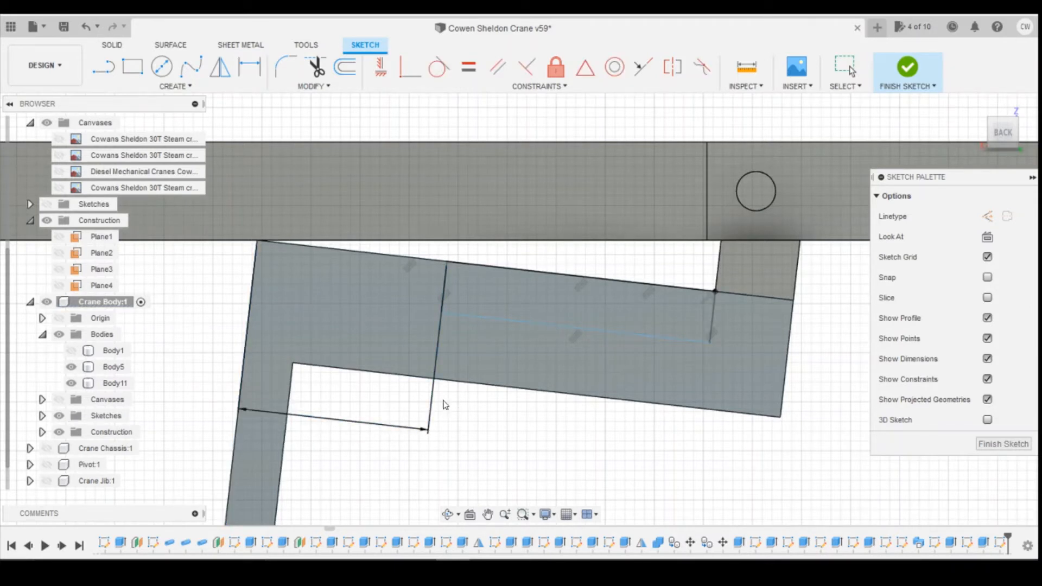
# Step: Dimension the rectangle's short side and set its depth to 0.55 mm
pyautogui.click(715, 320)
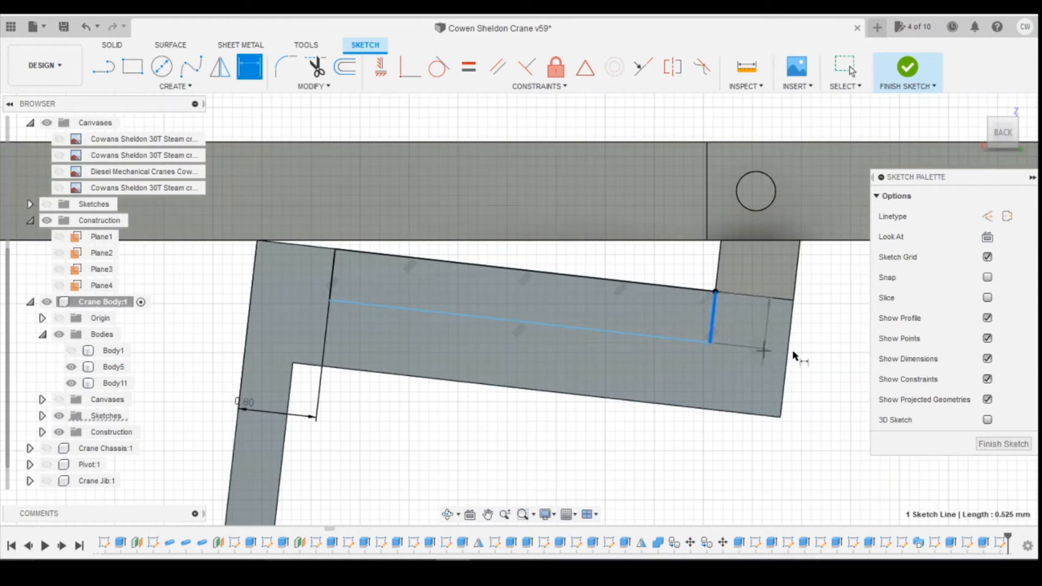
pyautogui.click(855, 405)
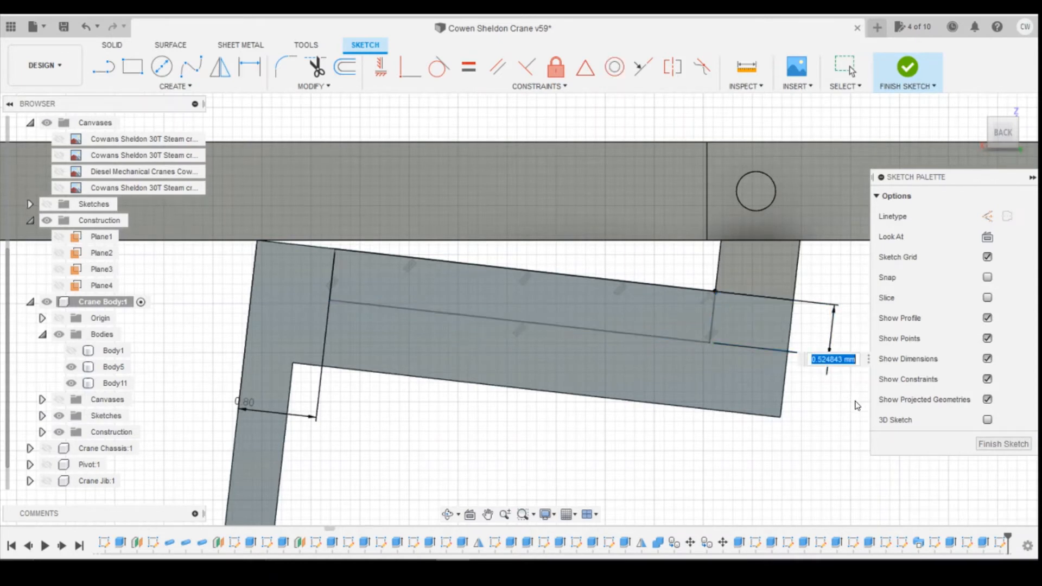
pyautogui.write('5.5')
pyautogui.press('Return')
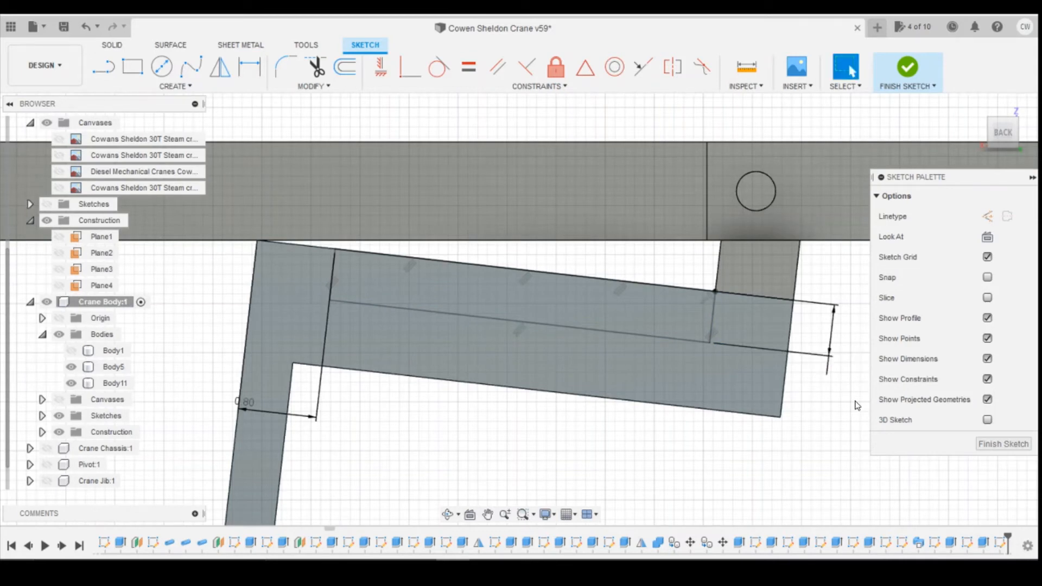
pyautogui.scroll(-4, 626, 266)
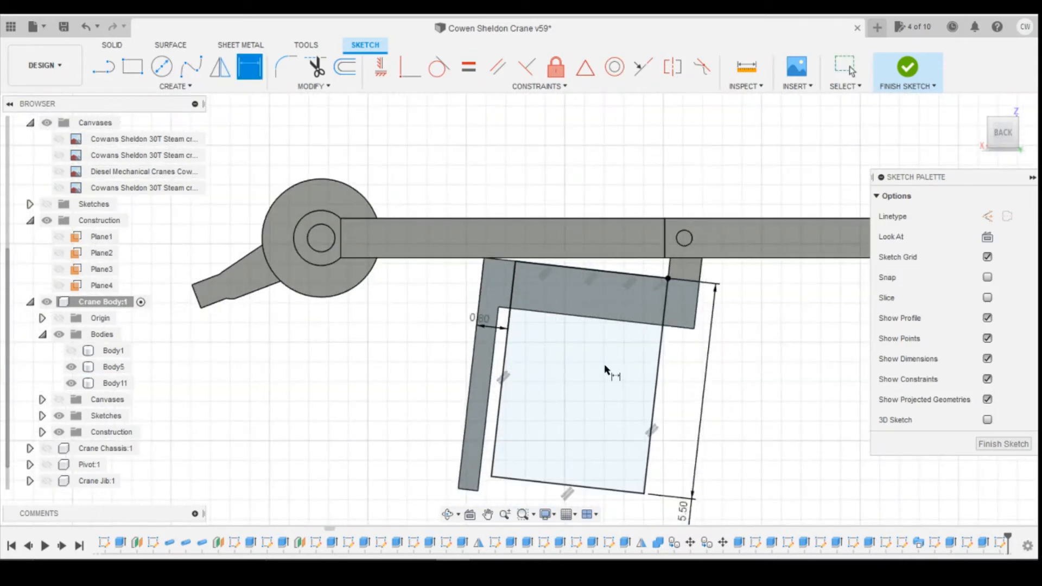
pyautogui.scroll(-3, 700, 391)
pyautogui.doubleClick(687, 466)
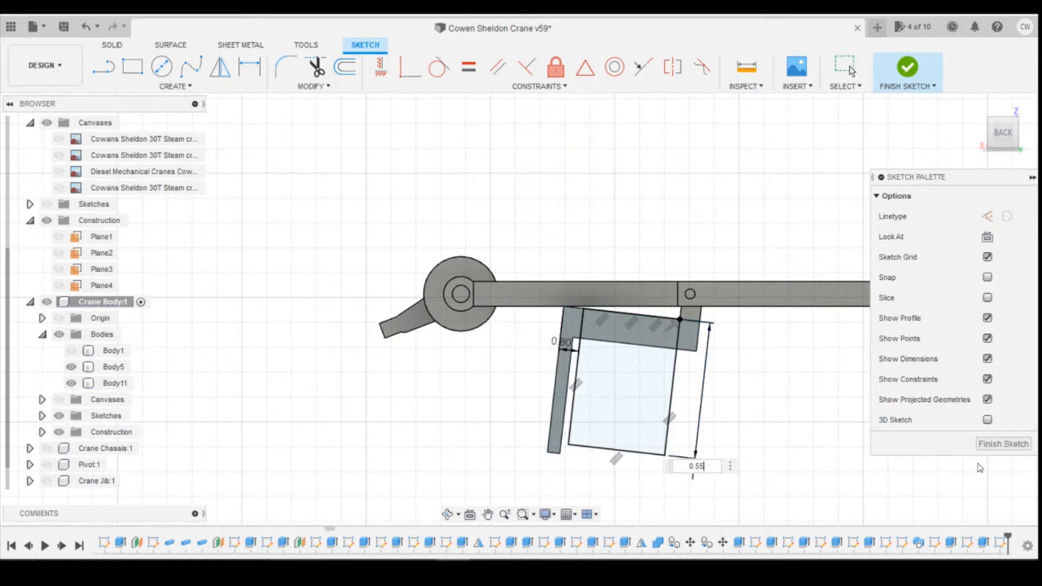
pyautogui.press('Return')
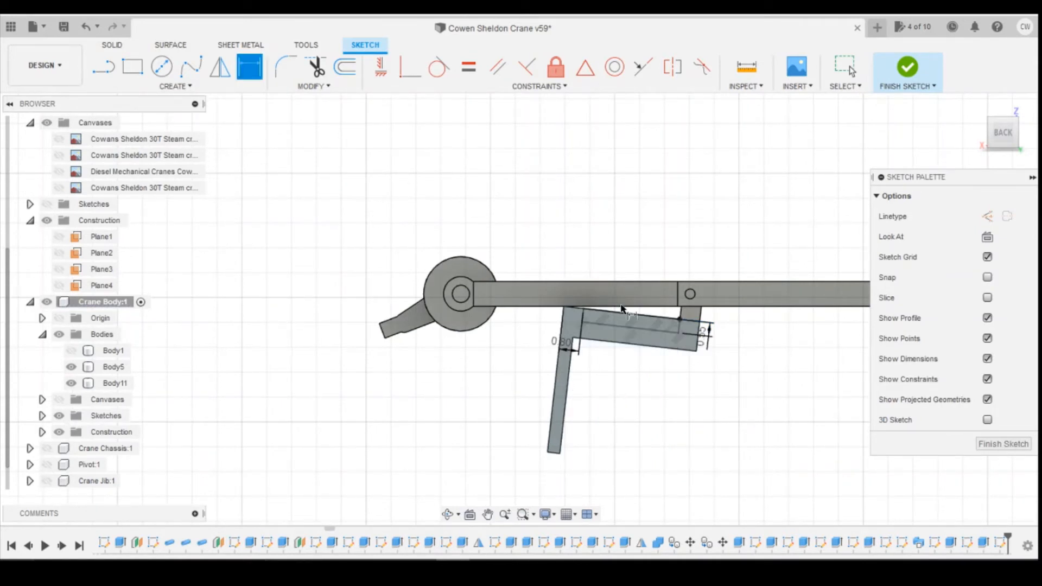
# Step: Extrude the rectangle profile on the bracket arm outward by 0.4 mm
pyautogui.scroll(5, 621, 309)
pyautogui.rightClick(620, 307)
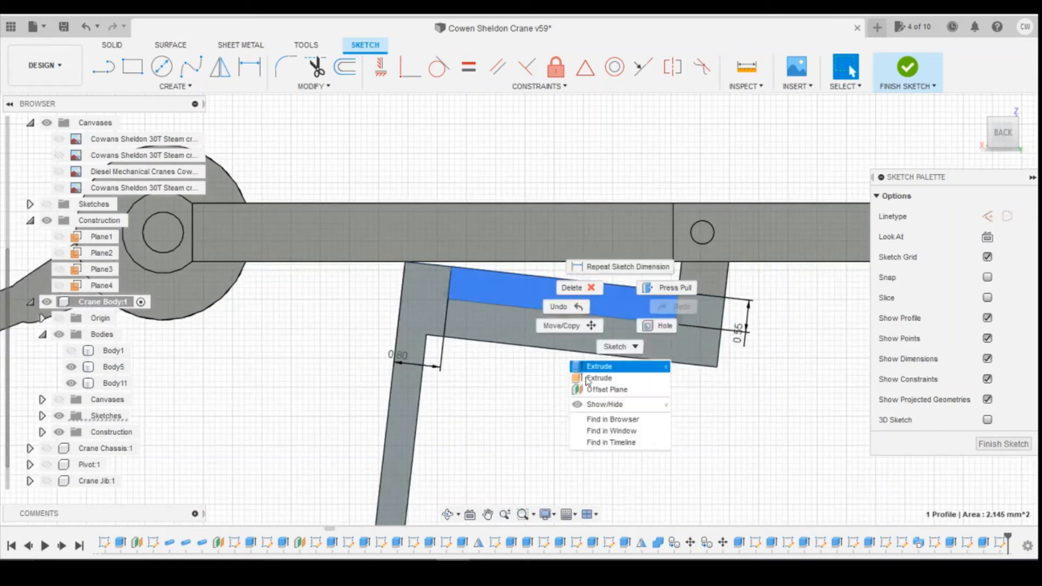
pyautogui.click(612, 359)
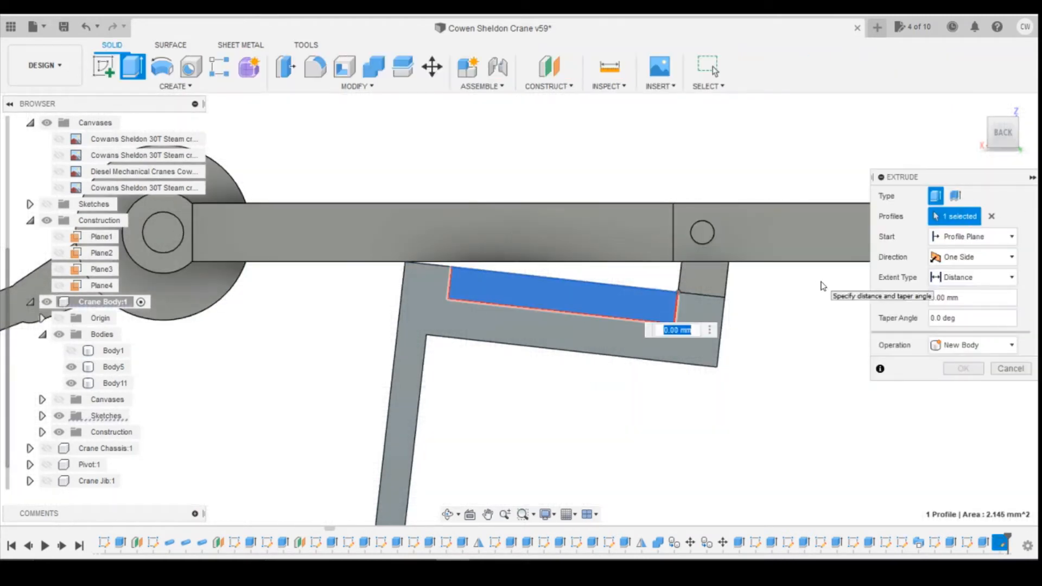
pyautogui.write('0.4')
pyautogui.press('Return')
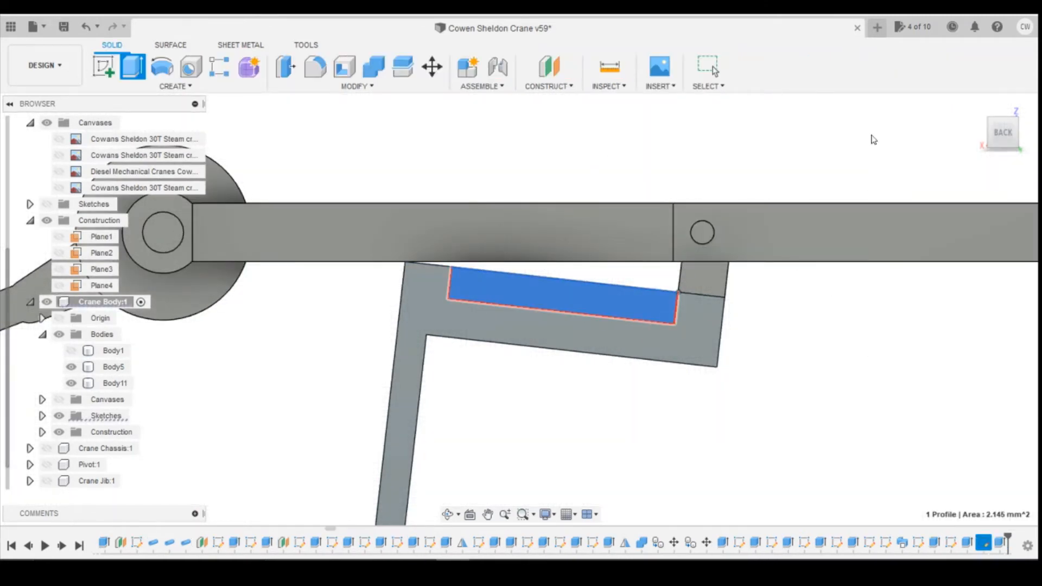
pyautogui.click(1012, 137)
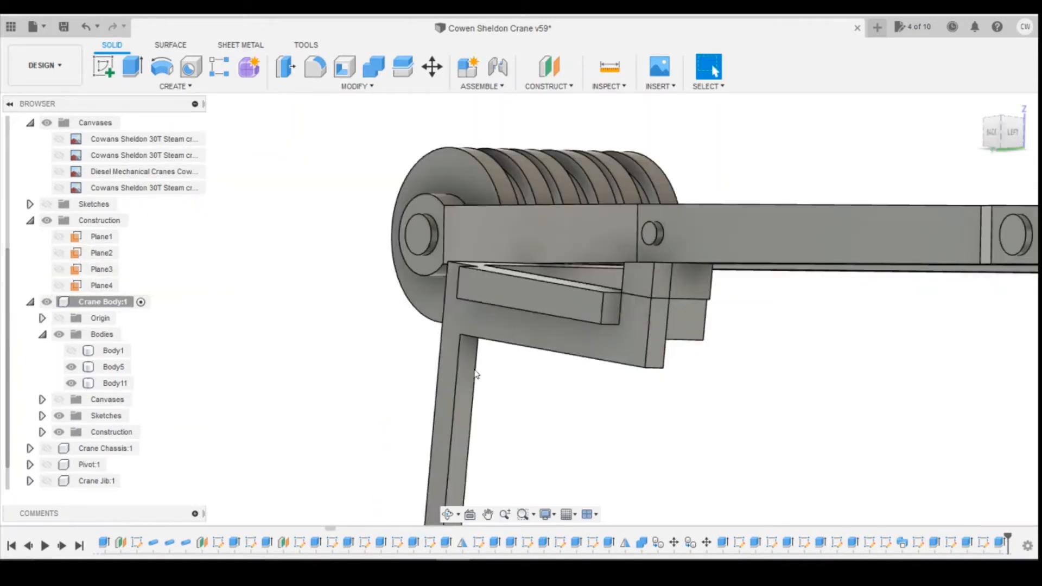
# Step: Compare the bracket and its raised strip with the crane's reference photos in the photo viewer
pyautogui.moveTo(420, 573)
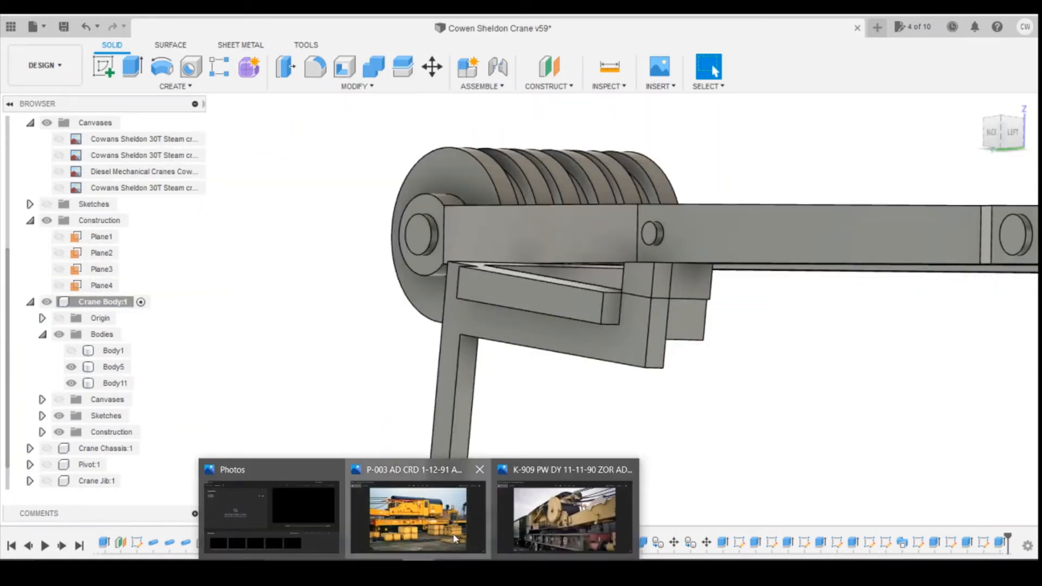
pyautogui.click(445, 523)
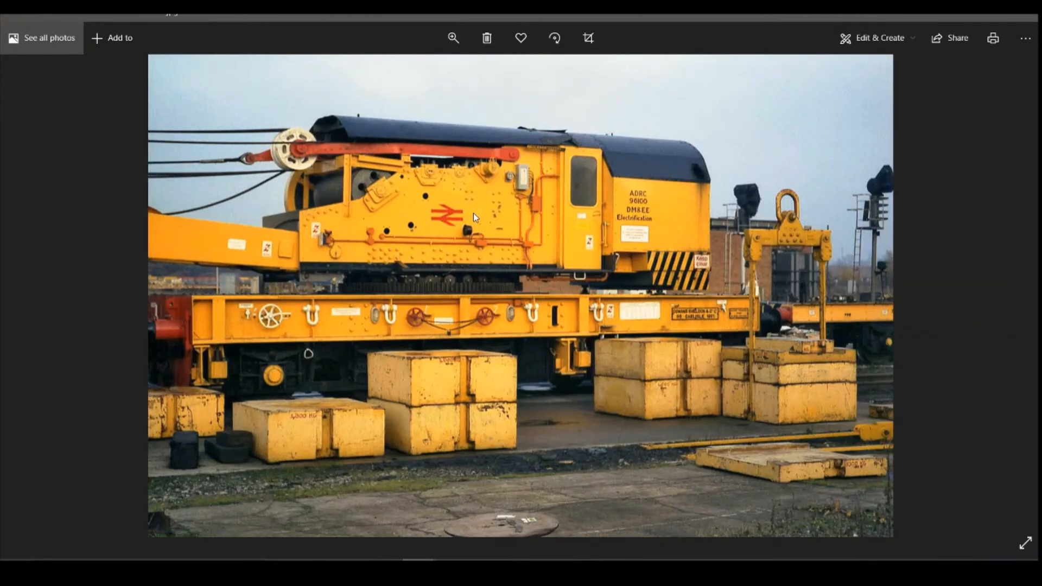
pyautogui.press('Right')
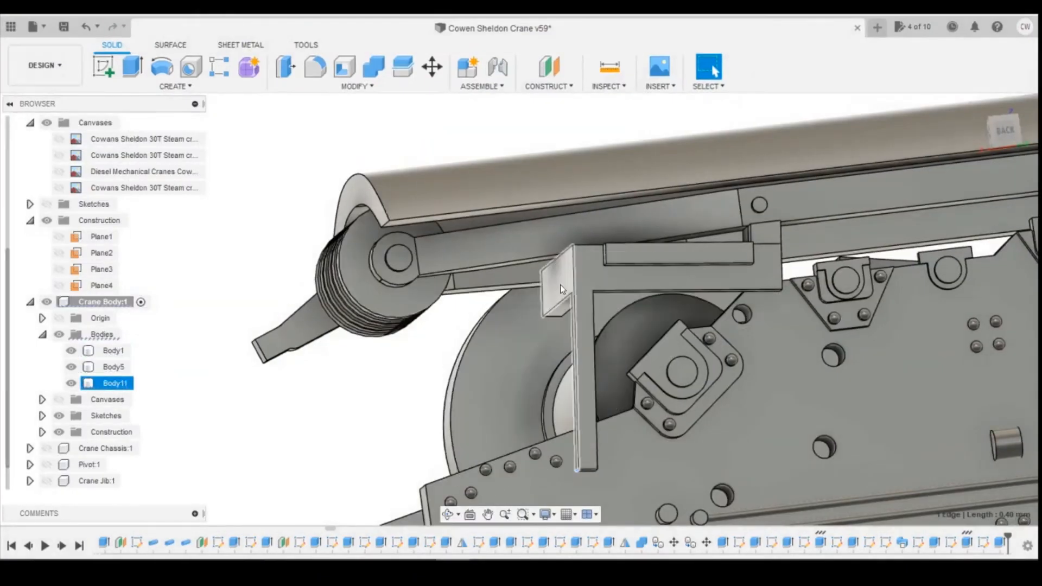
pyautogui.keyDown('shift'); pyautogui.moveTo(423, 295); pyautogui.dragTo(483, 282, button='middle'); pyautogui.keyUp('shift')
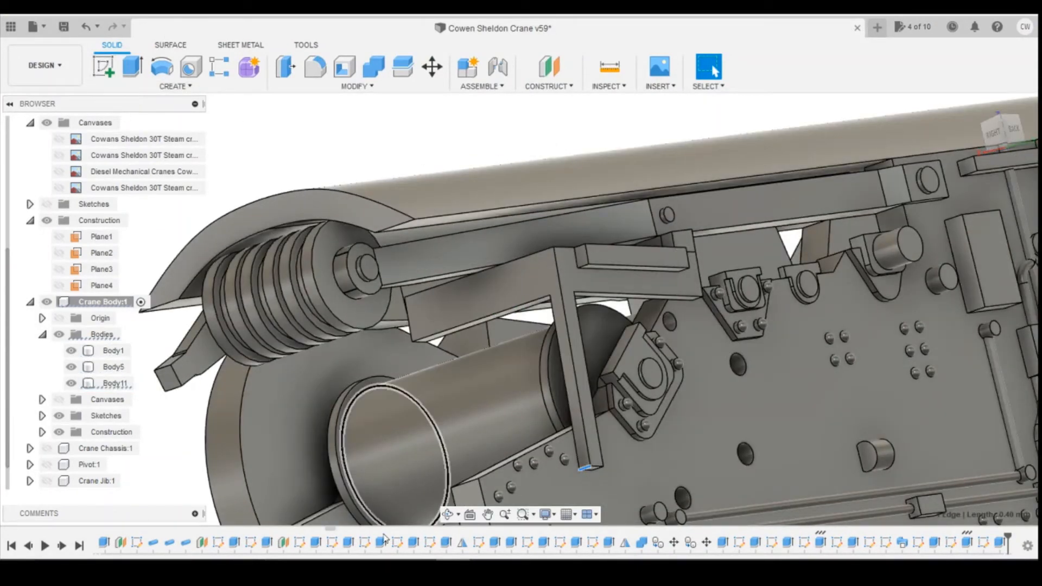
pyautogui.moveTo(418, 567)
pyautogui.click(422, 515)
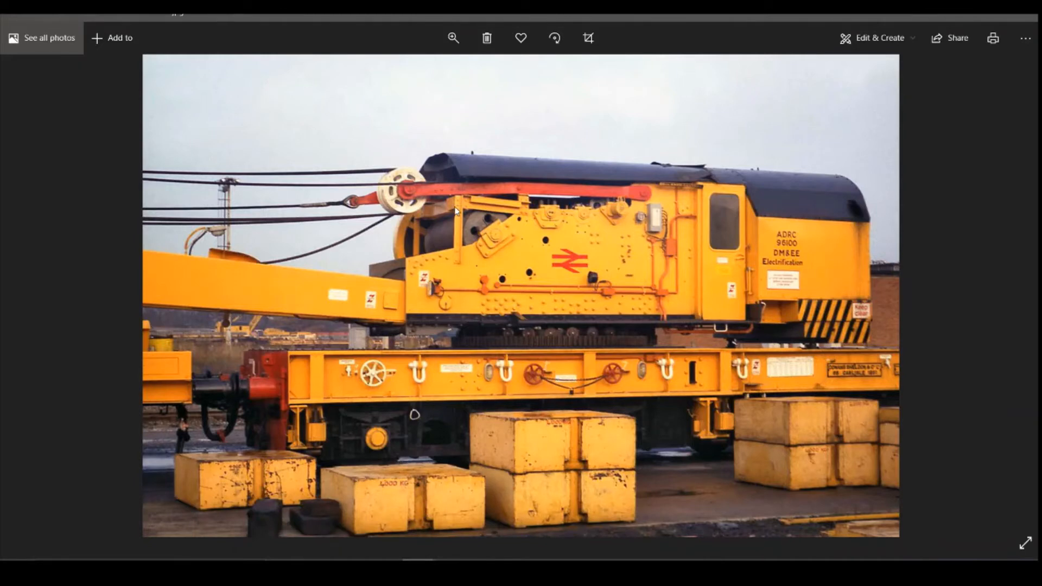
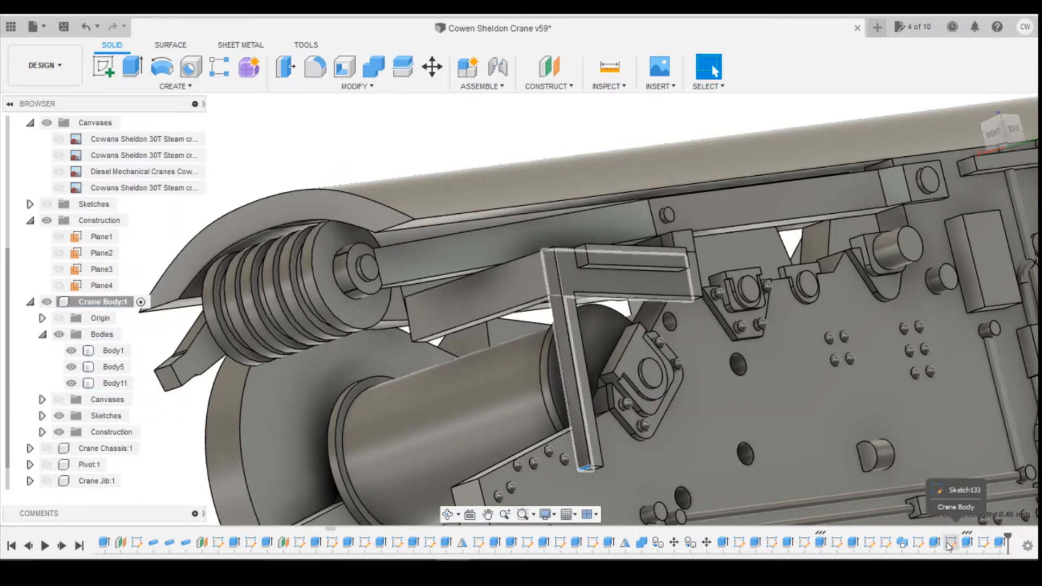
# Step: Edit the L-shaped bracket's sketch and delete a coincident constraint at the inner corner where the arm meets the leg
pyautogui.rightClick(951, 544)
pyautogui.click(940, 406)
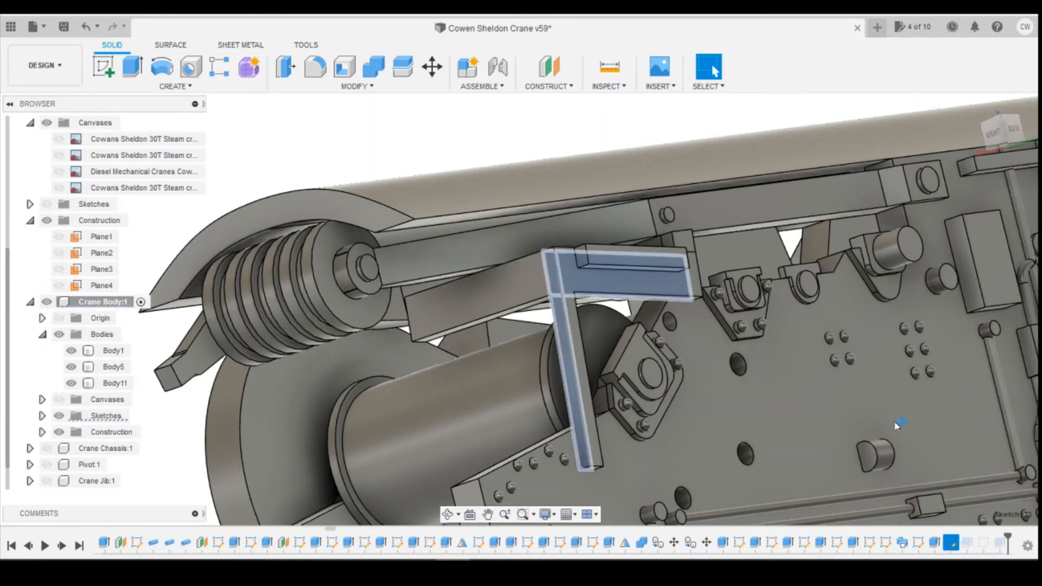
pyautogui.moveTo(1012, 138); pyautogui.dragTo(1040, 134)
pyautogui.scroll(8, 448, 328)
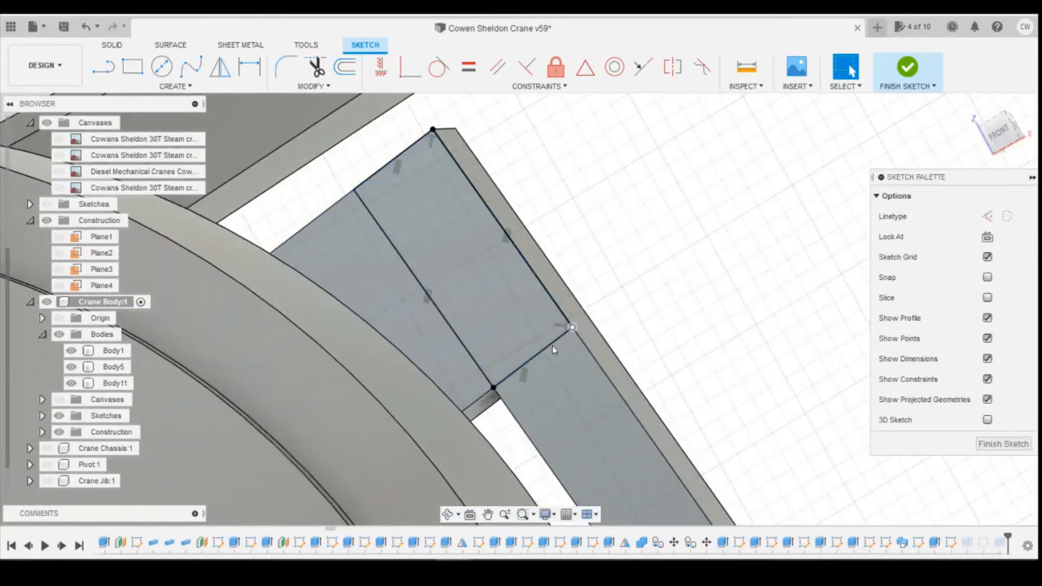
pyautogui.moveTo(996, 137); pyautogui.dragTo(981, 140)
pyautogui.click(507, 384)
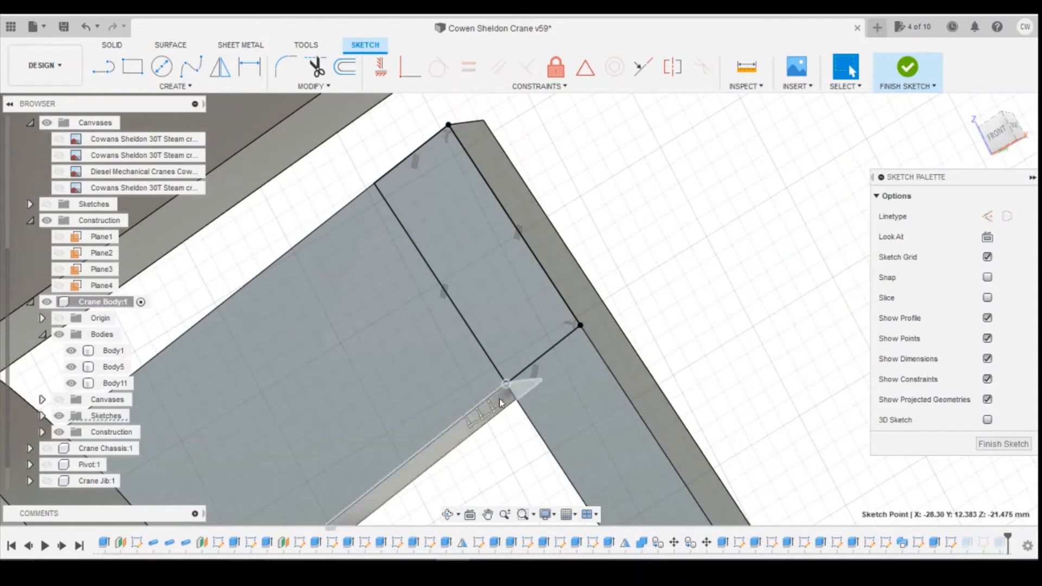
pyautogui.click(495, 408)
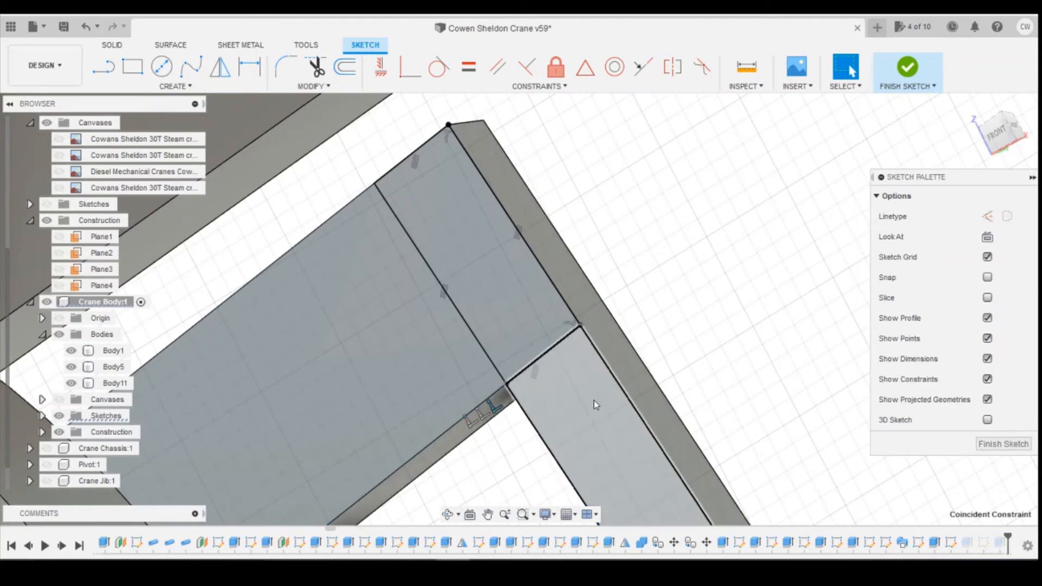
pyautogui.press('Delete')
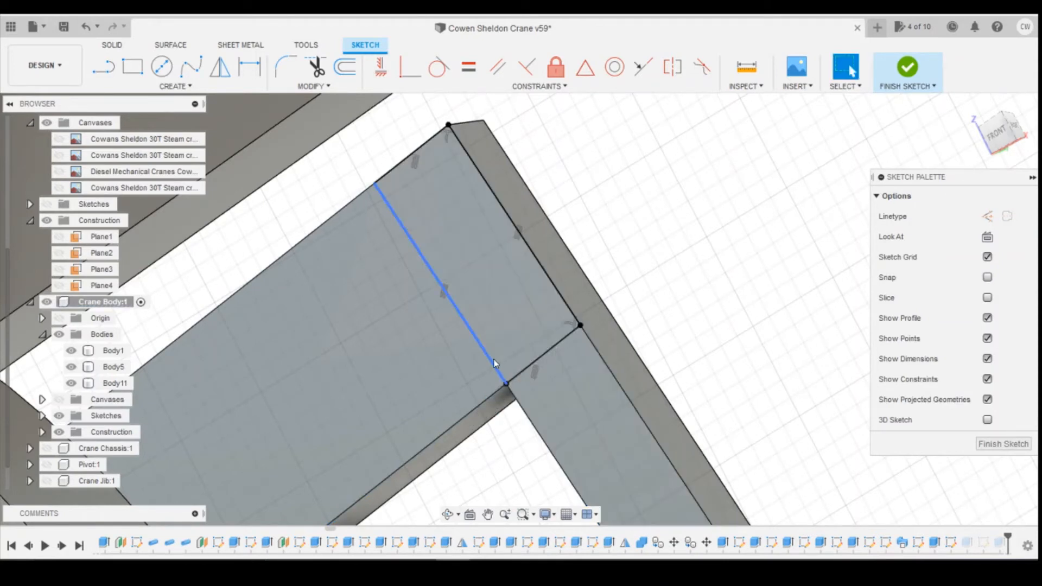
pyautogui.click(495, 363)
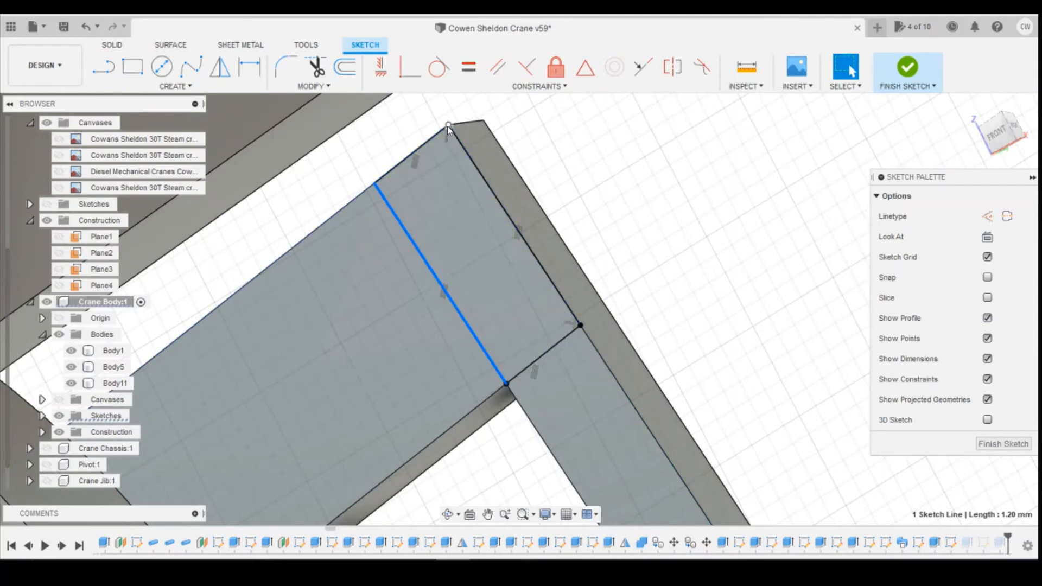
pyautogui.press('Escape')
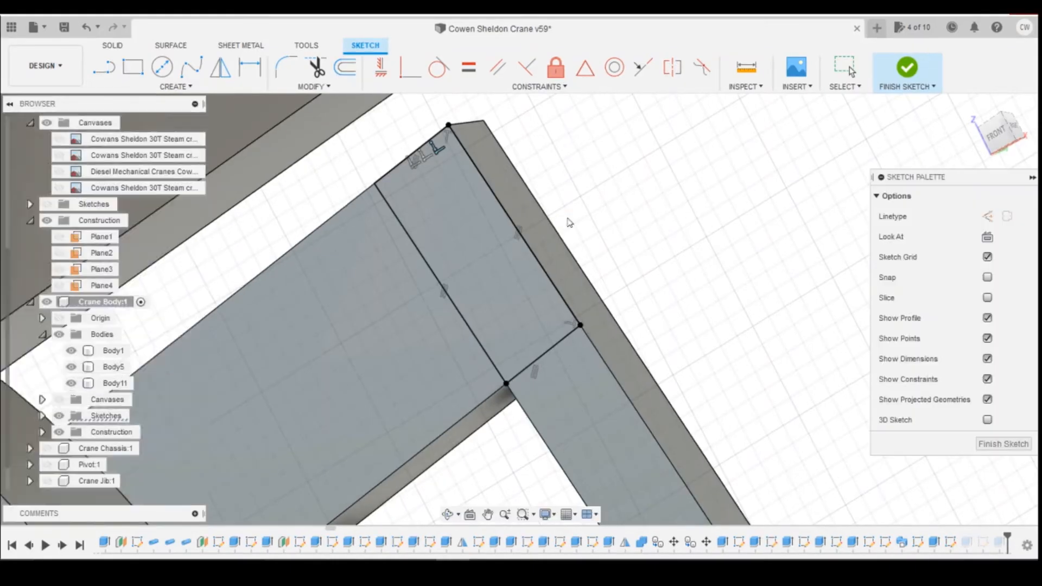
pyautogui.scroll(-1, 564, 222)
pyautogui.click(485, 172)
pyautogui.click(427, 237)
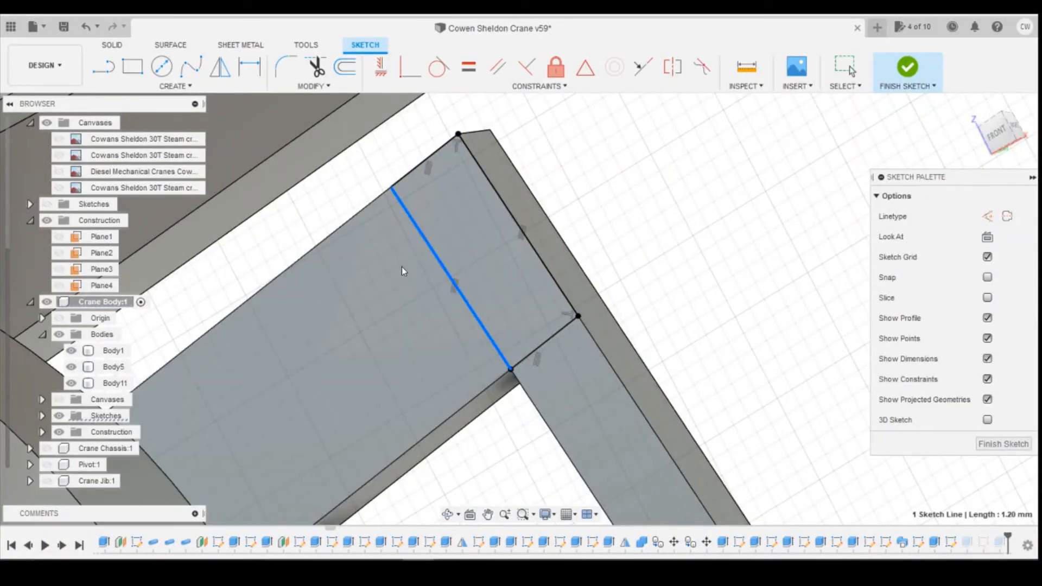
# Step: Delete the four sides of the old rectangle at the bracket's corner
pyautogui.click(543, 344)
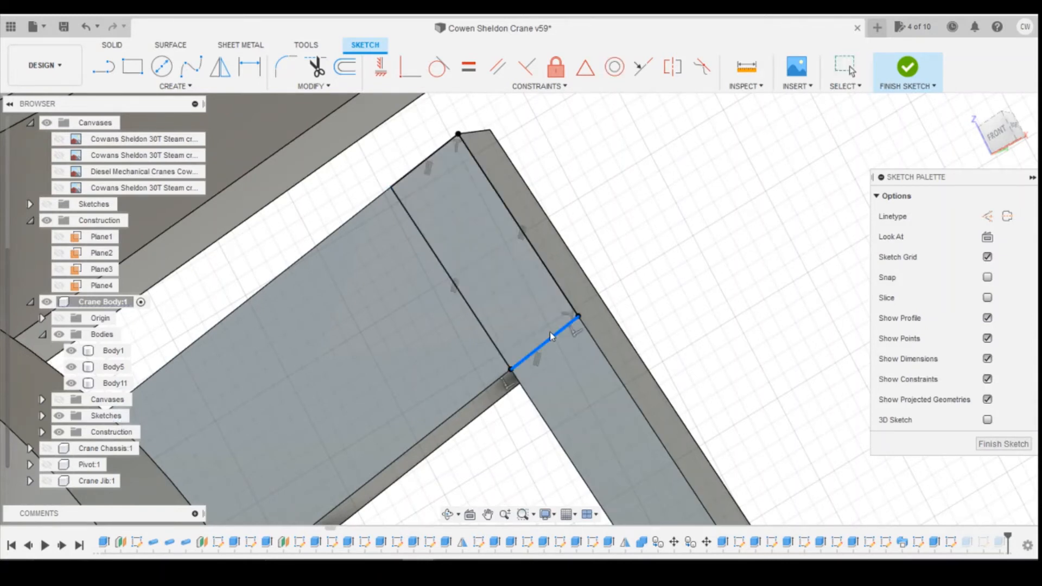
pyautogui.press('Delete')
pyautogui.click(479, 318)
pyautogui.press('Delete')
pyautogui.click(441, 152)
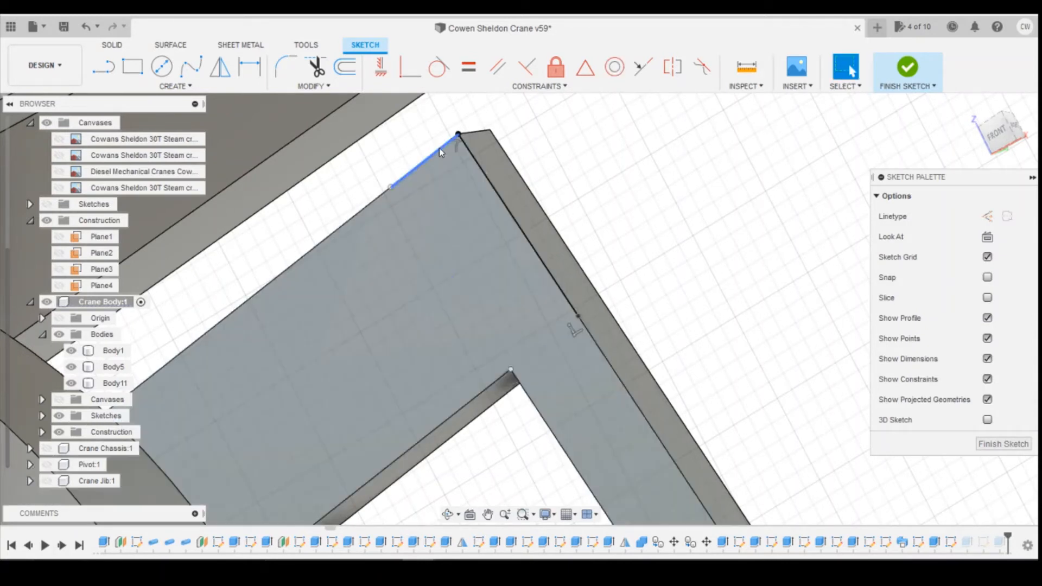
pyautogui.press('Delete')
pyautogui.click(521, 228)
pyautogui.press('Delete')
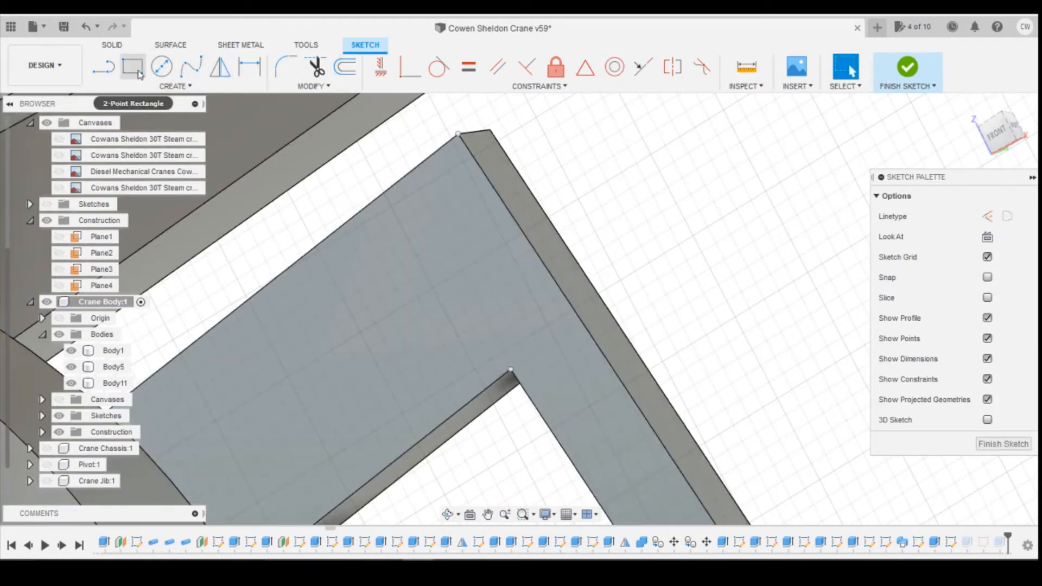
# Step: Draw a 3-point rectangle across the bracket arm from its inner corner, 0.4 mm wide and extending away from the leg
pyautogui.click(136, 86)
pyautogui.moveTo(116, 112)
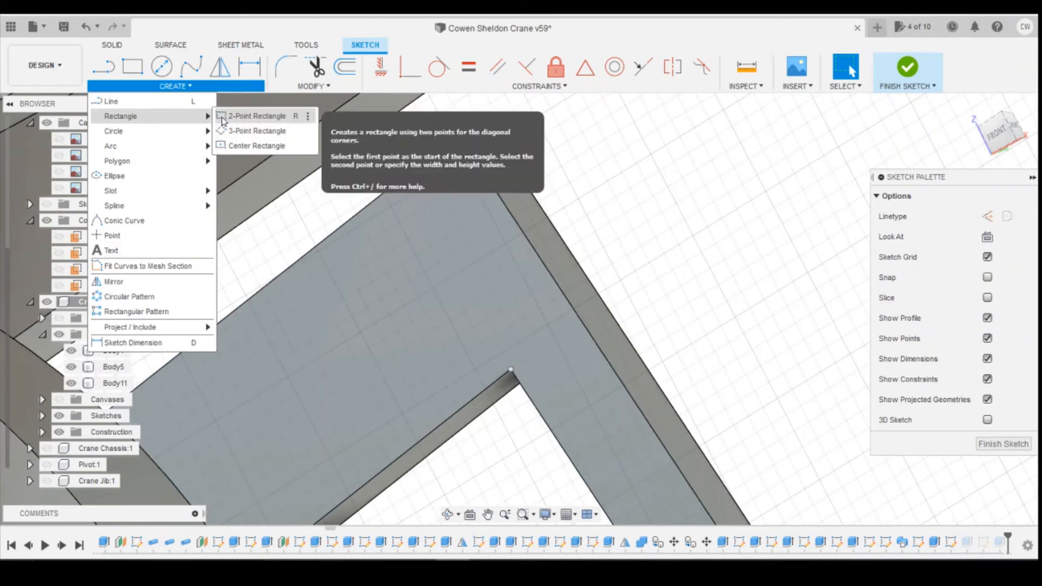
pyautogui.click(255, 112)
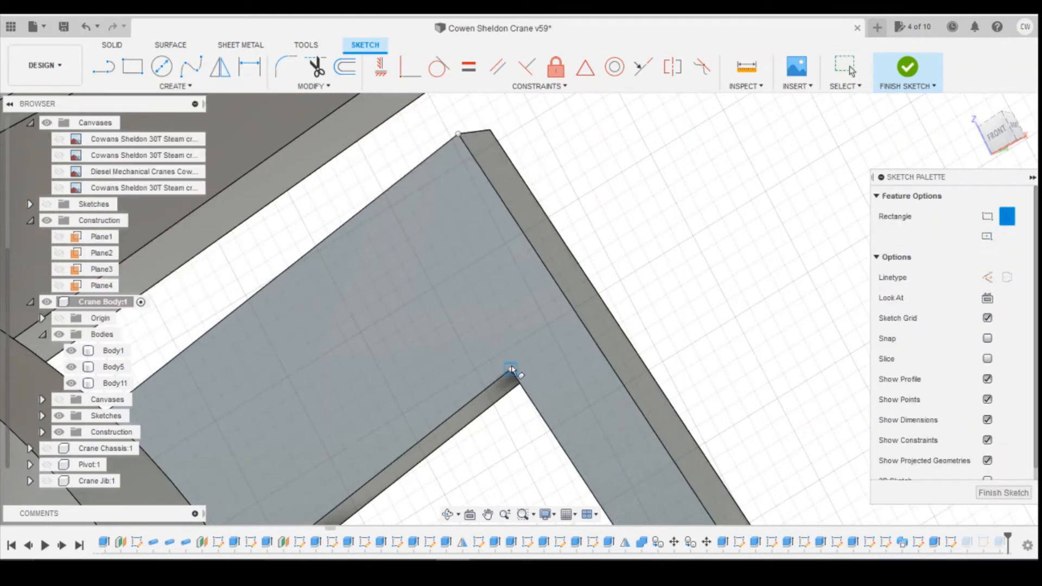
pyautogui.click(510, 370)
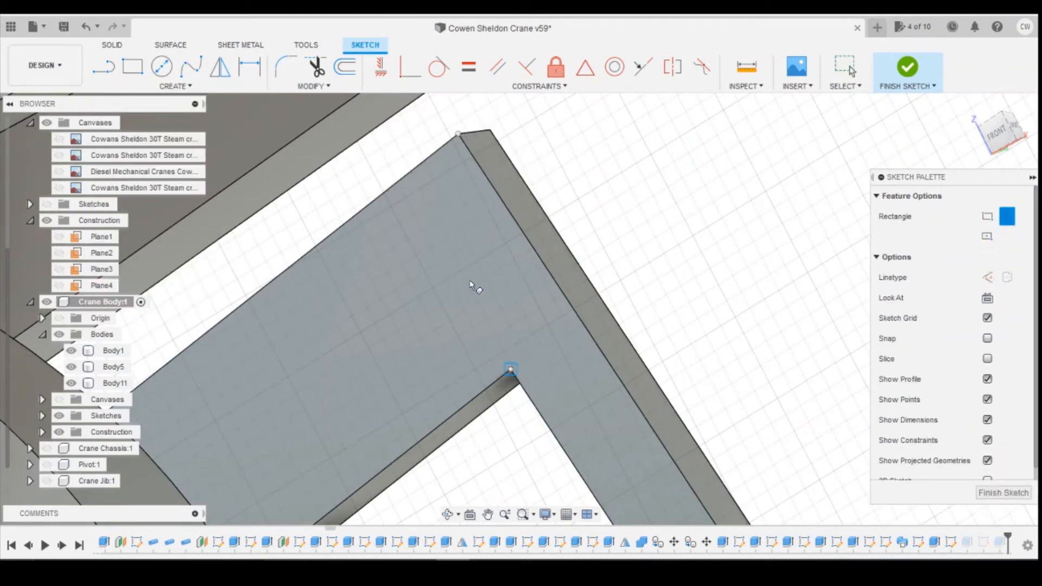
pyautogui.click(390, 193)
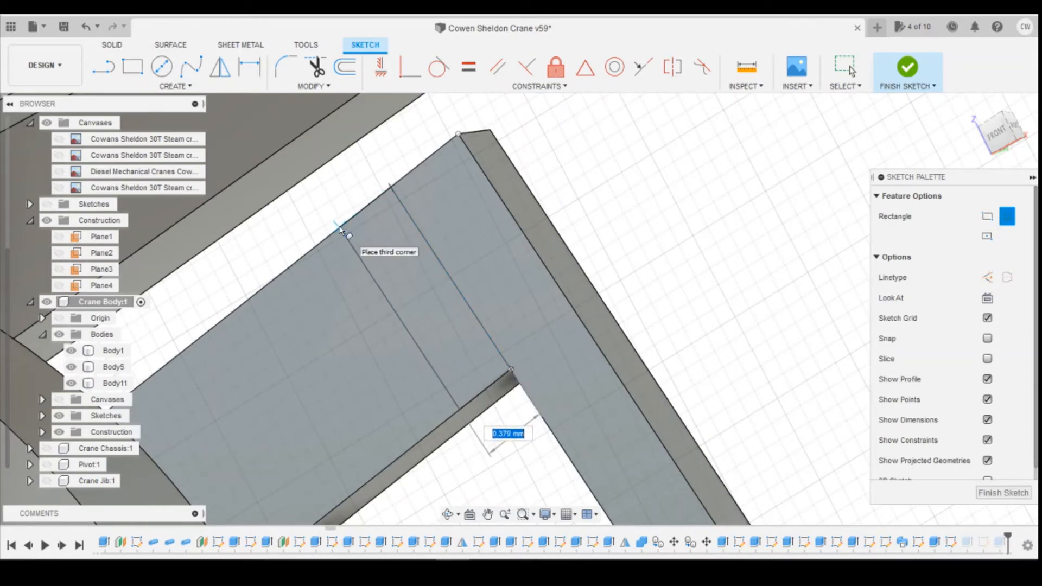
pyautogui.press('Tab')
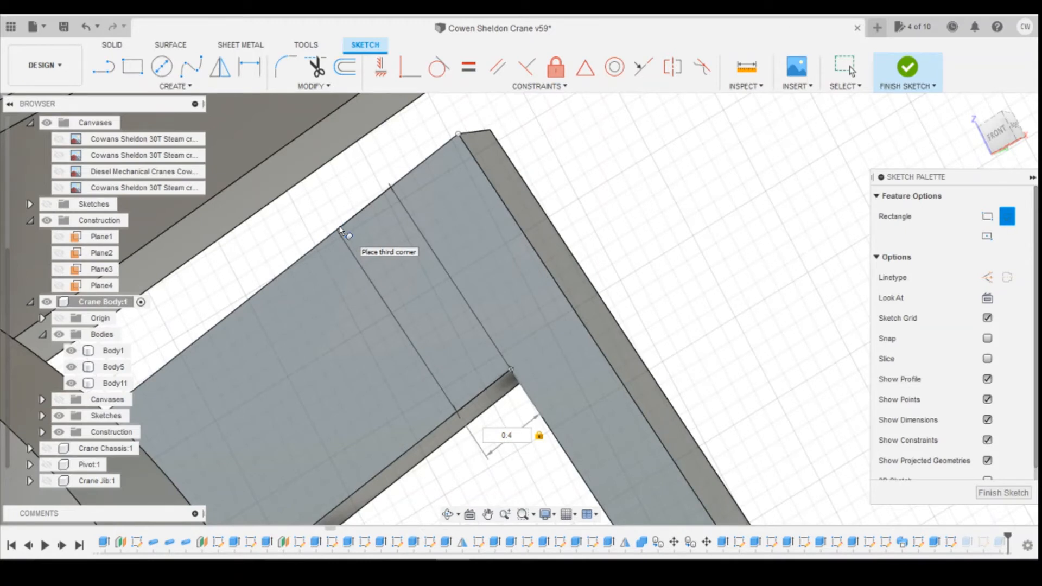
pyautogui.press('Return')
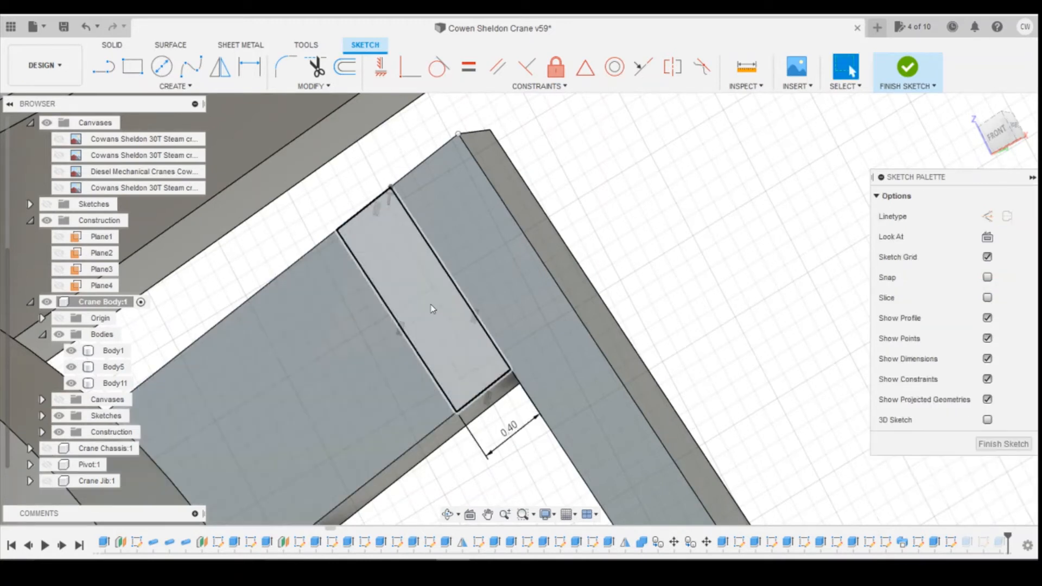
# Step: Extrude the new arm rectangle 5 mm as a join and remove the outdated extrusion flagged with a warning from the history
pyautogui.click(467, 324)
pyautogui.rightClick(464, 326)
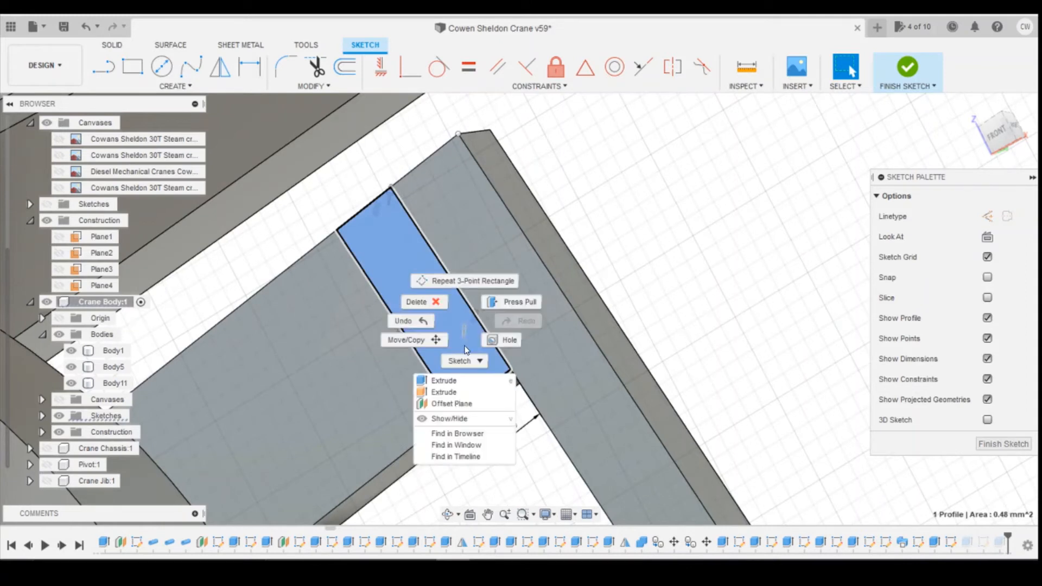
pyautogui.click(457, 381)
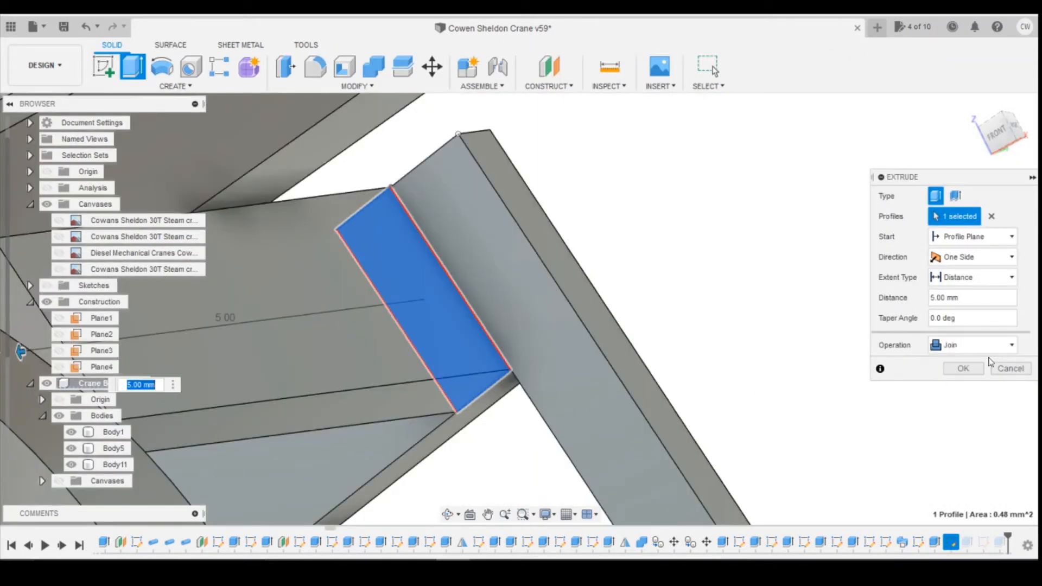
pyautogui.click(963, 369)
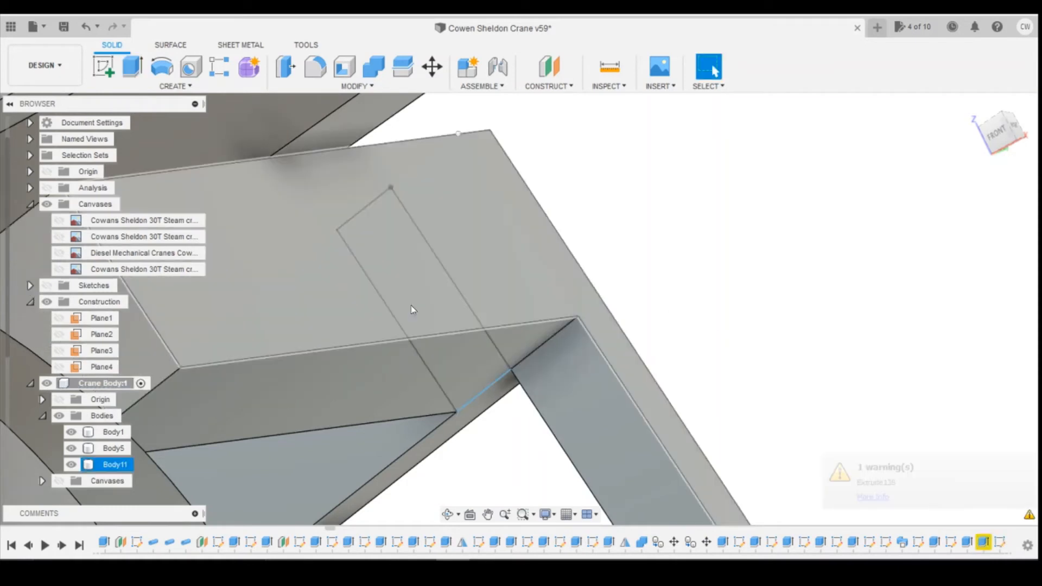
pyautogui.click(717, 346)
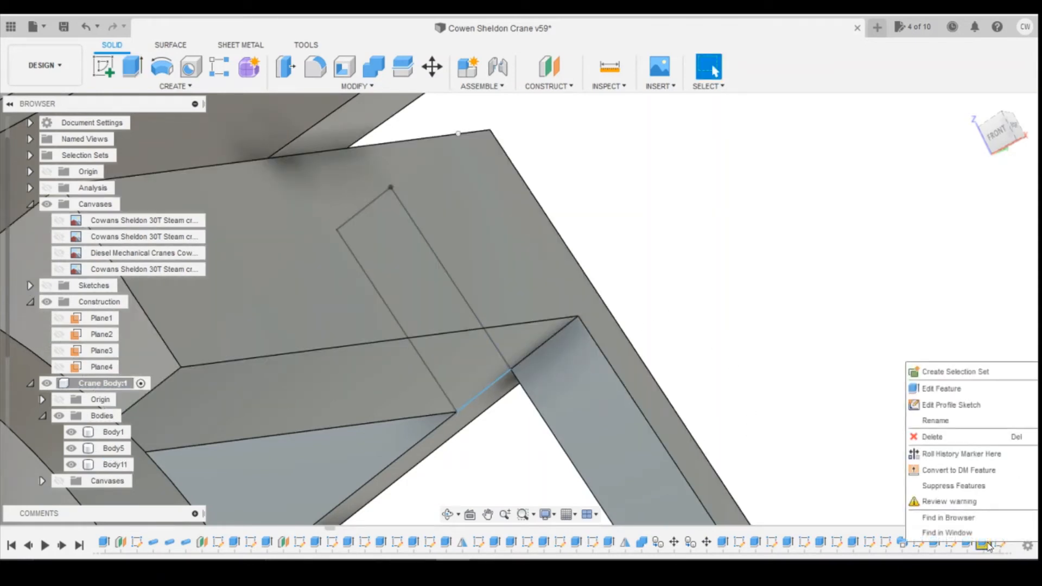
pyautogui.click(972, 454)
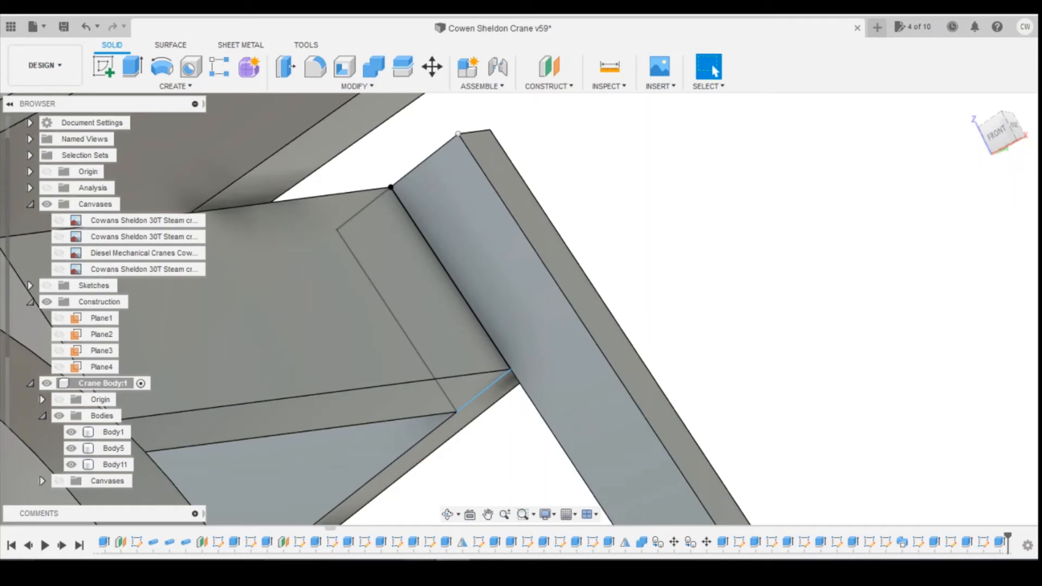
# Step: Check the crane's reference photo in the photo viewer and start a new sketch on the bracket leg's flat face
pyautogui.click(418, 516)
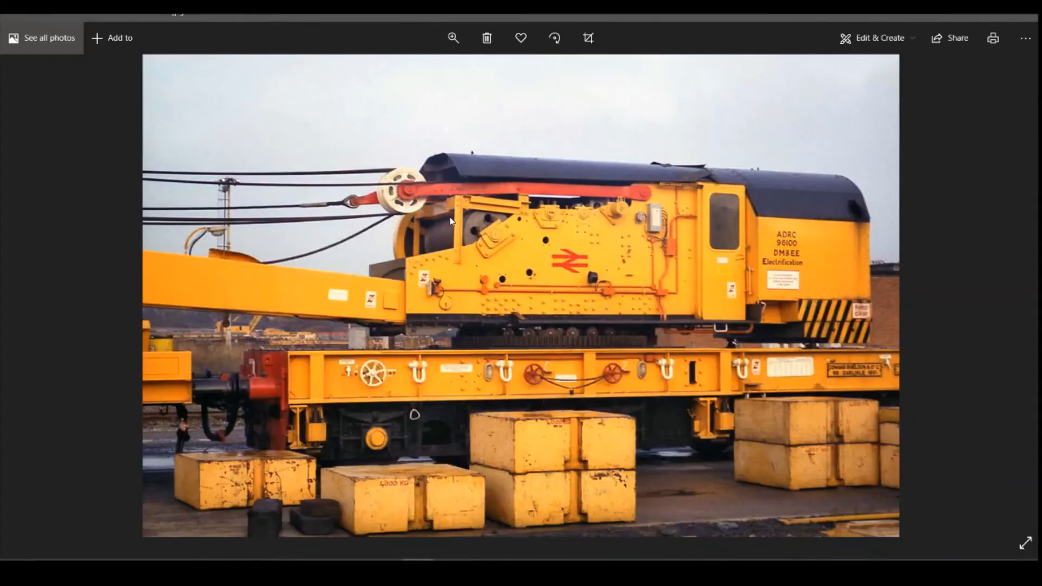
pyautogui.hotkey('alt', 'Tab')
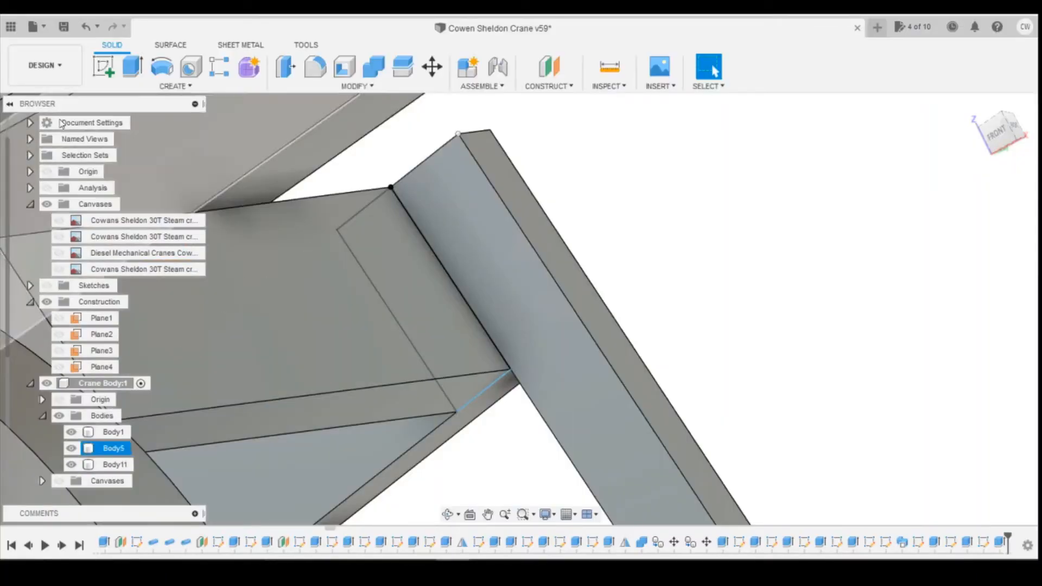
pyautogui.click(103, 67)
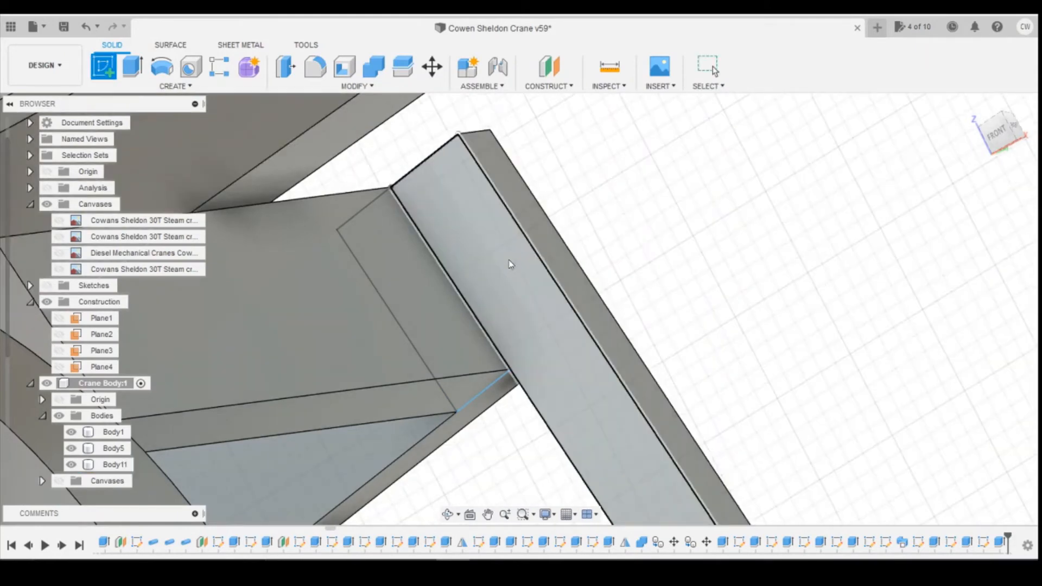
pyautogui.click(540, 291)
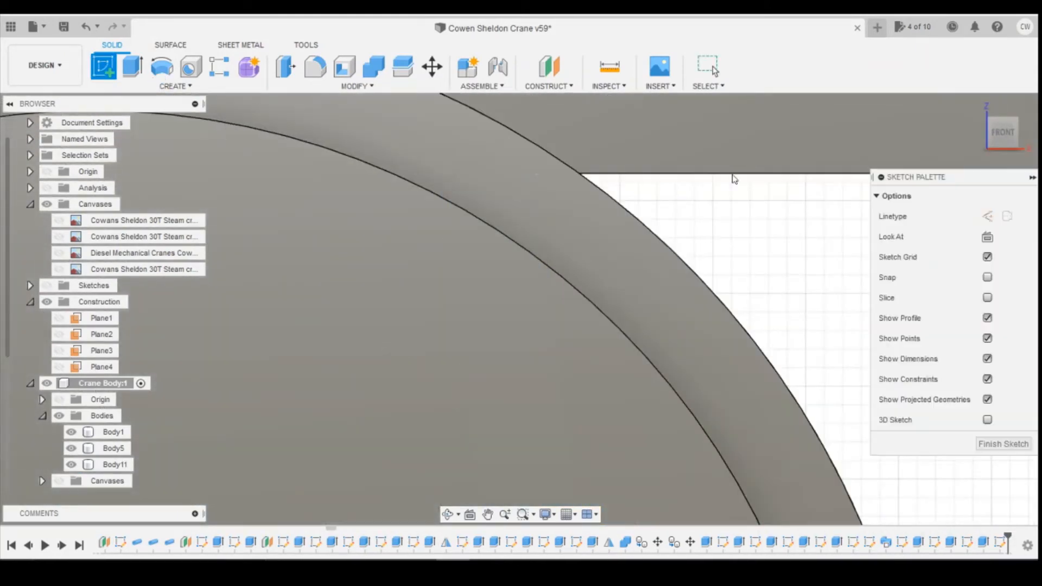
pyautogui.moveTo(999, 130)
pyautogui.mouseDown()
pyautogui.moveTo(1016, 142)
pyautogui.moveTo(1034, 129)
pyautogui.mouseUp()
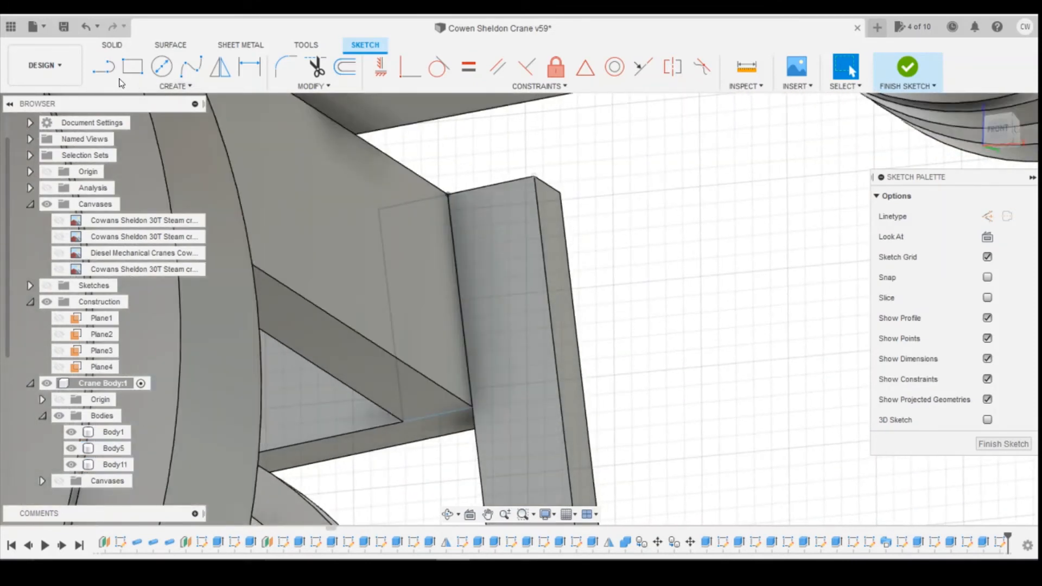
# Step: Project the bracket leg's face outline into the new sketch
pyautogui.click(174, 86)
pyautogui.moveTo(144, 115)
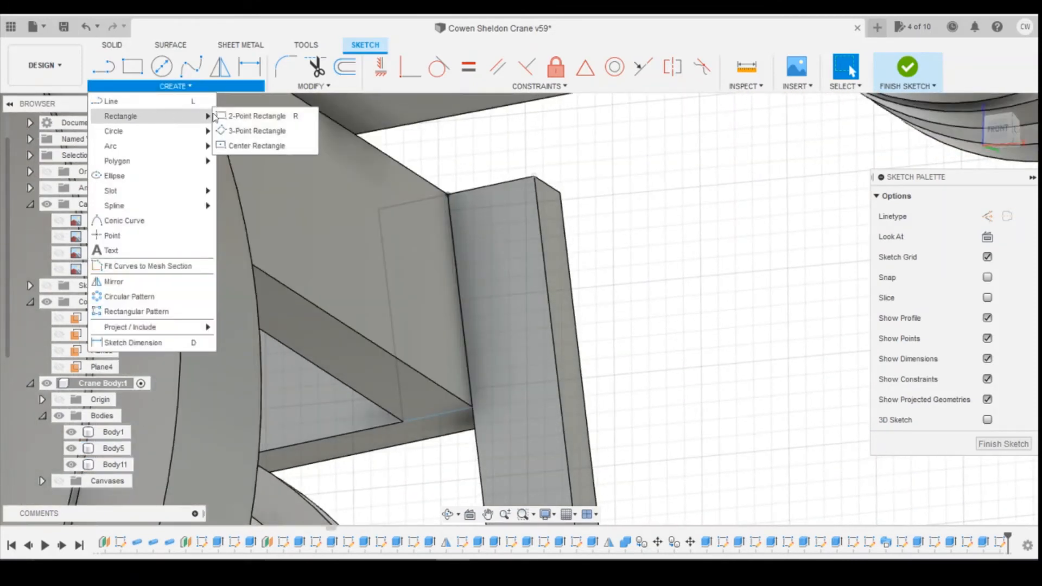
pyautogui.click(238, 131)
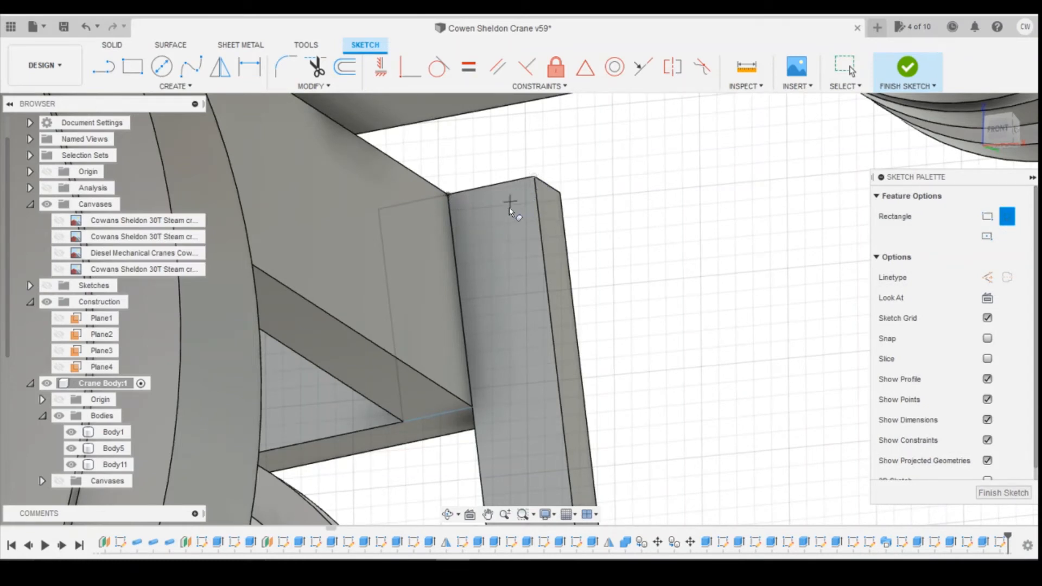
pyautogui.press('p')
pyautogui.click(516, 224)
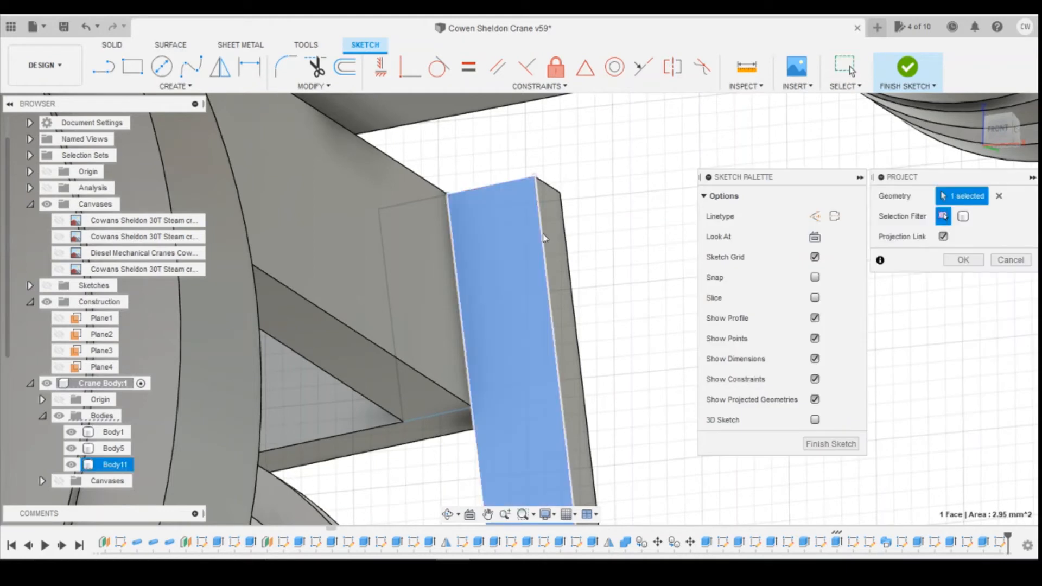
pyautogui.click(963, 260)
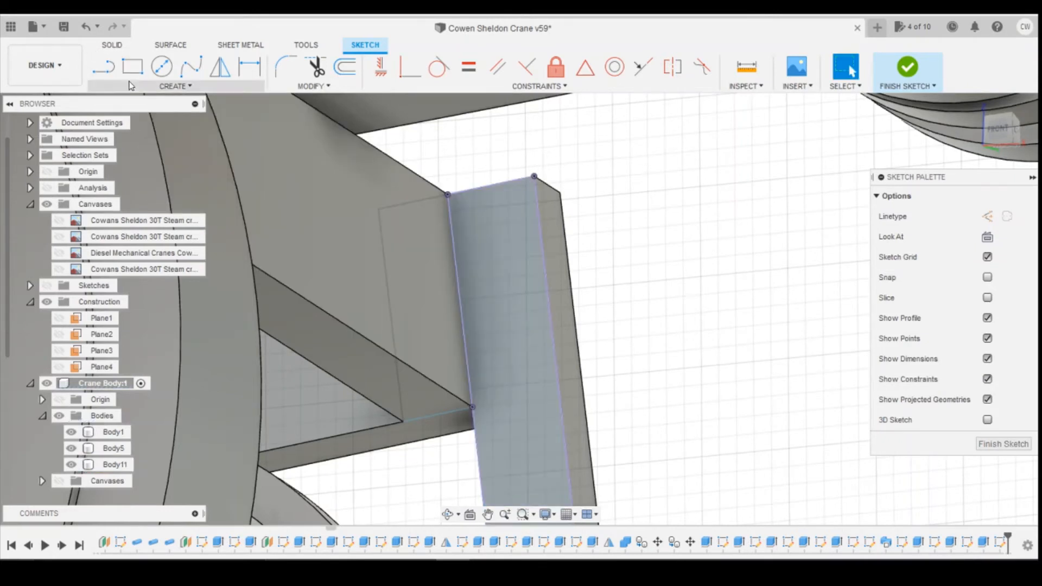
# Step: Draw a 3-point rectangle over the leg's upper end, spanning its full width and reaching the bracket's inner corner
pyautogui.click(175, 86)
pyautogui.moveTo(160, 114)
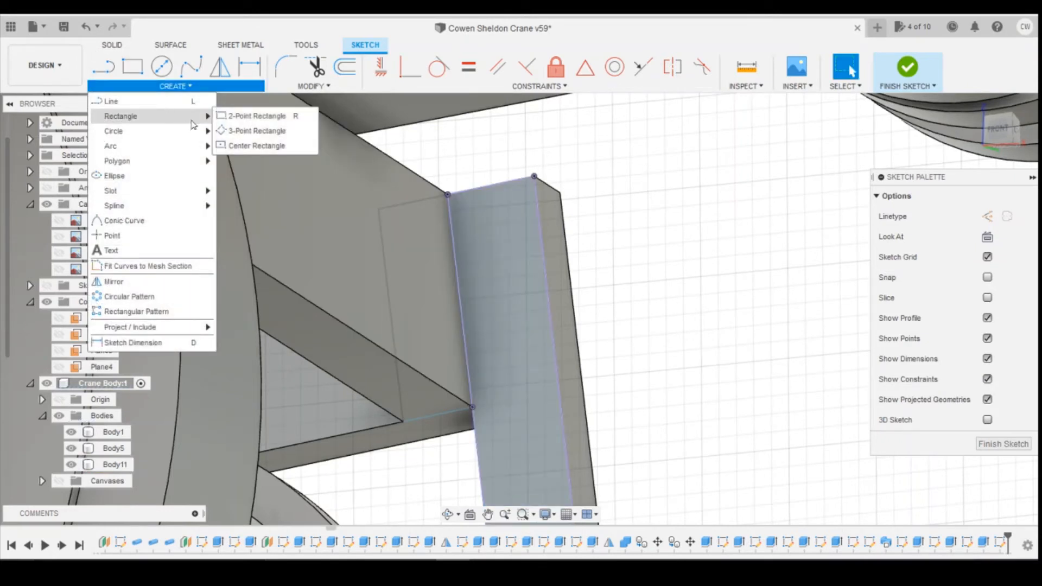
pyautogui.click(257, 132)
pyautogui.click(533, 177)
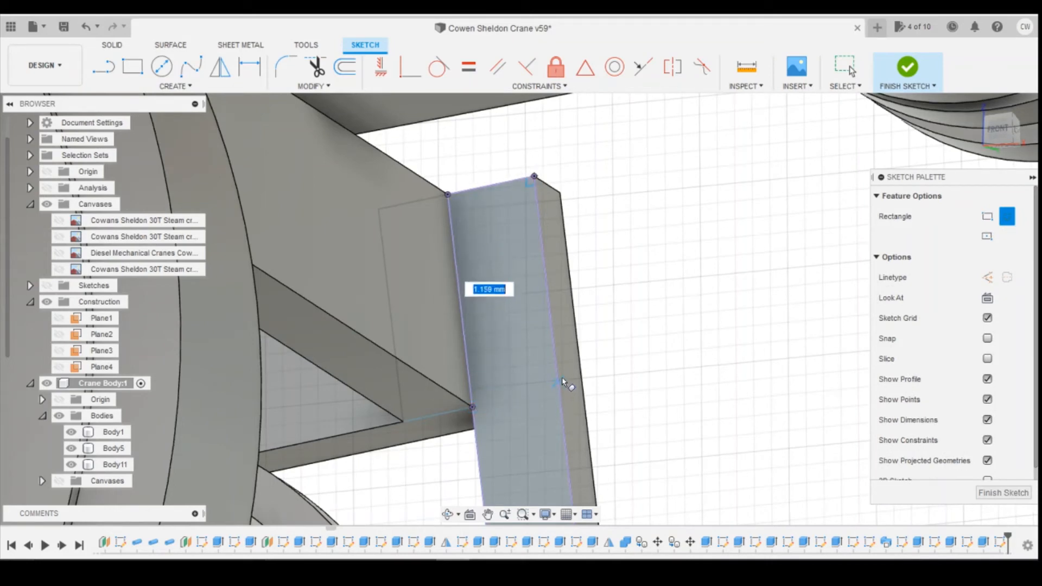
pyautogui.click(447, 194)
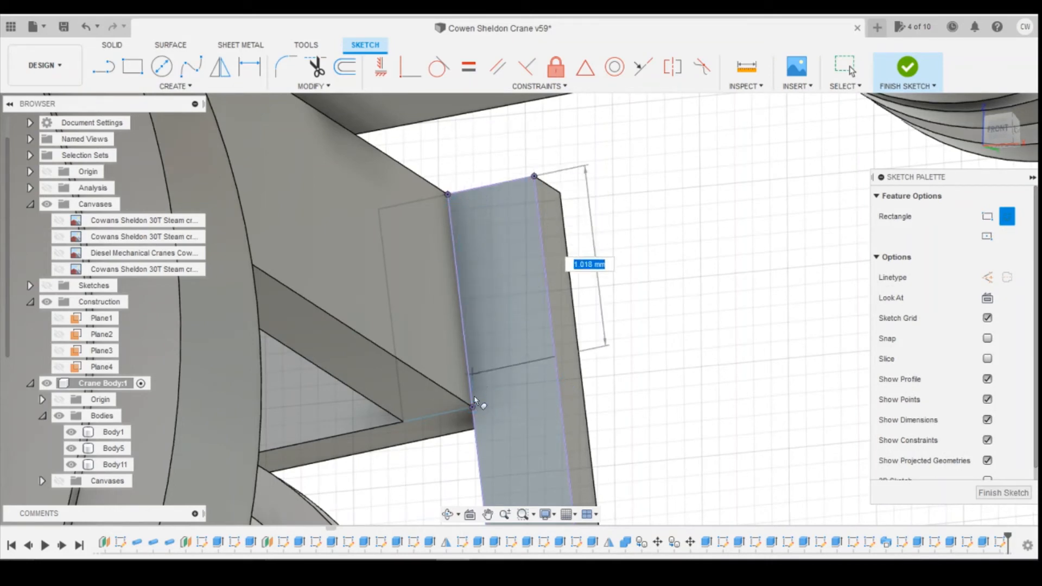
pyautogui.click(486, 403)
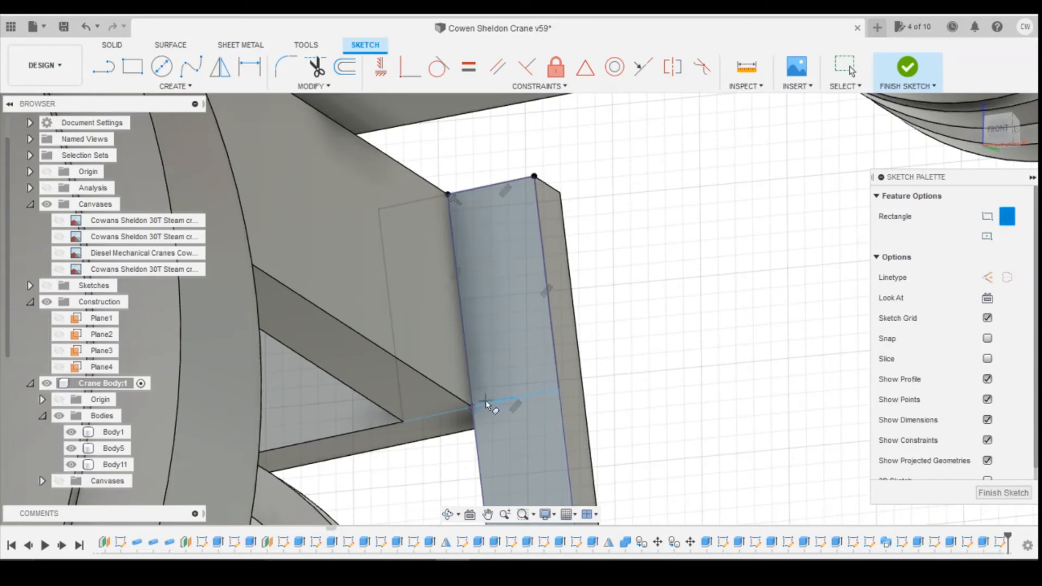
pyautogui.press('Escape')
# Step: Extrude the rectangle at the bracket leg's upper end 1.50 mm as a join, hiding Body5 temporarily while setting the distance
pyautogui.rightClick(520, 310)
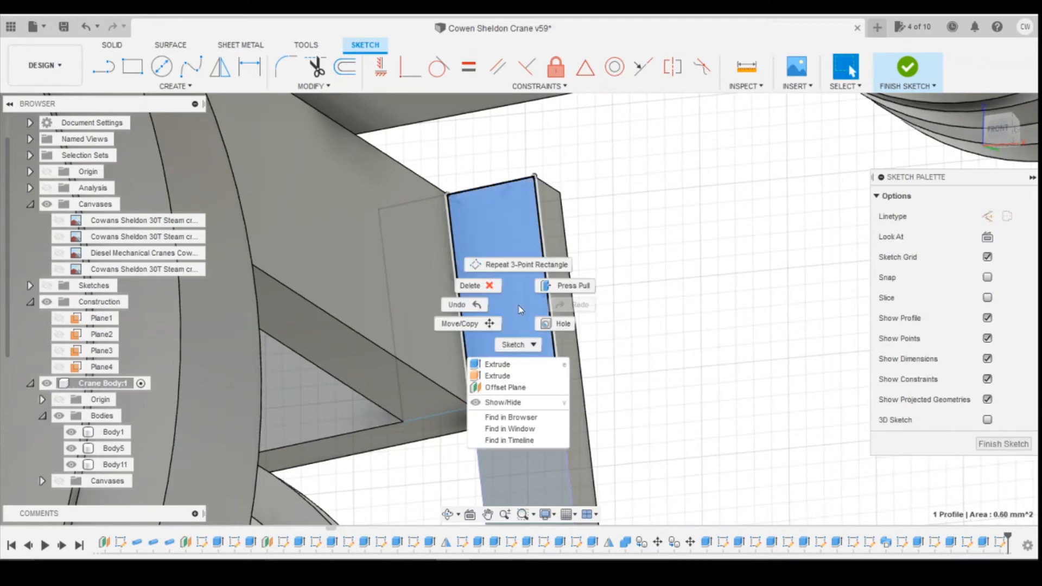
pyautogui.click(502, 364)
pyautogui.keyDown('shift'); pyautogui.moveTo(497, 288); pyautogui.dragTo(500, 286, button='middle'); pyautogui.keyUp('shift')
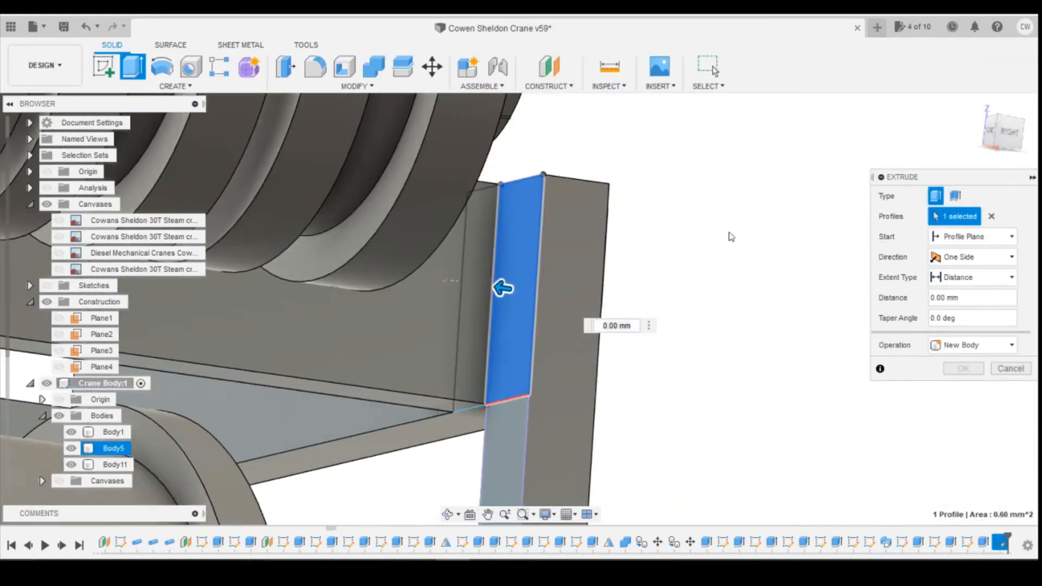
pyautogui.moveTo(500, 286); pyautogui.dragTo(307, 294)
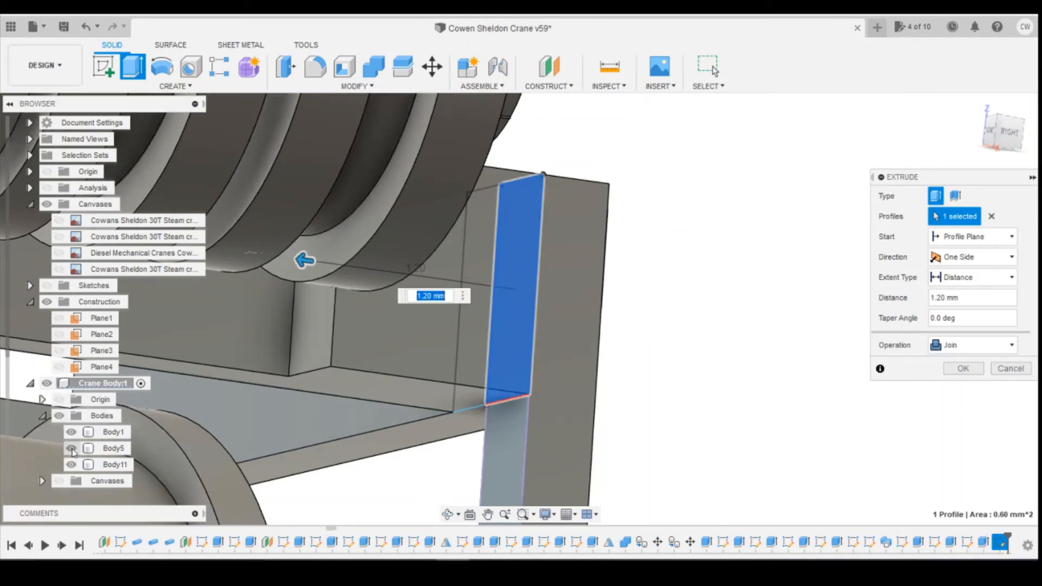
pyautogui.click(71, 449)
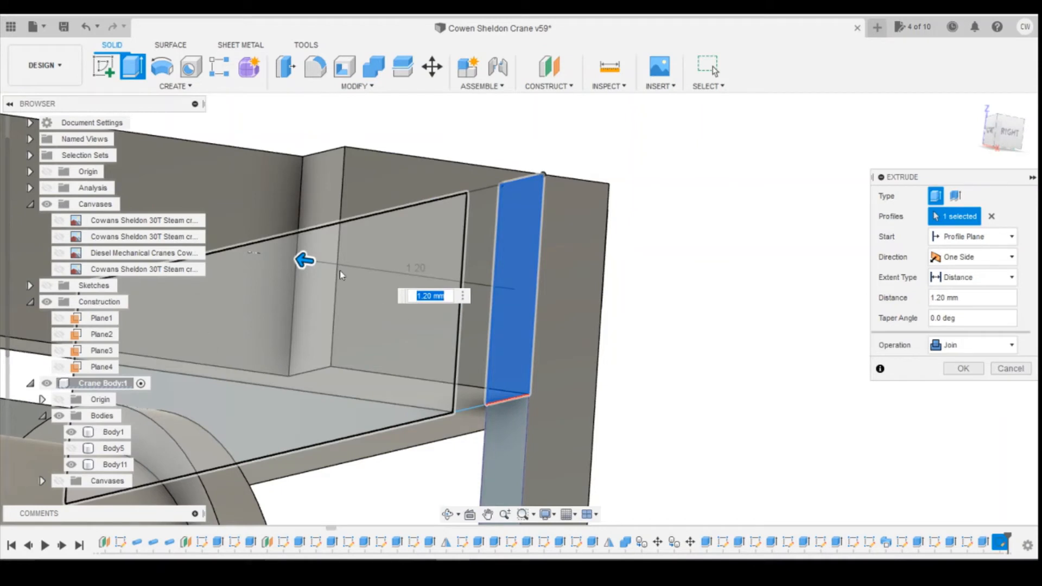
pyautogui.moveTo(304, 260); pyautogui.dragTo(255, 251)
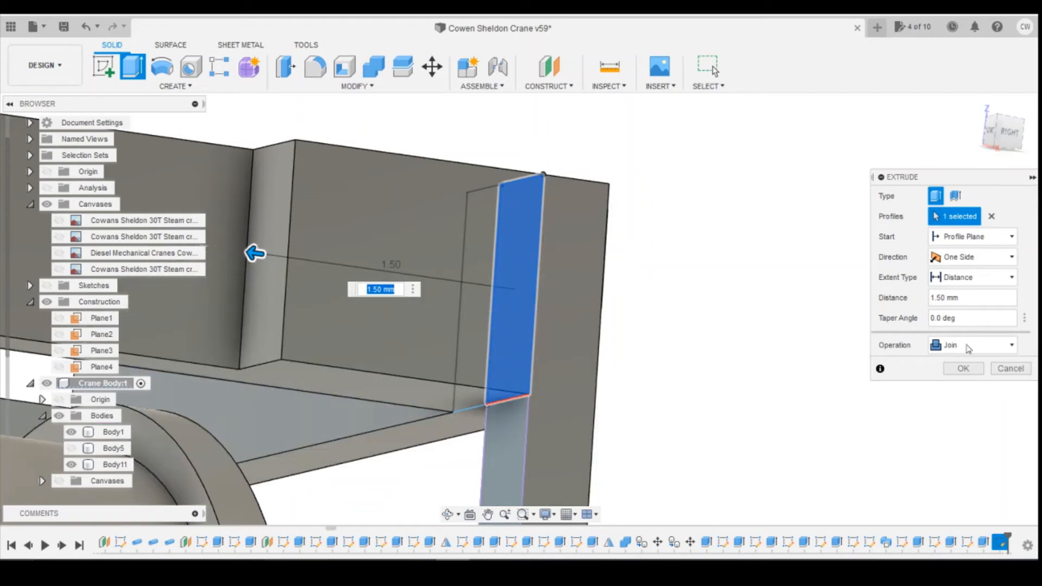
pyautogui.click(970, 370)
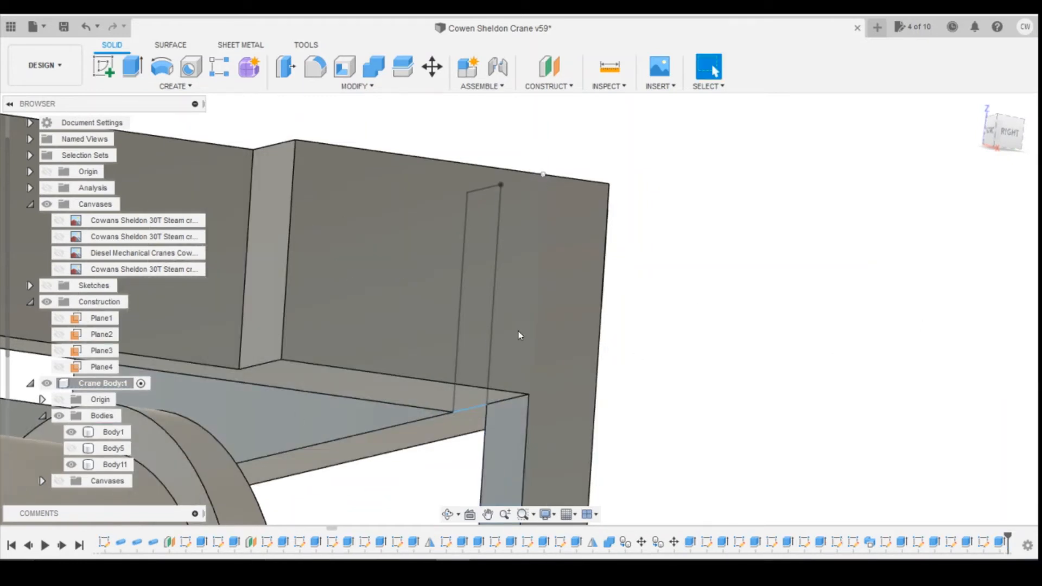
pyautogui.scroll(-3, 427, 340)
pyautogui.click(71, 448)
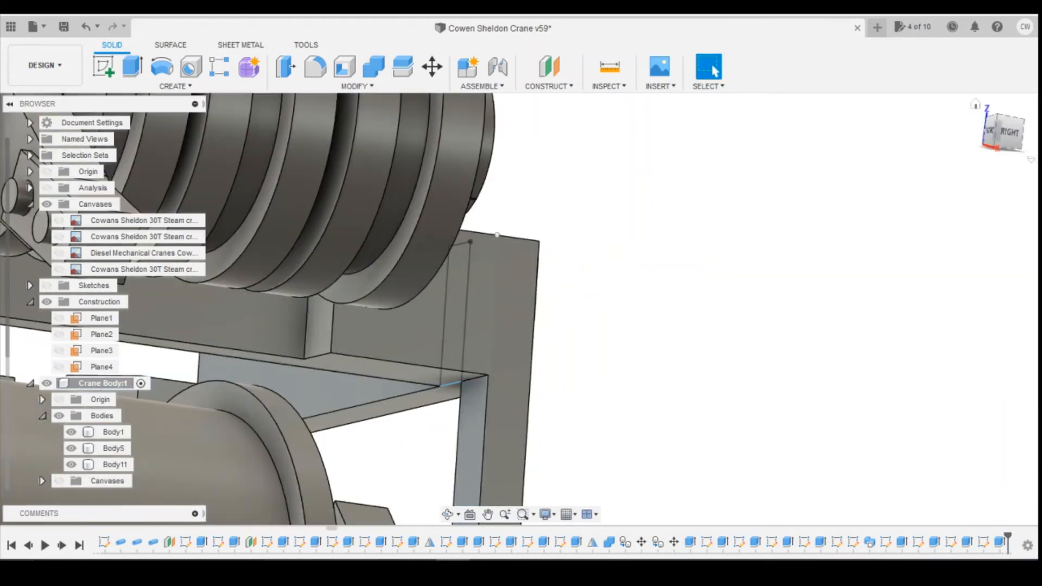
# Step: Examine the bracket from the side and compare it with the yellow crane's reference photo in the photo viewer
pyautogui.click(1011, 134)
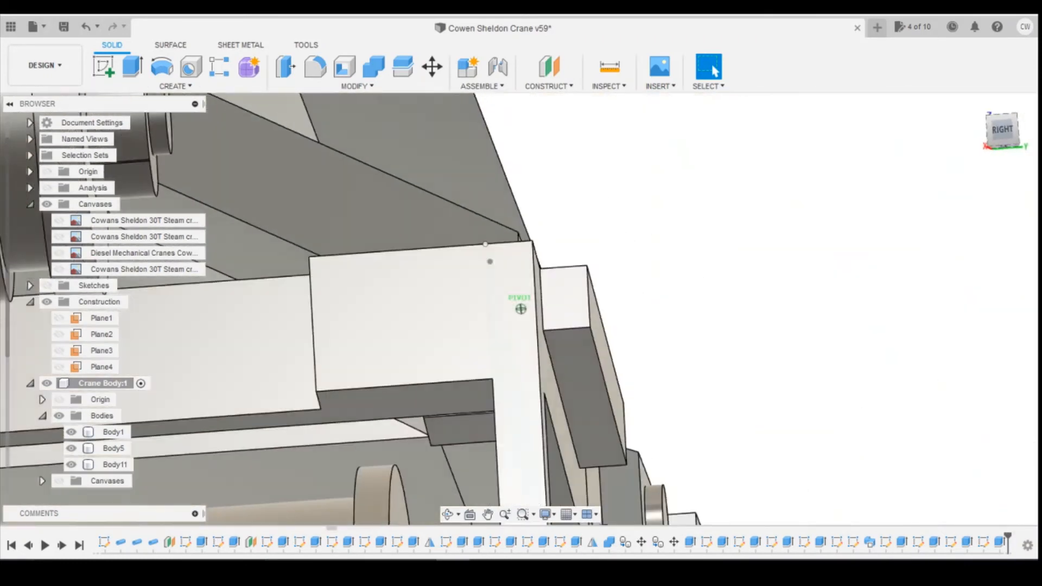
pyautogui.moveTo(1007, 133)
pyautogui.mouseDown()
pyautogui.moveTo(996, 143)
pyautogui.moveTo(1003, 132)
pyautogui.mouseUp()
pyautogui.scroll(-5, 363, 362)
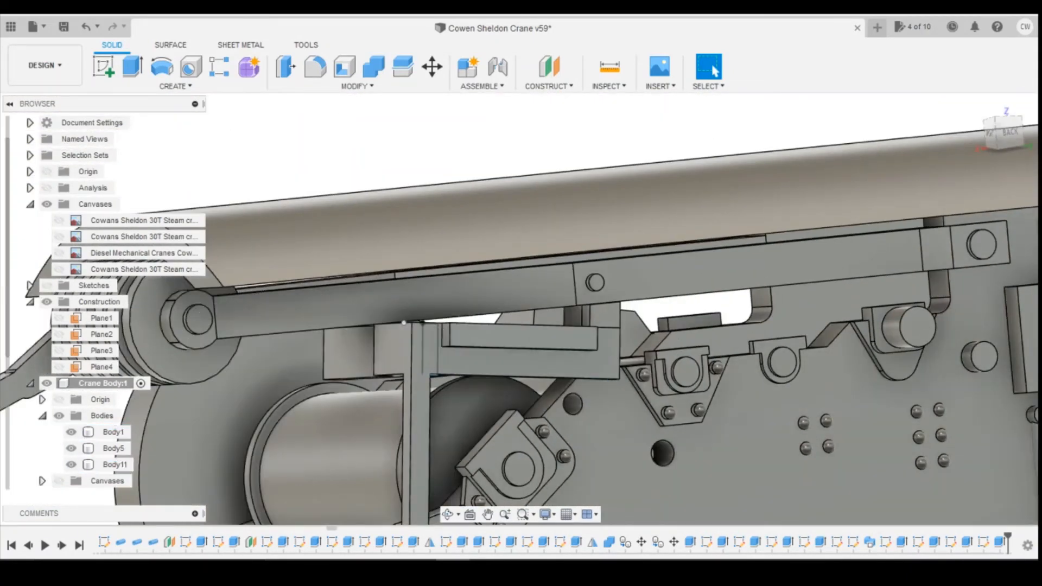
pyautogui.click(418, 510)
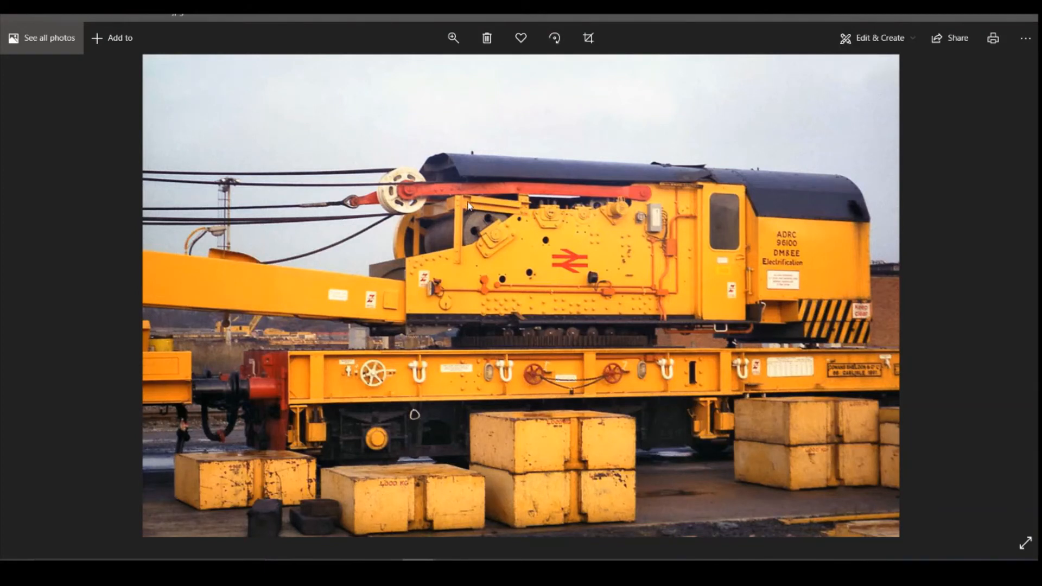
pyautogui.moveTo(453, 557)
pyautogui.click(453, 513)
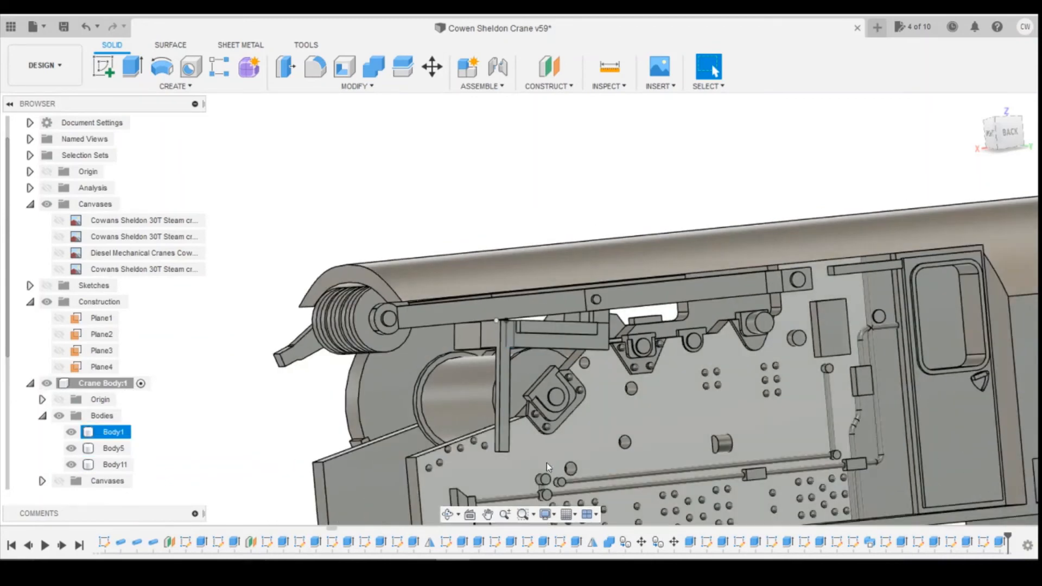
# Step: Start a sketch on the bracket leg's outer face and draw a 0.3 mm diameter circle near its lower end
pyautogui.scroll(6, 545, 462)
pyautogui.click(104, 65)
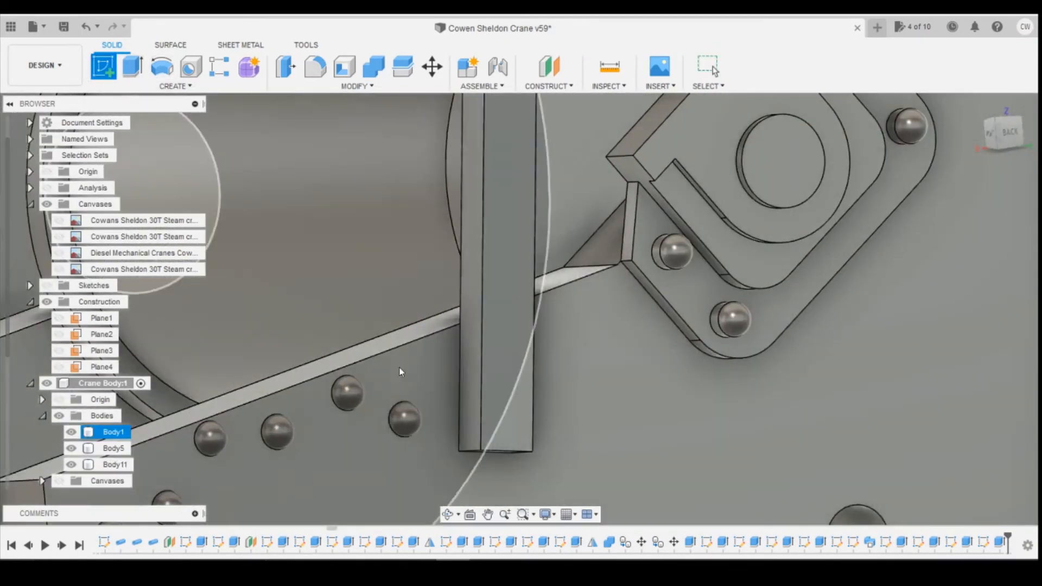
pyautogui.click(497, 415)
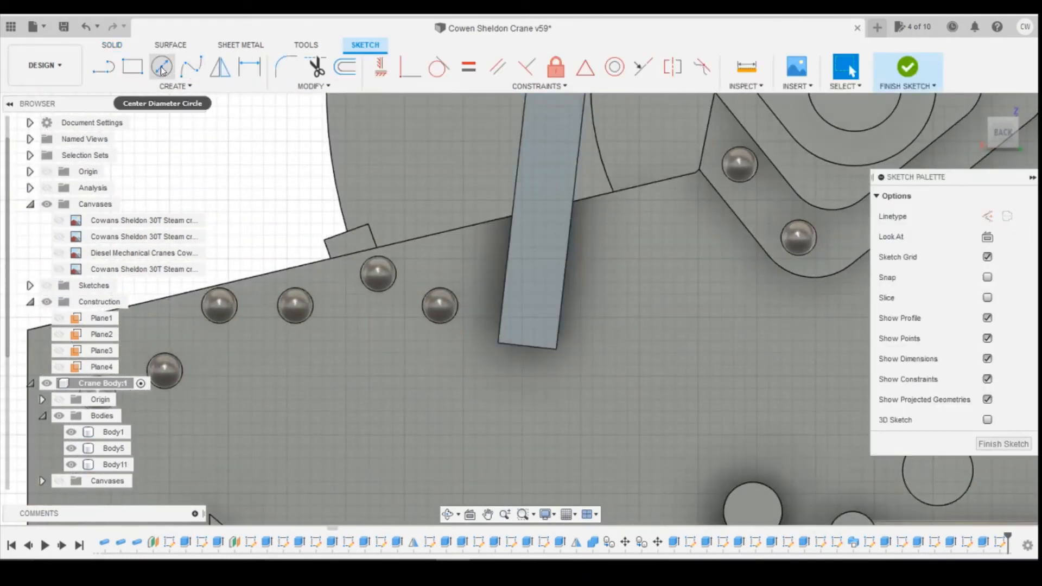
pyautogui.click(161, 66)
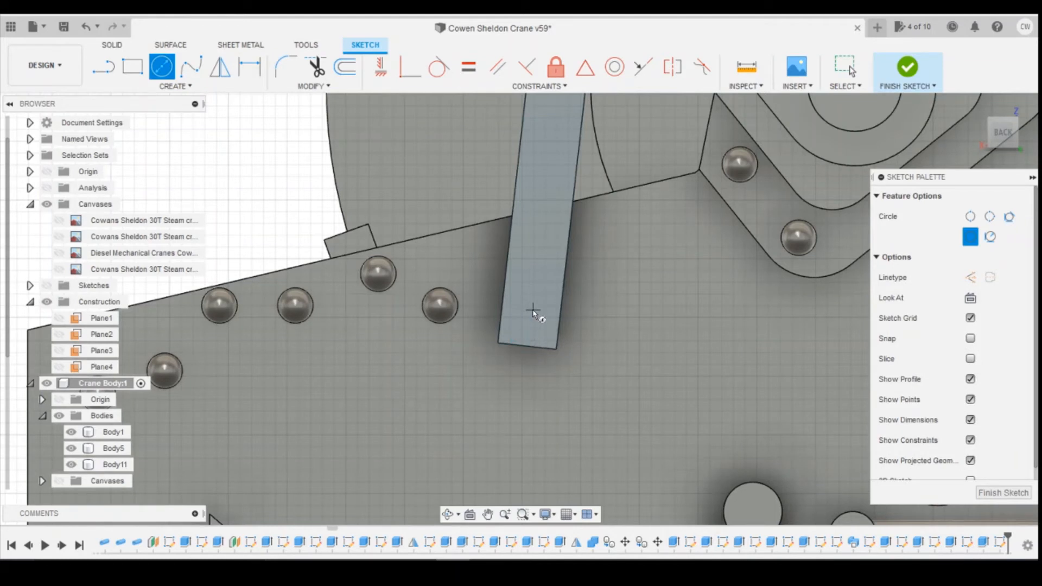
pyautogui.scroll(2, 534, 304)
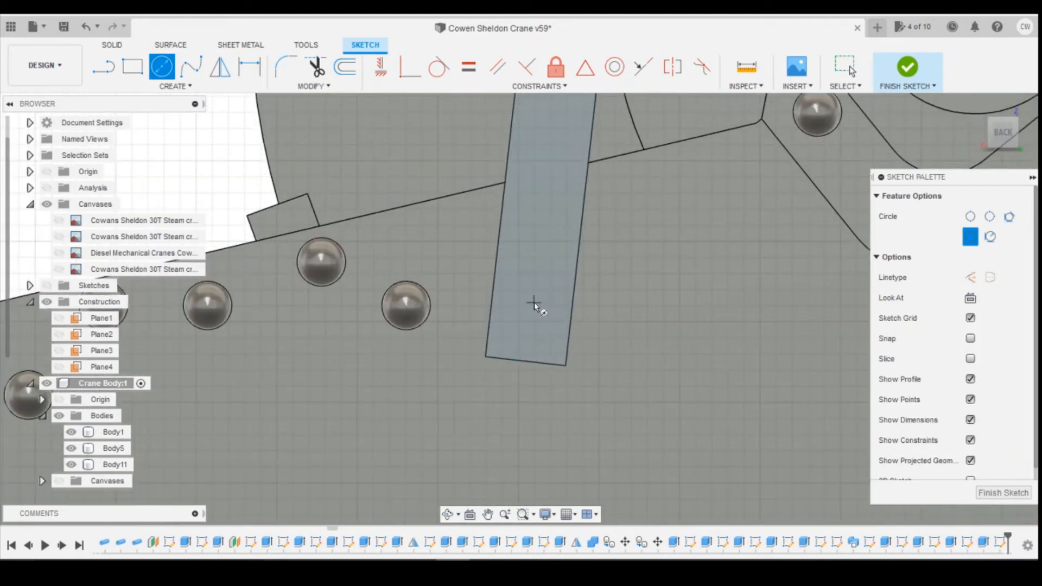
pyautogui.scroll(1, 534, 302)
pyautogui.click(533, 303)
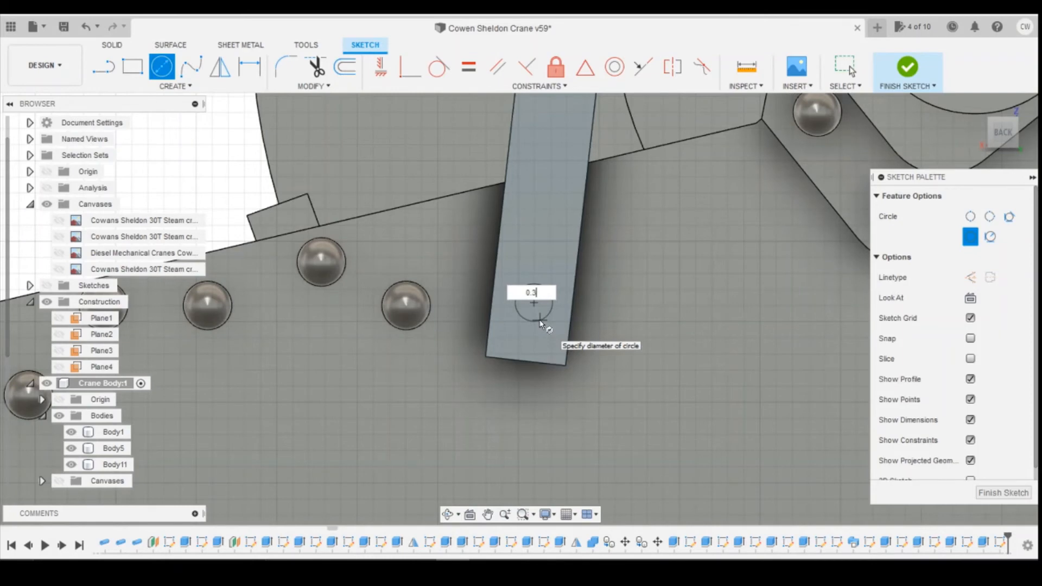
pyautogui.write('0.3')
pyautogui.press('Return')
pyautogui.press('Escape')
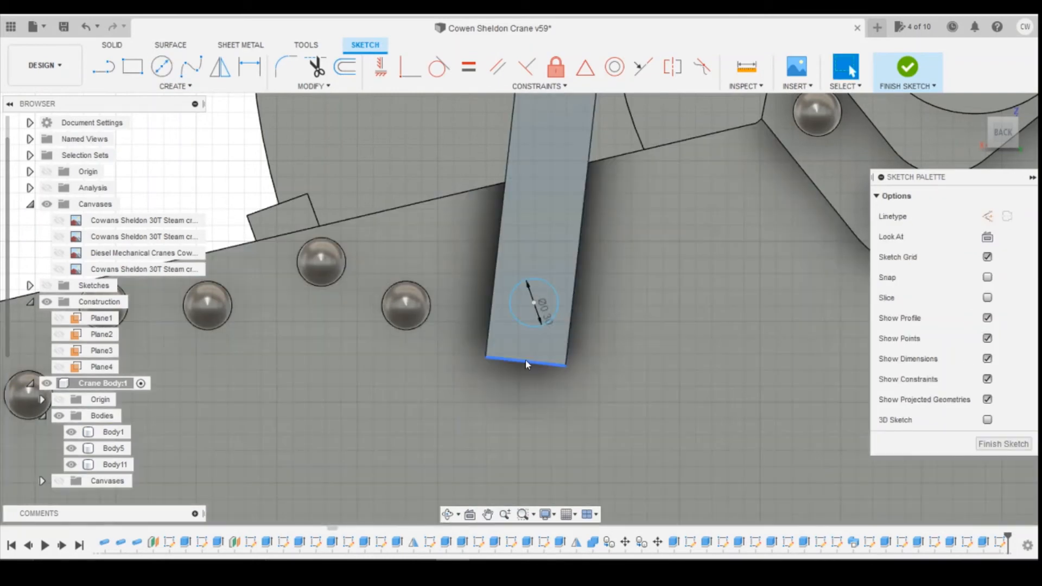
# Step: Dimension the circle's centre 0.25 mm from the leg's long side edge and 0.30 mm from its lower end edge
pyautogui.click(526, 360)
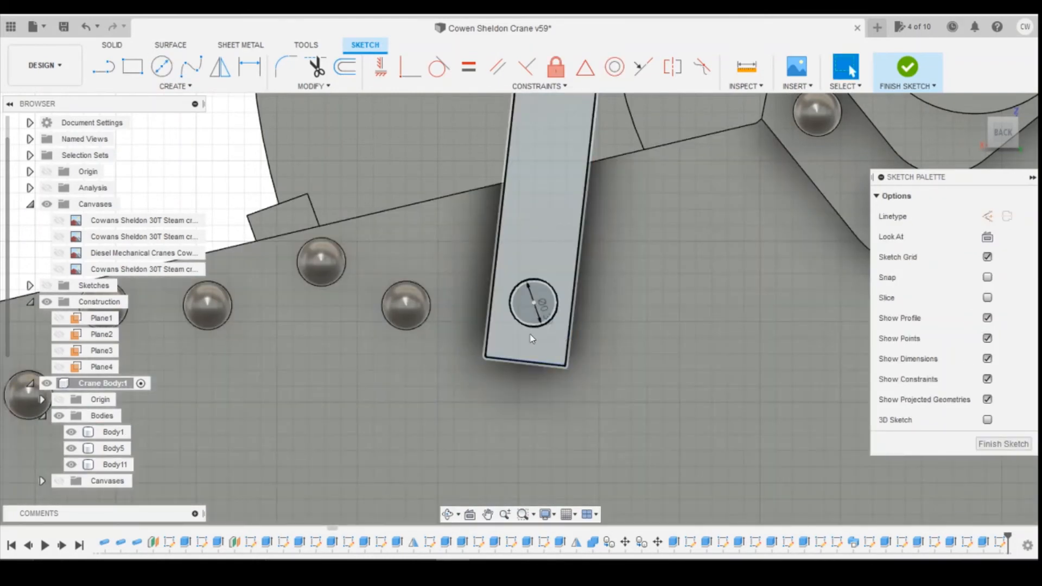
pyautogui.press('d')
pyautogui.click(492, 297)
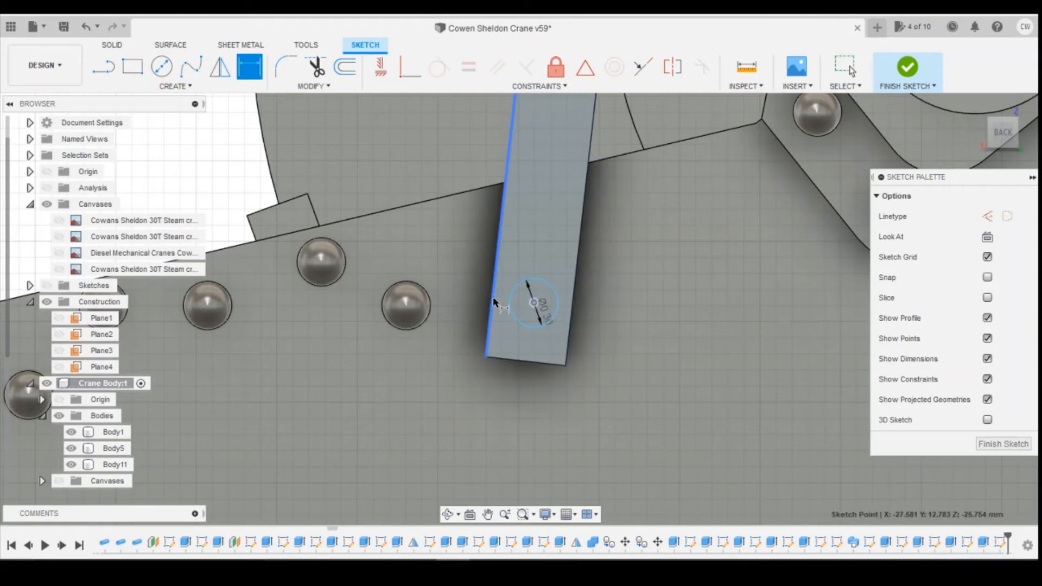
pyautogui.click(575, 421)
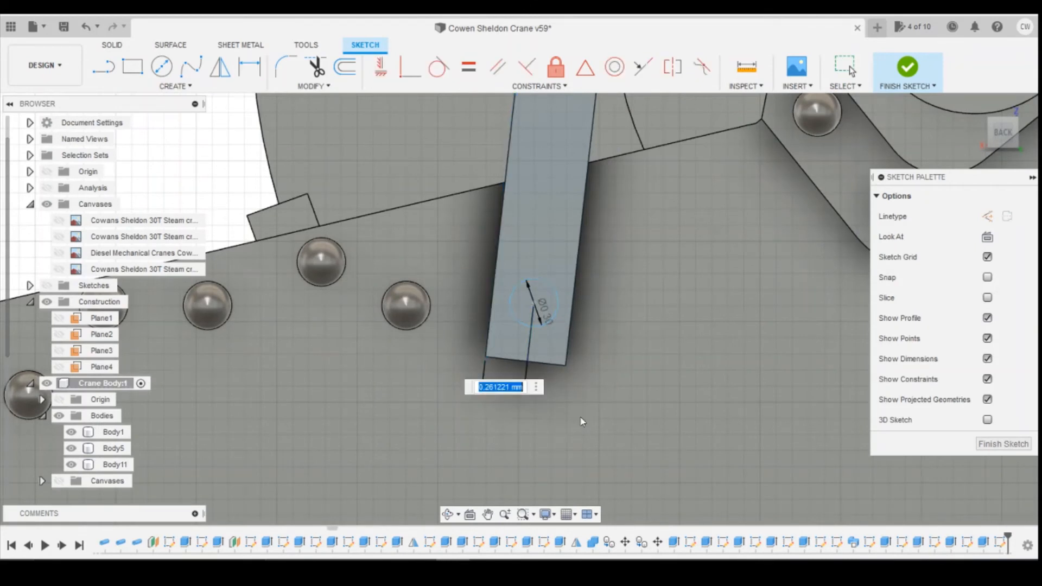
pyautogui.press('Return')
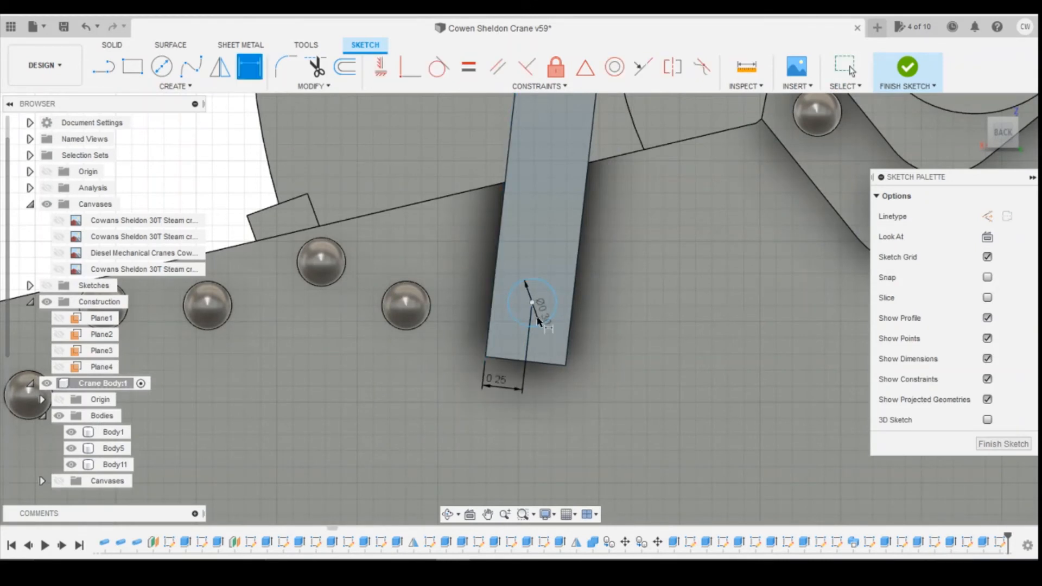
pyautogui.click(532, 302)
pyautogui.click(579, 362)
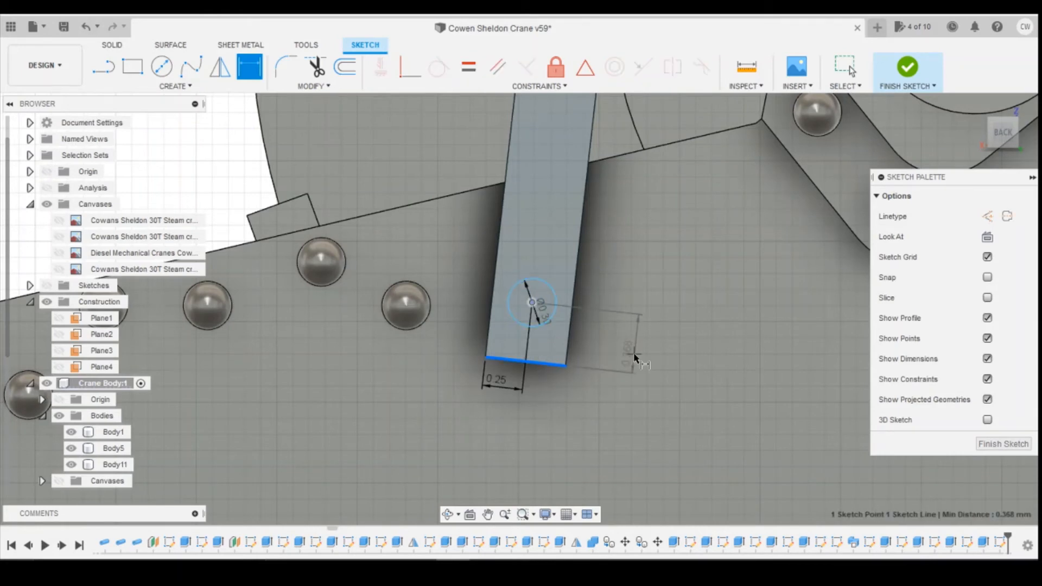
pyautogui.click(635, 353)
pyautogui.write('0.3')
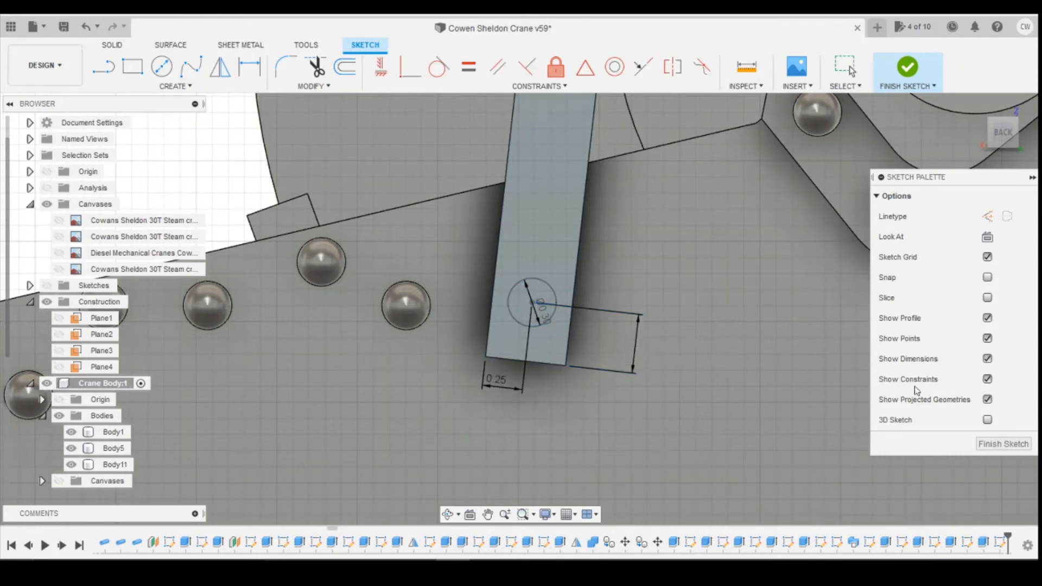
pyautogui.press('Return')
# Step: Extrude the circle profile on the bracket leg by 0.15 mm
pyautogui.scroll(3, 568, 285)
pyautogui.click(519, 303)
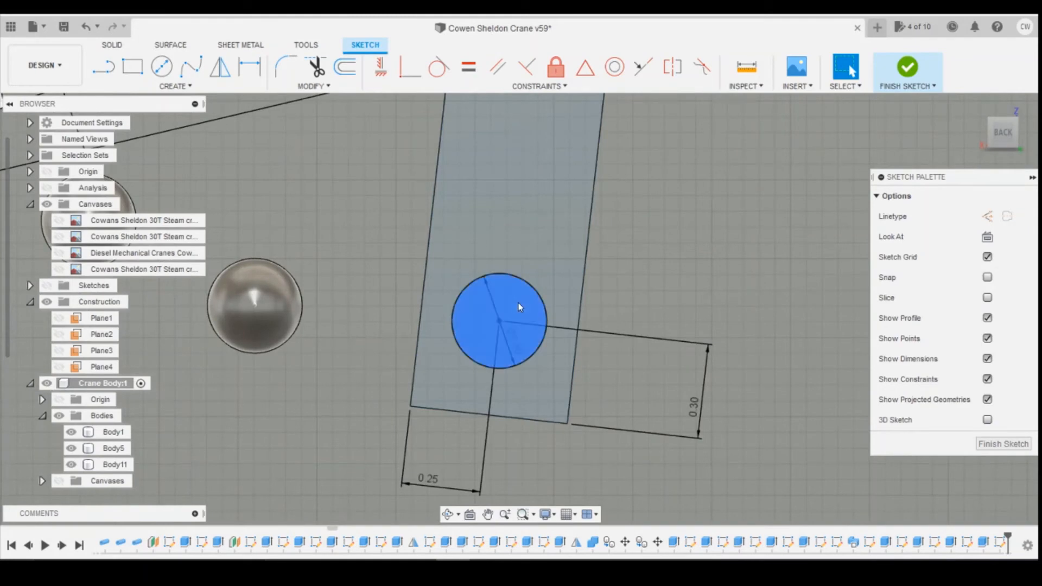
pyautogui.rightClick(519, 302)
pyautogui.click(491, 360)
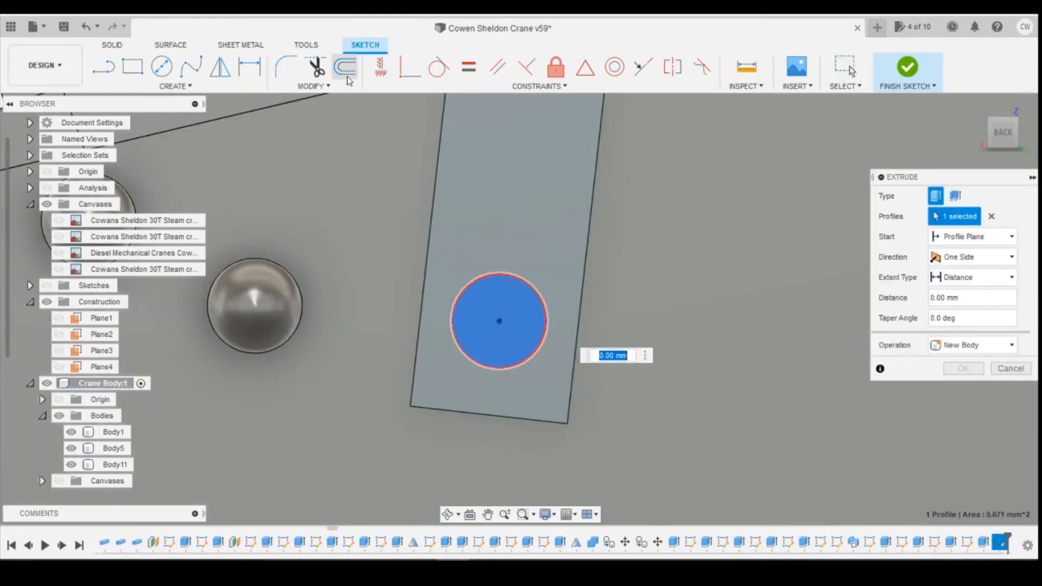
pyautogui.press('Escape')
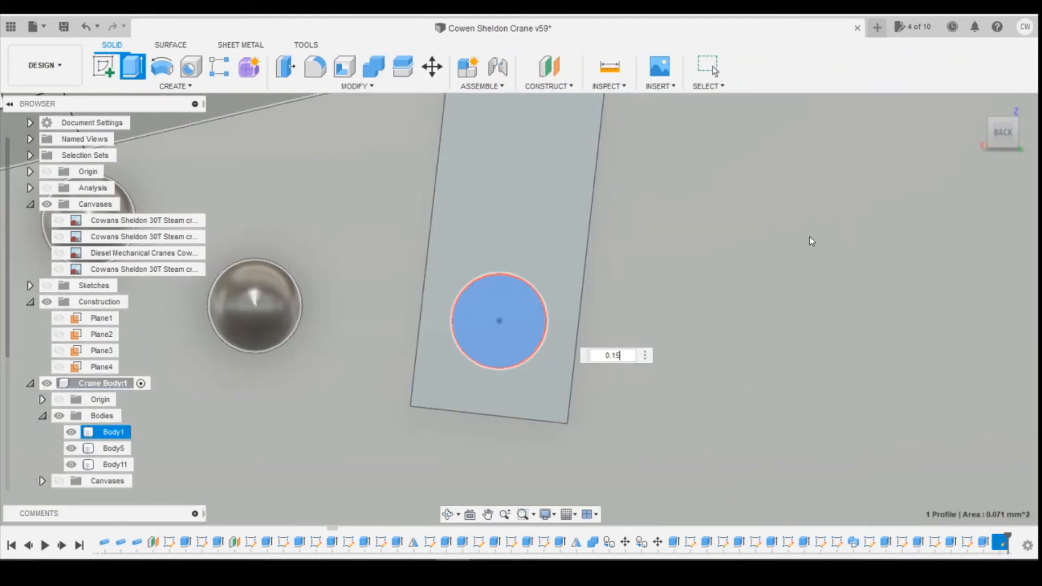
# Step: Fillet the extruded circle's outer edge to form a domed rivet head
pyautogui.press('f')
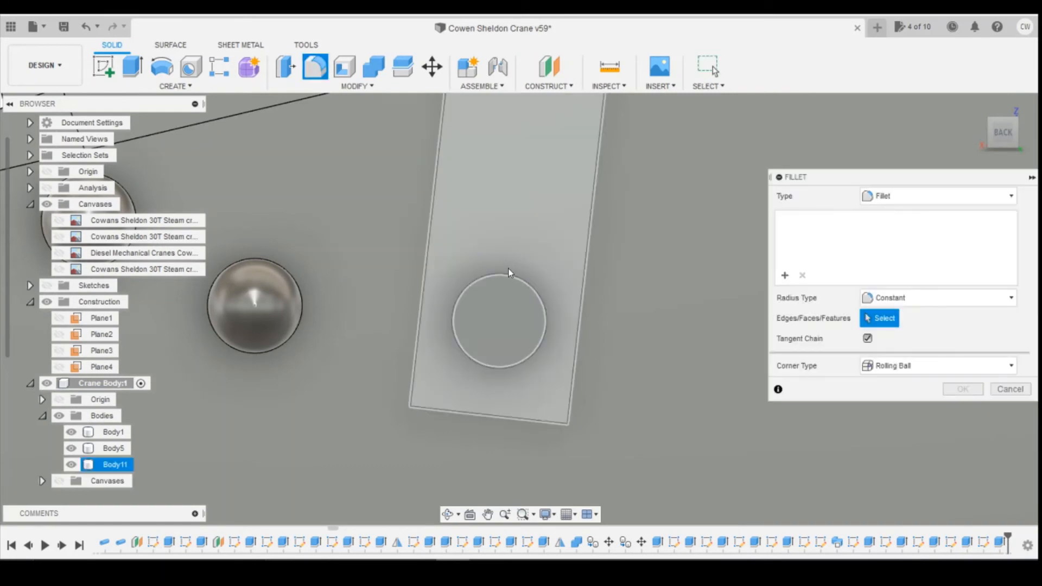
pyautogui.click(515, 276)
pyautogui.write('0.05')
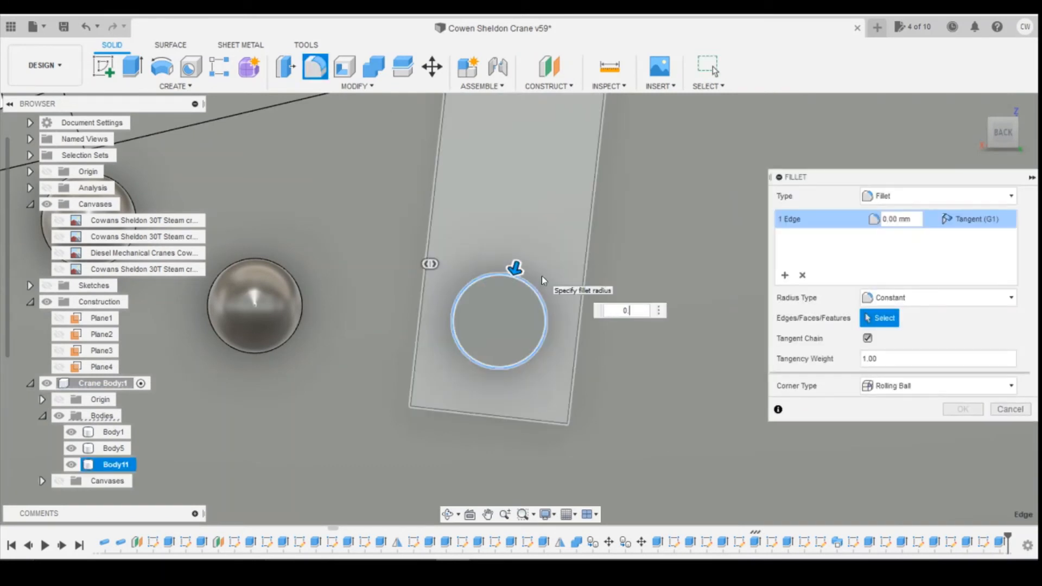
pyautogui.press('Return')
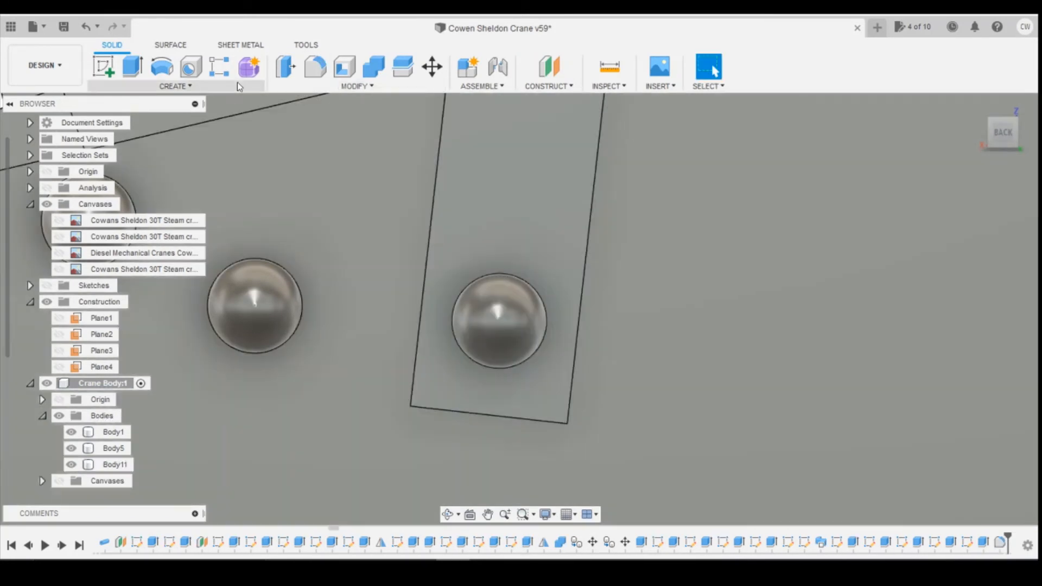
# Step: Create a rectangular pattern of the rivet's extrude and fillet features along the leg's long edge, with quantity 2 and distance 0.50 mm
pyautogui.click(220, 66)
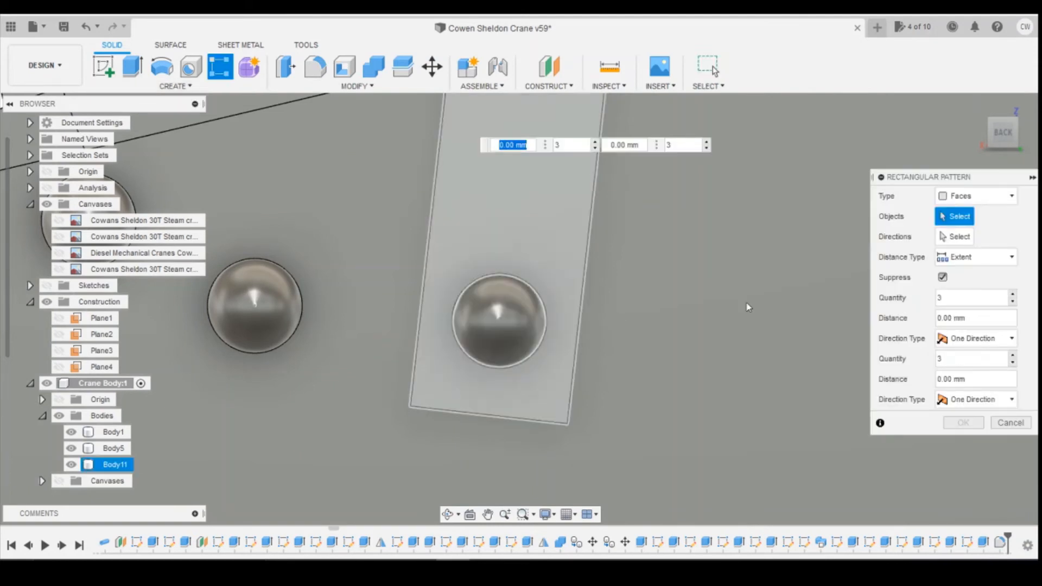
pyautogui.click(976, 196)
pyautogui.click(971, 245)
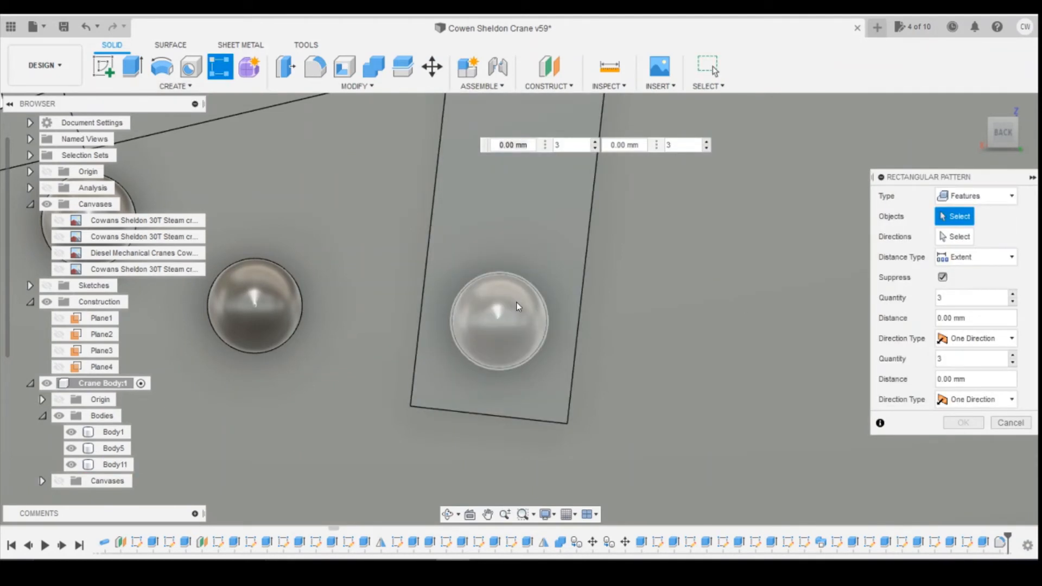
pyautogui.click(517, 307)
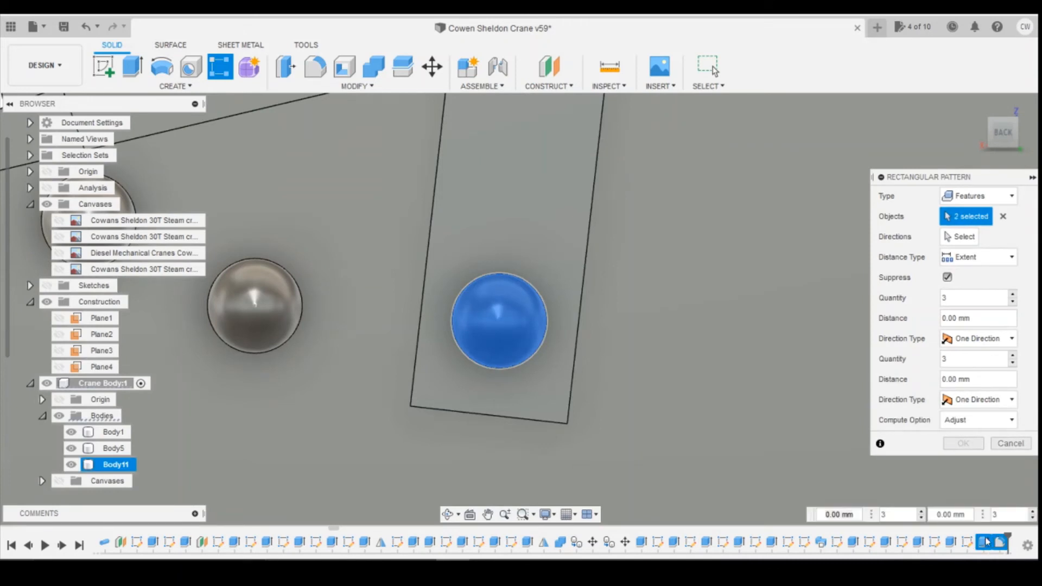
pyautogui.click(964, 237)
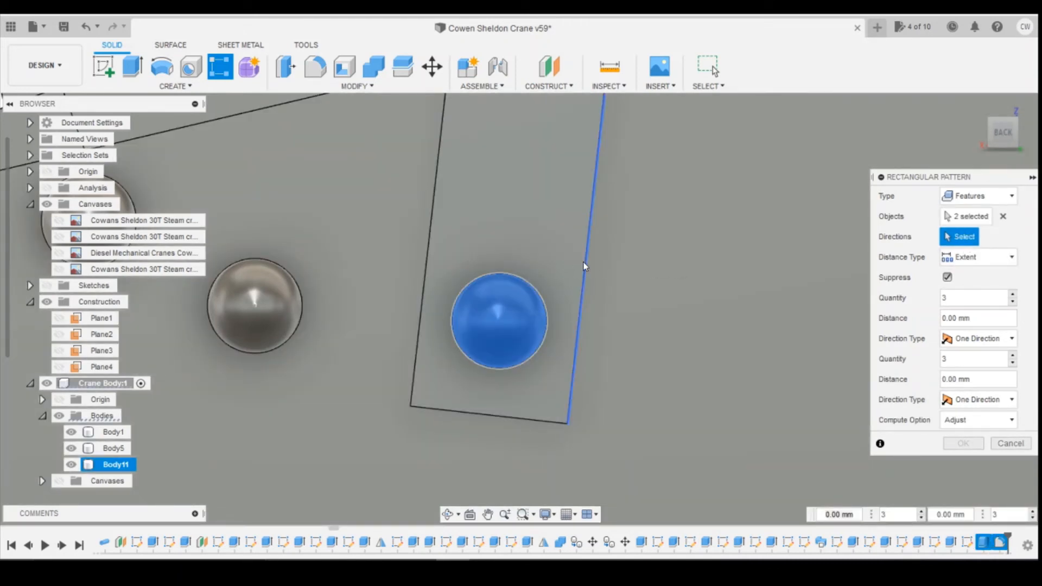
pyautogui.click(585, 266)
pyautogui.moveTo(502, 300); pyautogui.dragTo(517, 150)
pyautogui.click(712, 218)
pyautogui.press('Tab')
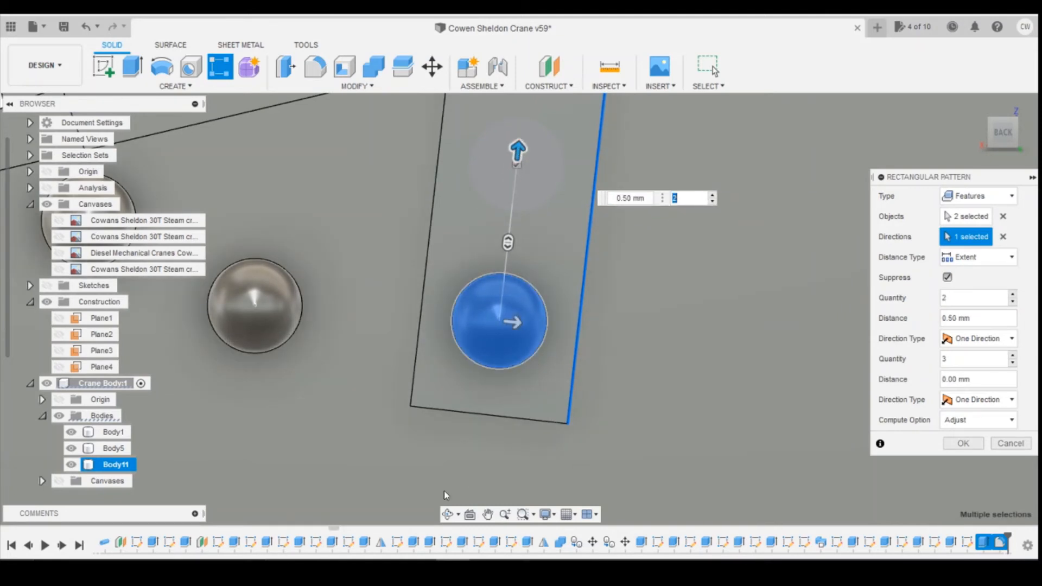
pyautogui.scroll(-2, 639, 371)
pyautogui.click(955, 442)
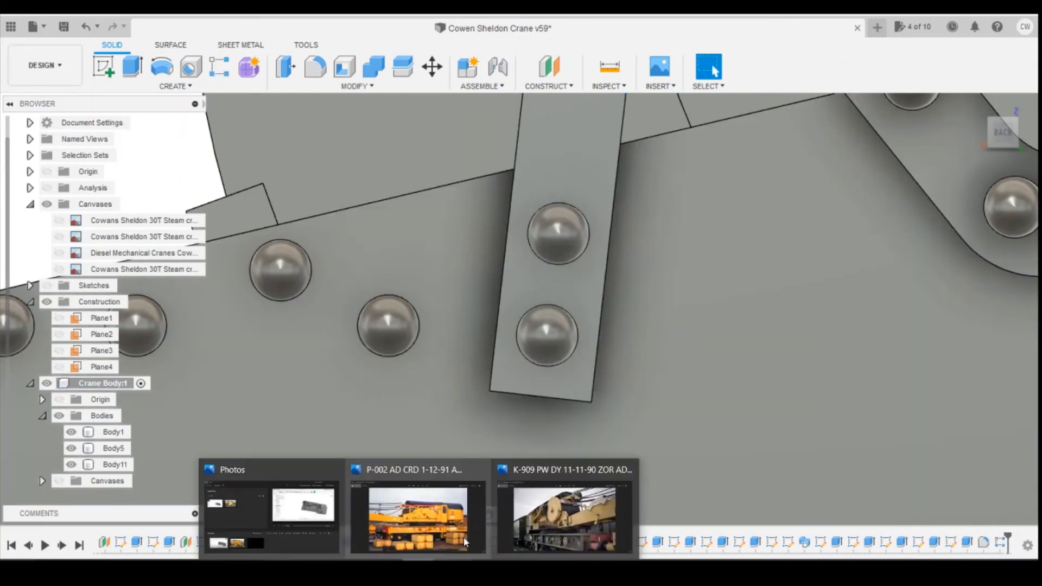
# Step: Check the support bracket beneath the pulley arm in the yellow crane reference photo, then return to the model
pyautogui.click(463, 533)
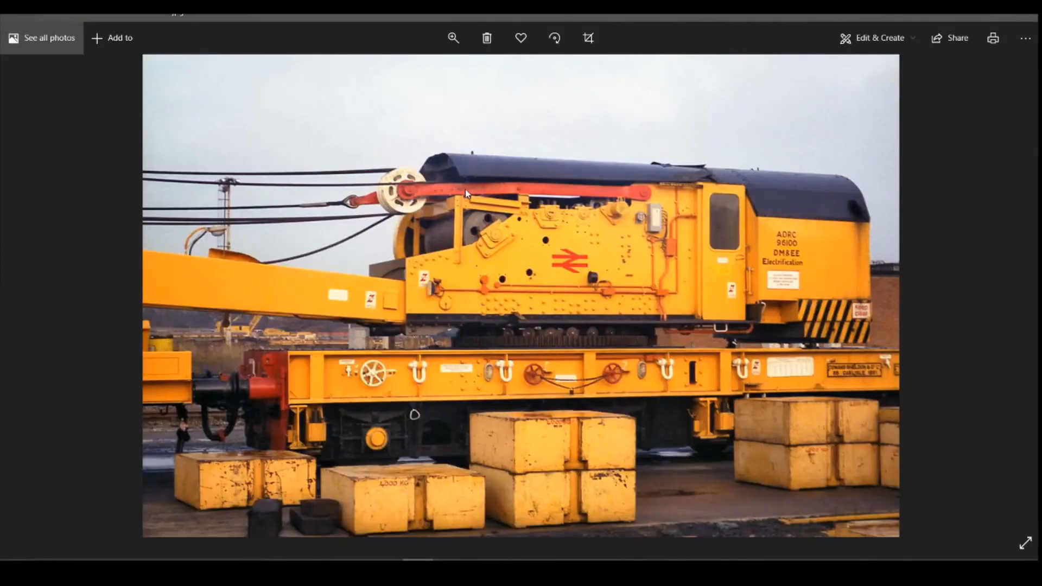
pyautogui.click(455, 567)
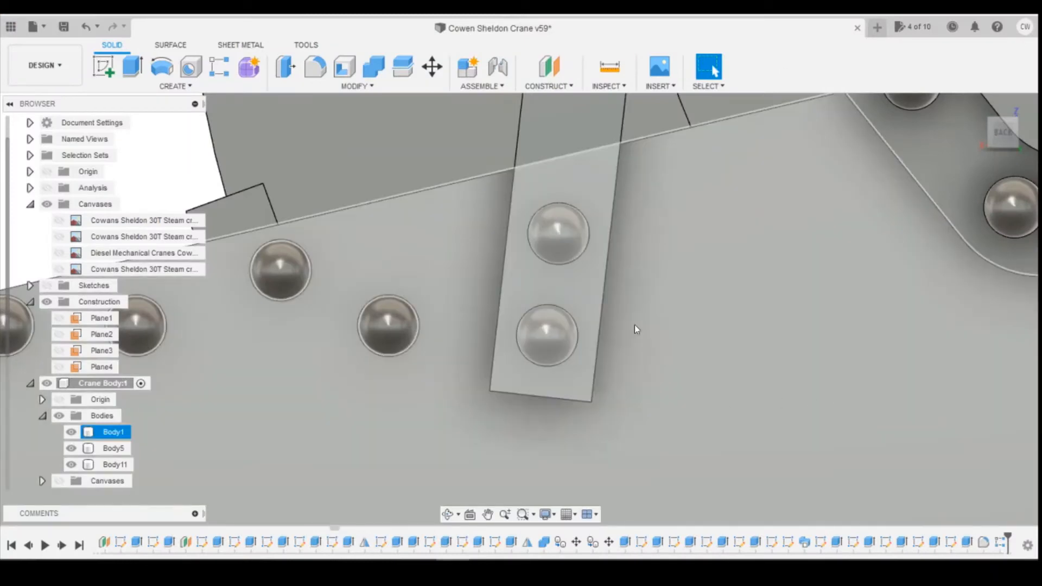
pyautogui.scroll(-4, 706, 404)
pyautogui.scroll(-3, 700, 405)
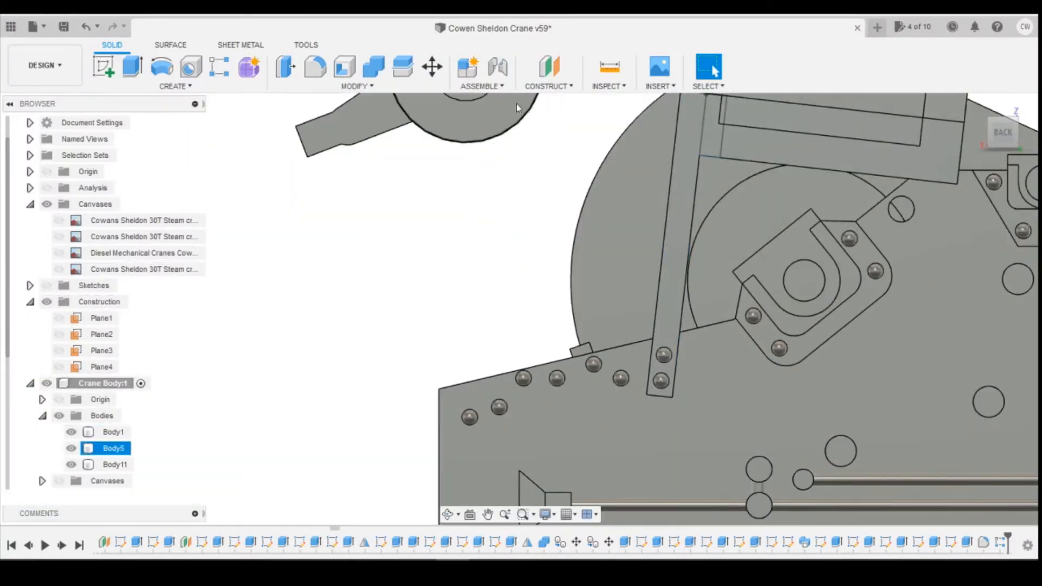
# Step: Create a rectangular pattern of the rivet's extrude, fillet and pattern features along the leg's long edge, with quantity 2 and distance 4.80 mm
pyautogui.click(219, 66)
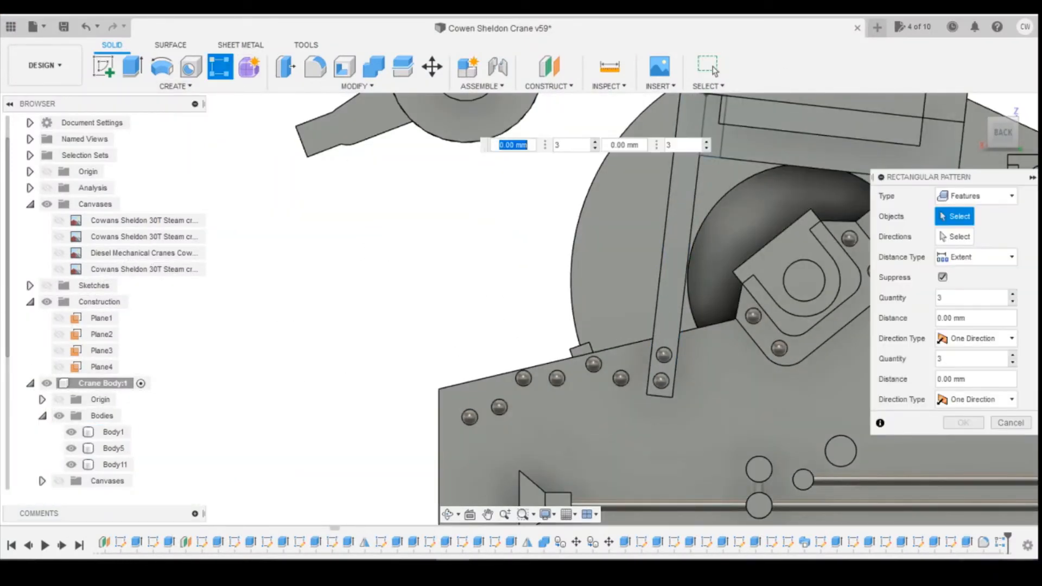
pyautogui.click(1003, 544)
pyautogui.click(966, 542)
pyautogui.scroll(-3, 780, 450)
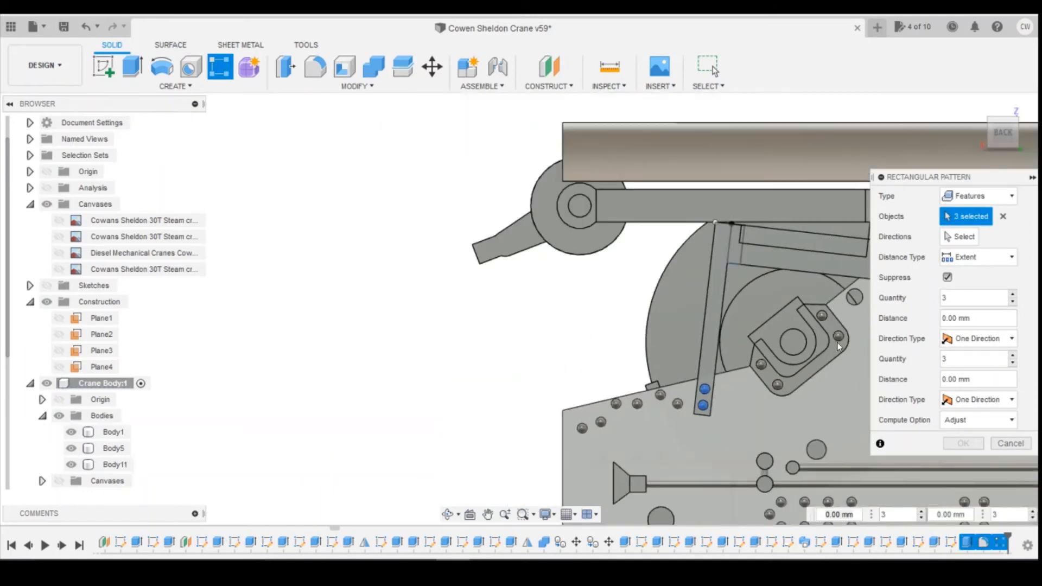
pyautogui.click(959, 236)
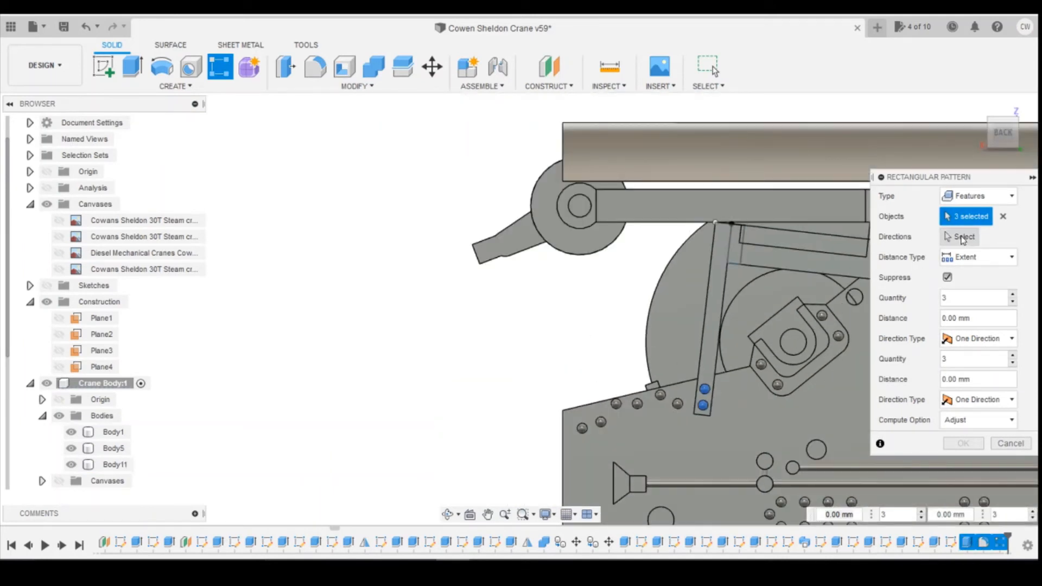
pyautogui.click(704, 301)
pyautogui.click(879, 431)
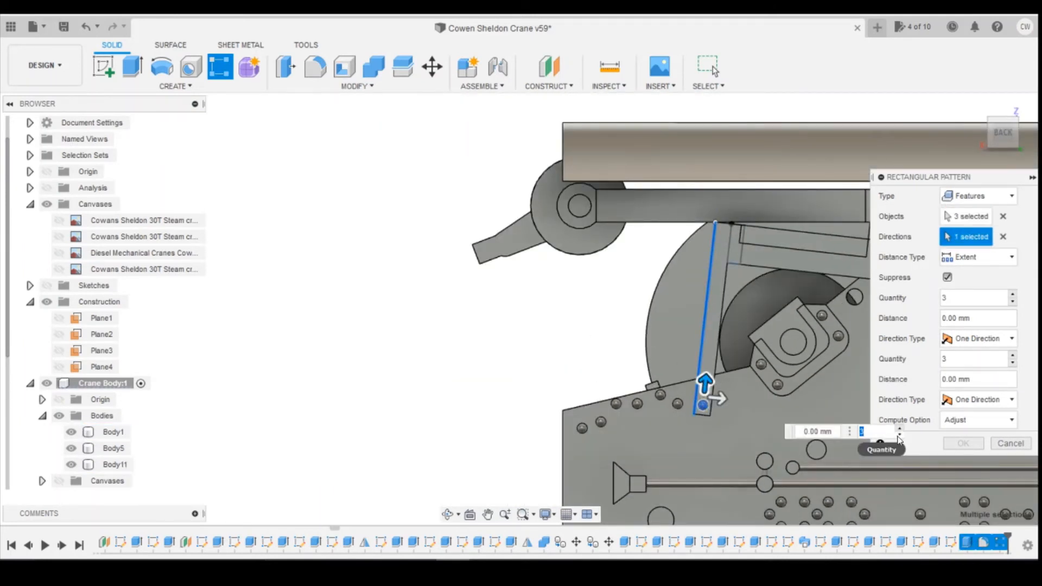
pyautogui.write('2')
pyautogui.press('Tab')
pyautogui.moveTo(709, 381); pyautogui.dragTo(687, 205)
pyautogui.scroll(3, 705, 282)
pyautogui.scroll(2, 665, 313)
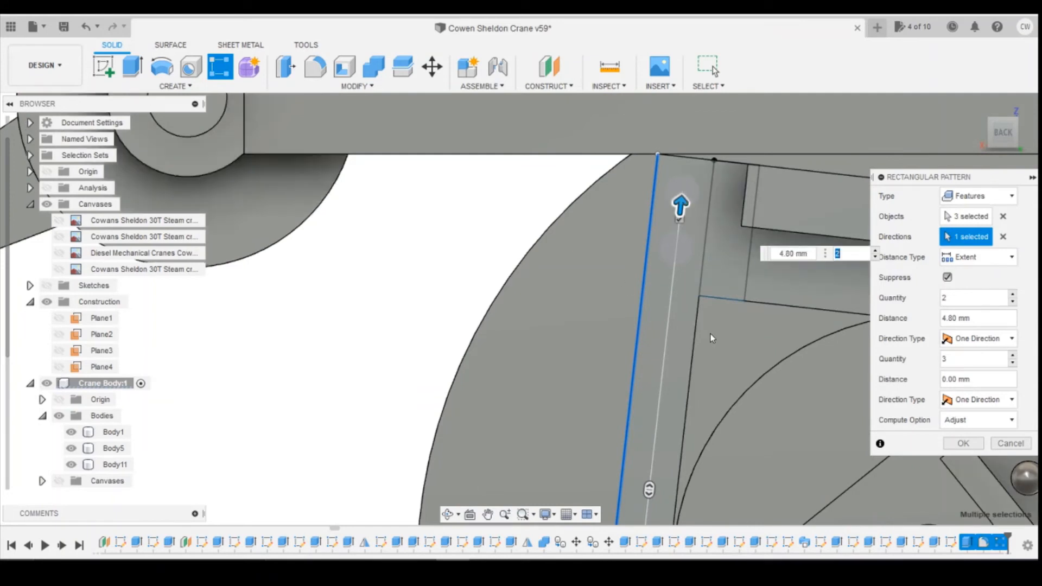
pyautogui.click(963, 443)
pyautogui.scroll(-5, 483, 425)
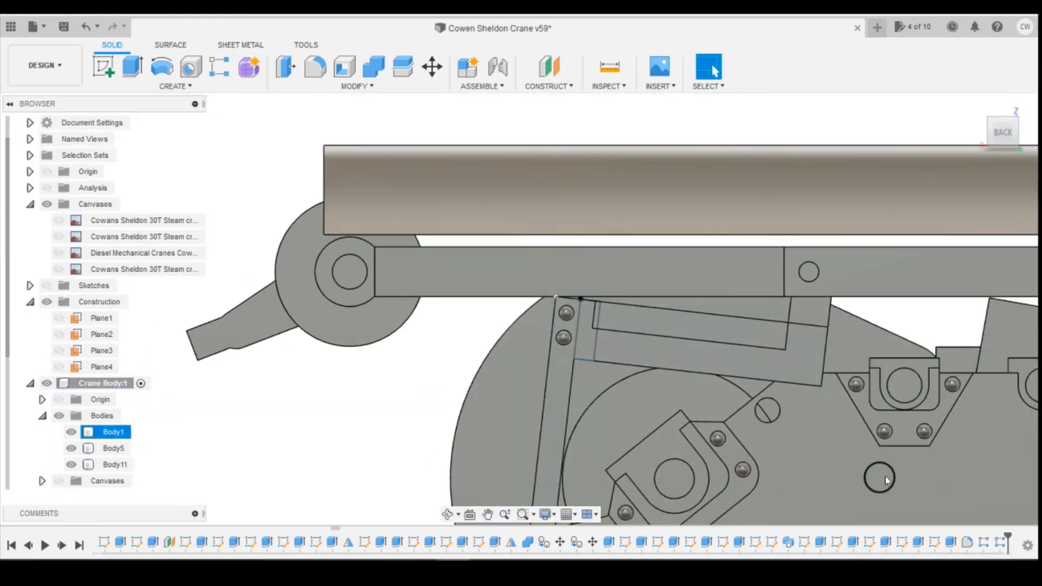
# Step: Try to pattern the upper rivets along the lower edge of the bracket's horizontal arm, with quantity 2 and distance 0.40 mm
pyautogui.click(481, 311)
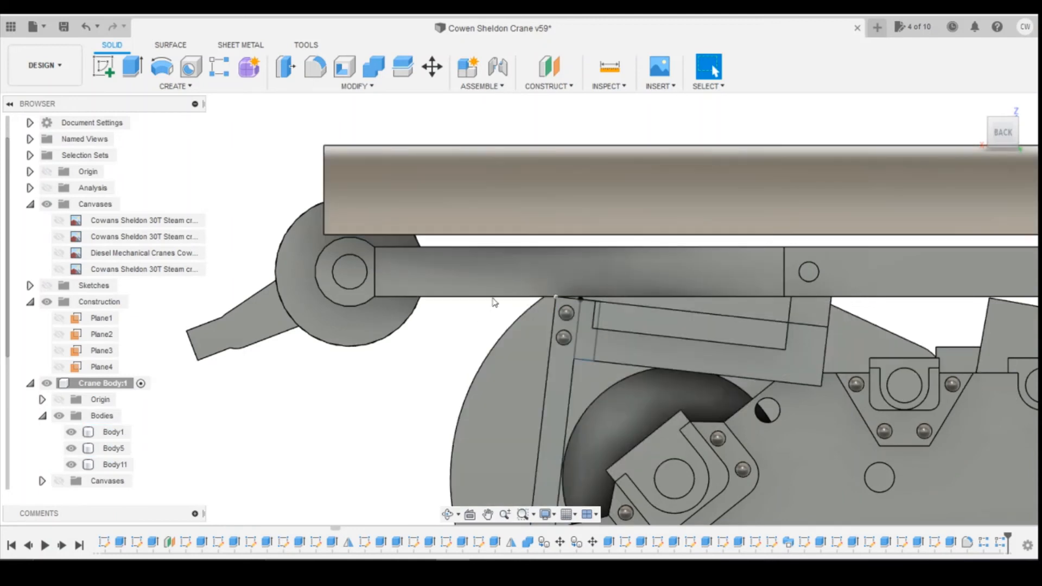
pyautogui.click(219, 66)
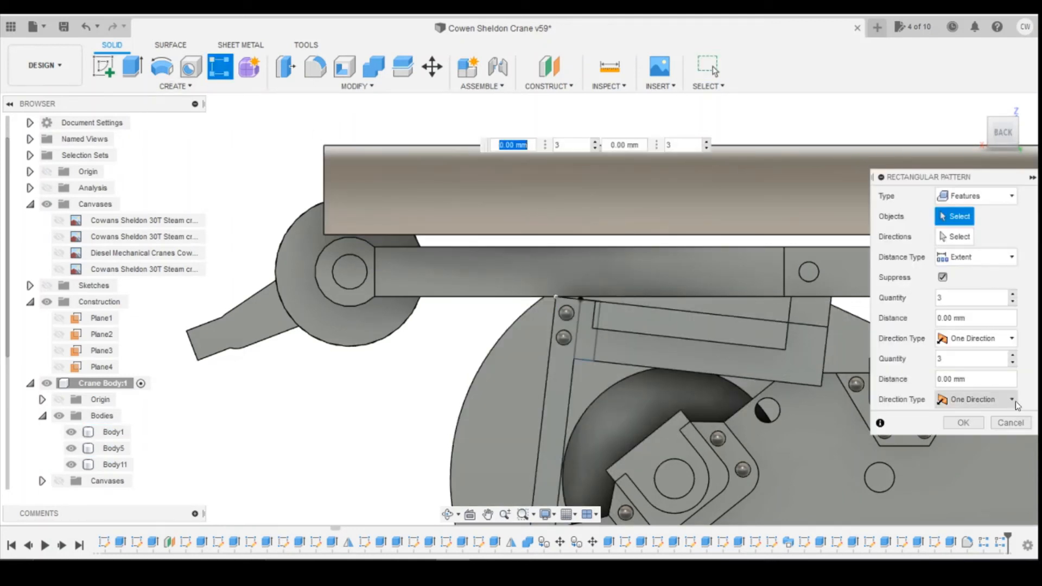
pyautogui.click(1004, 542)
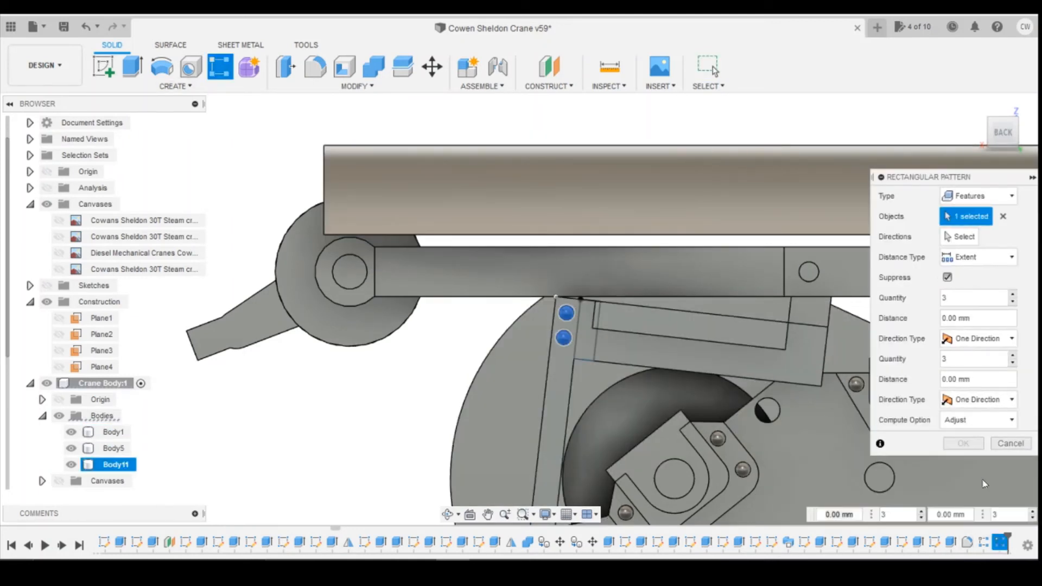
pyautogui.click(958, 236)
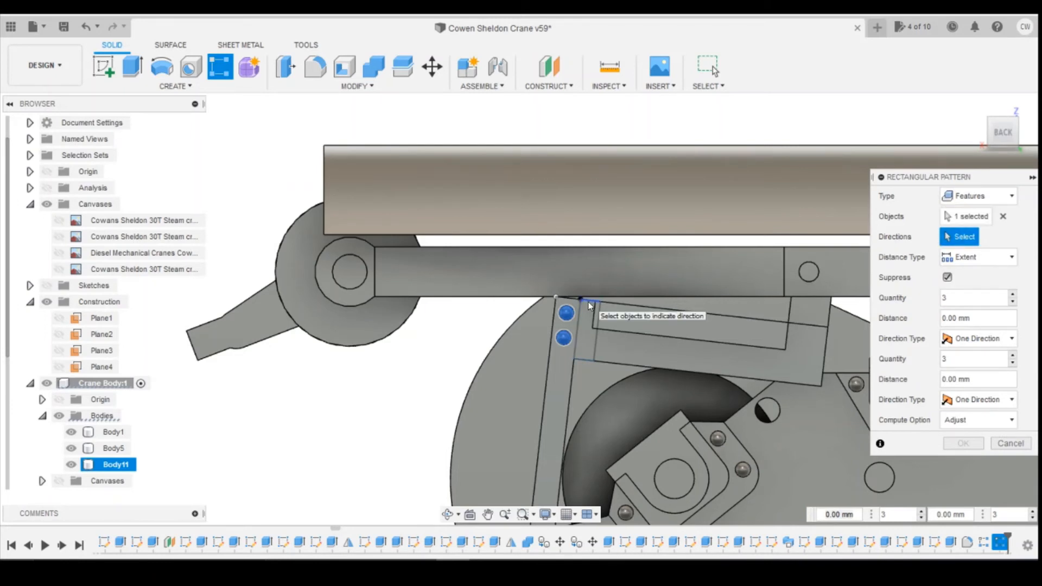
pyautogui.click(610, 363)
pyautogui.scroll(3, 583, 338)
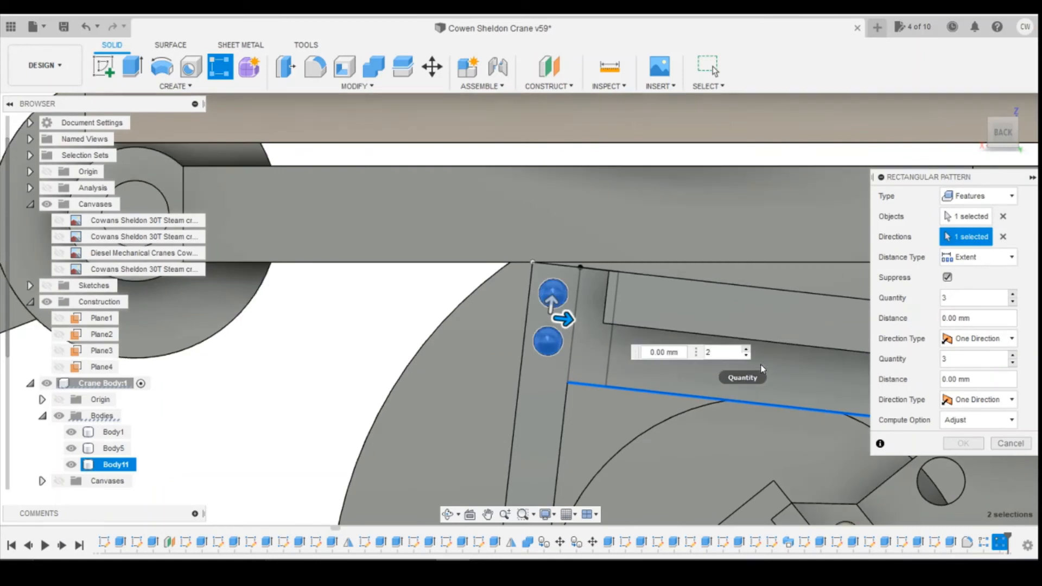
pyautogui.write('2')
pyautogui.moveTo(564, 319); pyautogui.dragTo(606, 323)
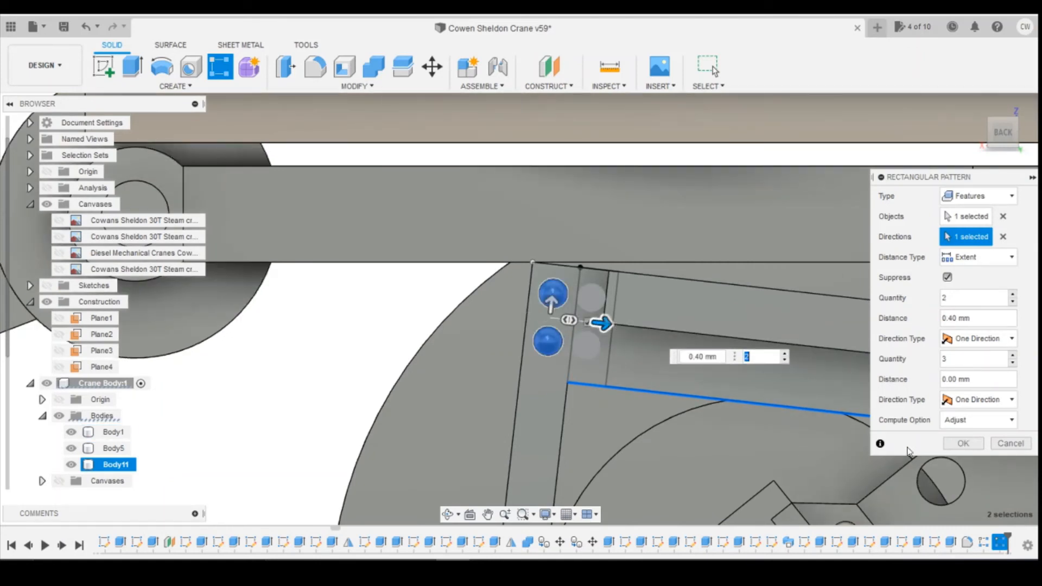
pyautogui.click(963, 443)
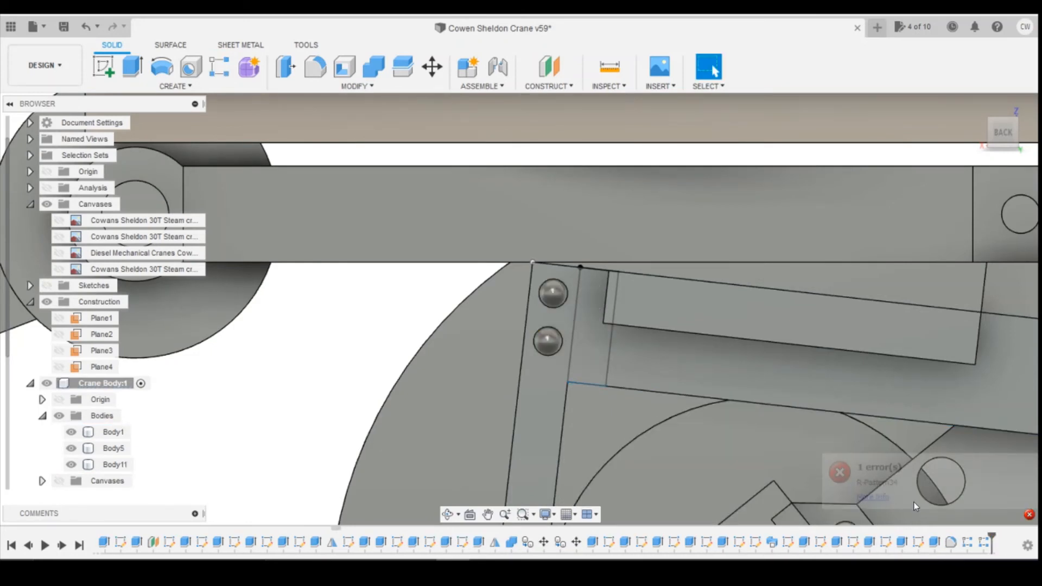
pyautogui.scroll(-10, 651, 407)
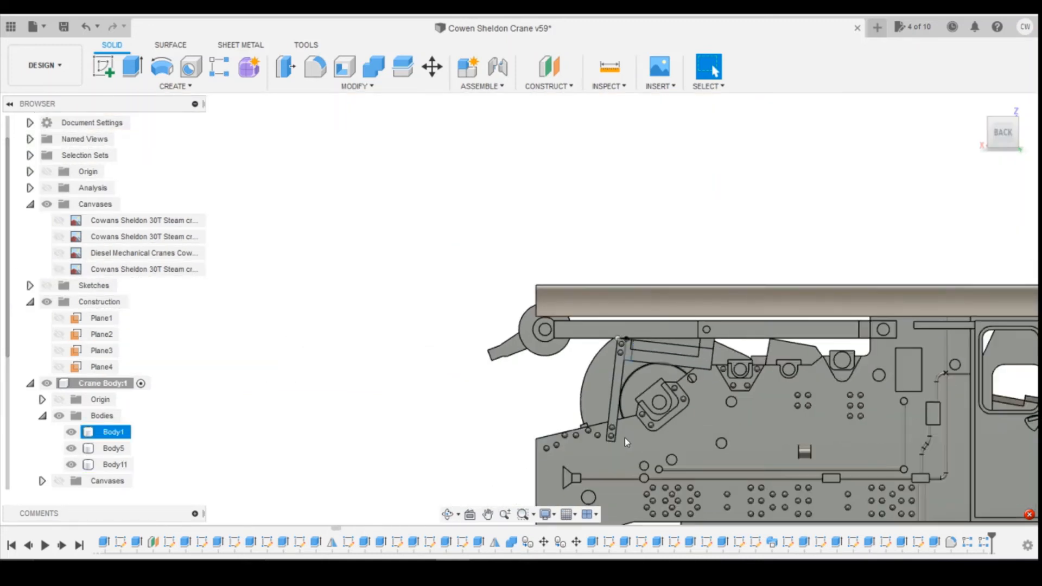
pyautogui.scroll(3, 625, 443)
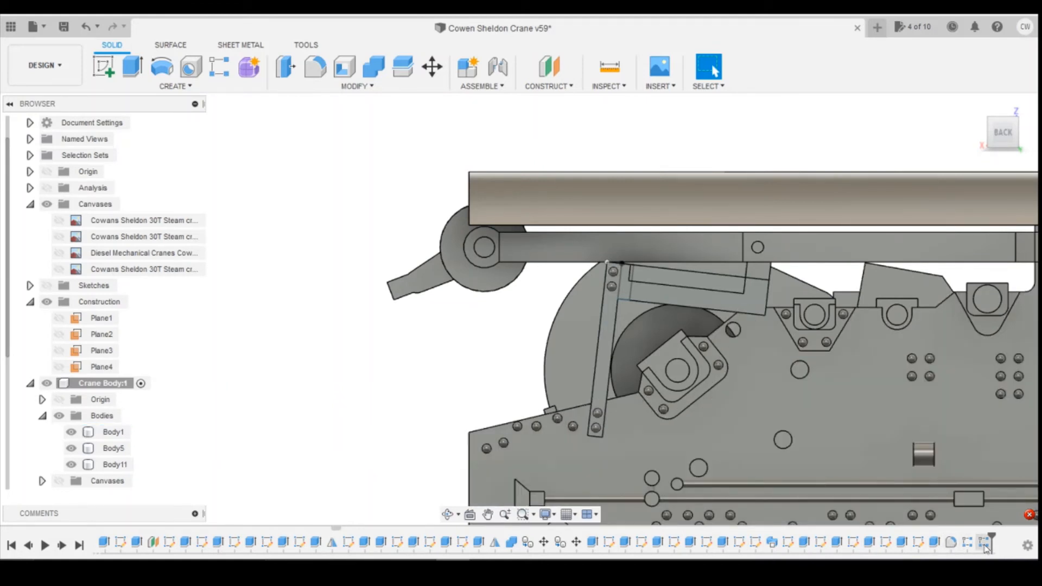
pyautogui.click(220, 66)
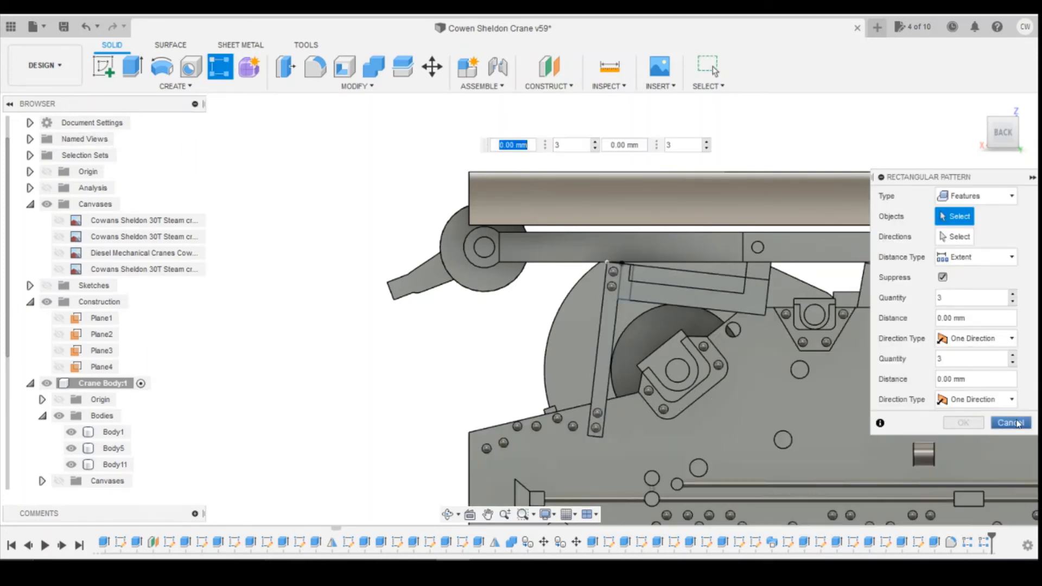
pyautogui.click(1010, 423)
# Step: Edit the last rivet pattern to repeat across the leg in the second direction, with quantity 2 and distance 0.40 mm
pyautogui.rightClick(984, 544)
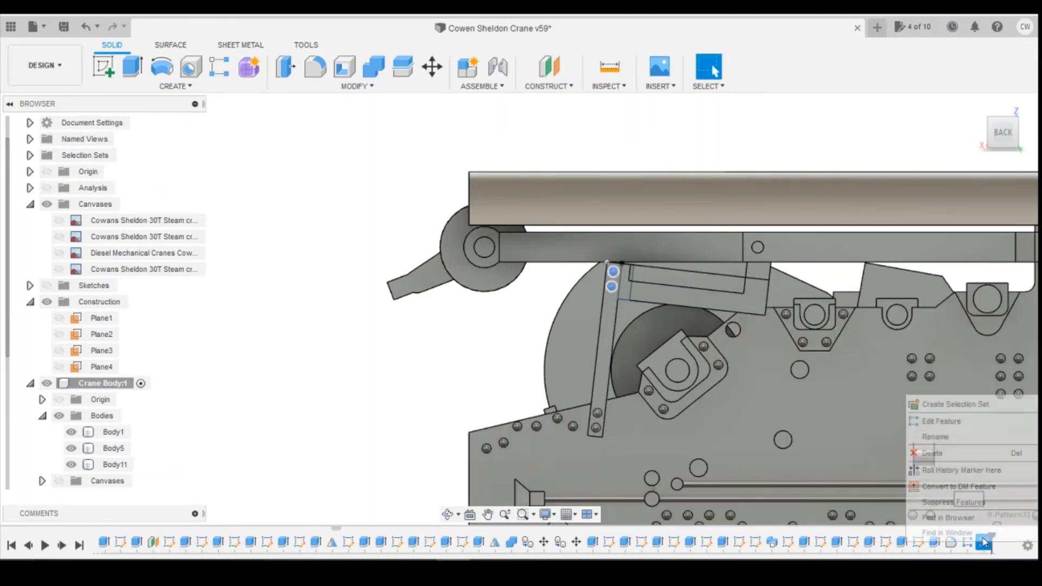
pyautogui.click(963, 423)
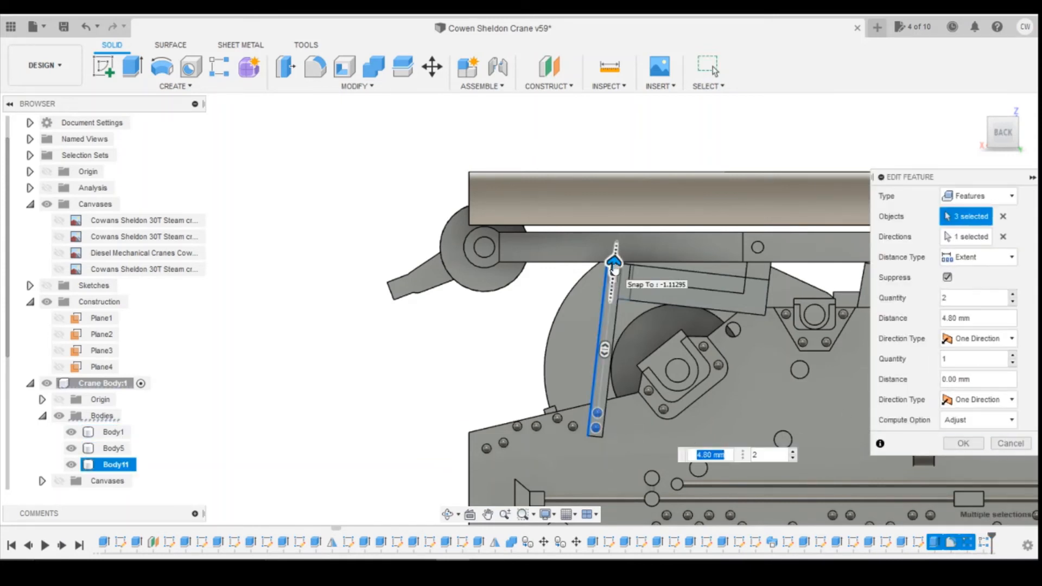
pyautogui.press('Tab')
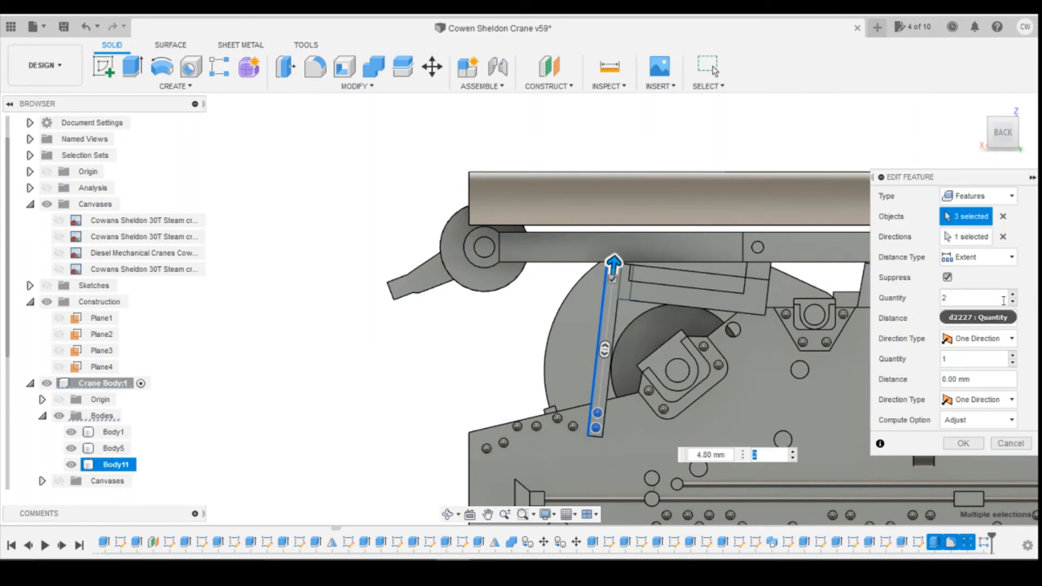
pyautogui.click(1013, 356)
pyautogui.moveTo(617, 418); pyautogui.dragTo(620, 425)
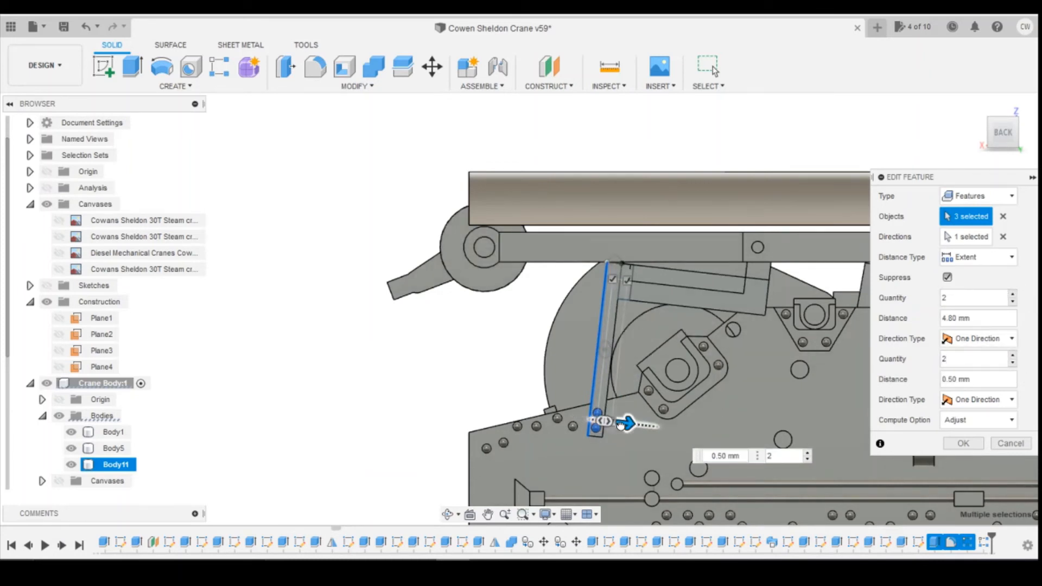
pyautogui.scroll(5, 653, 435)
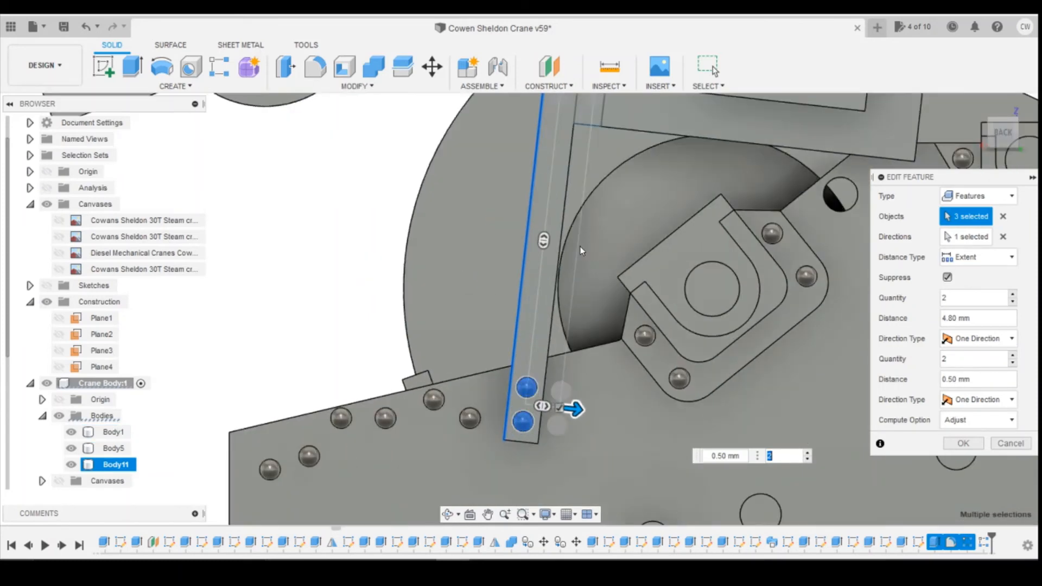
pyautogui.scroll(-3, 588, 258)
pyautogui.scroll(5, 599, 181)
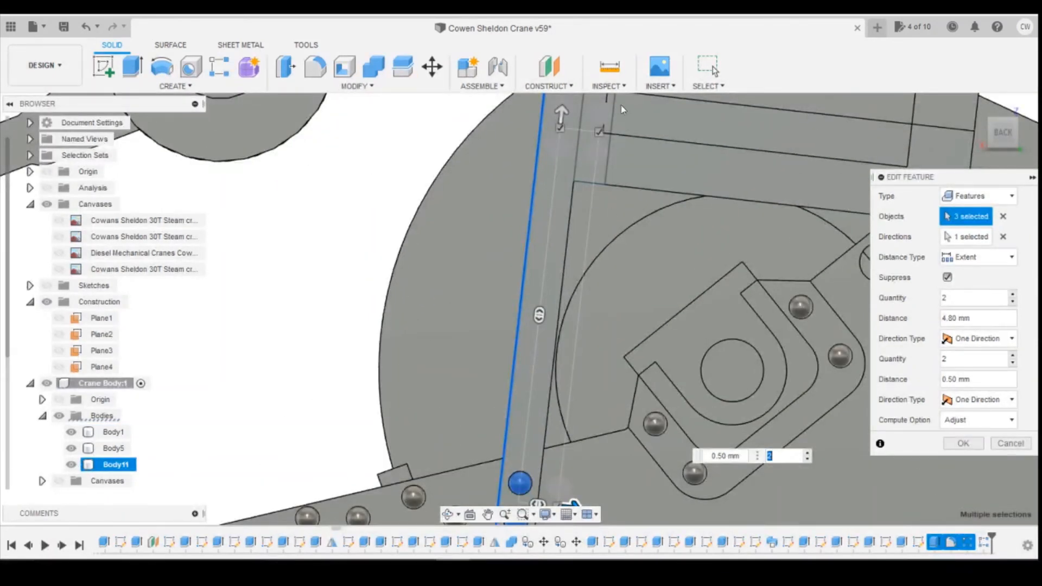
pyautogui.scroll(-2, 581, 451)
pyautogui.moveTo(581, 482); pyautogui.dragTo(577, 482)
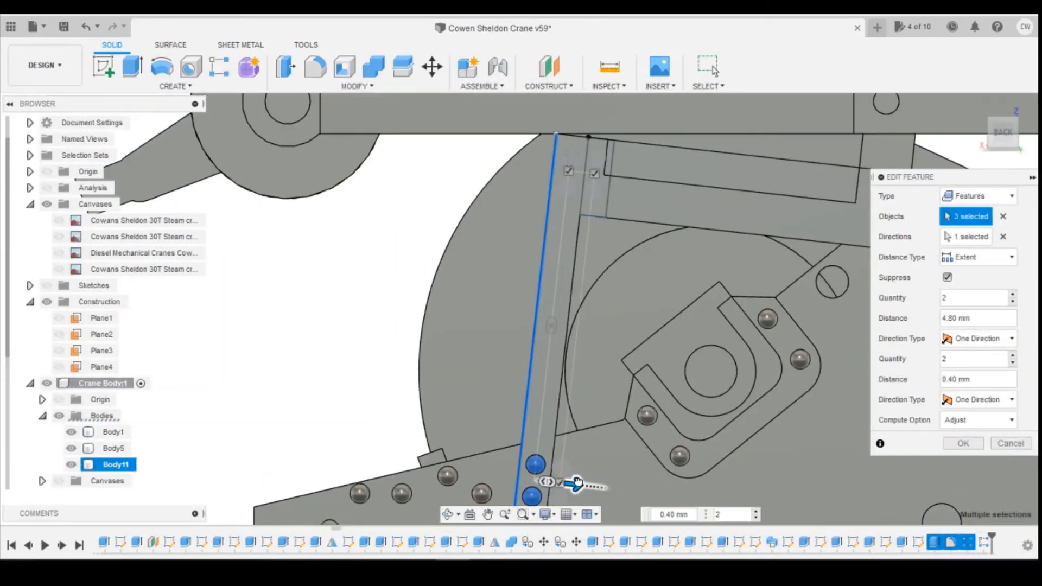
pyautogui.scroll(3, 601, 352)
pyautogui.scroll(-3, 592, 379)
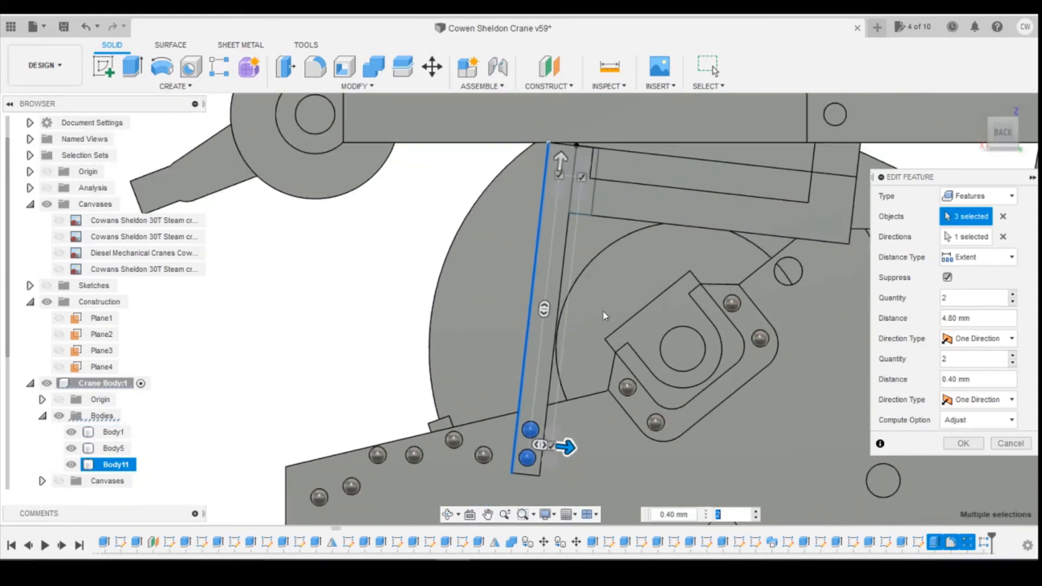
# Step: Reduce the second-direction distance of the bracket leg's rivet pattern to 0.38 mm and apply the edit
pyautogui.scroll(3, 568, 401)
pyautogui.scroll(2, 571, 388)
pyautogui.press('Tab')
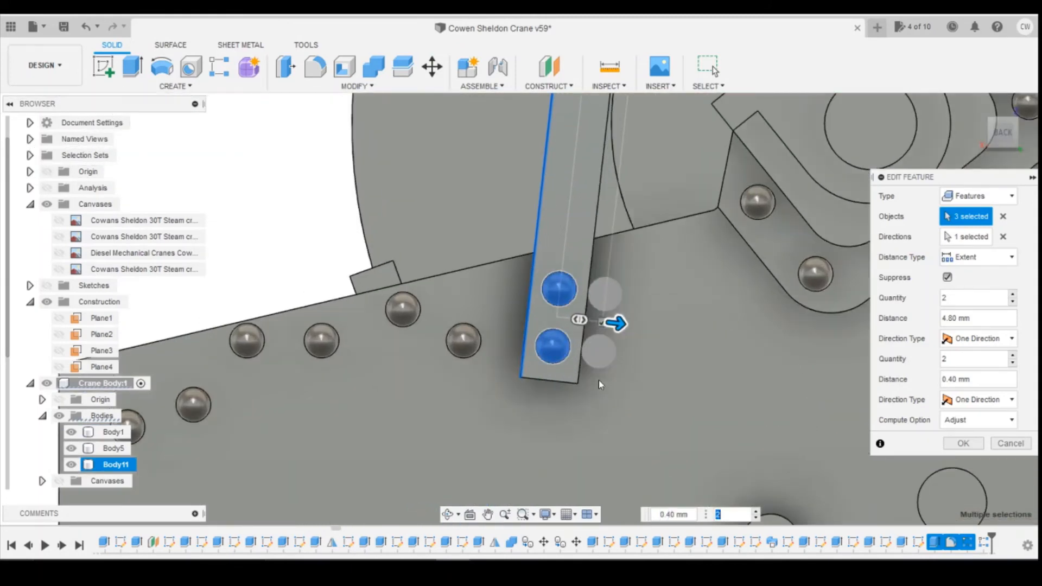
pyautogui.press('Tab')
pyautogui.scroll(5, 604, 324)
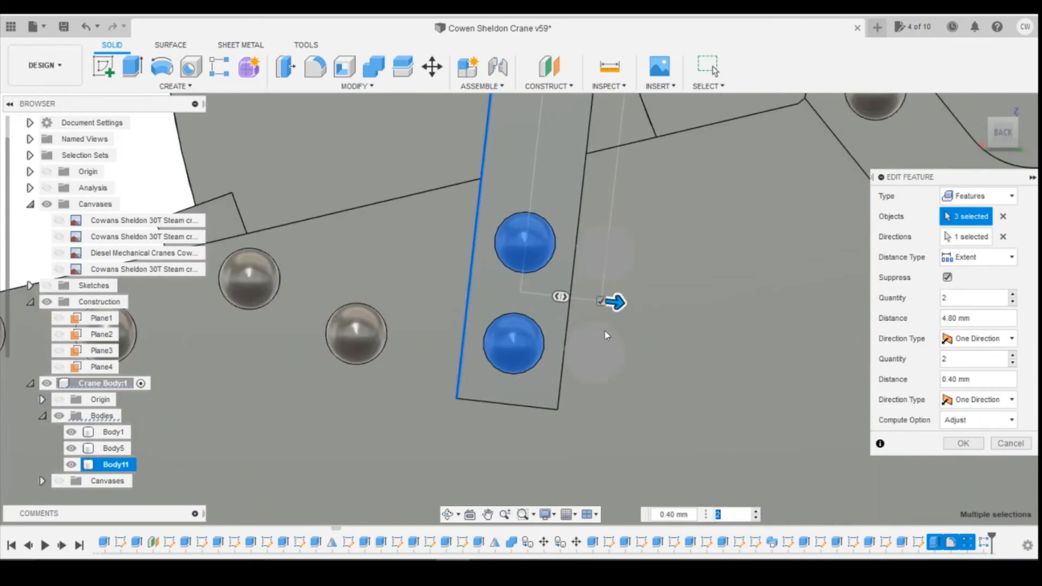
pyautogui.press('Tab')
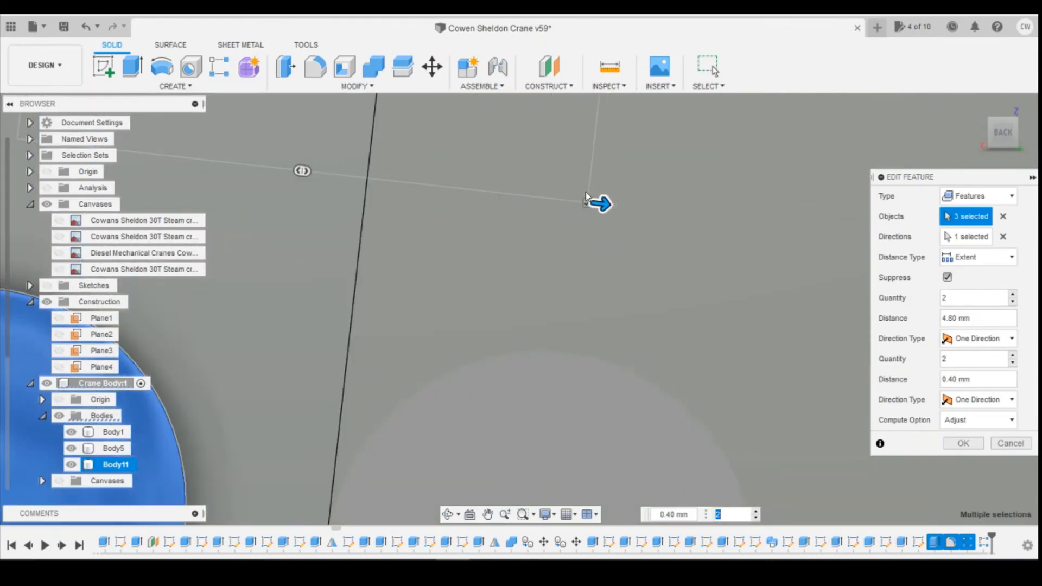
pyautogui.scroll(3, 585, 191)
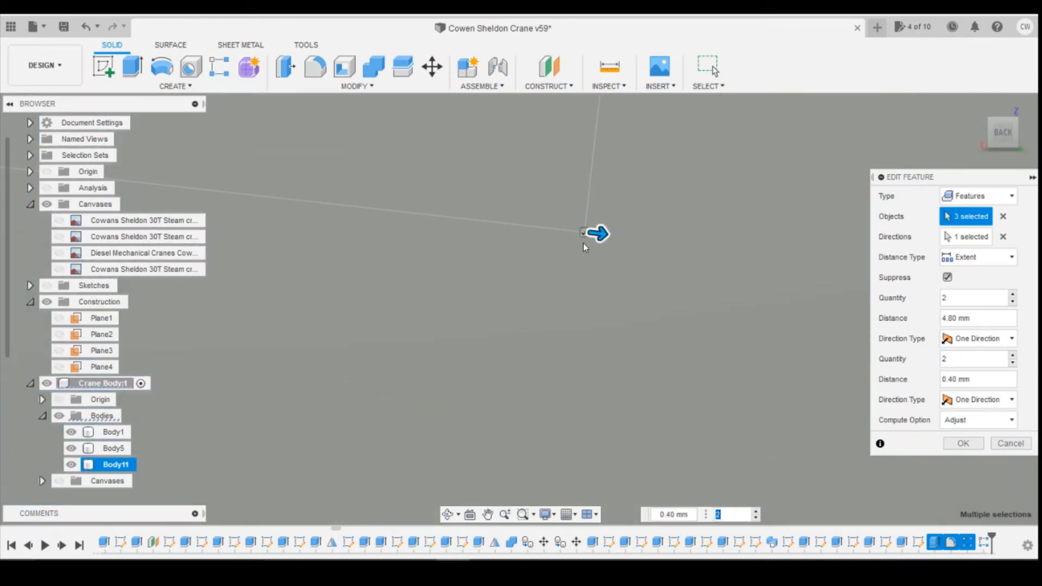
pyautogui.press('Tab')
pyautogui.press('Tab')
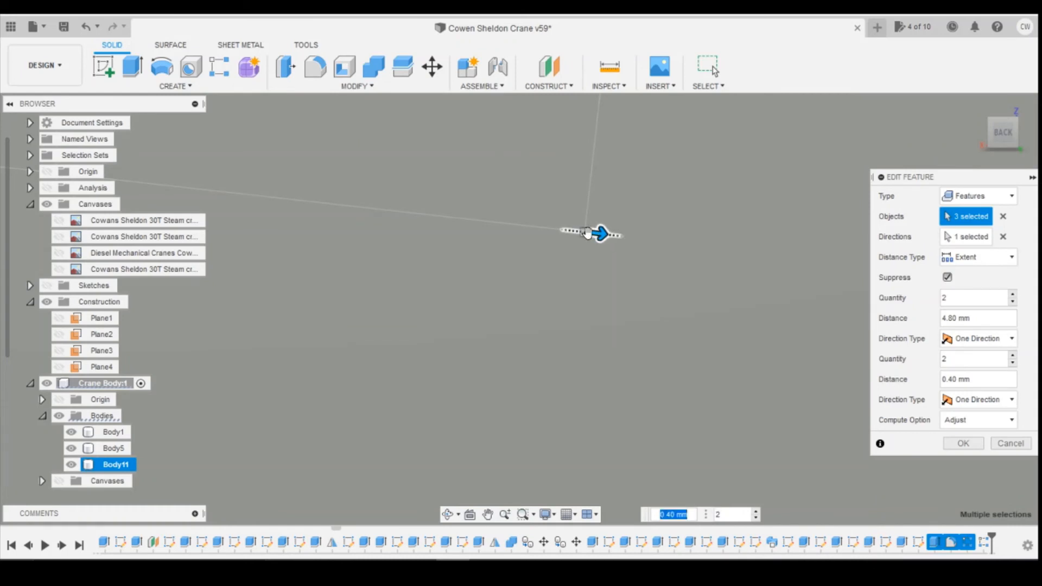
pyautogui.moveTo(595, 231); pyautogui.dragTo(553, 352)
pyautogui.scroll(-10, 553, 353)
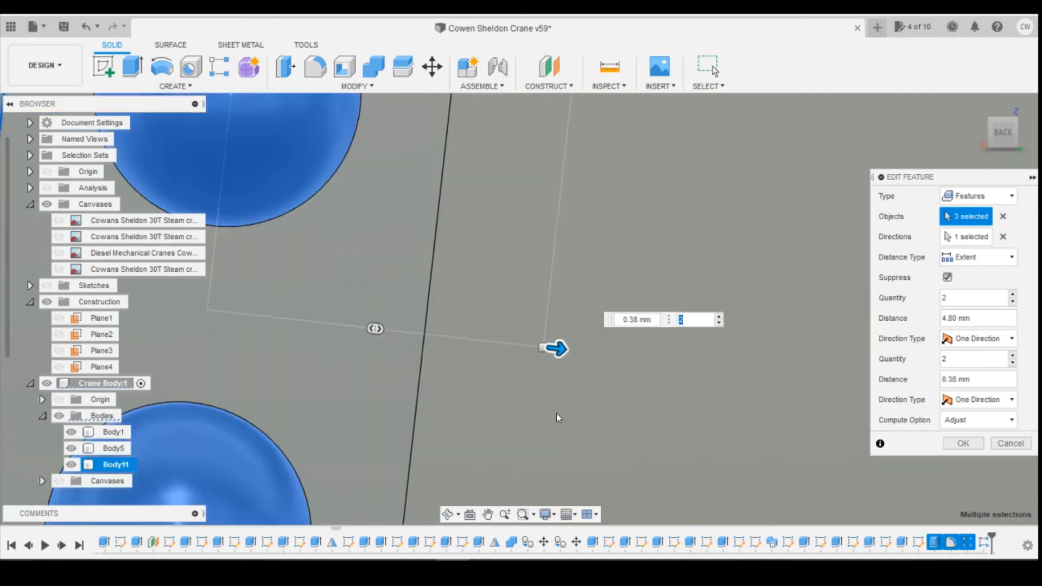
pyautogui.scroll(-8, 575, 434)
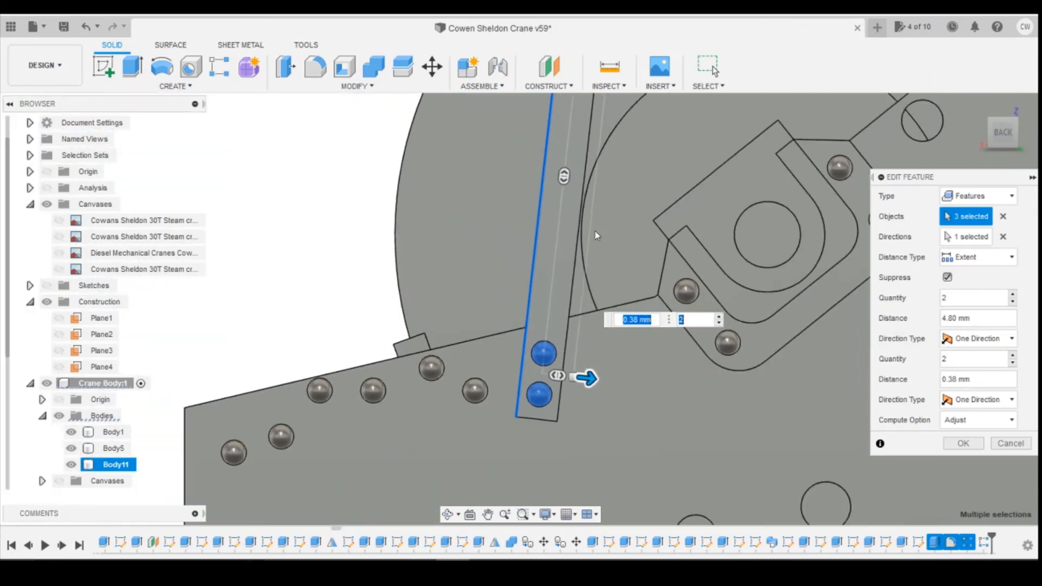
pyautogui.scroll(6, 582, 289)
pyautogui.scroll(-2, 561, 350)
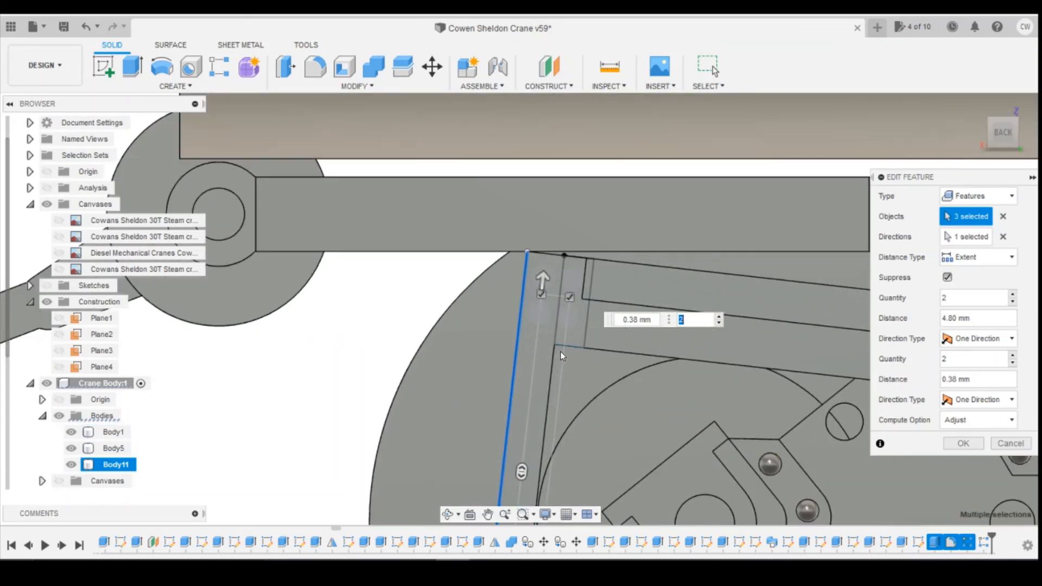
pyautogui.click(963, 442)
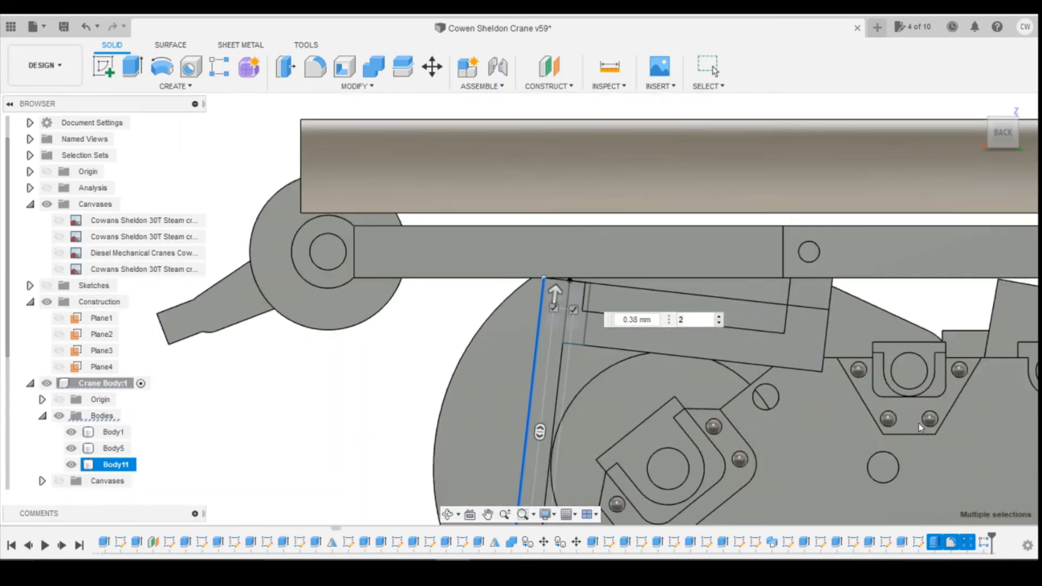
pyautogui.scroll(-3, 614, 359)
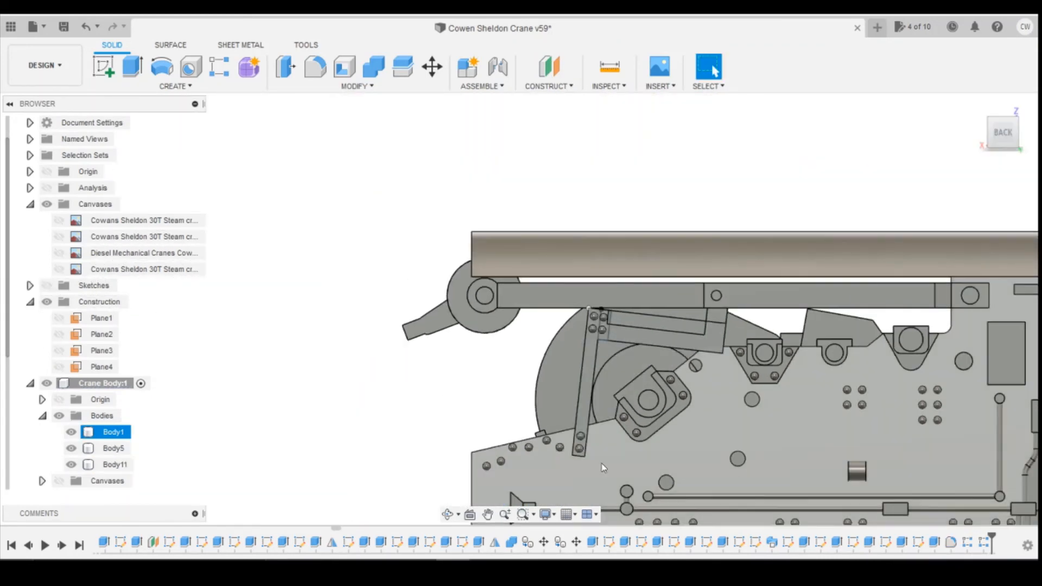
pyautogui.scroll(5, 599, 451)
pyautogui.scroll(1, 600, 450)
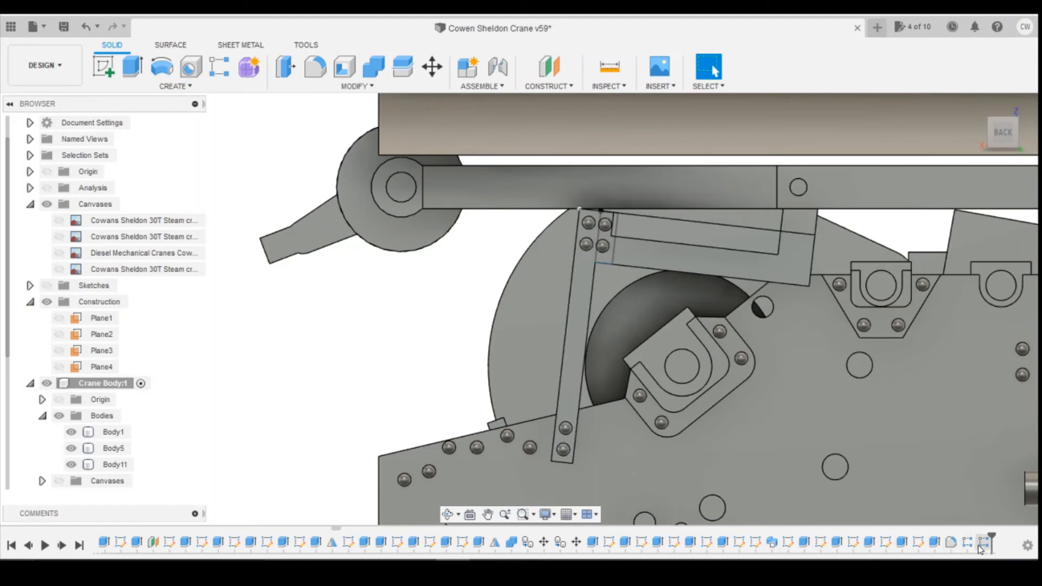
pyautogui.click(219, 68)
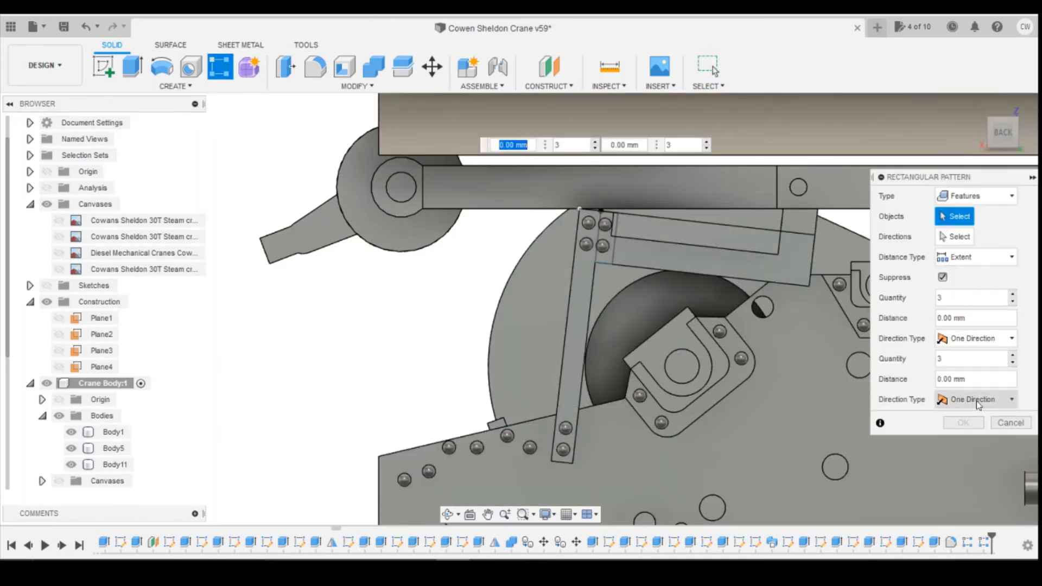
pyautogui.click(1009, 423)
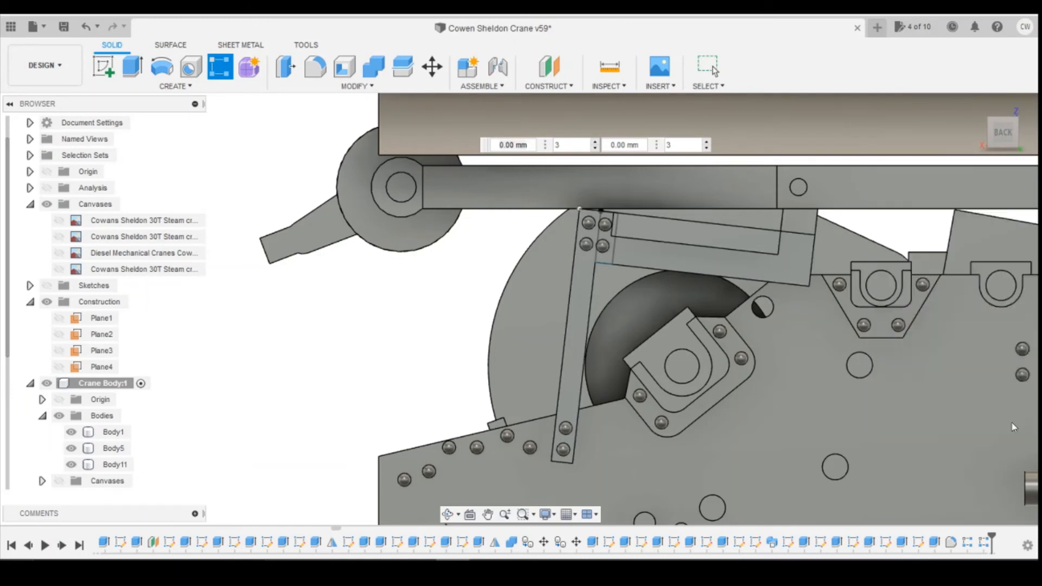
# Step: Examine the bracket beneath the red pulley arm in the yellow crane reference photo, and return to the crane model
pyautogui.moveTo(419, 567)
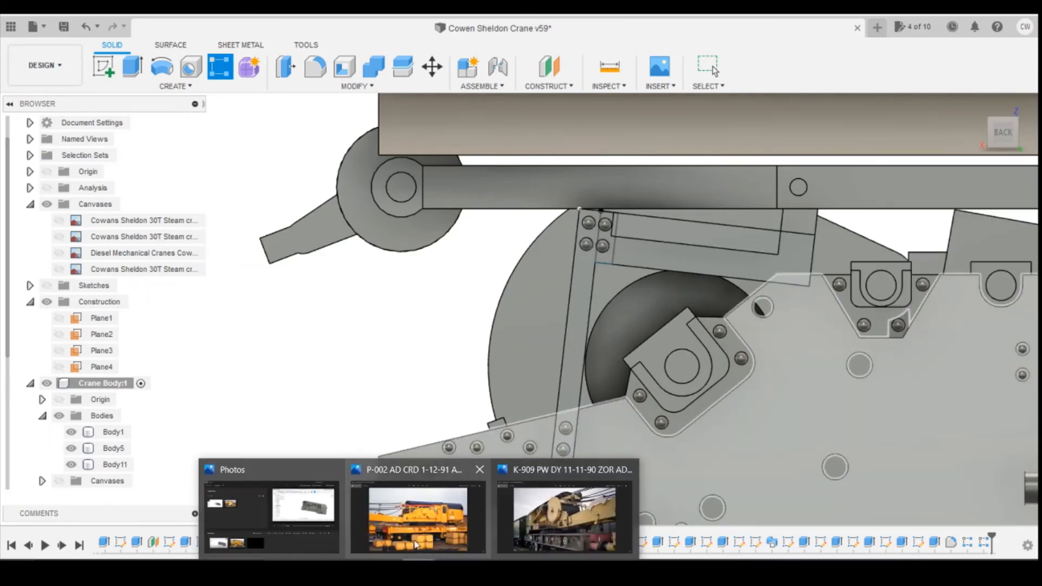
pyautogui.click(421, 539)
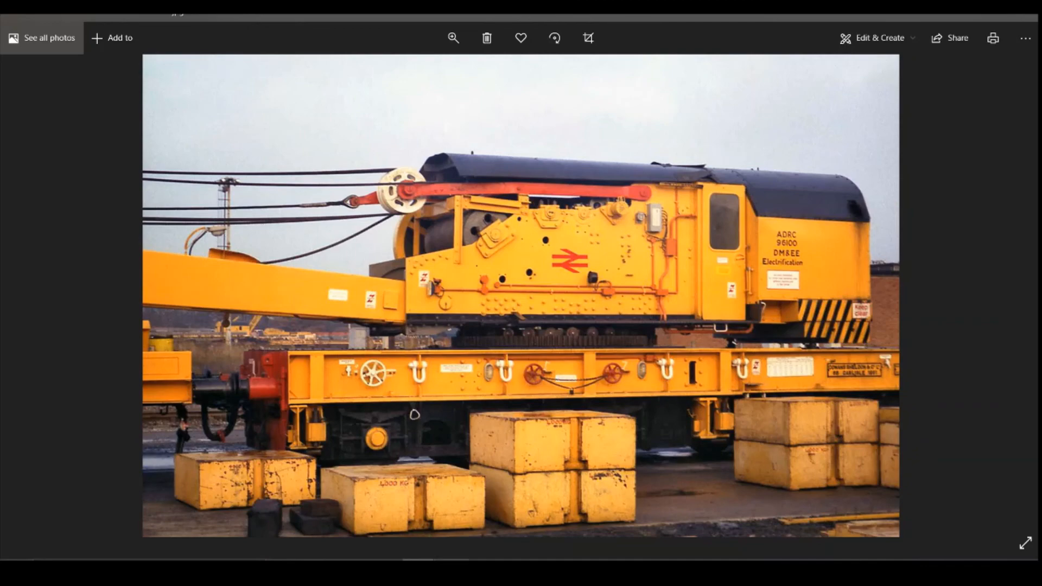
pyautogui.click(453, 567)
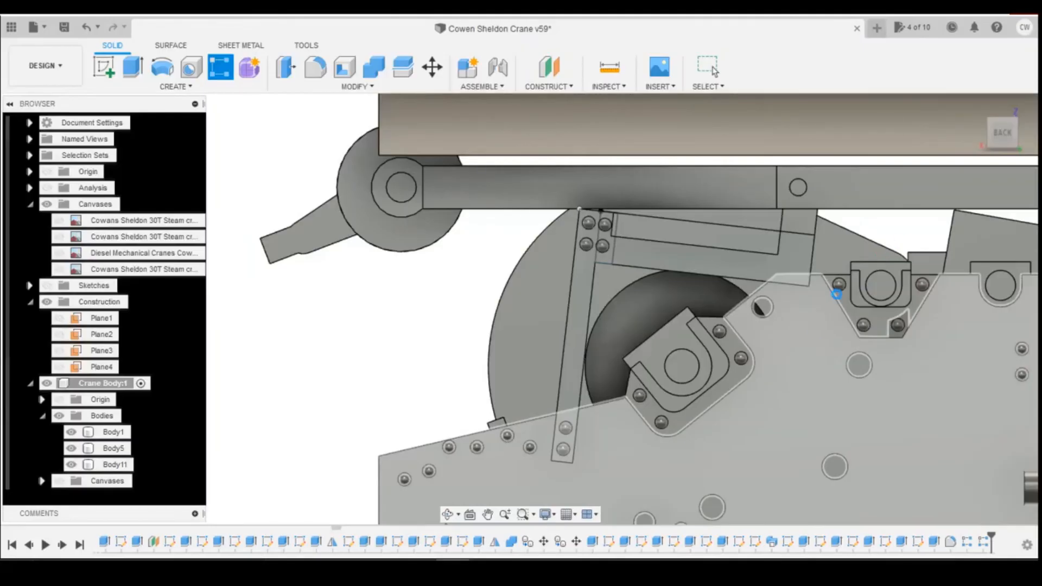
# Step: Sketch a 0.3 mm diameter circle on the bracket's face, near the upper corner of the arm's free end
pyautogui.scroll(2, 811, 282)
pyautogui.scroll(2, 588, 179)
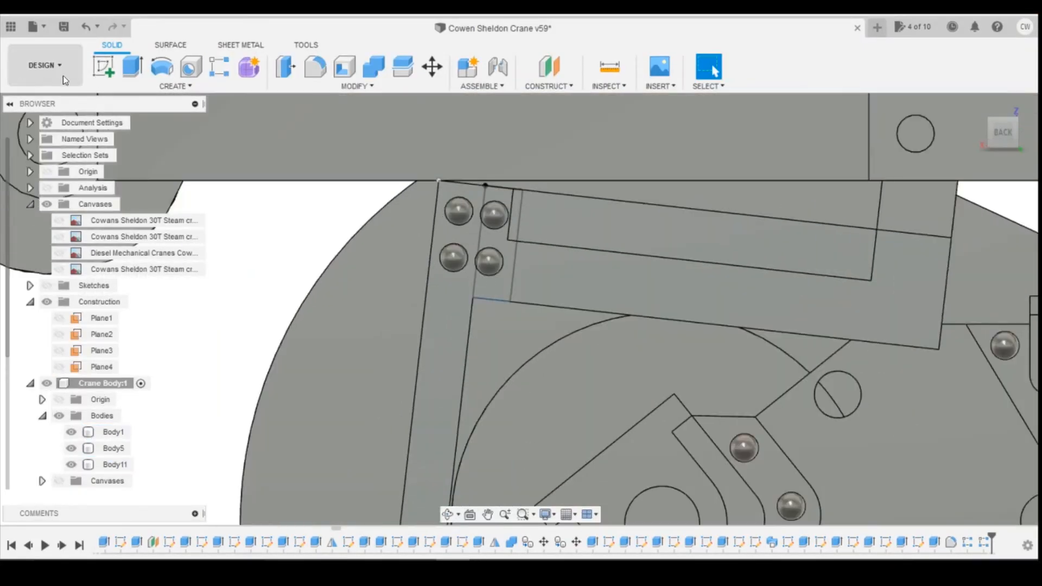
pyautogui.click(103, 67)
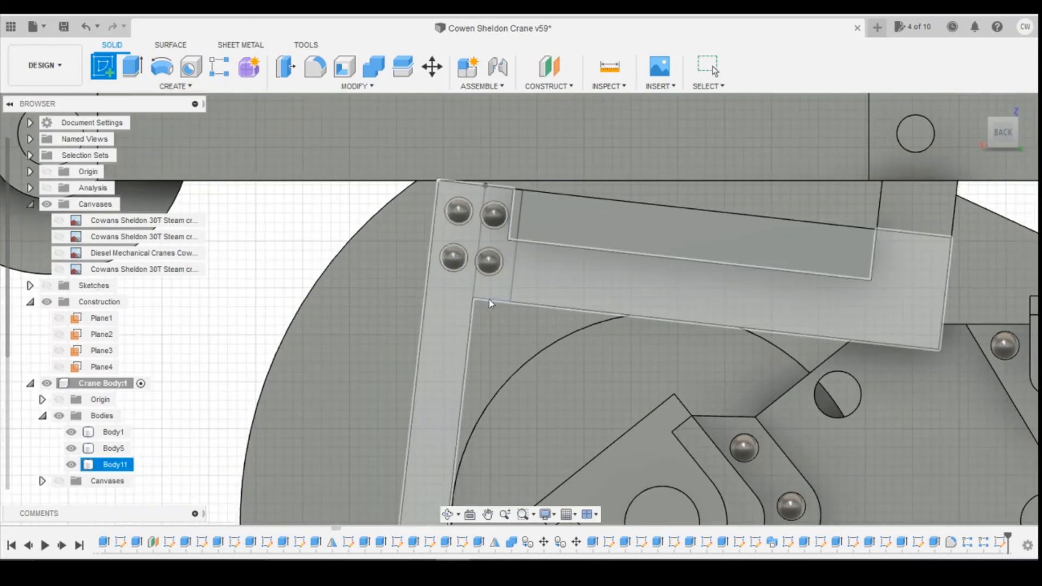
pyautogui.click(494, 299)
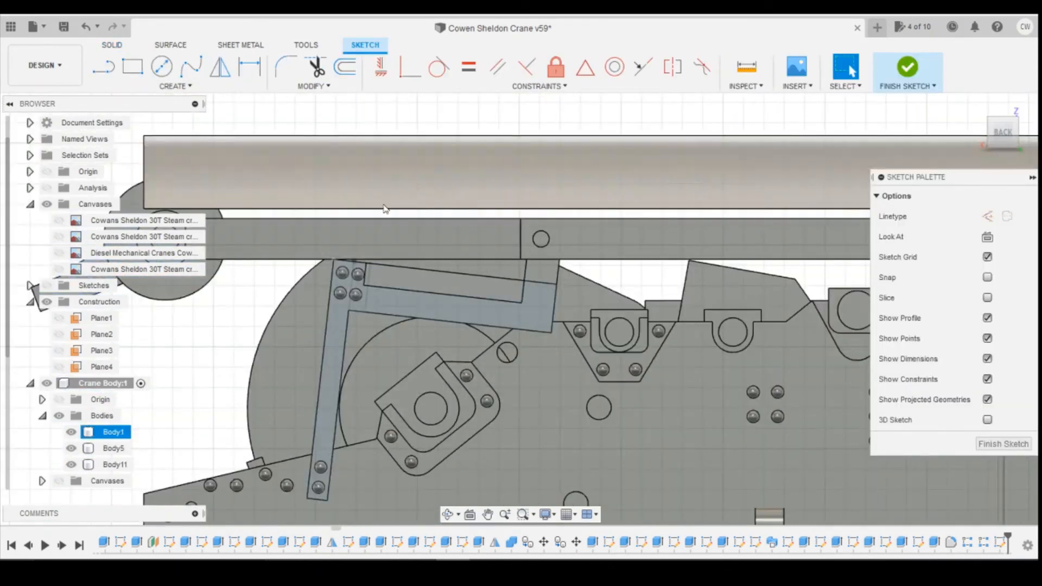
pyautogui.click(162, 66)
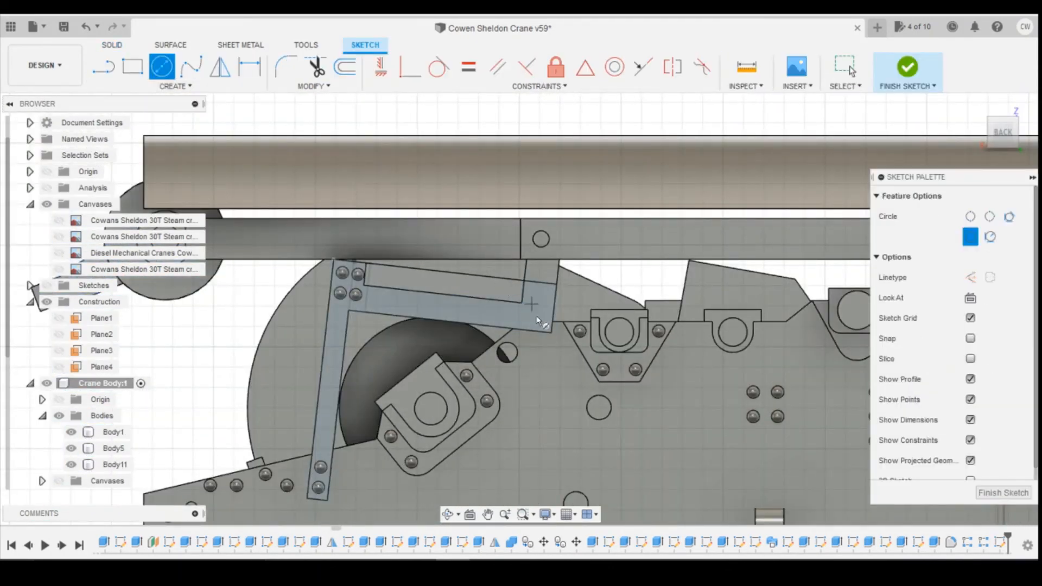
pyautogui.scroll(8, 546, 302)
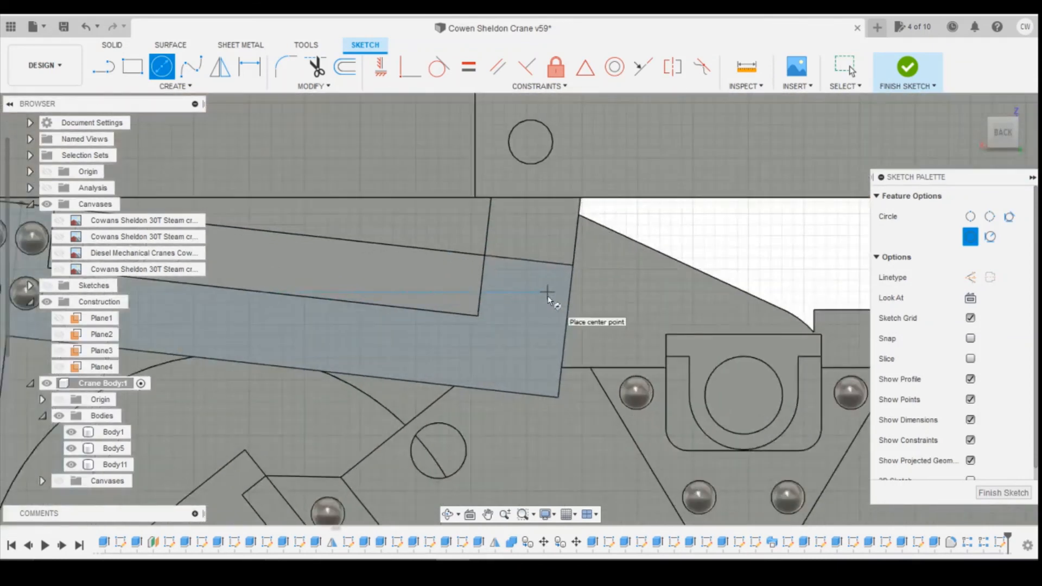
pyautogui.scroll(2, 562, 271)
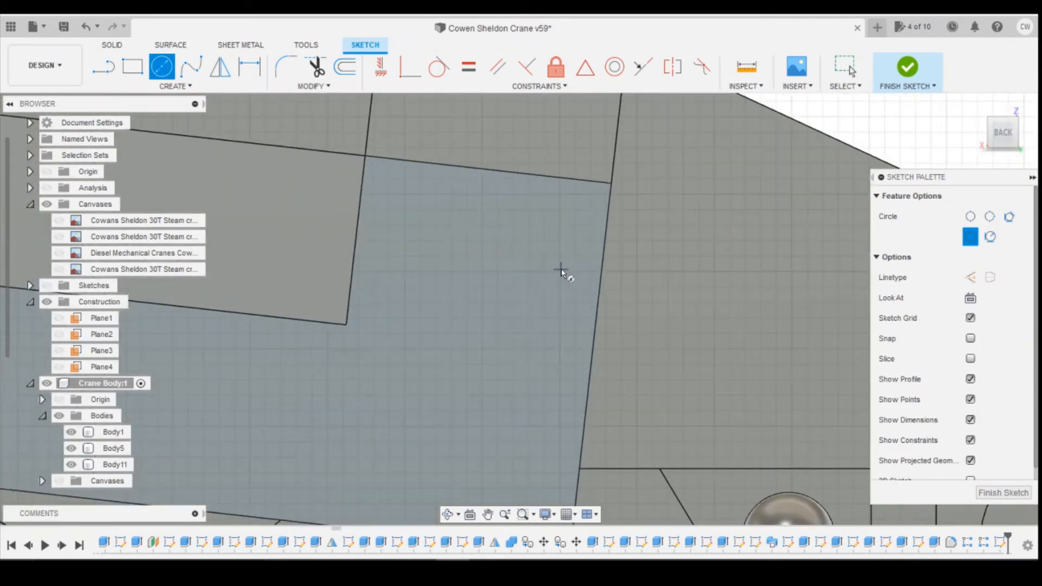
pyautogui.click(544, 244)
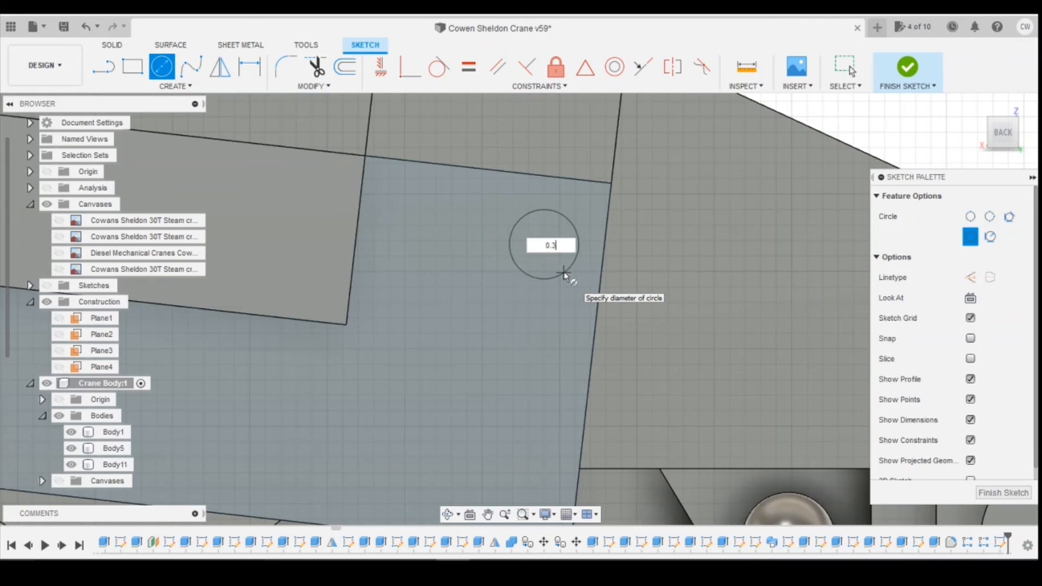
pyautogui.press('Return')
# Step: Dimension the circle's centre 0.20 mm from both the upper edge and the end edge of the bracket arm
pyautogui.press('d')
pyautogui.click(574, 240)
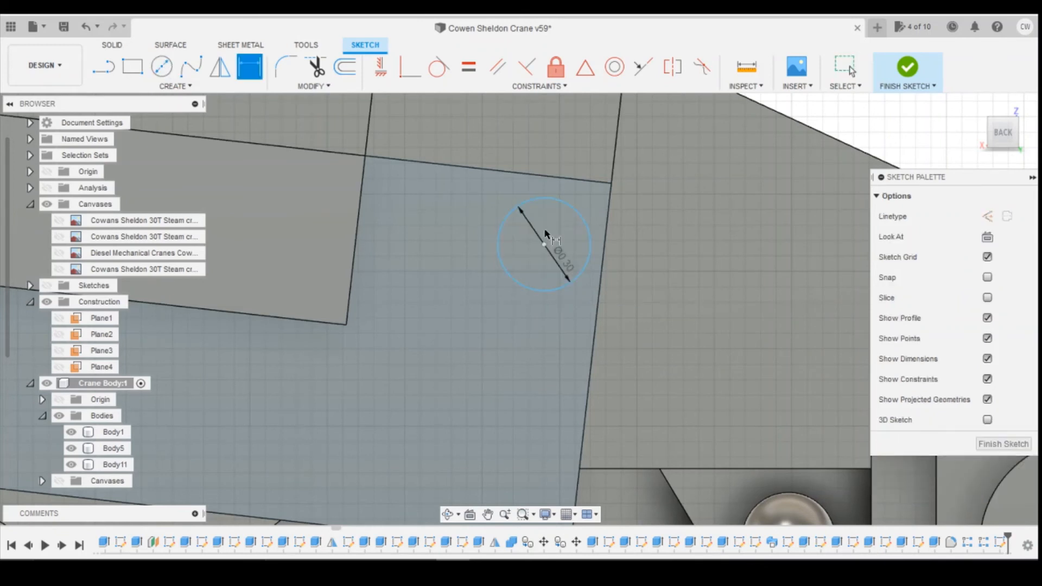
pyautogui.click(543, 244)
pyautogui.click(548, 180)
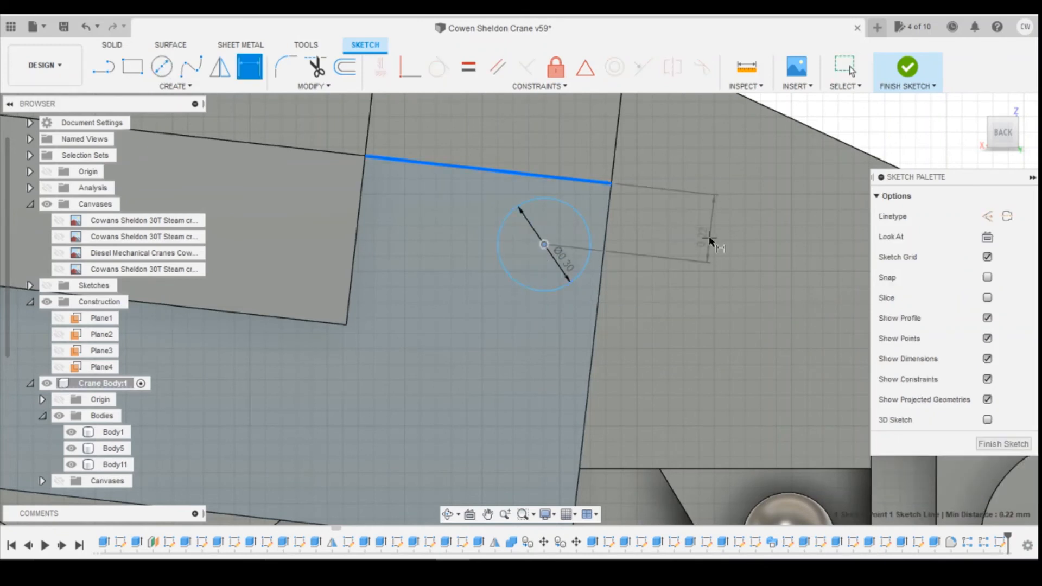
pyautogui.click(812, 292)
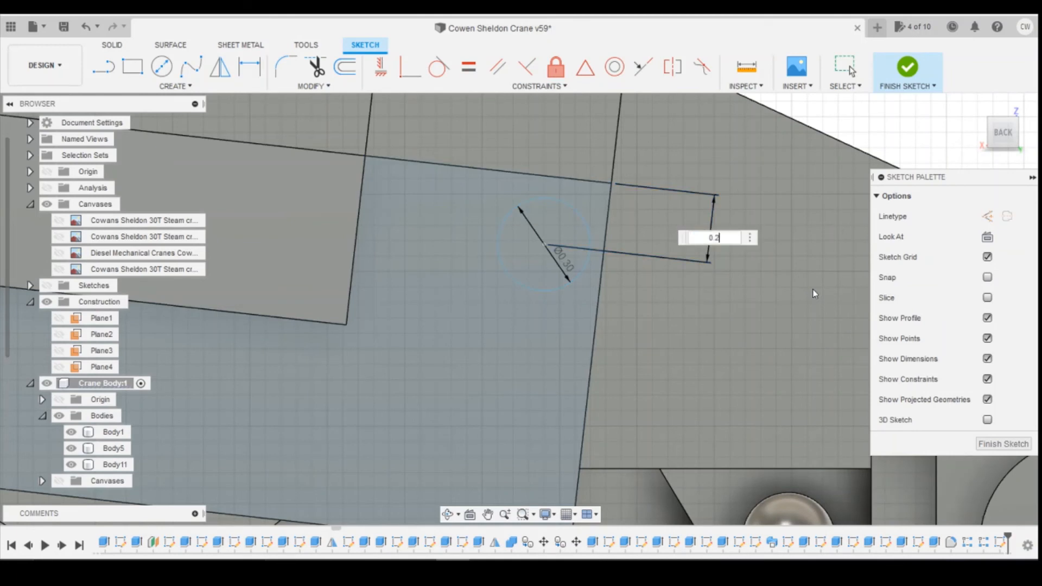
pyautogui.write('0.2')
pyautogui.press('Return')
pyautogui.click(544, 239)
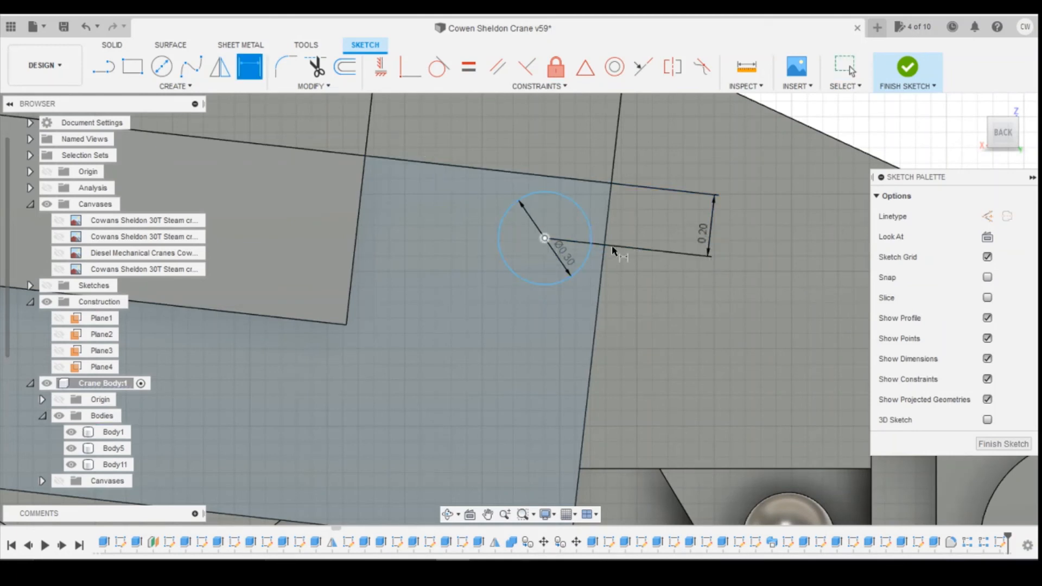
pyautogui.click(605, 251)
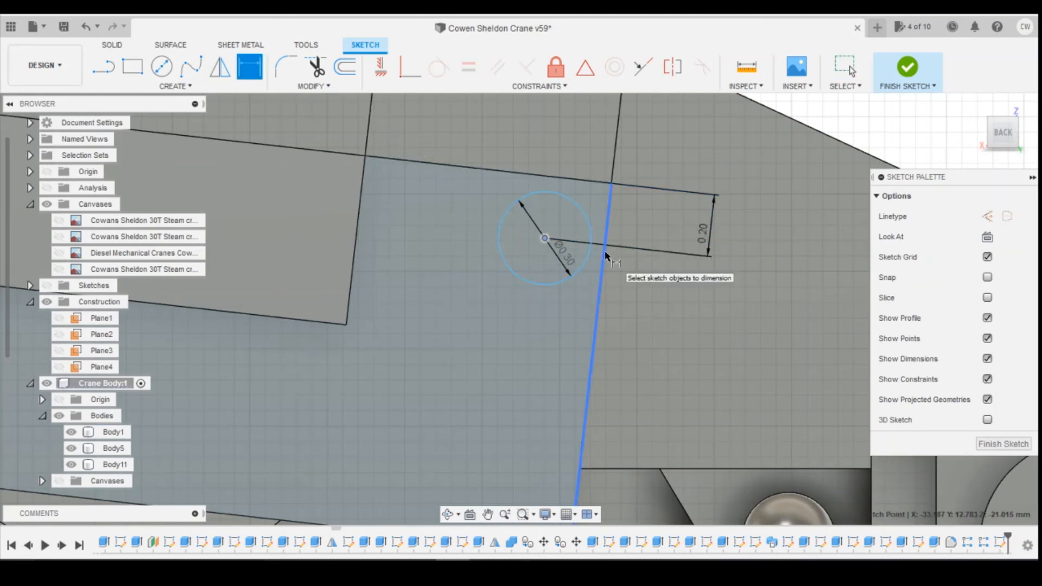
pyautogui.click(604, 132)
pyautogui.write('2')
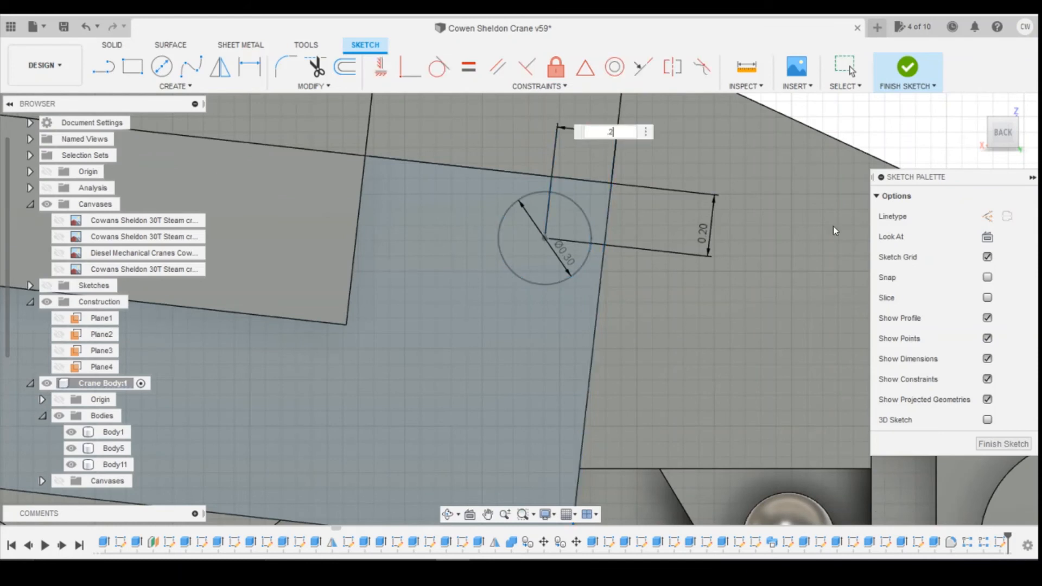
pyautogui.press('Return')
# Step: Extrude the new circle 0.15 mm from the bracket's face to form a rivet
pyautogui.scroll(3, 597, 228)
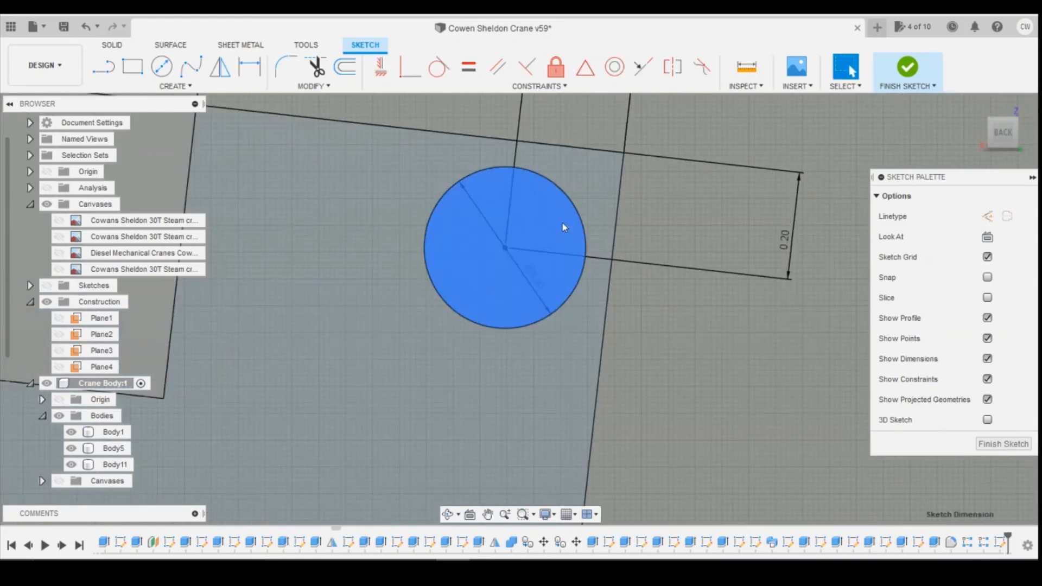
pyautogui.rightClick(563, 225)
pyautogui.click(555, 281)
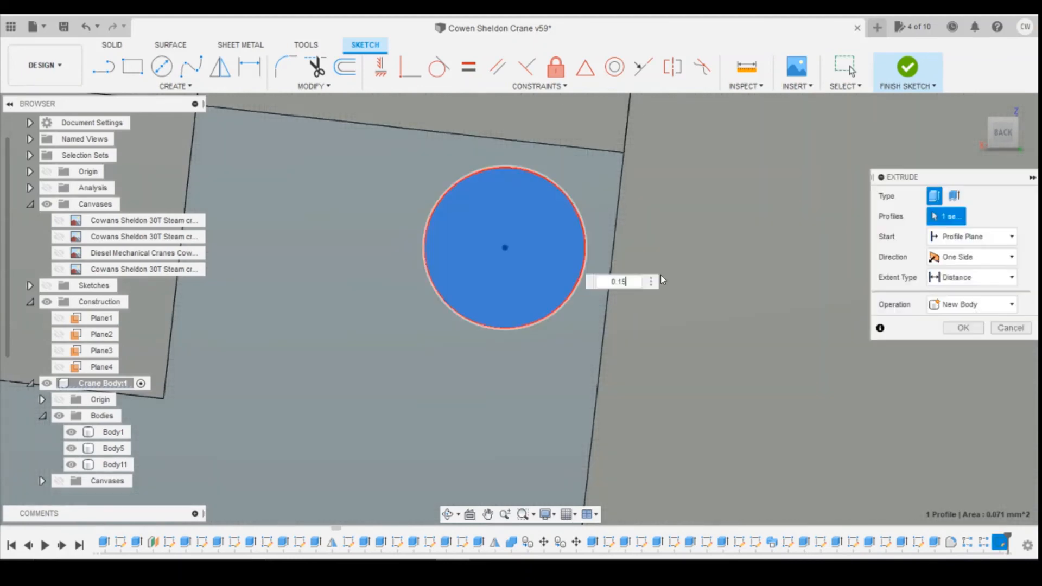
pyautogui.write('0.15')
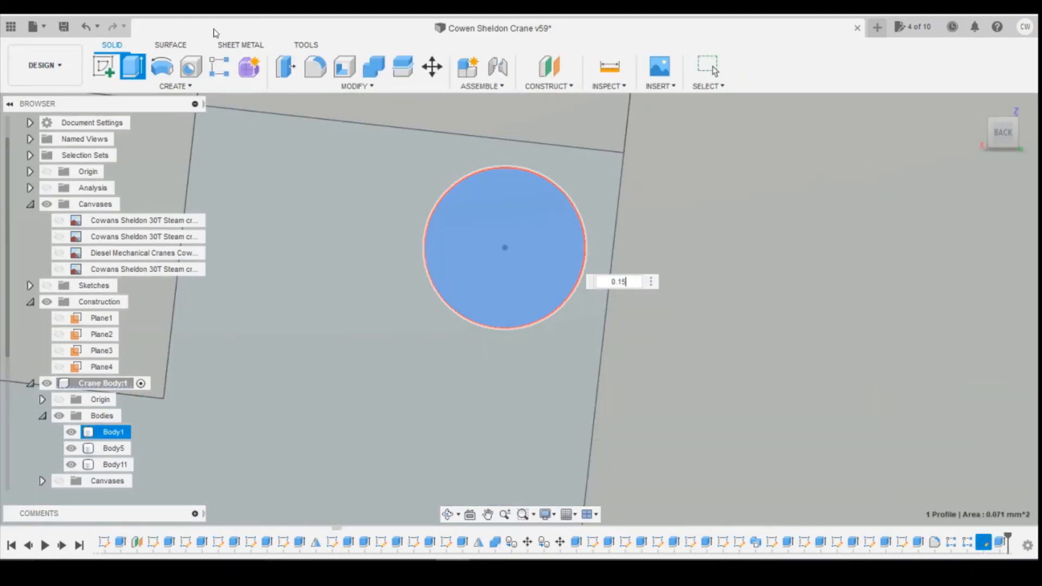
pyautogui.press('Return')
# Step: Fillet the outer edge of the new rivet with a 0.15 mm radius
pyautogui.click(314, 68)
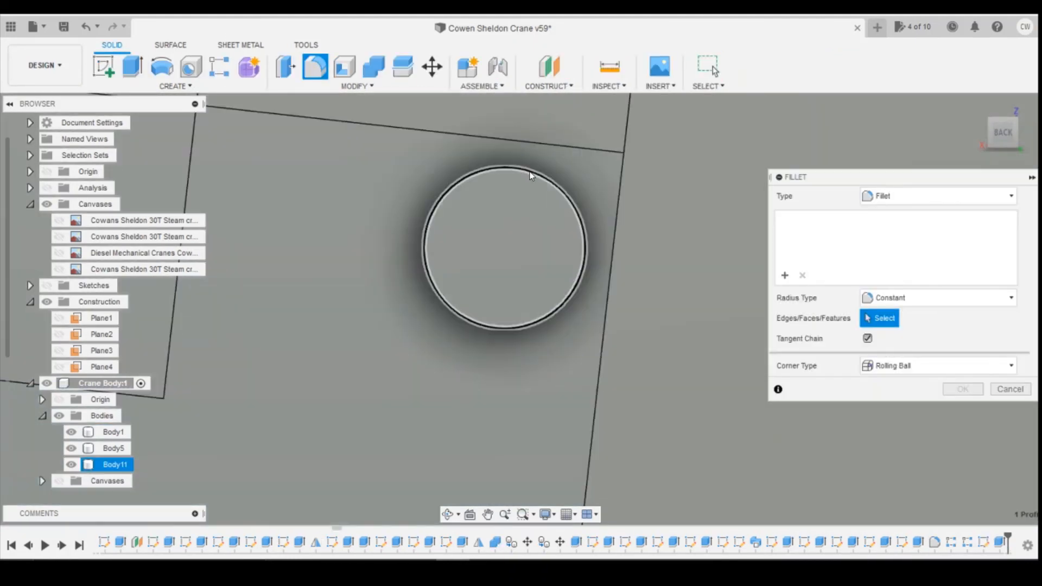
pyautogui.click(543, 182)
pyautogui.write('0.15')
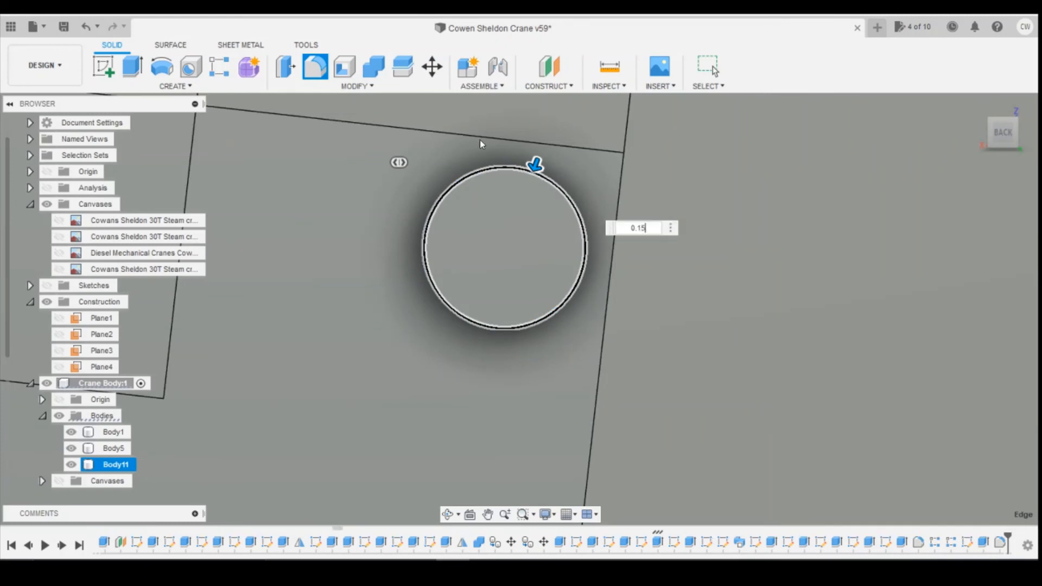
pyautogui.press('Return')
# Step: Pattern the new rivet's extrude and fillet along the bracket arm's end edge, with quantity 2 over 0.70 mm
pyautogui.click(232, 75)
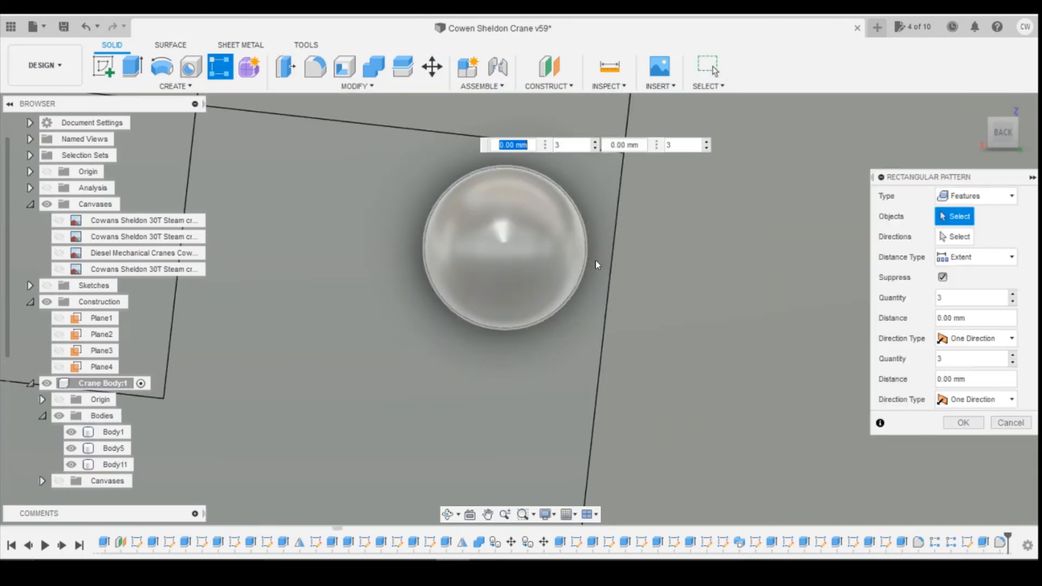
pyautogui.click(999, 543)
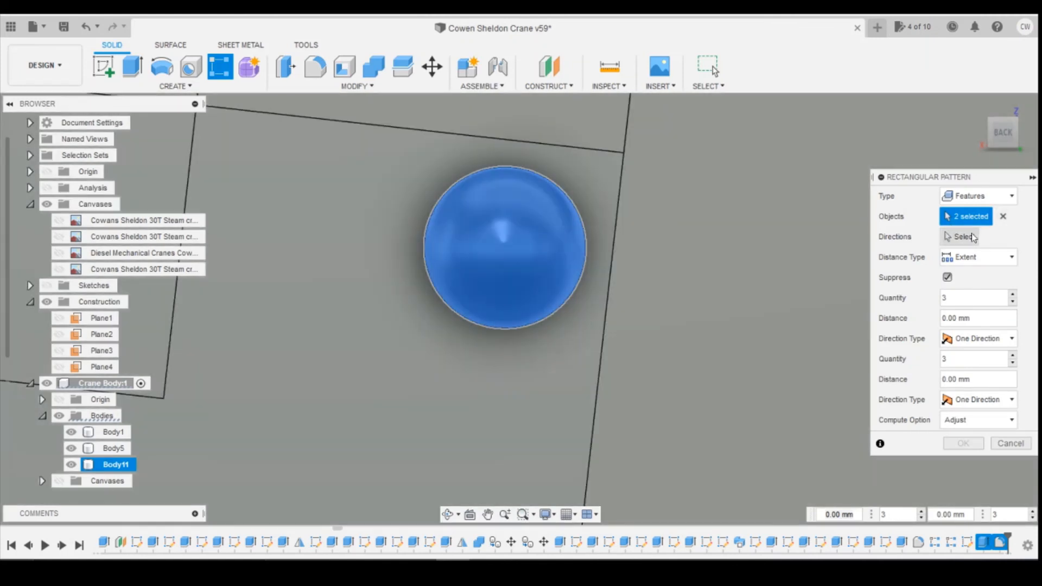
pyautogui.click(972, 237)
pyautogui.click(608, 284)
pyautogui.scroll(-5, 770, 224)
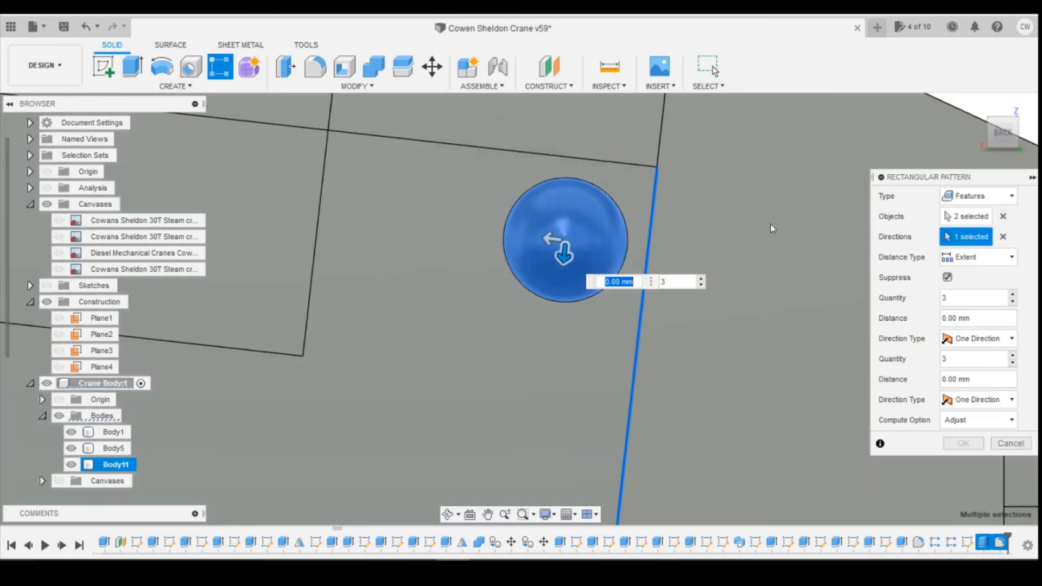
pyautogui.click(701, 285)
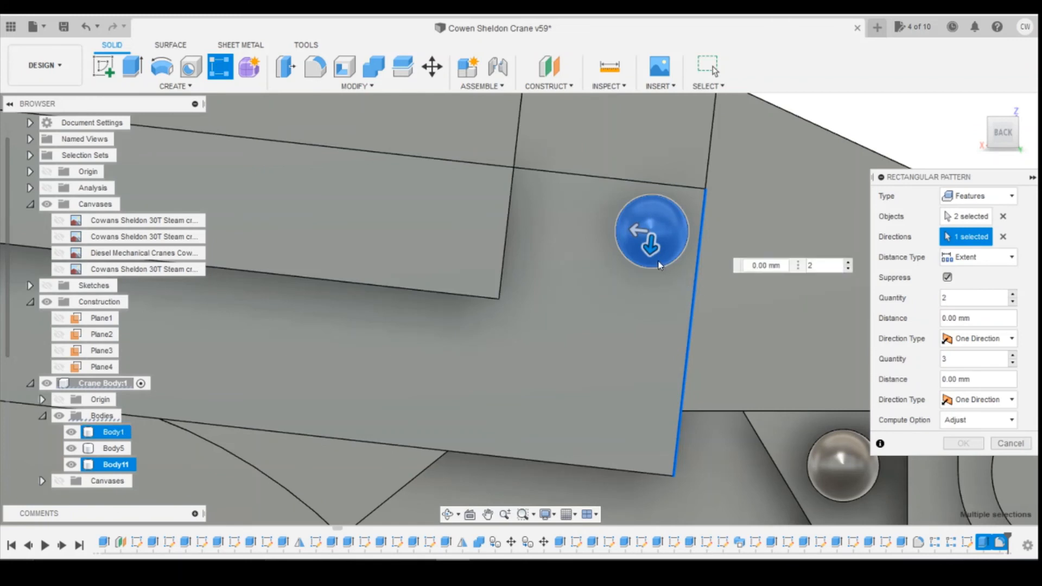
pyautogui.moveTo(648, 262); pyautogui.dragTo(638, 418)
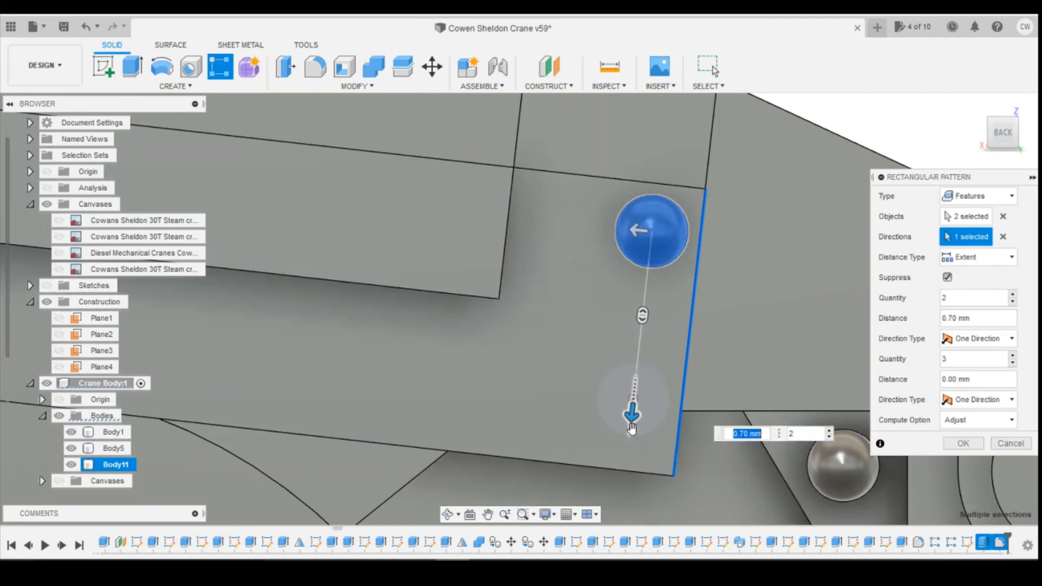
pyautogui.press('Tab')
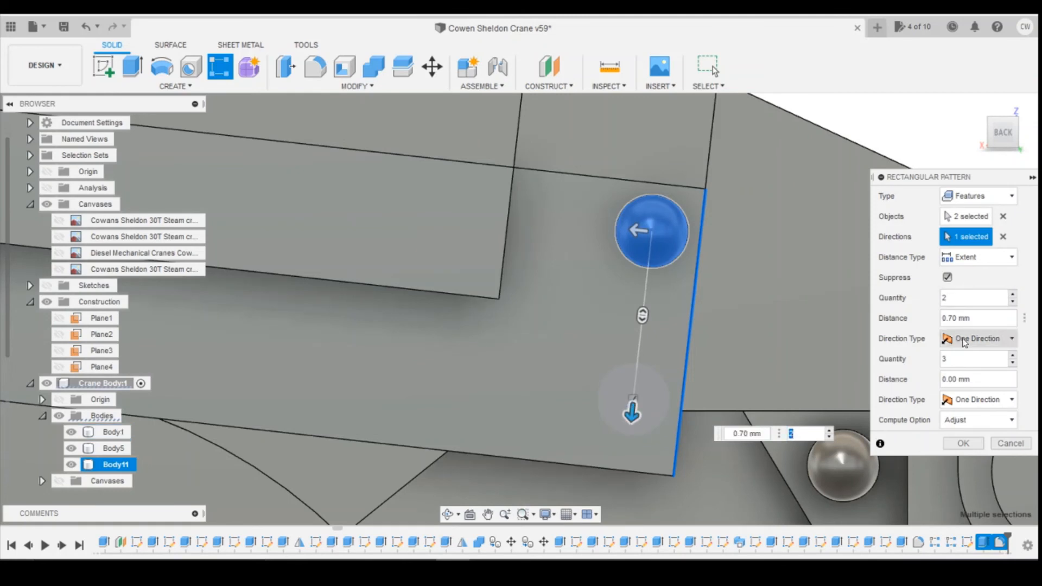
# Step: Set the rivet pattern's second direction to quantity 2 over 0.40 mm along the arm and create the pattern
pyautogui.click(1012, 362)
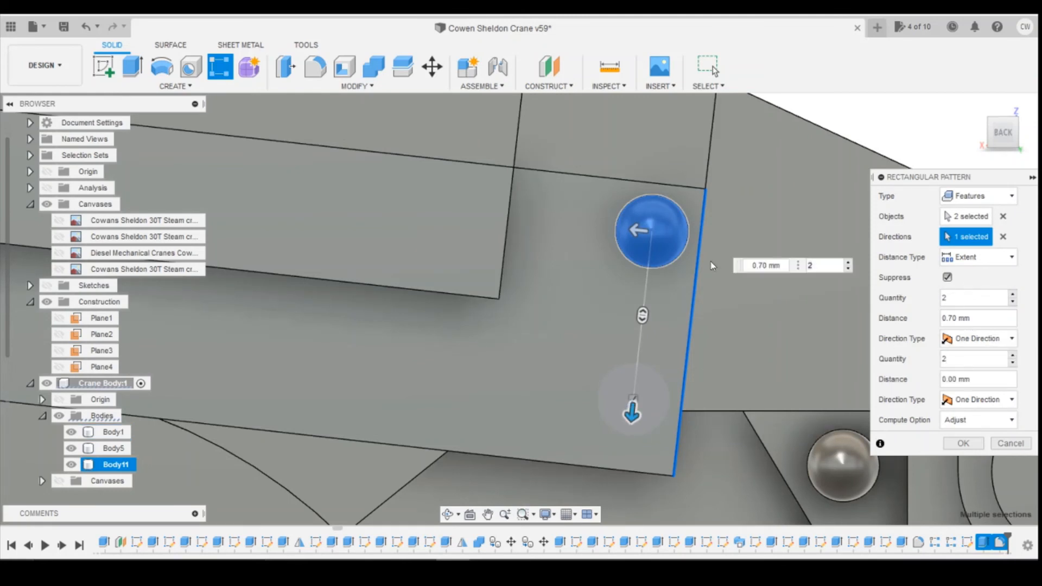
pyautogui.moveTo(632, 231); pyautogui.dragTo(547, 225)
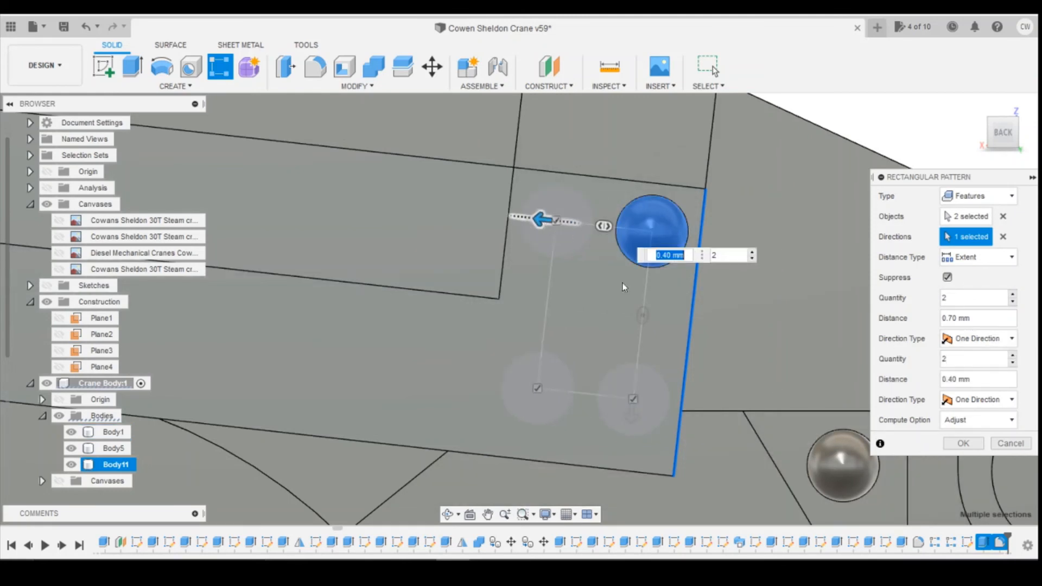
pyautogui.press('Tab')
pyautogui.click(964, 444)
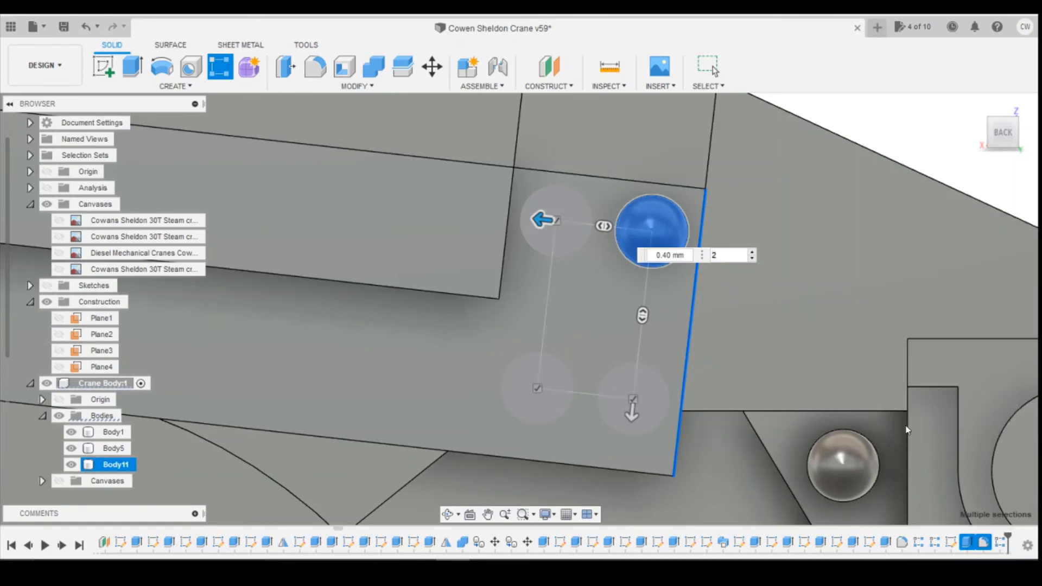
# Step: Compare the riveted bracket with the crane reference photos, viewing it from the back and at an angle
pyautogui.scroll(-8, 785, 349)
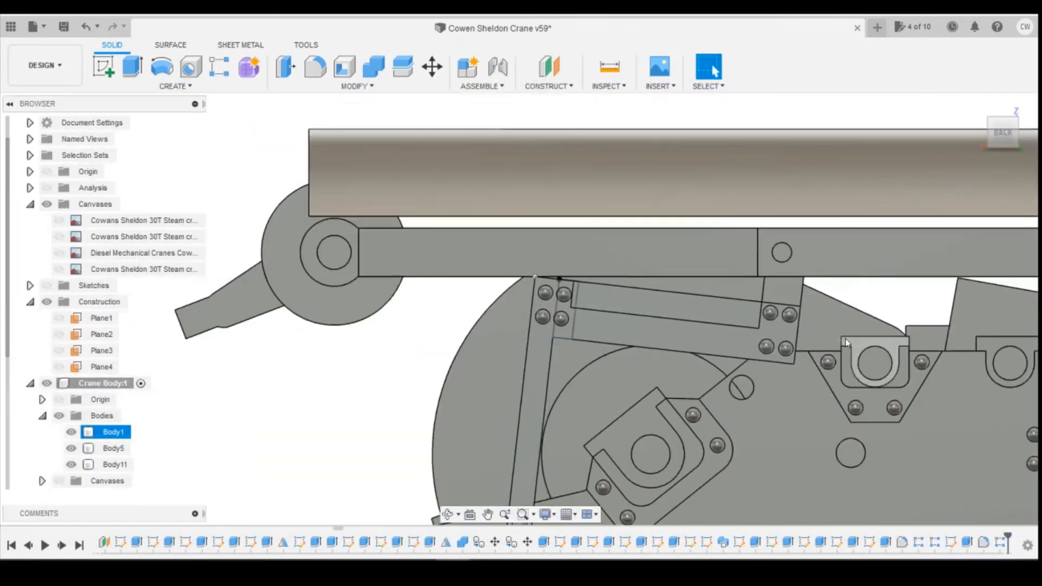
pyautogui.moveTo(418, 566)
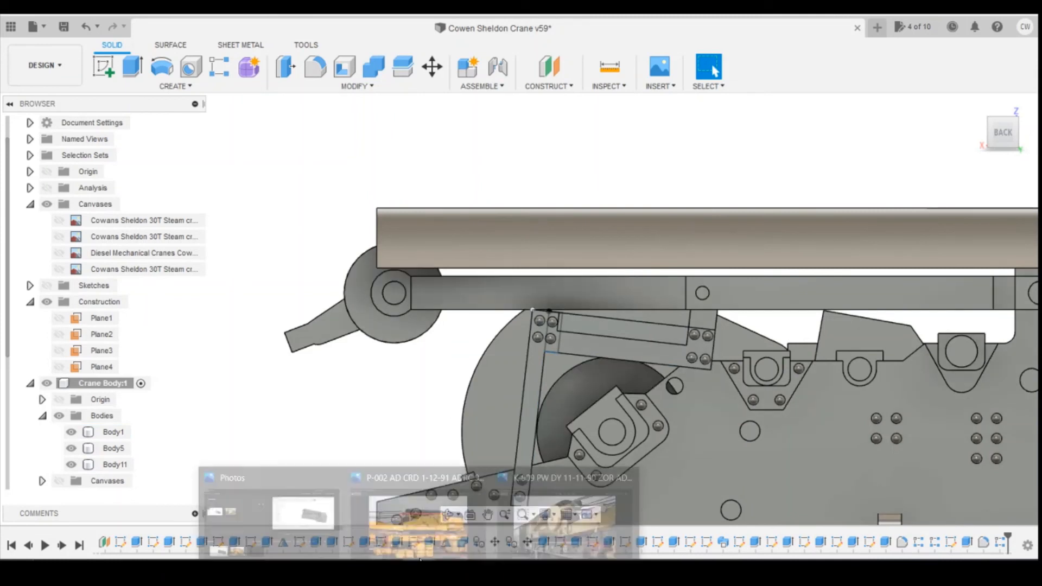
pyautogui.click(418, 513)
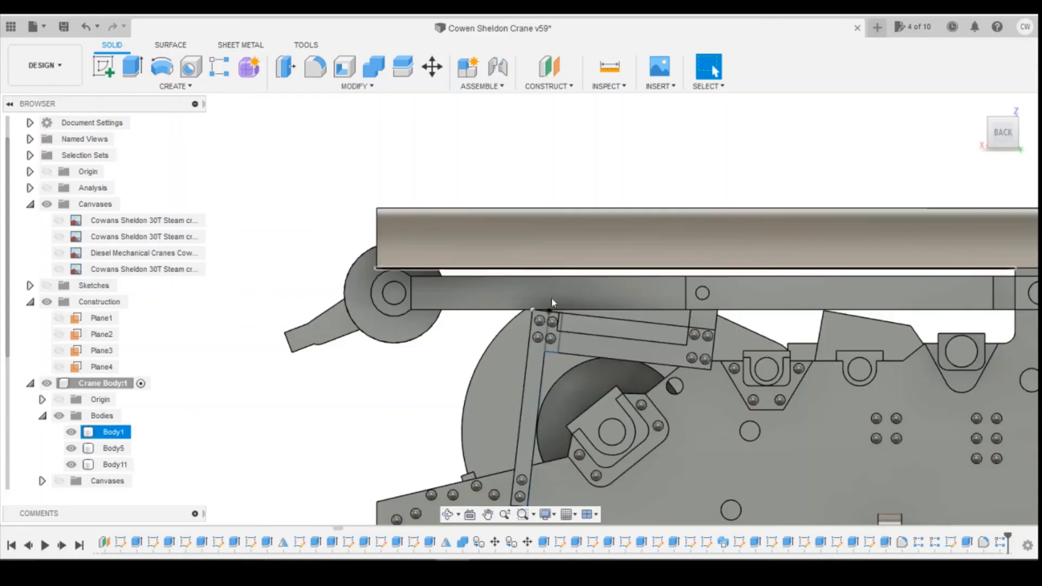
pyautogui.click(683, 351)
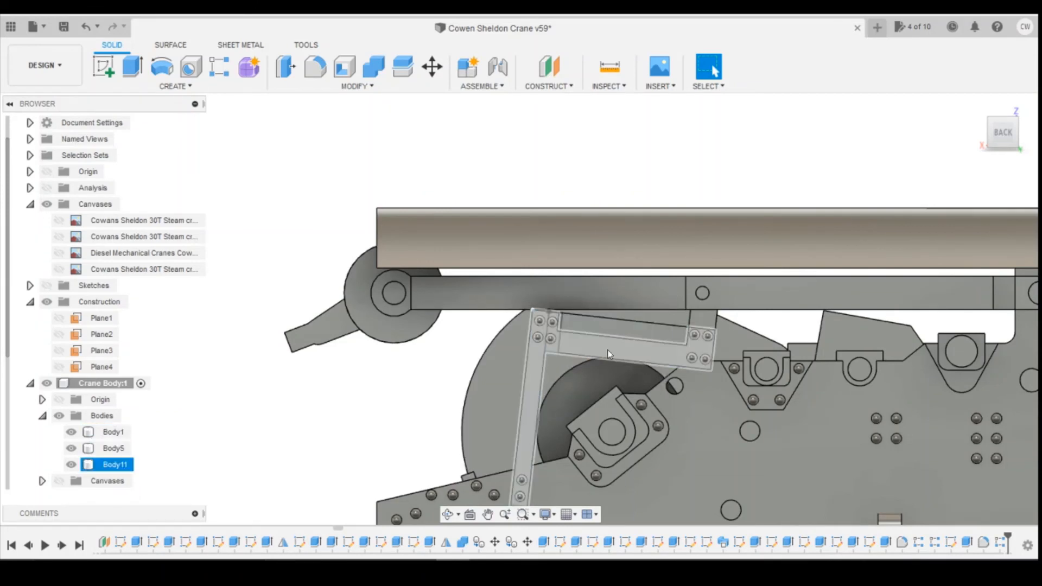
pyautogui.scroll(-1, 654, 357)
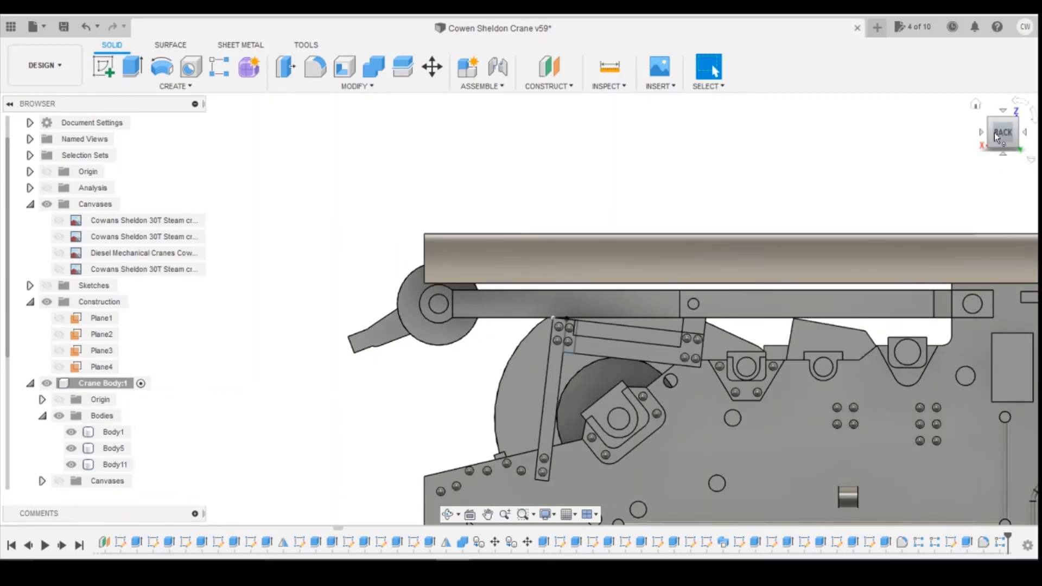
pyautogui.moveTo(520, 309)
pyautogui.keyDown('shift'); pyautogui.mouseDown(button='middle')
pyautogui.moveTo(548, 304)
pyautogui.moveTo(528, 314)
pyautogui.moveTo(543, 321)
pyautogui.mouseUp(button='middle'); pyautogui.keyUp('shift')
pyautogui.click(461, 562)
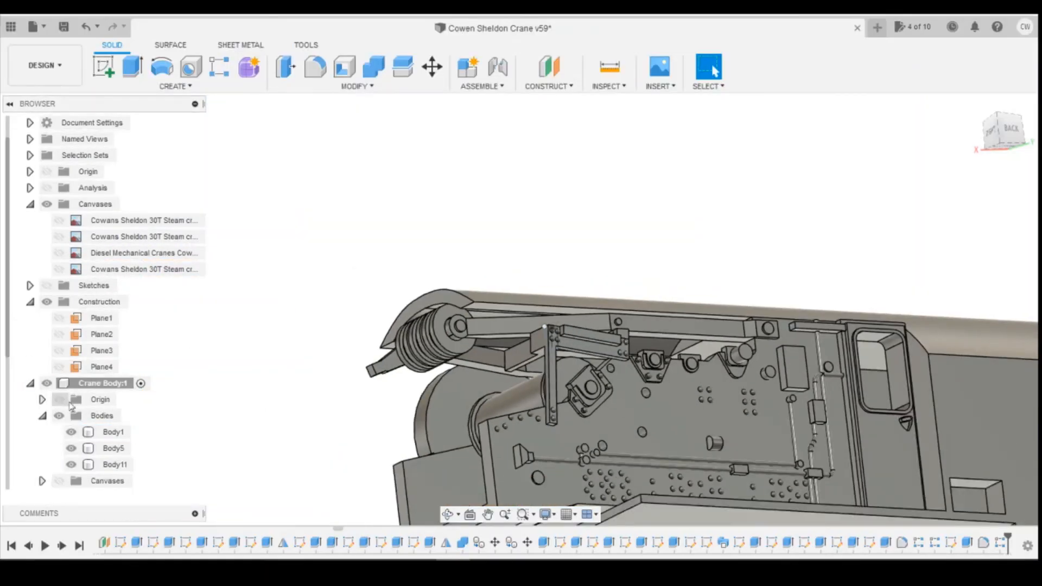
# Step: Hide Body5 and Body1 to isolate the bracket, and turn it to expose the cross member's end face
pyautogui.click(72, 449)
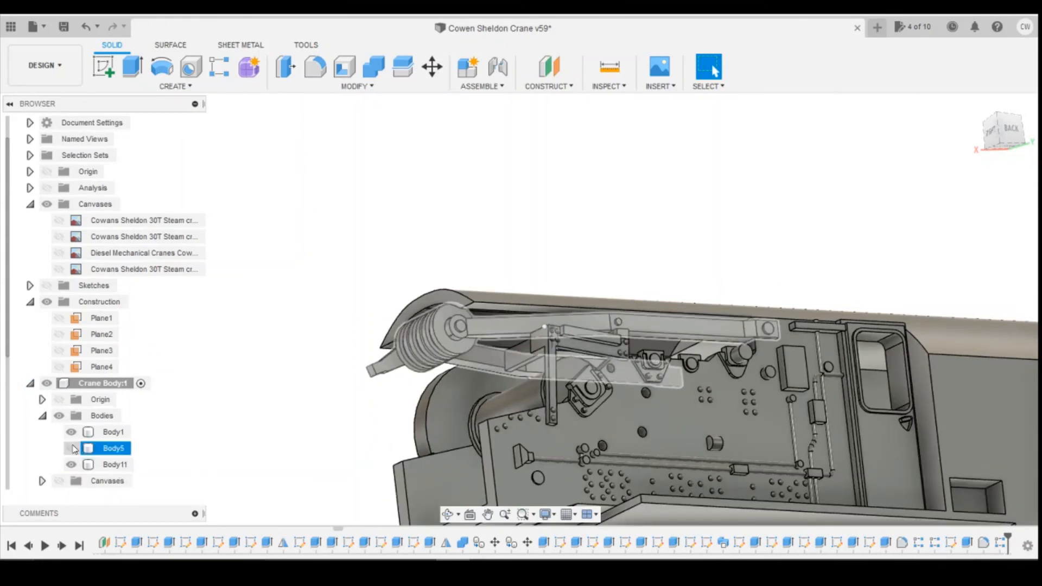
pyautogui.click(71, 432)
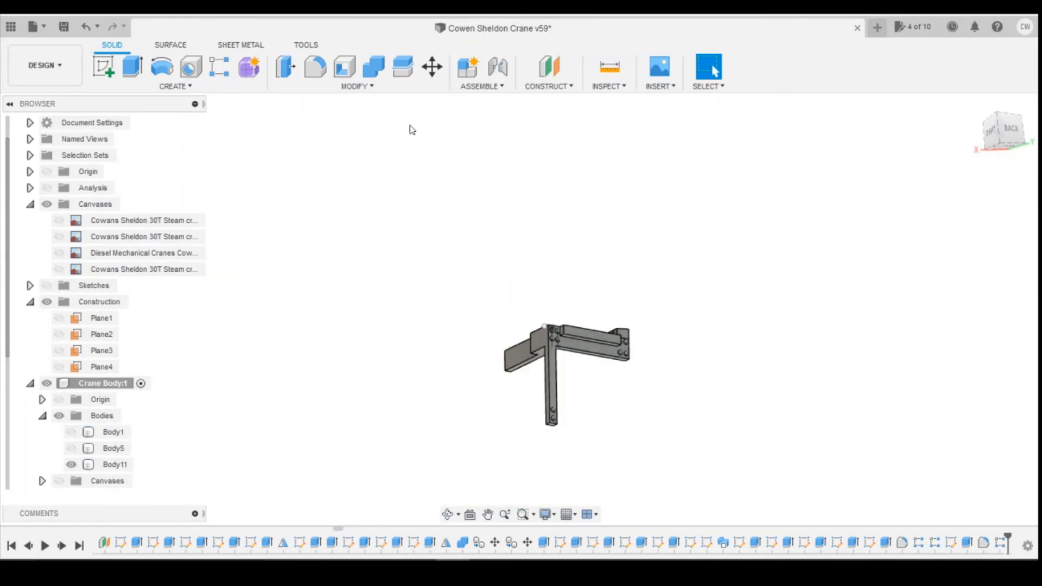
pyautogui.moveTo(993, 128); pyautogui.dragTo(1023, 133)
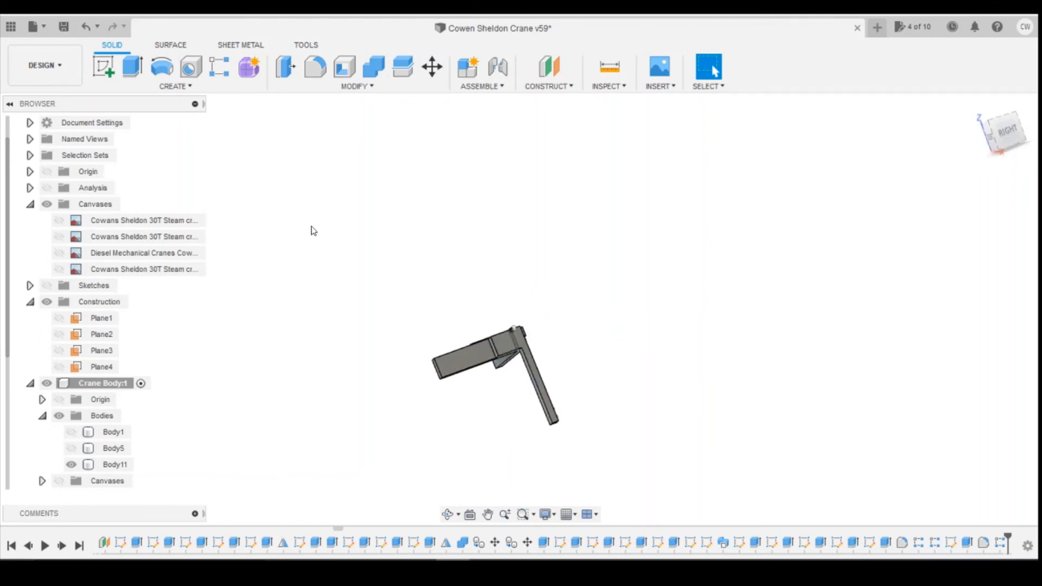
# Step: Mirror the bracket body across the end face of its cross member as a new body
pyautogui.click(174, 86)
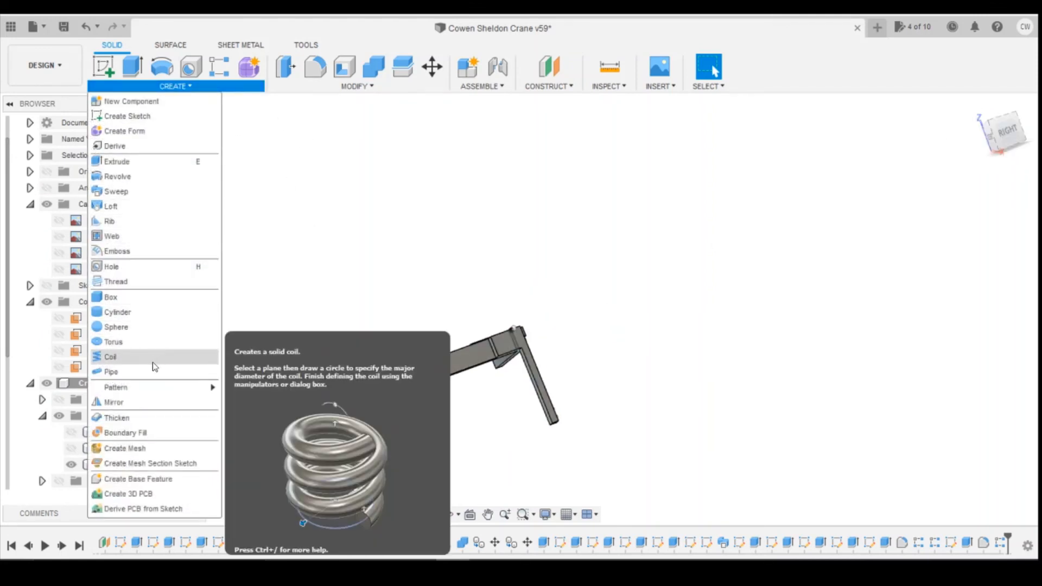
pyautogui.click(135, 402)
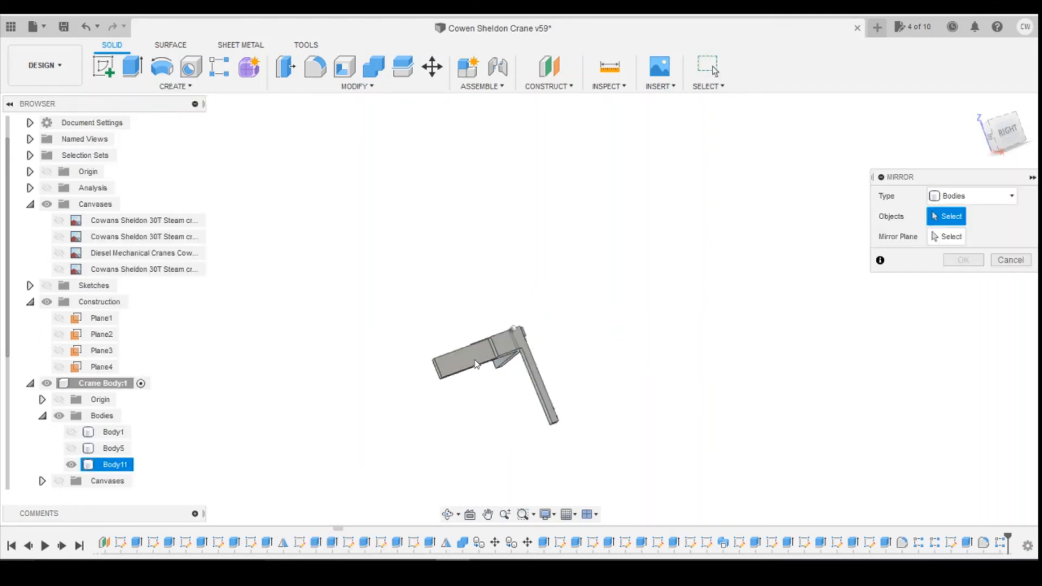
pyautogui.click(476, 364)
pyautogui.click(934, 237)
pyautogui.scroll(3, 431, 375)
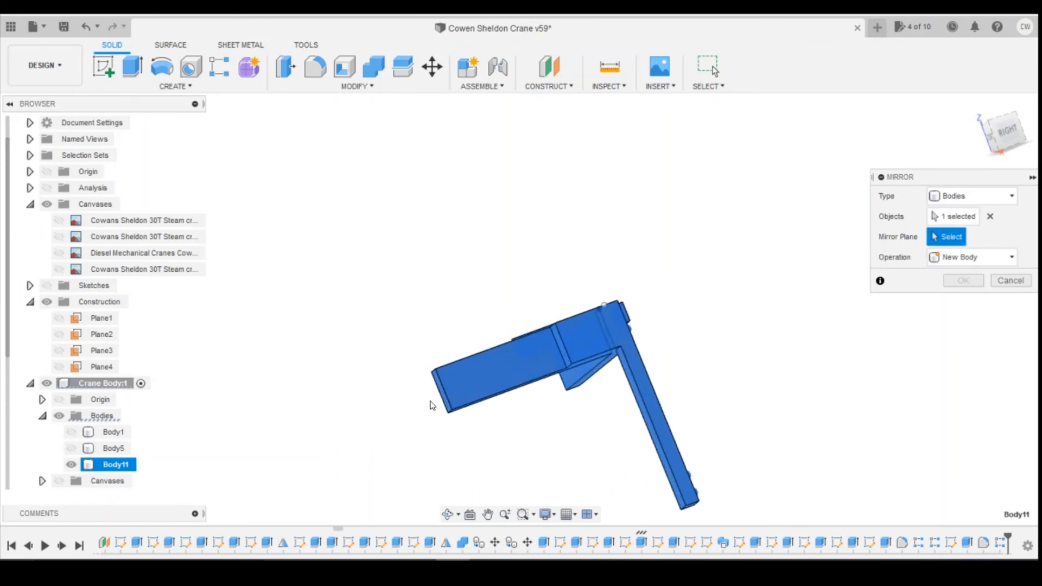
pyautogui.scroll(2, 431, 404)
pyautogui.click(444, 386)
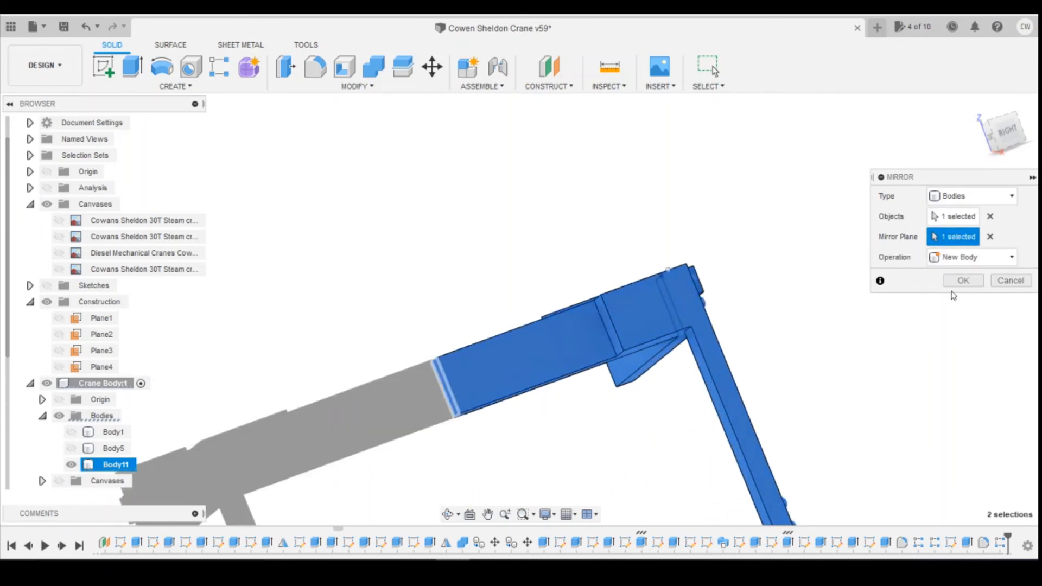
pyautogui.click(979, 286)
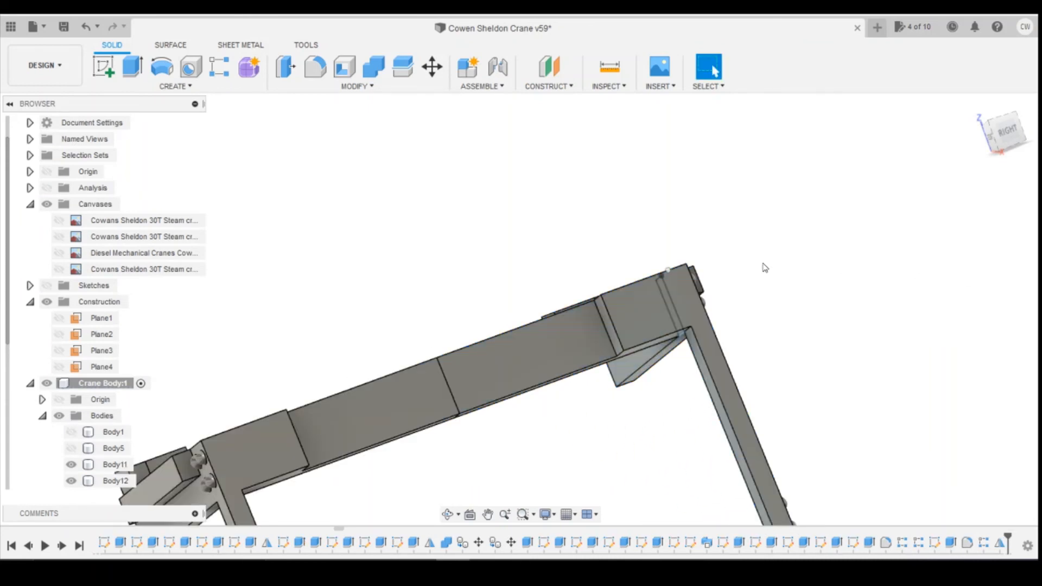
# Step: Change the bracket mirror's operation to Join, and show Body5 and Body1 again
pyautogui.rightClick(1005, 547)
pyautogui.click(977, 422)
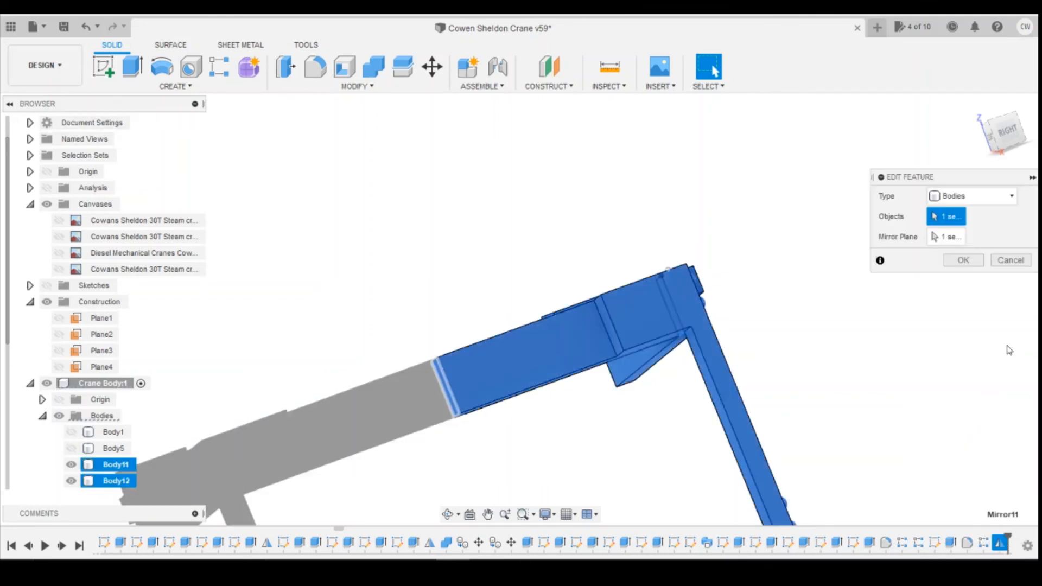
pyautogui.click(959, 257)
pyautogui.click(958, 288)
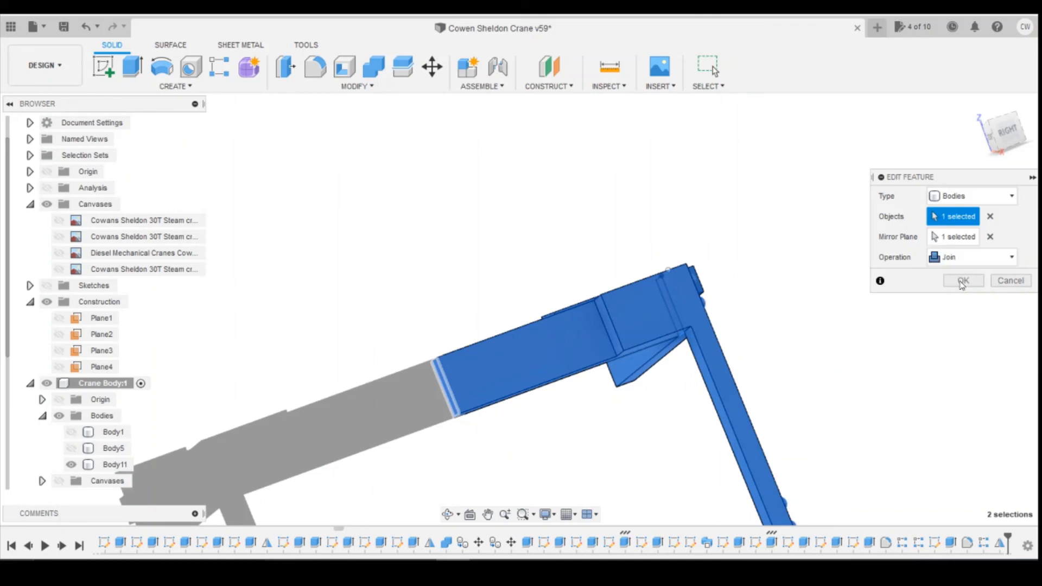
pyautogui.click(963, 281)
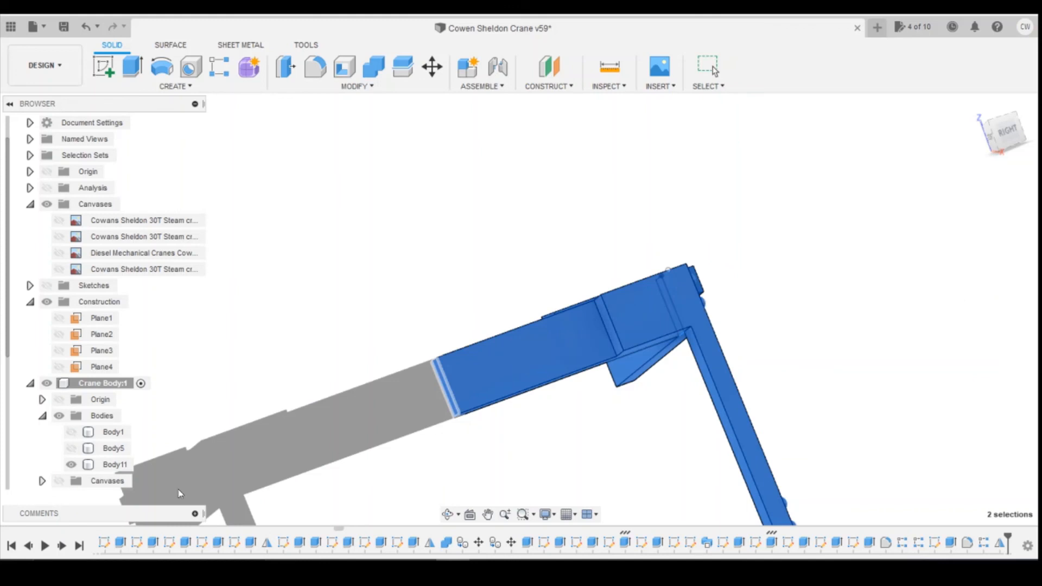
pyautogui.click(71, 448)
pyautogui.click(71, 432)
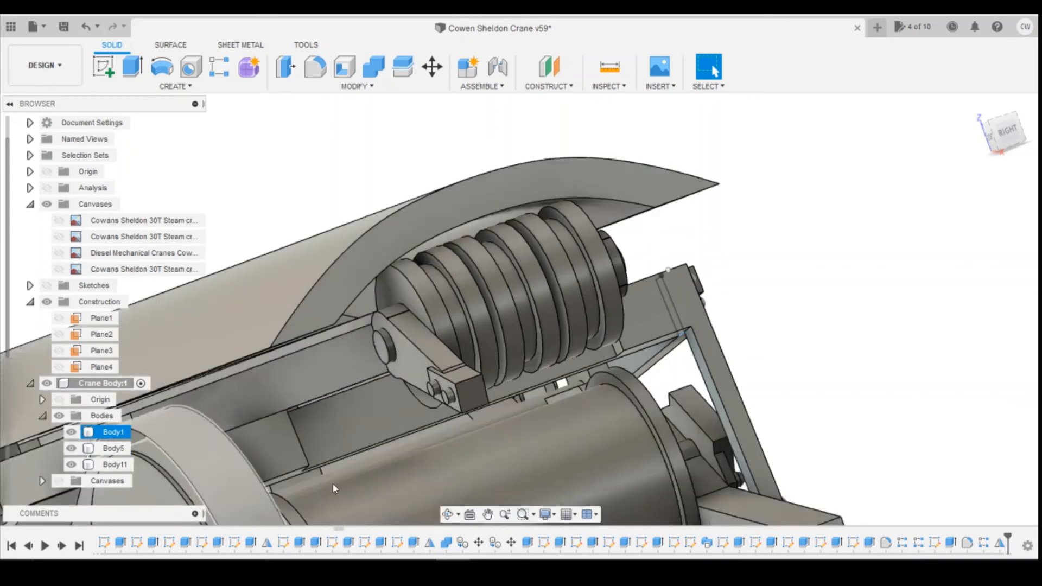
# Step: Examine how the mirrored bracket fits around the pulleys, winch drum and crane body sides from several angles
pyautogui.moveTo(966, 123); pyautogui.dragTo(935, 100)
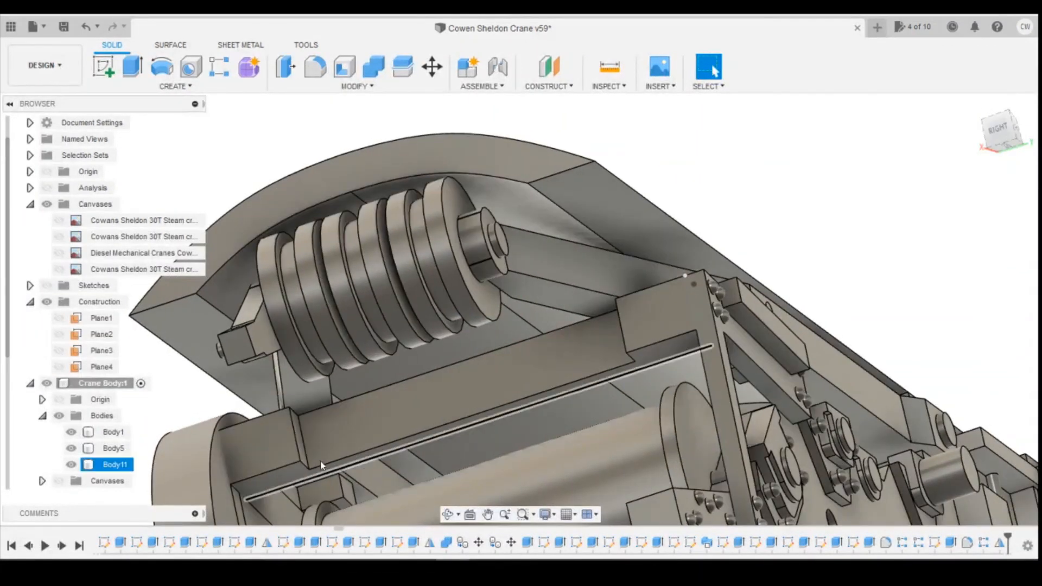
pyautogui.scroll(-3, 192, 502)
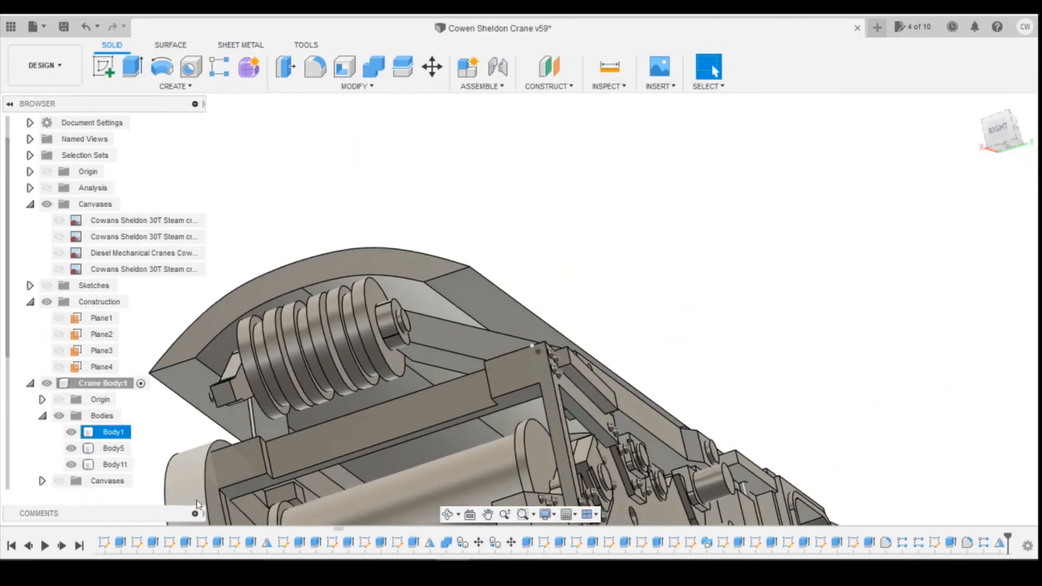
pyautogui.scroll(5, 209, 488)
pyautogui.scroll(1, 194, 481)
pyautogui.scroll(-3, 233, 471)
pyautogui.scroll(-3, 235, 470)
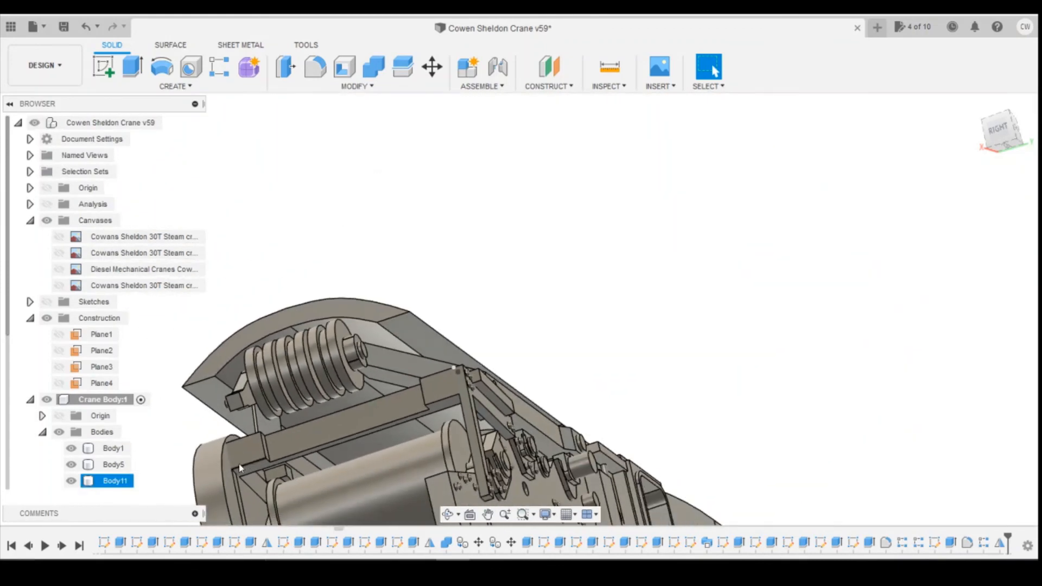
pyautogui.moveTo(998, 130)
pyautogui.mouseDown()
pyautogui.moveTo(990, 151)
pyautogui.moveTo(1028, 133)
pyautogui.mouseUp()
pyautogui.scroll(2, 442, 402)
pyautogui.scroll(-2, 441, 418)
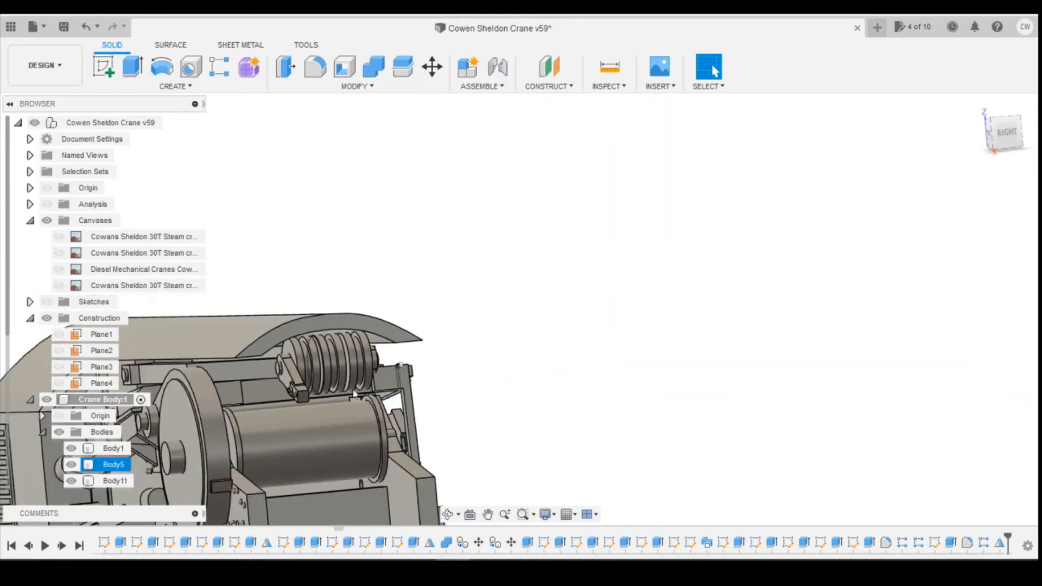
pyautogui.scroll(-3, 311, 453)
pyautogui.scroll(5, 307, 457)
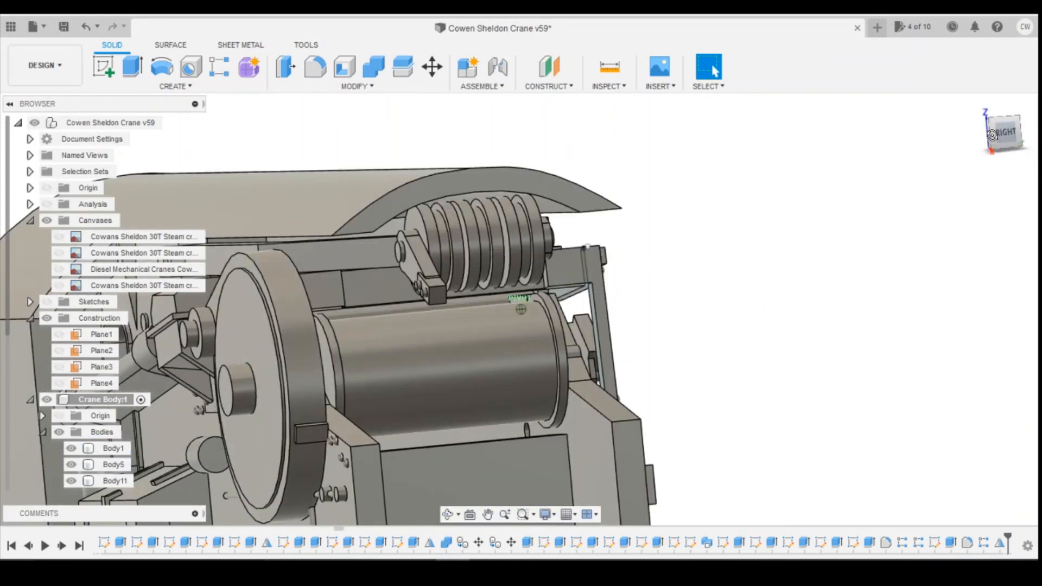
pyautogui.moveTo(992, 135)
pyautogui.mouseDown()
pyautogui.moveTo(952, 166)
pyautogui.moveTo(947, 155)
pyautogui.mouseUp()
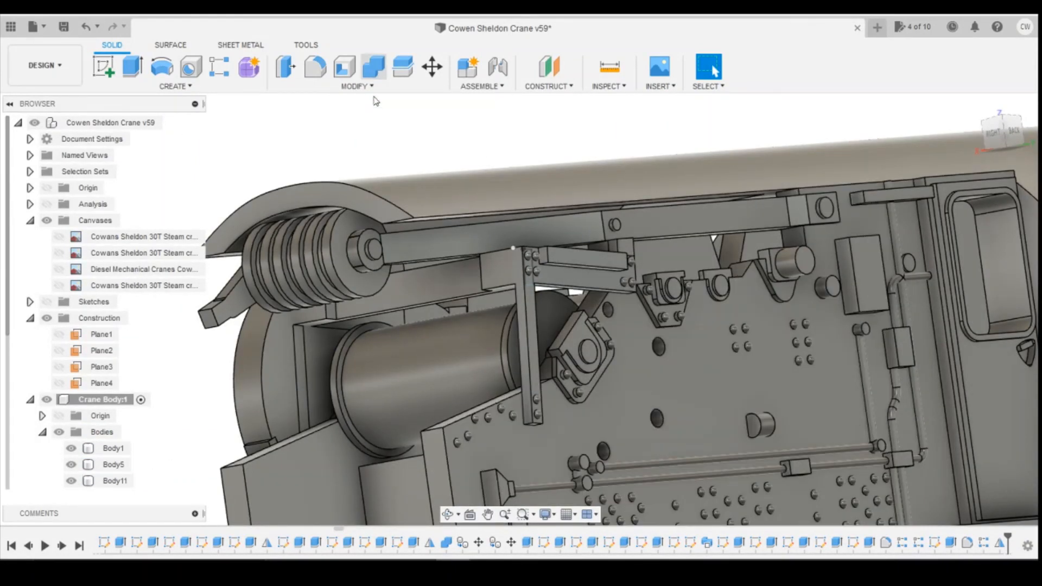
# Step: Combine the mirrored bracket, Body11, into the crane body, Body1, using the Join operation
pyautogui.click(373, 67)
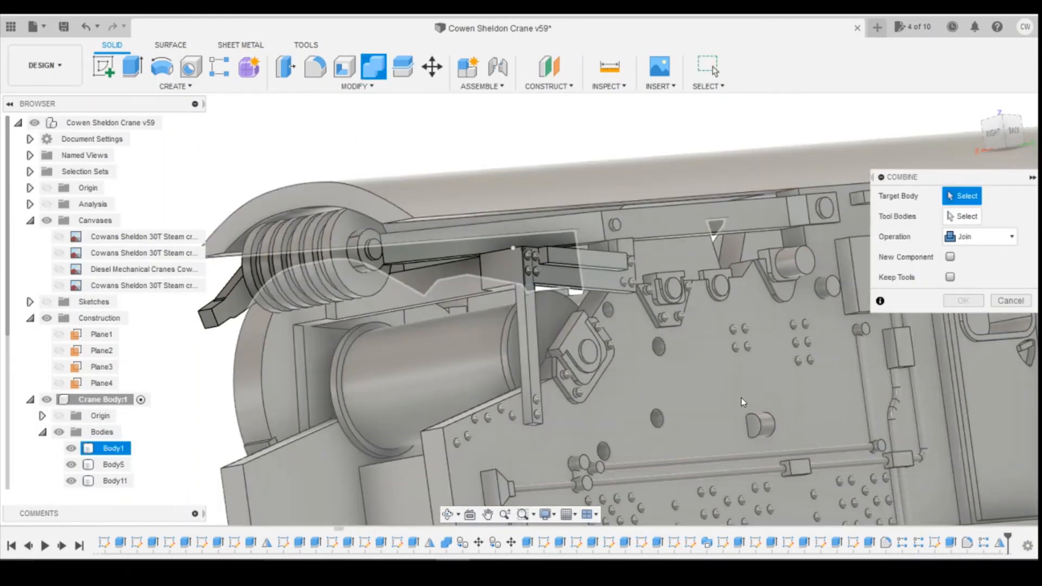
pyautogui.click(742, 398)
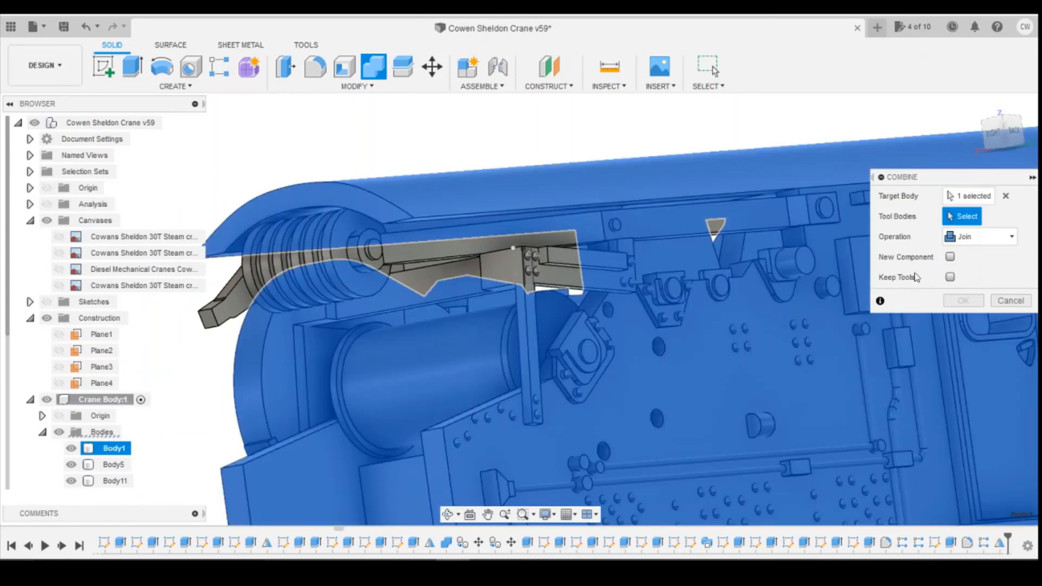
pyautogui.click(108, 481)
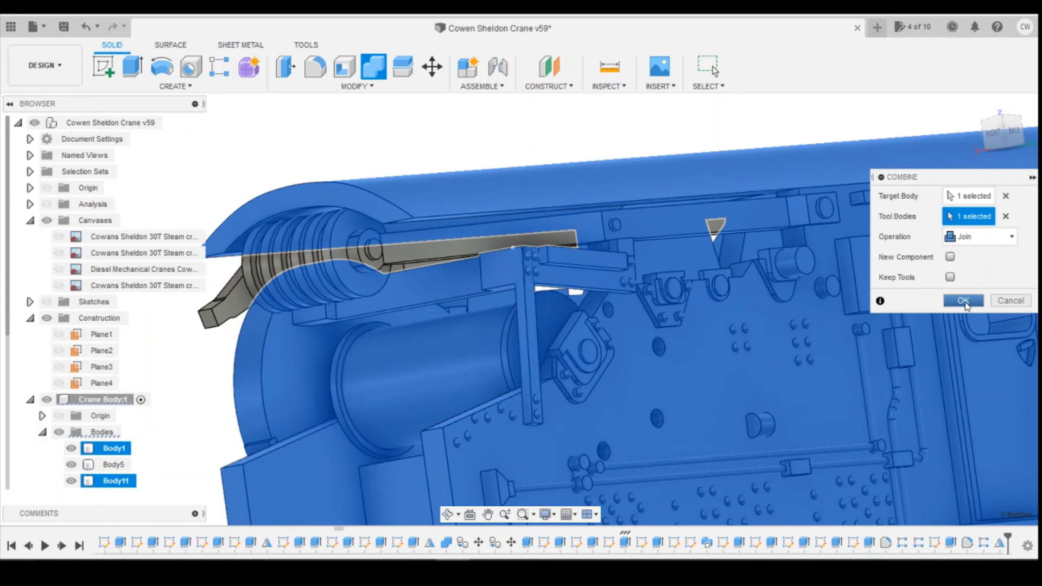
pyautogui.click(964, 302)
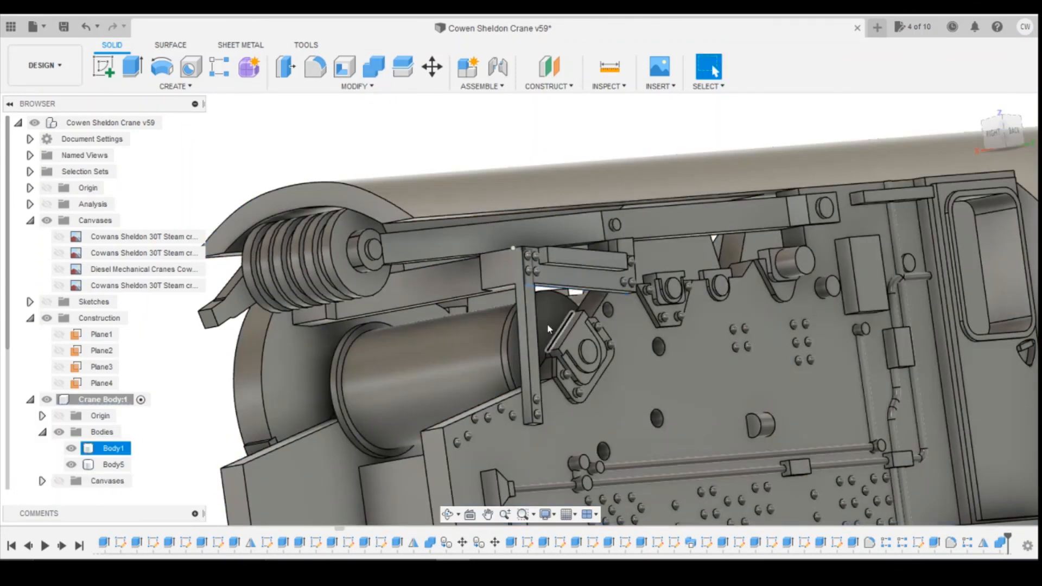
# Step: Examine the joined bracket around the winch drum and pulleys from several angles, and view the whole crane body
pyautogui.click(71, 465)
pyautogui.click(113, 448)
pyautogui.click(1002, 133)
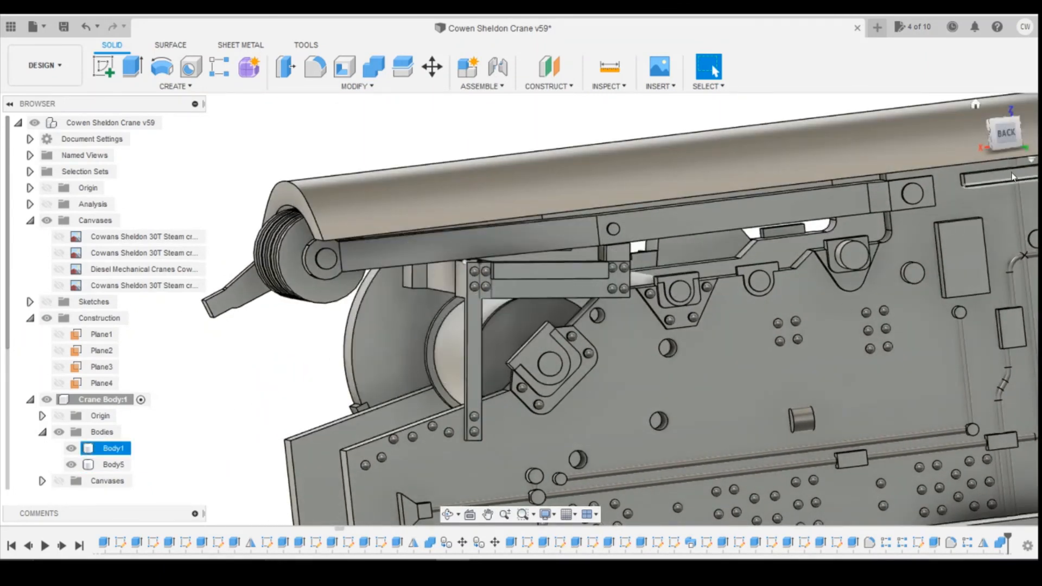
pyautogui.click(1005, 139)
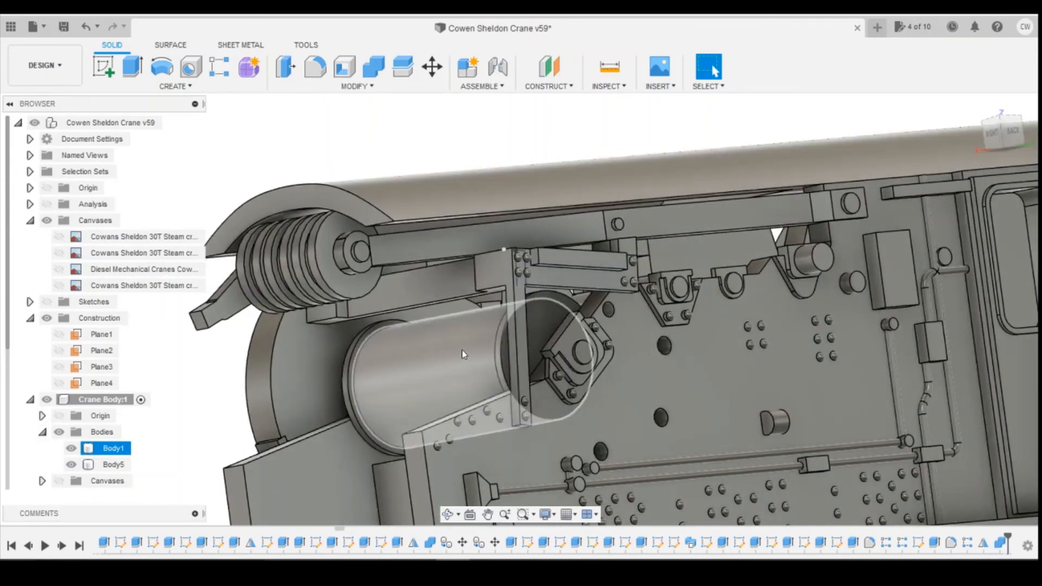
pyautogui.press('Escape')
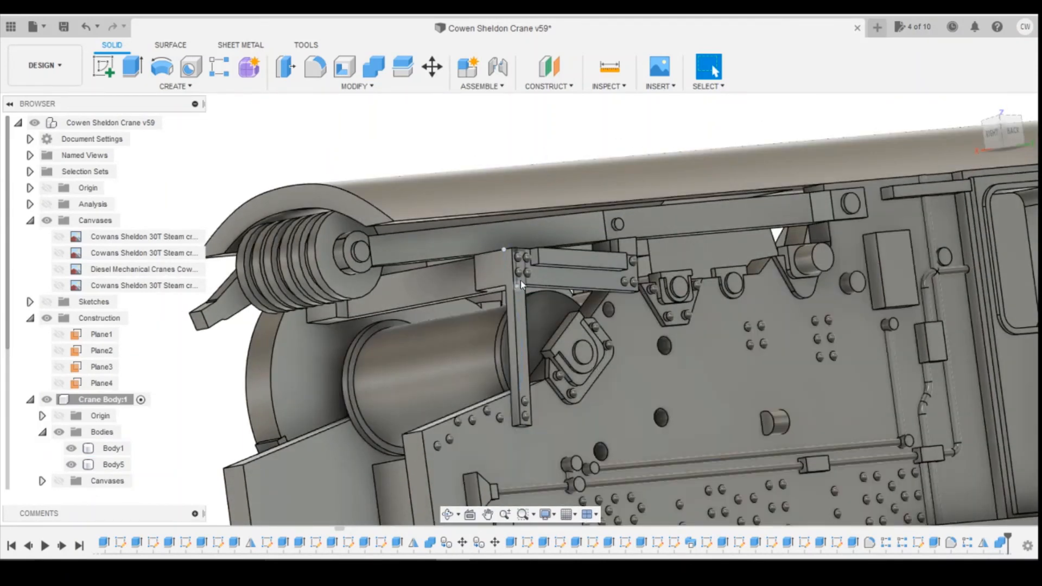
pyautogui.click(1012, 132)
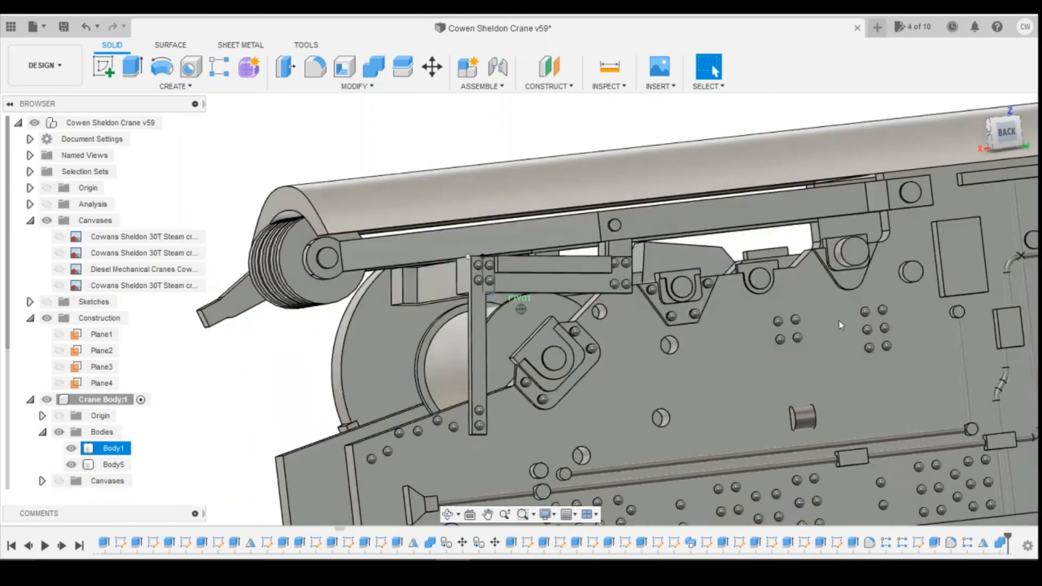
pyautogui.scroll(-5, 751, 361)
pyautogui.moveTo(1001, 138)
pyautogui.mouseDown()
pyautogui.moveTo(1016, 140)
pyautogui.moveTo(1007, 124)
pyautogui.moveTo(1003, 133)
pyautogui.mouseUp()
pyautogui.scroll(-2, 455, 456)
pyautogui.scroll(3, 667, 397)
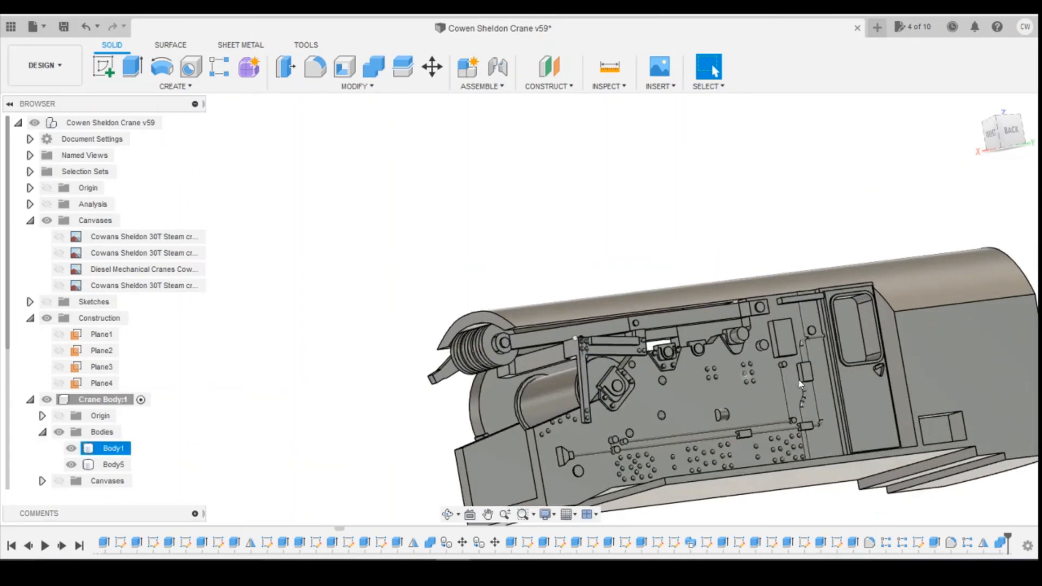
pyautogui.scroll(-3, 668, 396)
pyautogui.scroll(2, 728, 420)
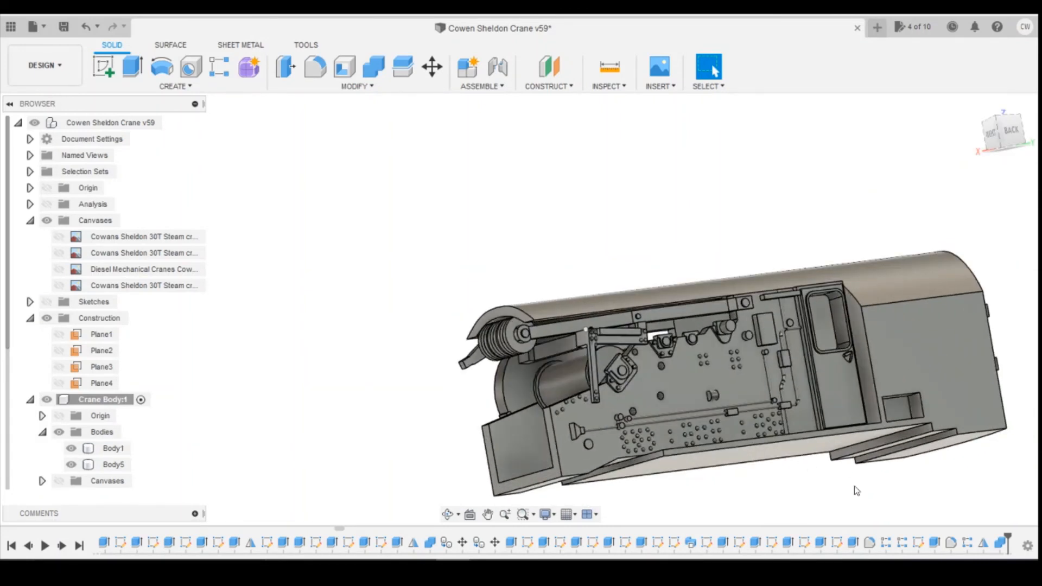